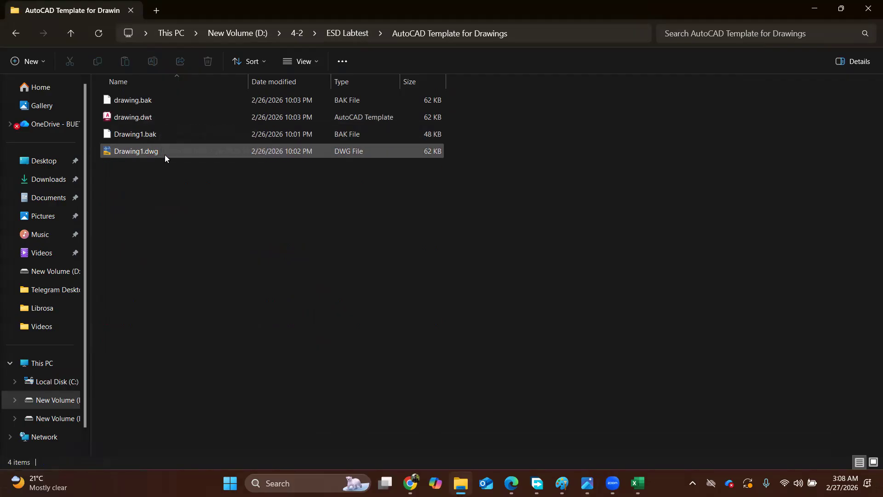
Open Drawing1.dwg from the AutoCAD Template for Drawings folder.
left_click(138, 154)
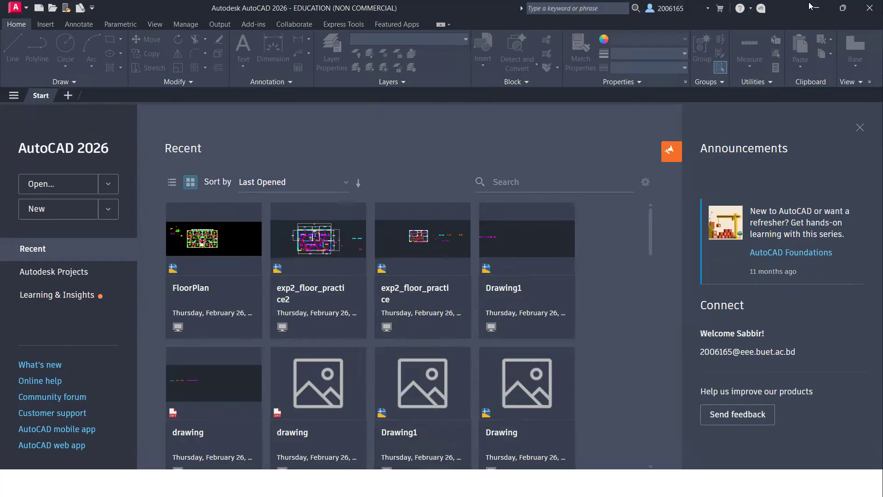
left_click(842, 8)
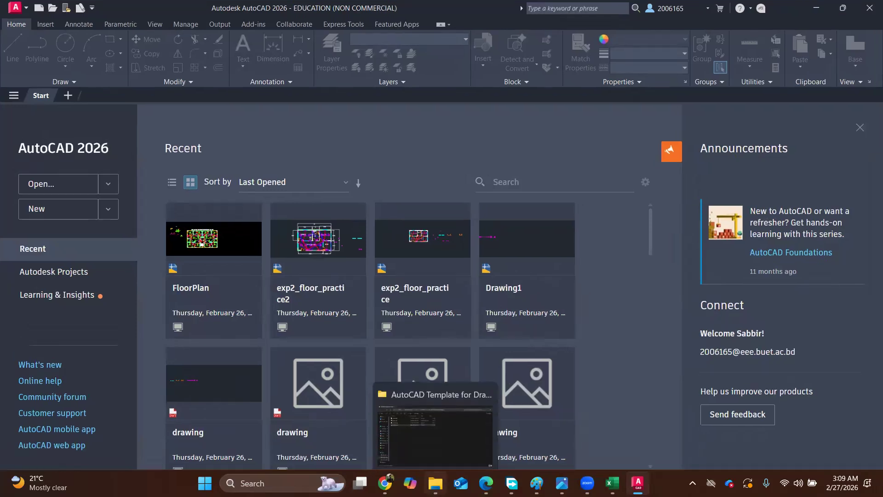
left_click(446, 416)
double_click(152, 152)
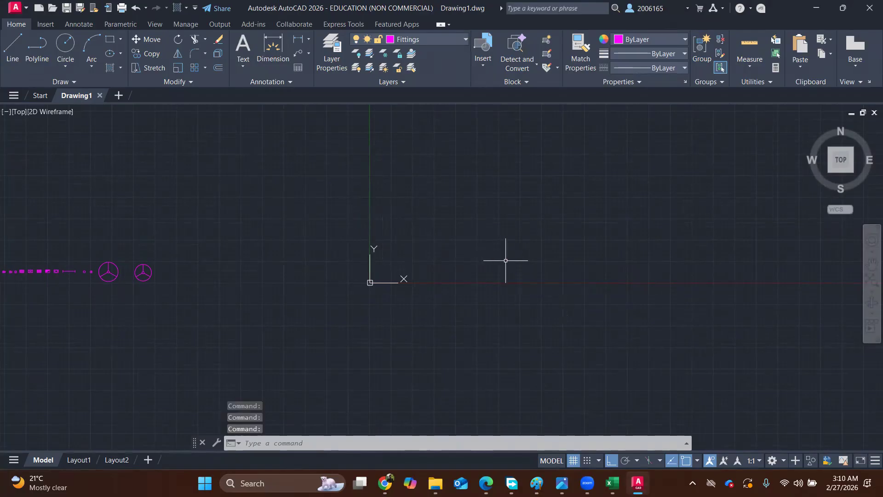
Examine the template's ready-made window, door and electrical fitting symbols near the drawing origin.
scroll(366, 251, "down", 4)
mouse_move(306, 231)
middle_mouse_down()
mouse_move(375, 236)
mouse_move(309, 256)
middle_mouse_up()
scroll(154, 266, "up", 4)
scroll(190, 276, "up", 3)
middle_click_drag(191, 276, 286, 233)
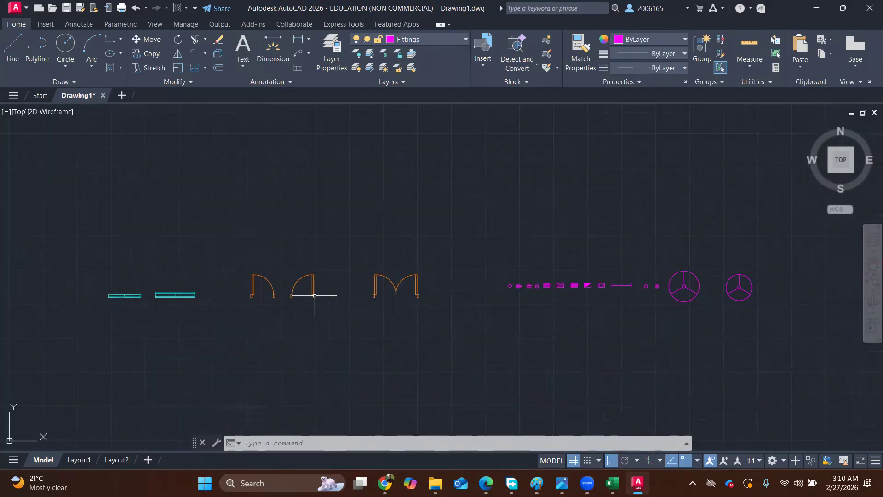
scroll(677, 283, "up", 4)
middle_click_drag(671, 216, 450, 247)
scroll(498, 239, "up", 2)
scroll(525, 229, "down", 4)
scroll(450, 246, "down", 4)
middle_click_drag(536, 221, 318, 252)
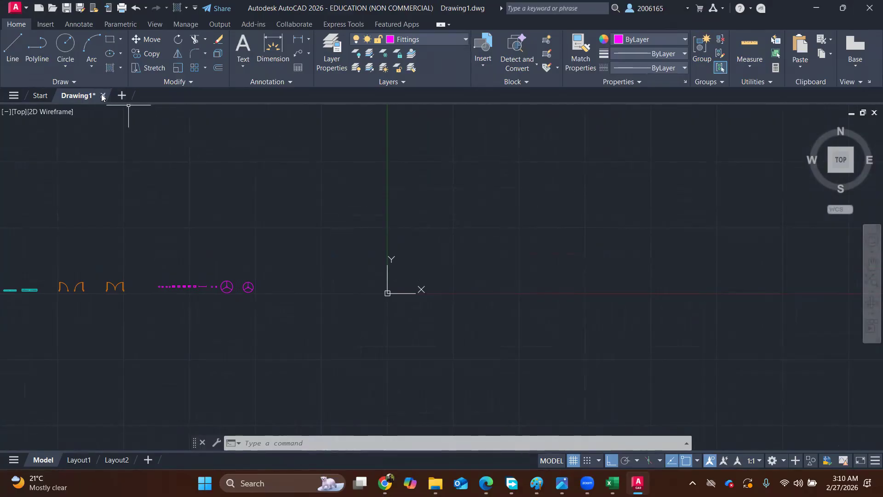
Save a copy of the drawing in the Documents folder under the name A_SECTION_LABTEST.dwg.
mouse_move(80, 102)
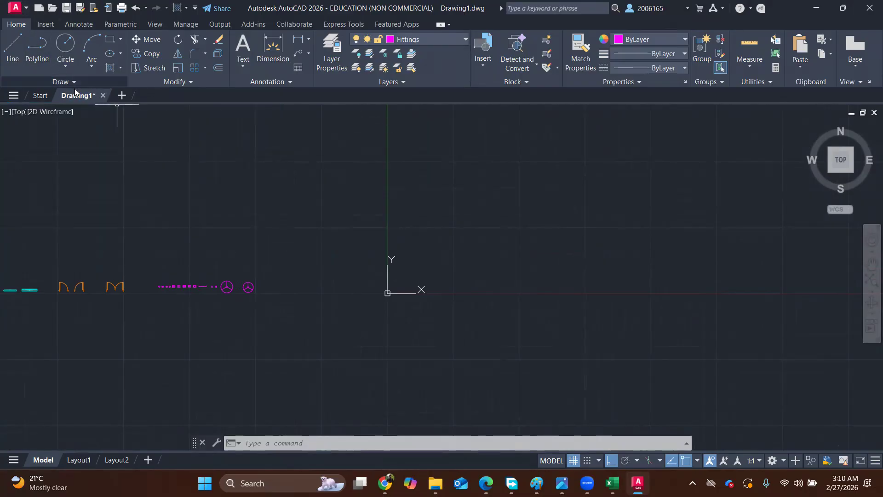
left_click(25, 7)
left_click(46, 157)
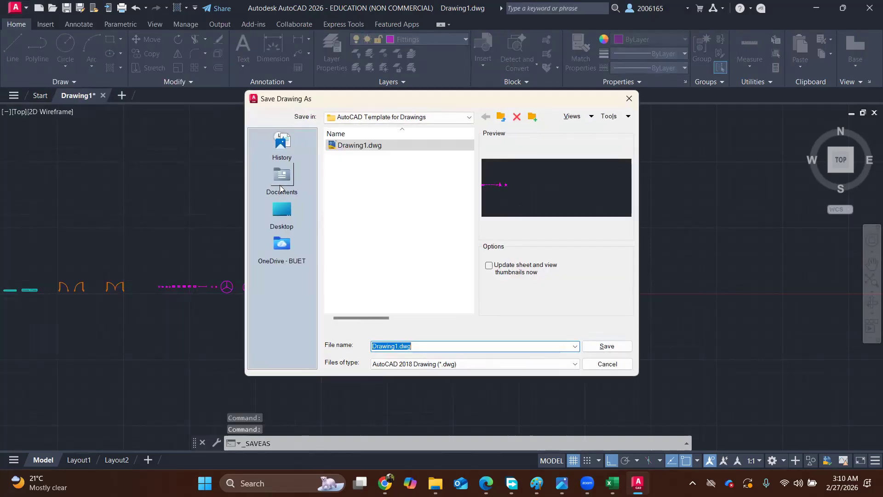
left_click(280, 185)
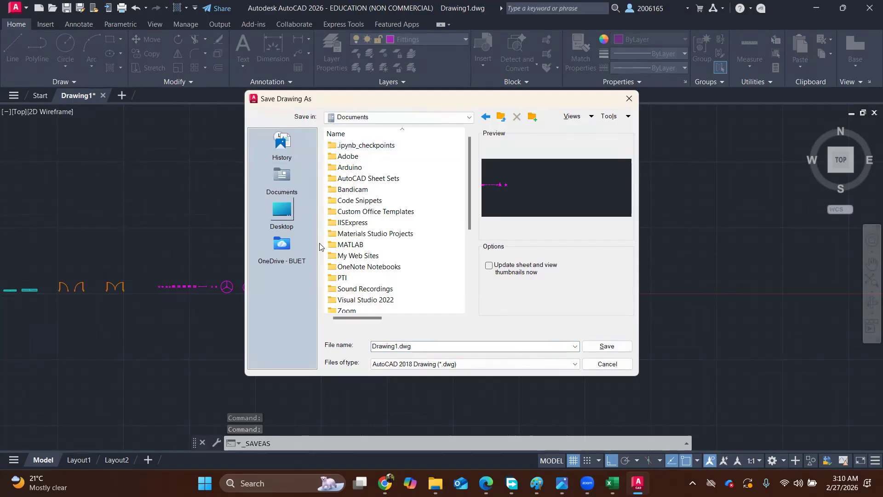
double_click(397, 346)
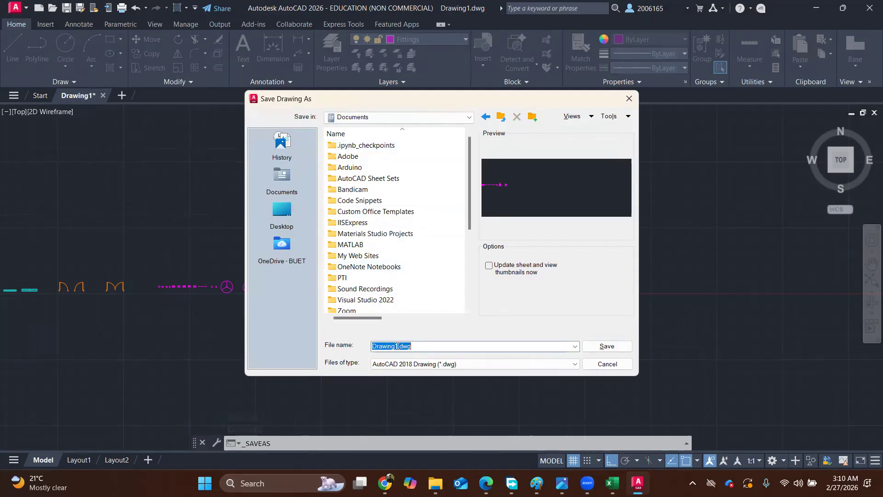
left_click(398, 345)
key("BackSpace")
key("BackSpace")
key("BackSpace")
key("BackSpace")
key("BackSpace")
key("BackSpace")
key("BackSpace")
key("BackSpace")
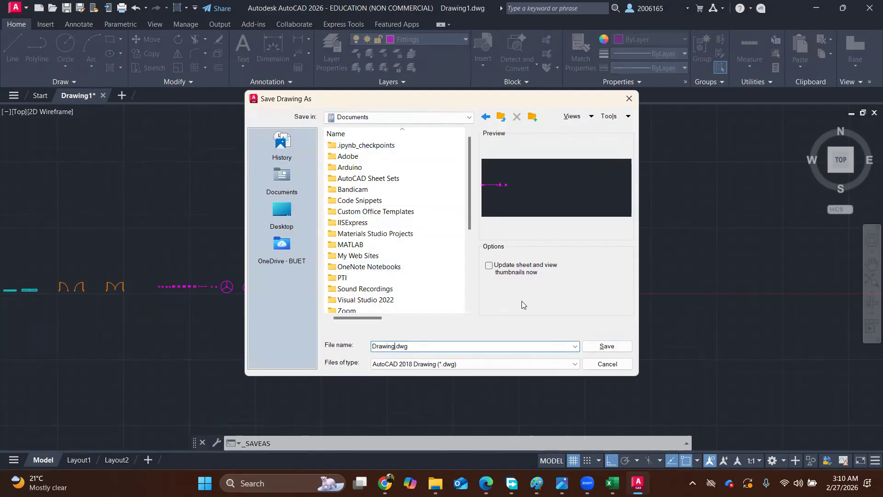
type("A_SECTION_LABTEST")
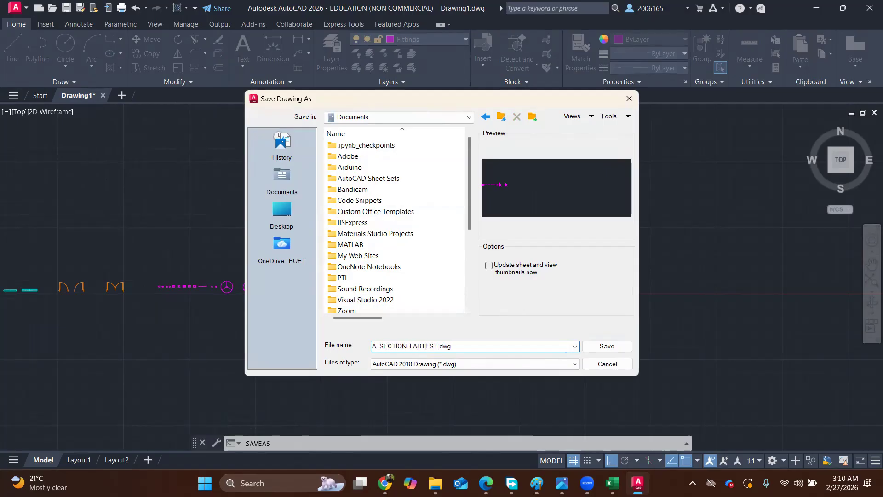
key("Return")
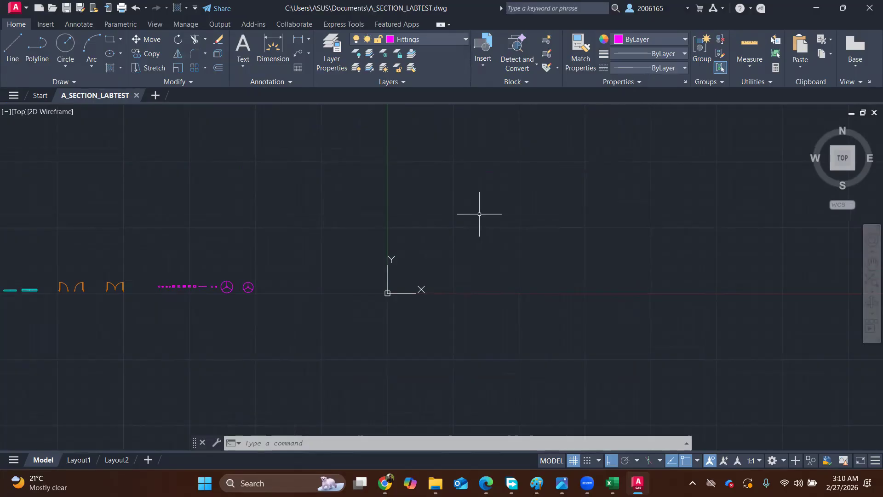
left_click(435, 483)
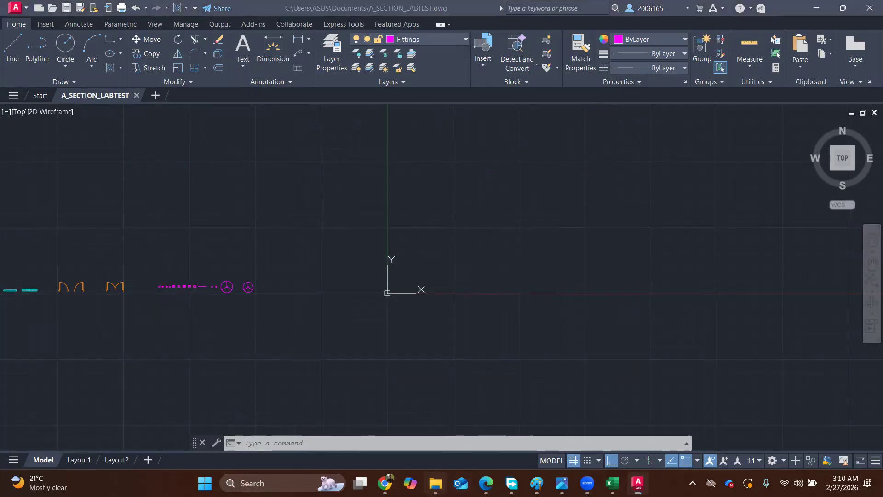
left_click(808, 8)
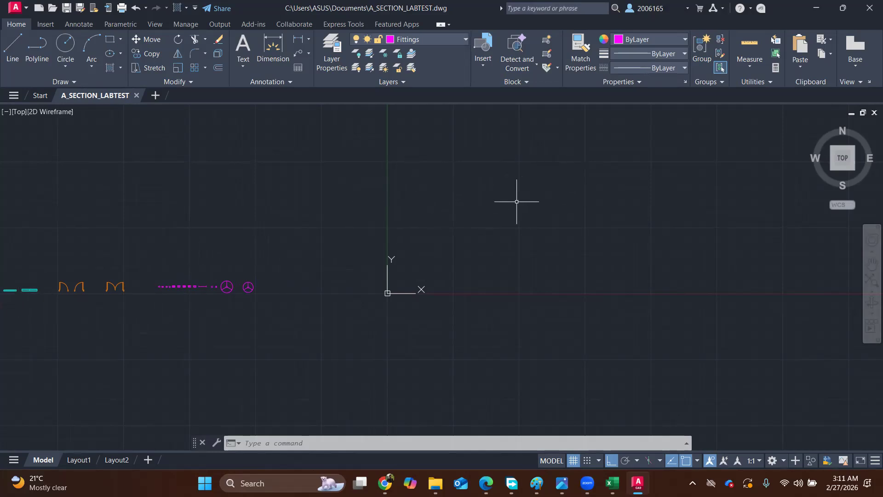
Attach photo_2026-02-25_14-34-29.jpg from Downloads as a reference image with the IMAGEATTACH command.
middle_click_drag(517, 203, 414, 228)
middle_click_drag(487, 177, 342, 257)
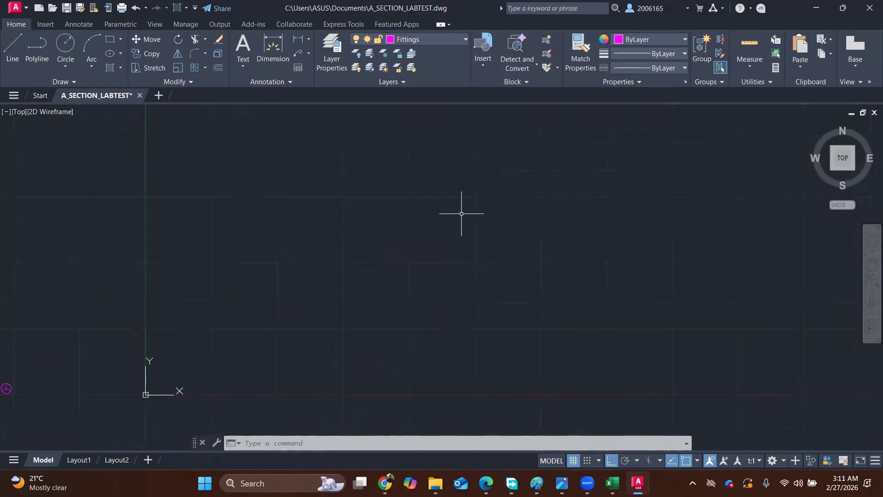
type("IMAGEATTACH")
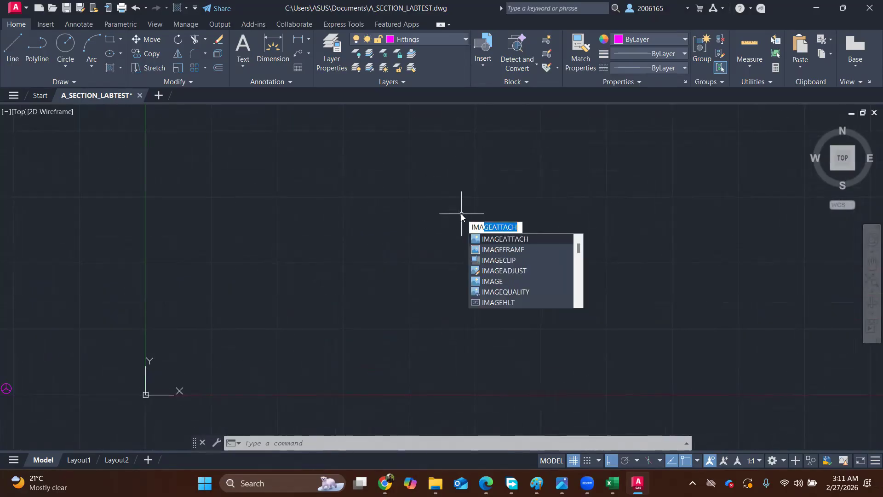
left_click(501, 239)
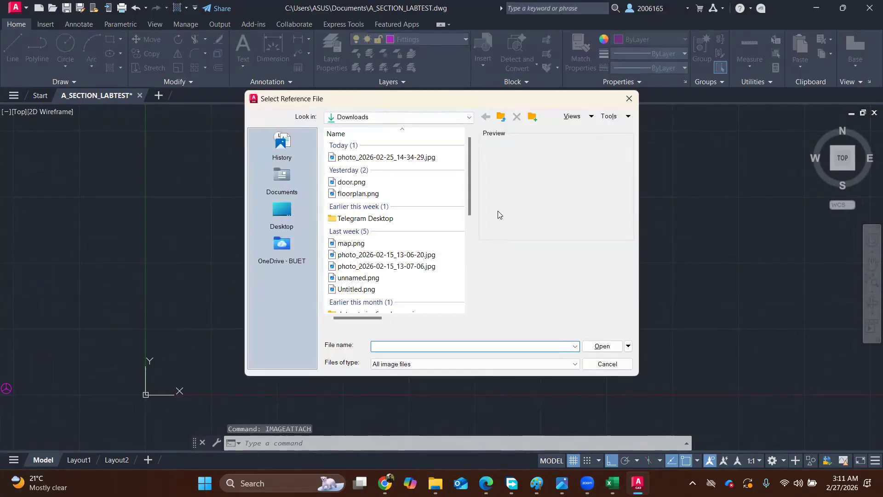
left_click(405, 160)
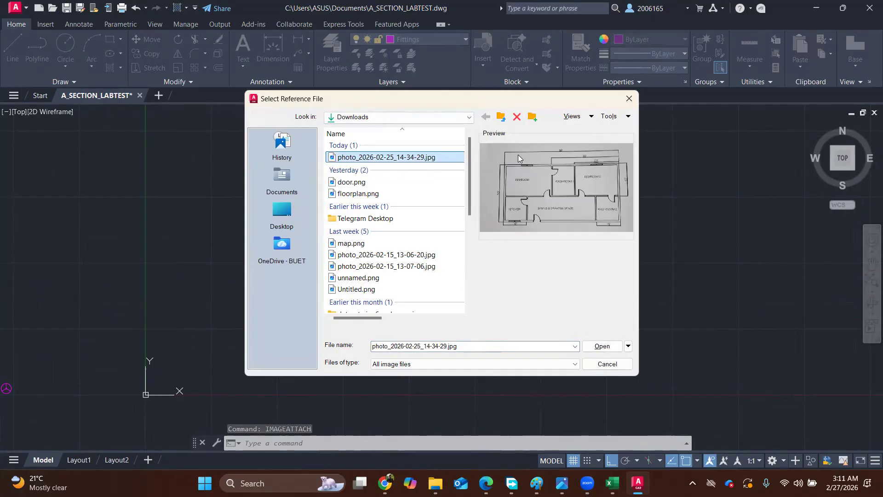
left_click(602, 346)
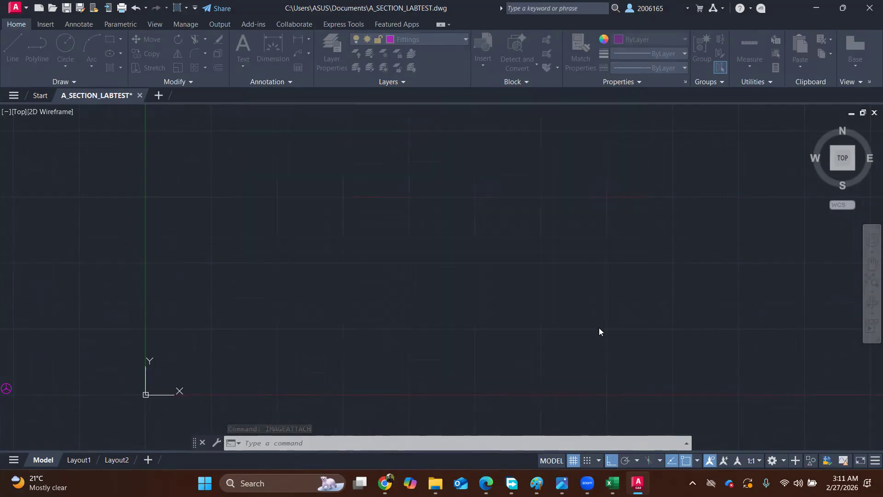
left_click(452, 323)
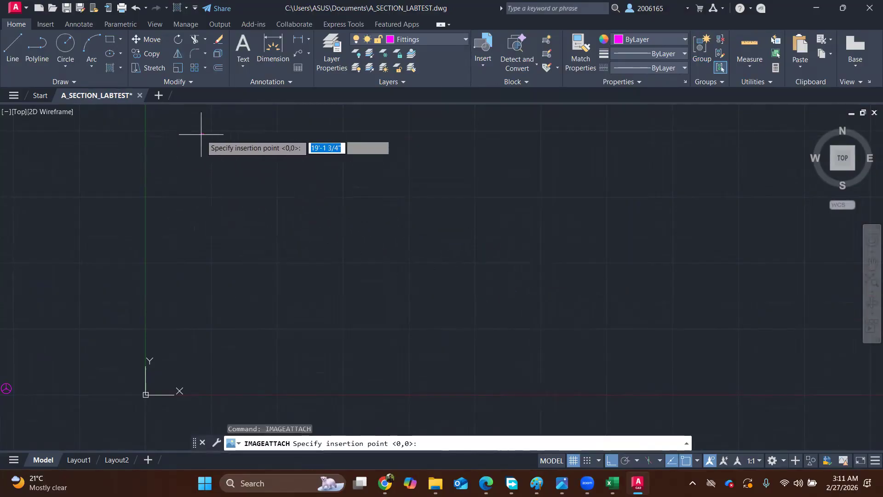
Place the floor plan image just above and to the right of the origin, with a picked scale distance of about 194'.
left_click(213, 131)
scroll(294, 138, "down", 5)
scroll(348, 137, "up", 5)
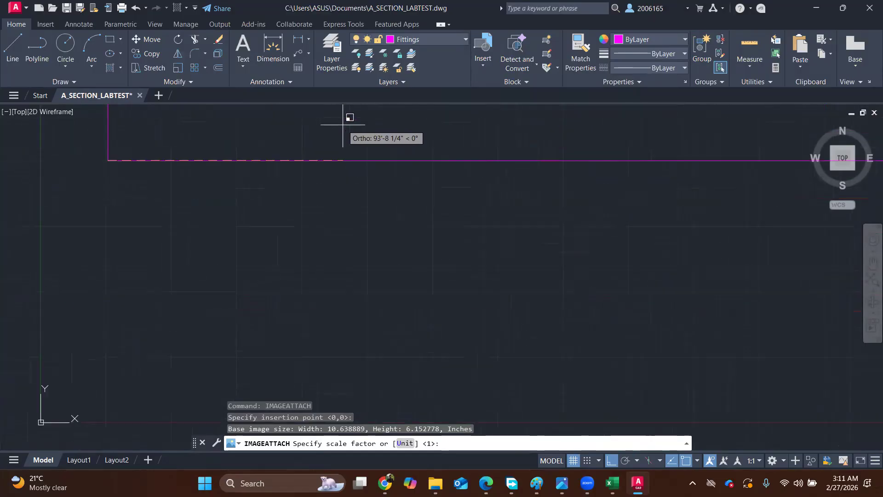
scroll(368, 138, "down", 10)
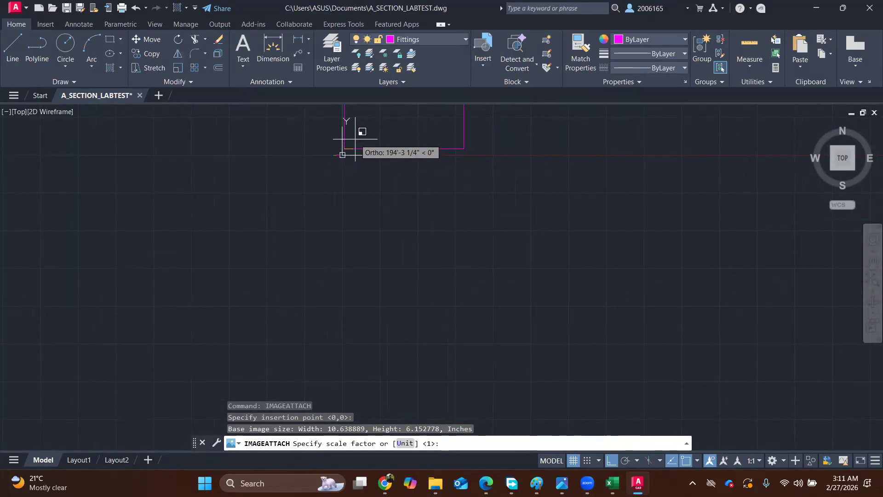
left_click(354, 139)
Examine the attached floor plan's room layout and its dimensions.
middle_click_drag(424, 173, 401, 284)
scroll(494, 209, "up", 4)
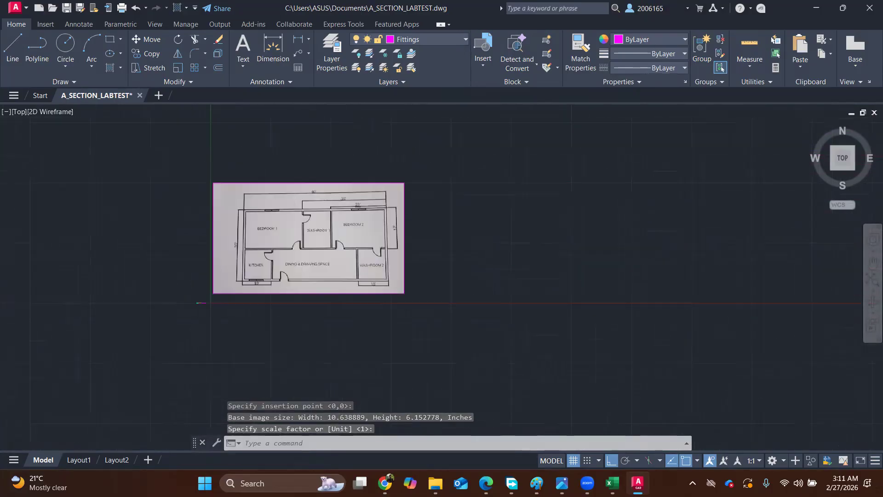
middle_click_drag(470, 199, 480, 195)
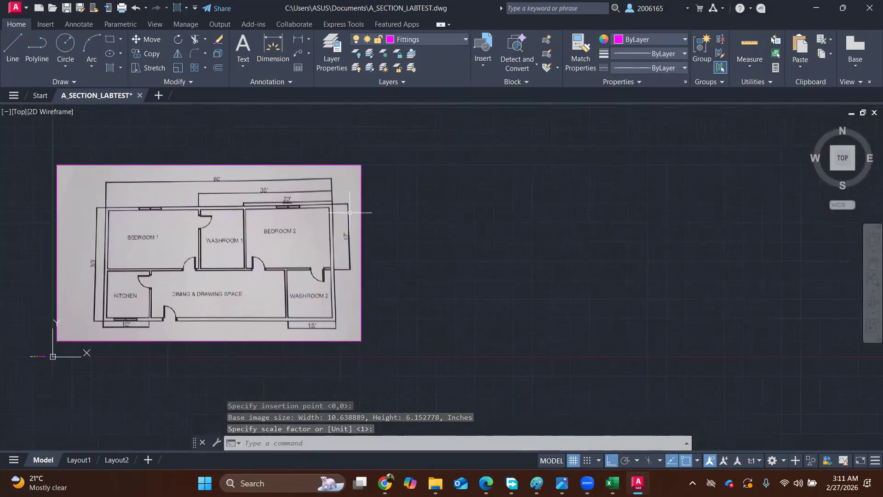
middle_click_drag(582, 252, 566, 254)
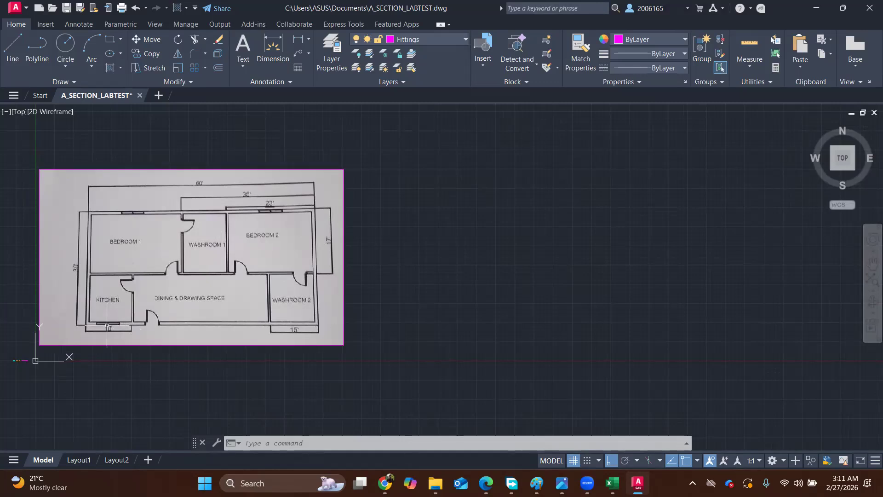
scroll(126, 194, "up", 4)
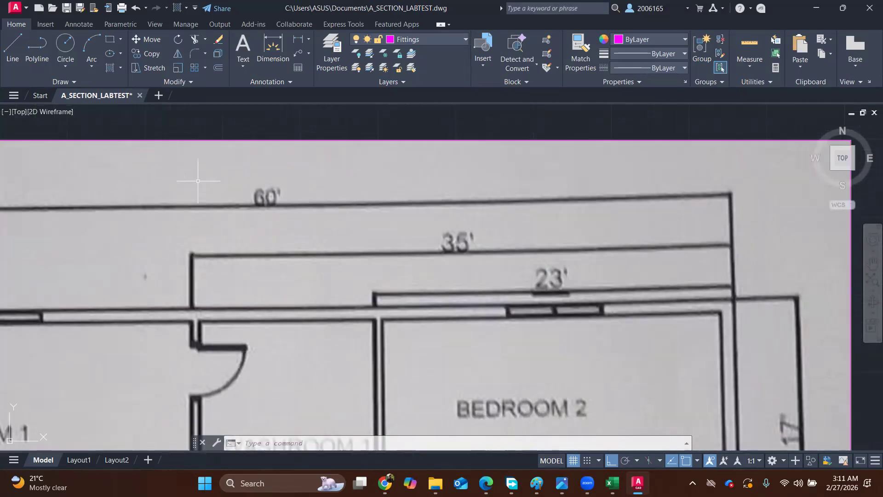
scroll(197, 182, "down", 6)
scroll(241, 224, "up", 2)
scroll(240, 224, "up", 2)
middle_click_drag(492, 193, 524, 258)
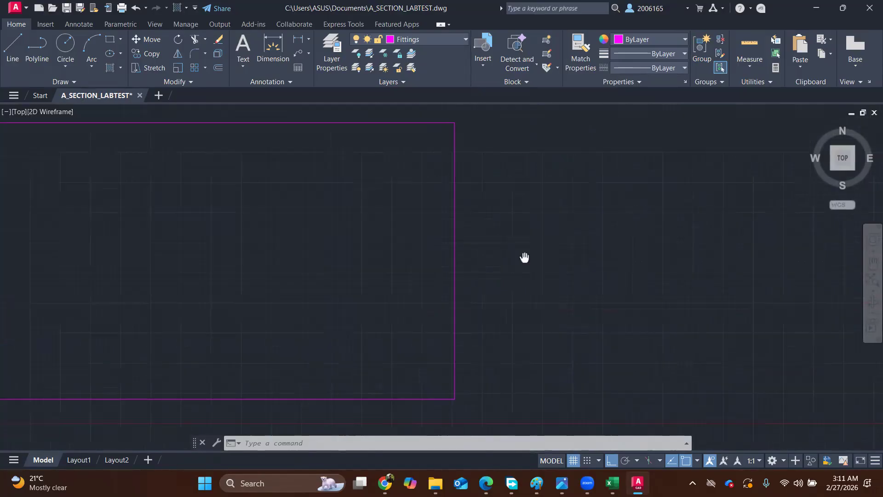
middle_click_drag(514, 216, 570, 210)
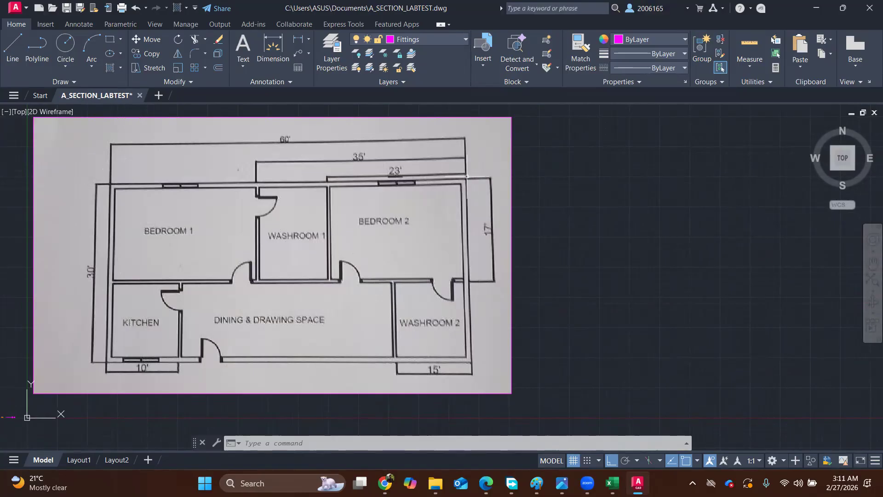
Draw a 60' horizontal line at 0° in the empty area to the right of the floor plan image.
scroll(650, 207, "down", 2)
middle_click_drag(698, 213, 400, 264)
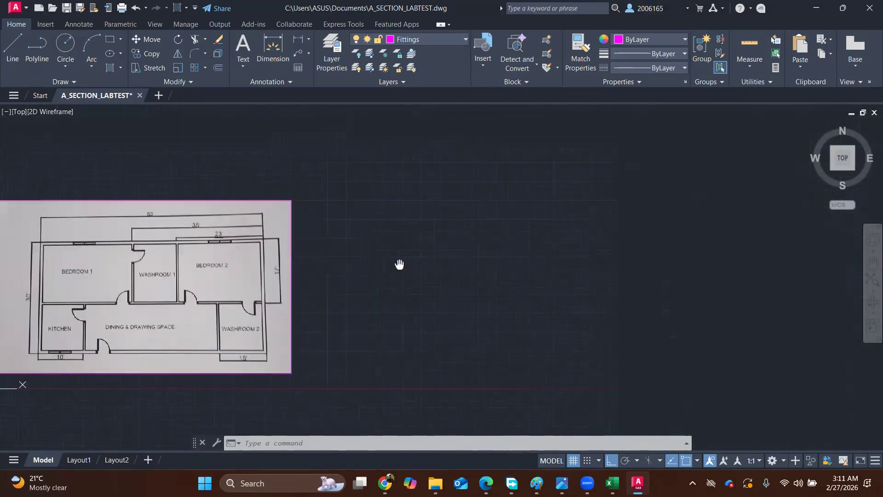
scroll(532, 217, "down", 2)
middle_click_drag(532, 217, 458, 238)
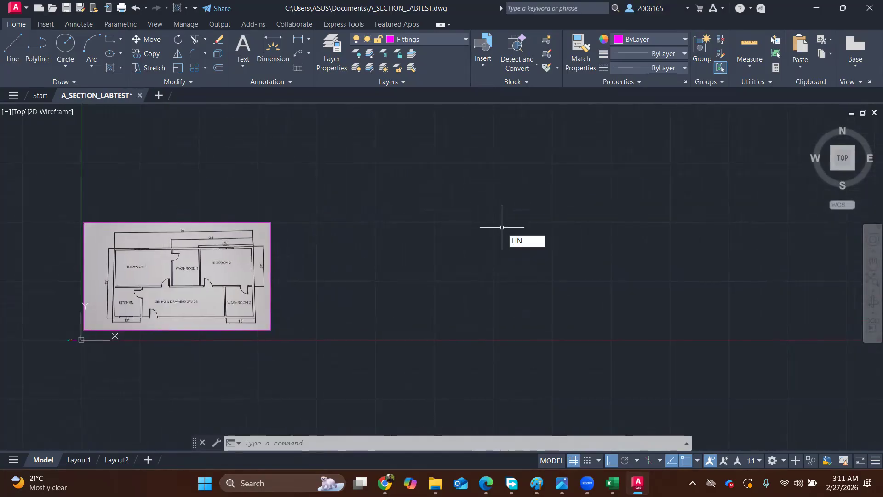
type("E")
key("Return")
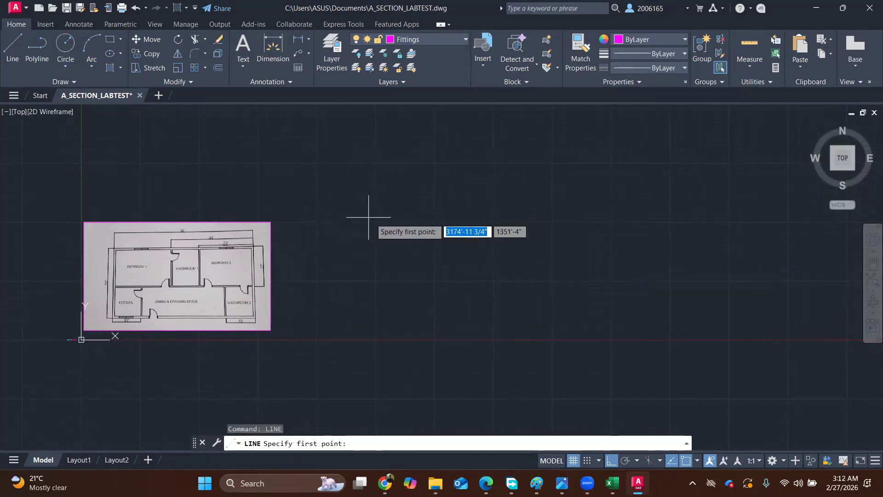
left_click(375, 221)
type("60'")
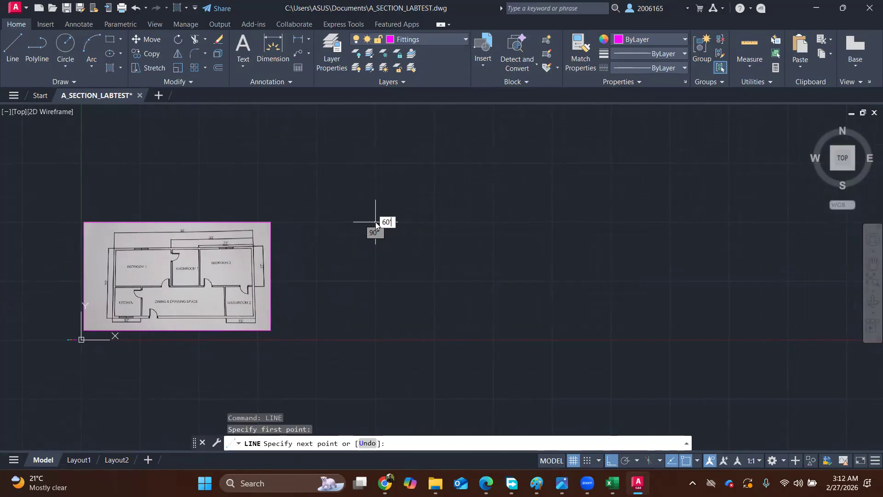
key("Tab")
key("Return")
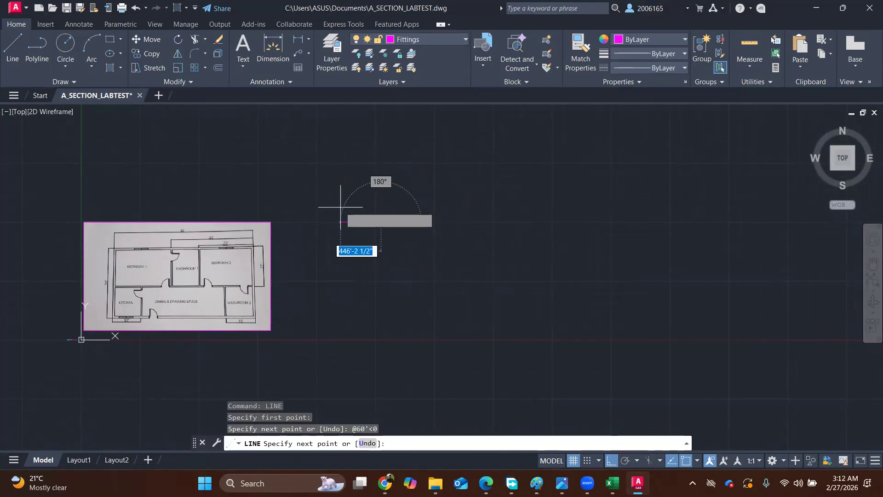
scroll(389, 204, "up", 4)
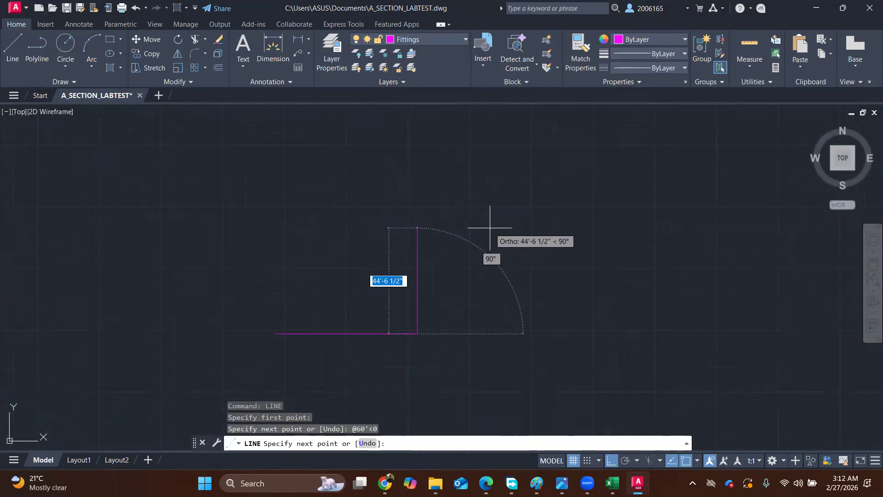
scroll(476, 271, "down", 4)
scroll(475, 258, "down", 5)
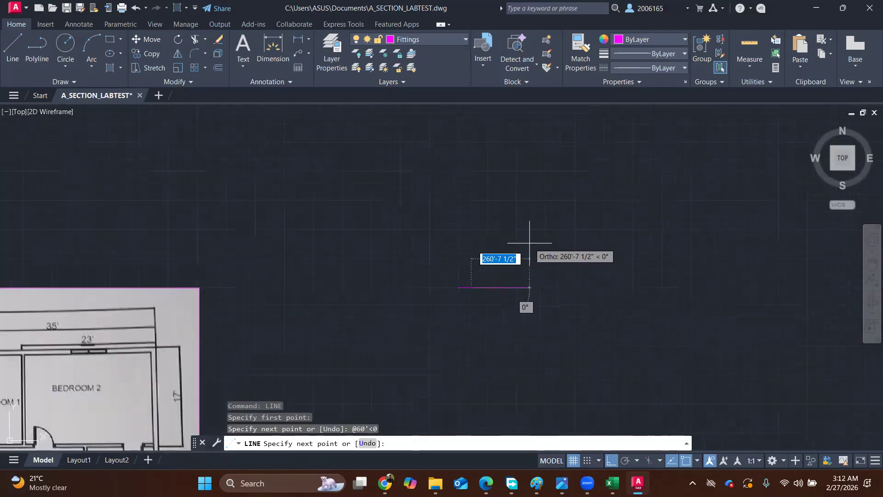
Continue the 60' line with a 30' segment at 90° and a 60' segment at 180°.
scroll(530, 242, "down", 2)
scroll(530, 245, "up", 2)
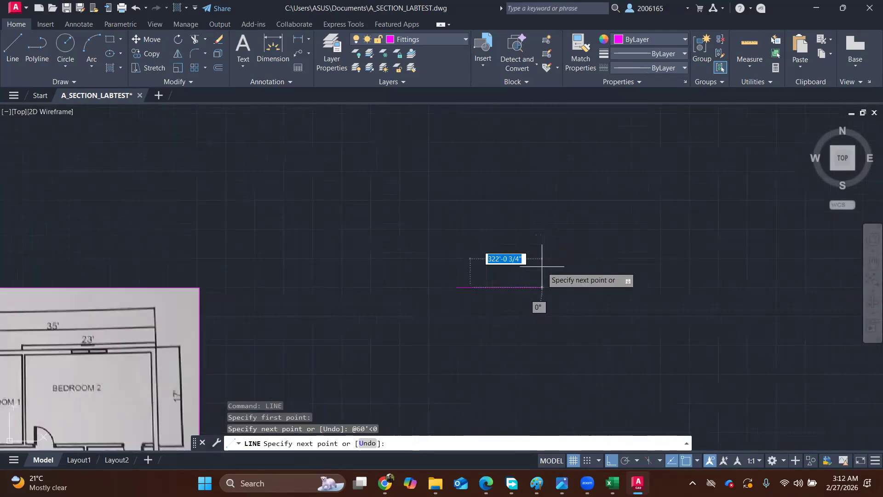
type("30'")
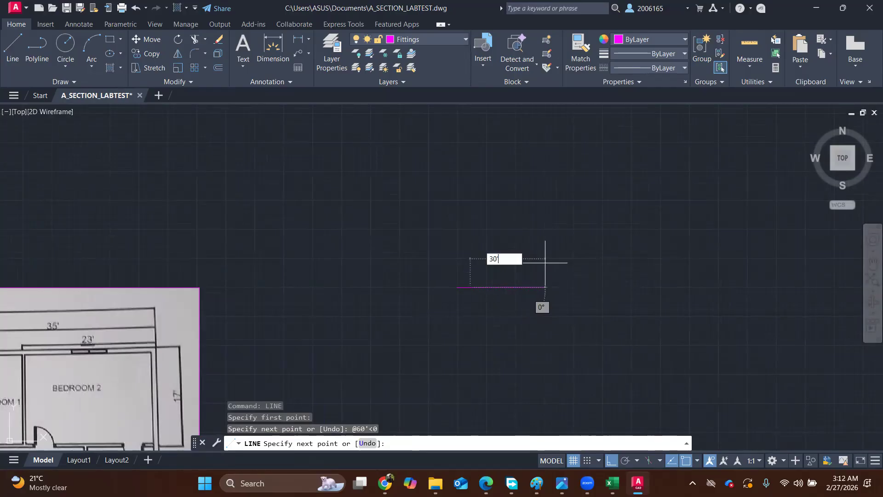
key("Tab")
type("90")
key("Return")
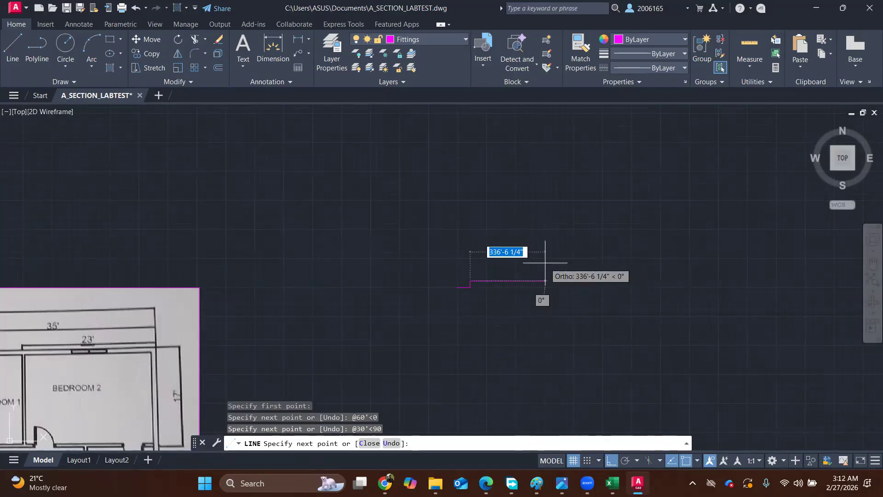
type("60'")
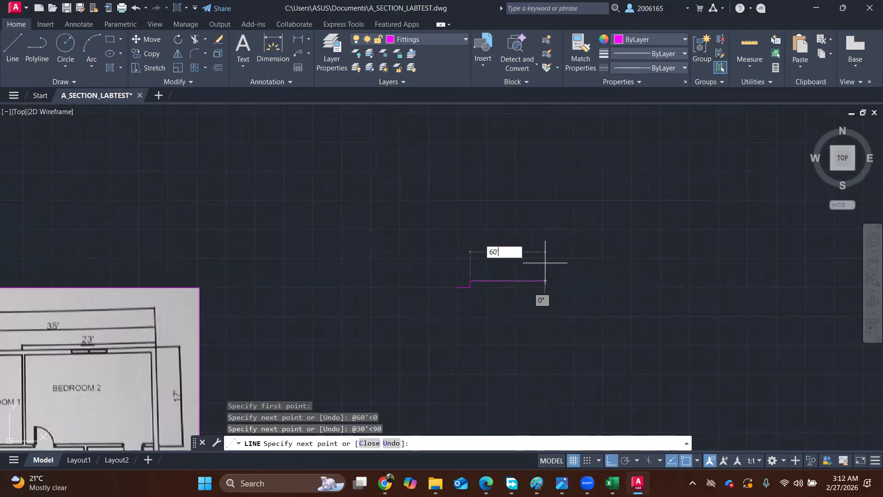
key("Tab")
type("180")
key("Return")
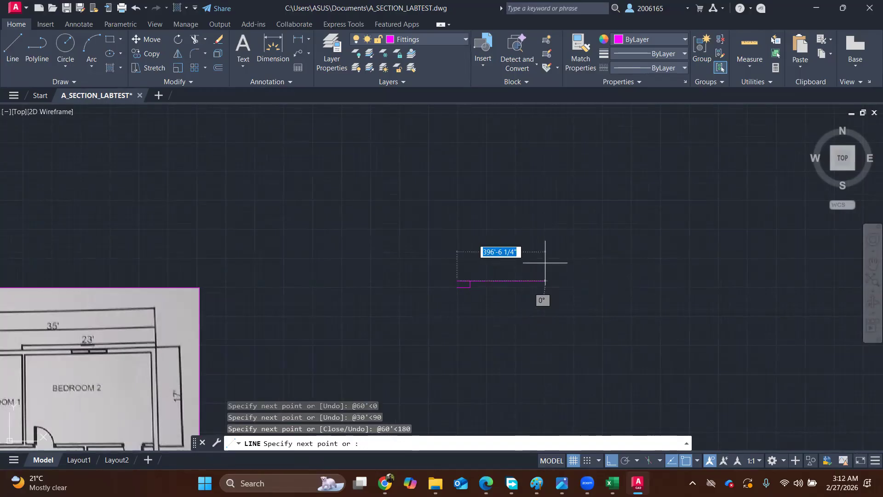
Complete the 60' by 30' rectangle with a 30' segment at -90° and end the line.
type("30'")
key("Tab")
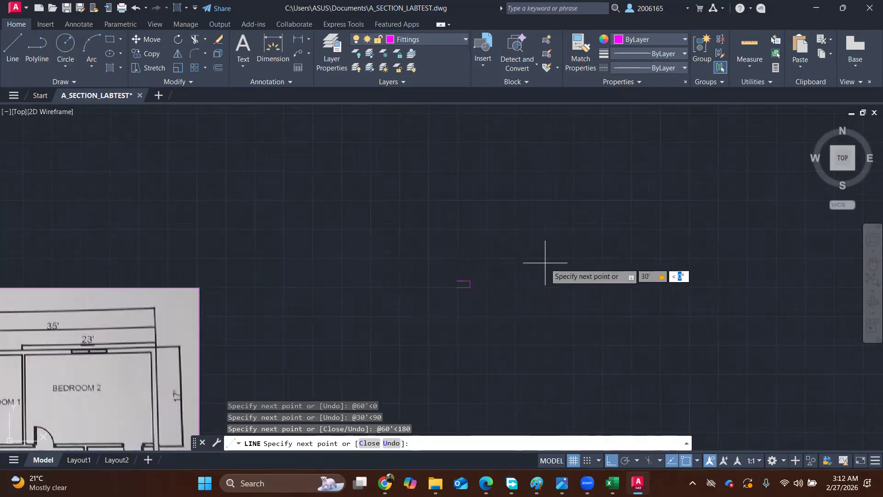
type("-90")
key("Return")
key("Return")
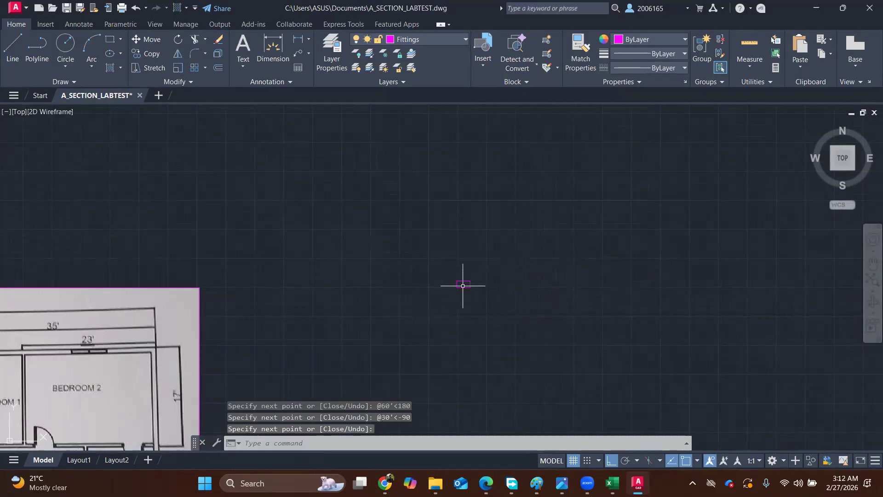
Try to scale the floor plan image together with the symbols near the origin to about one fifth, entering 0.2 for the base point.
scroll(463, 286, "down", 3)
scroll(301, 285, "up", 1)
middle_click_drag(299, 317, 378, 219)
scroll(376, 222, "up", 2)
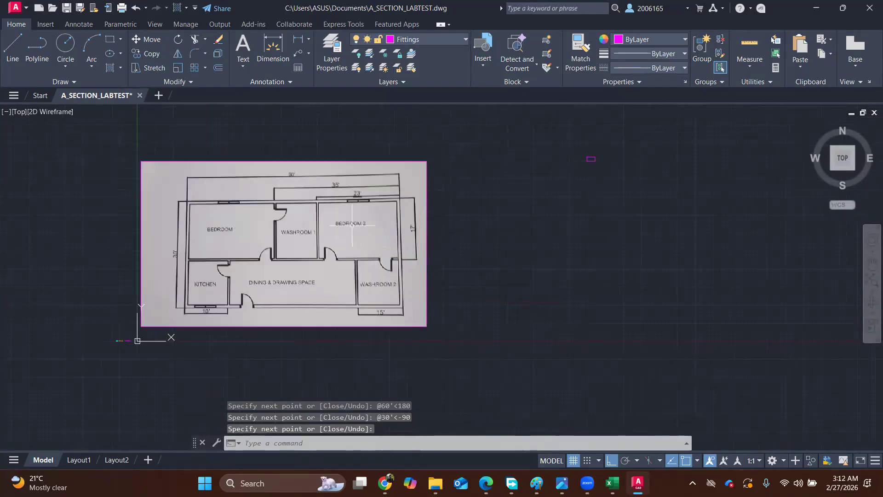
left_click(330, 207)
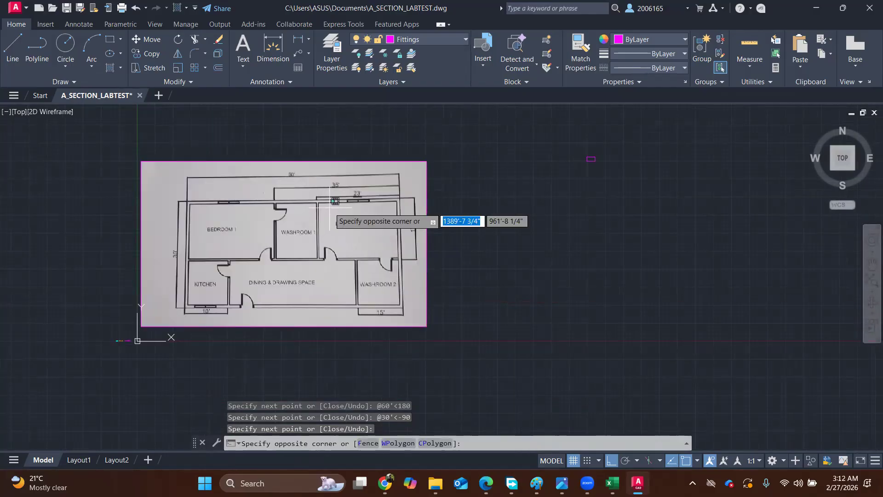
left_click(432, 158)
left_click(441, 148)
left_click(77, 350)
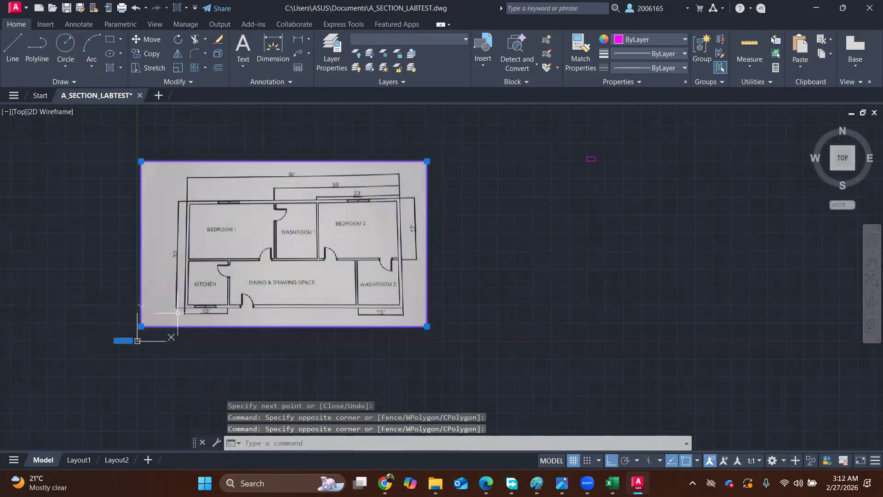
type("Sc")
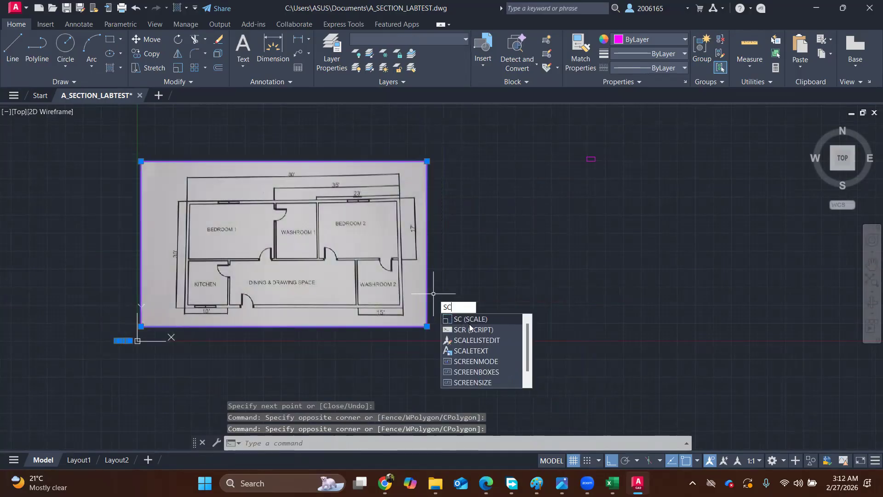
key("Return")
type("0.2")
key("Return")
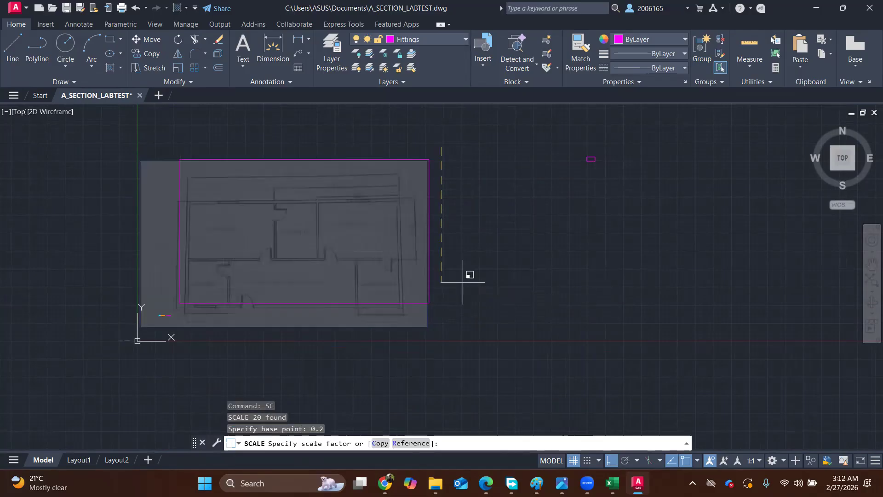
left_click(444, 177)
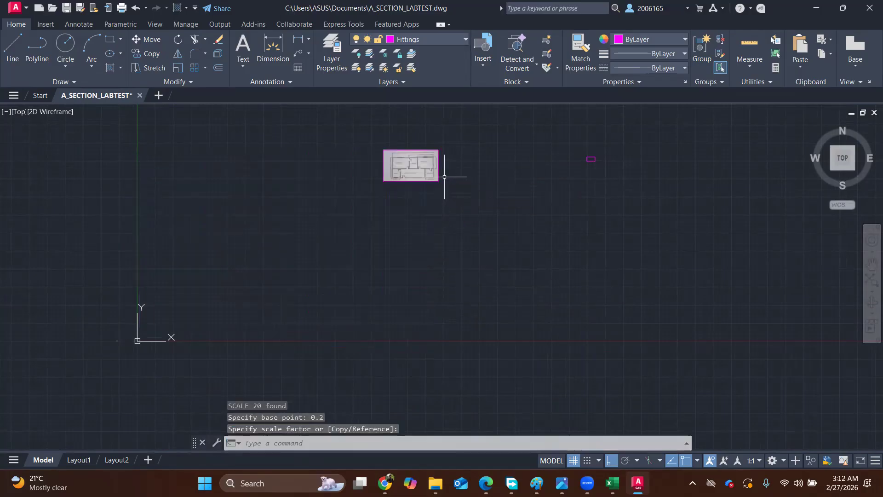
Undo the scaling of the floor plan image and the symbols near the origin.
scroll(506, 170, "up", 4)
middle_click_drag(517, 170, 463, 188)
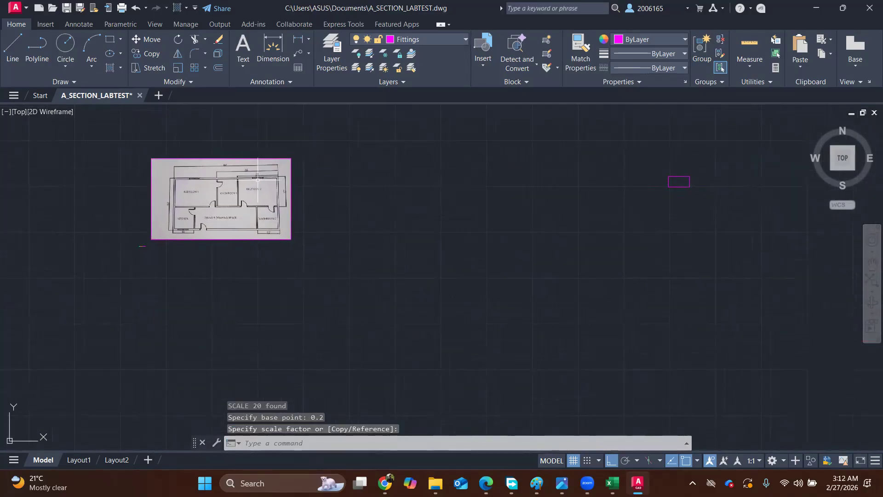
left_click(141, 150)
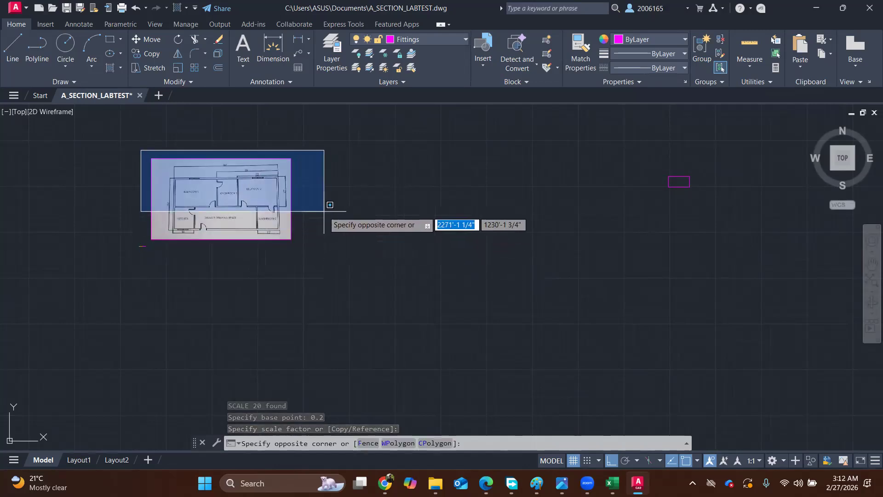
scroll(324, 234, "down", 7)
scroll(324, 231, "up", 3)
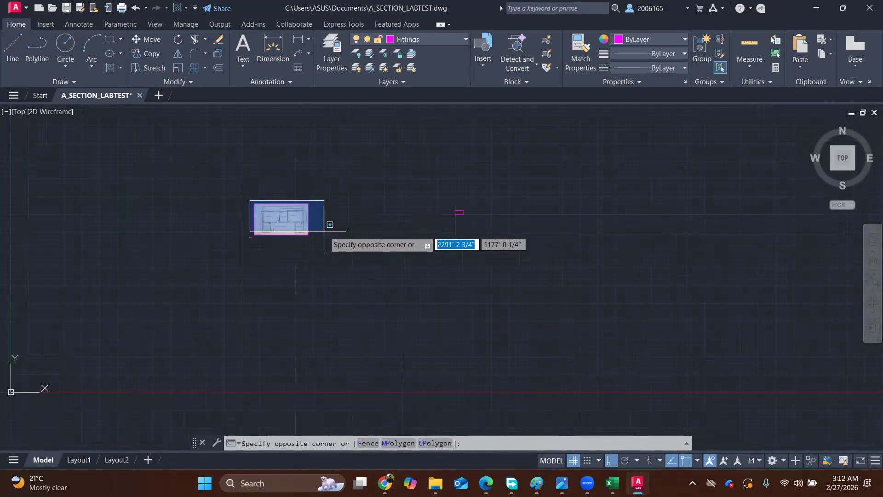
left_click(326, 245)
key("ctrl+z")
key("ctrl+z")
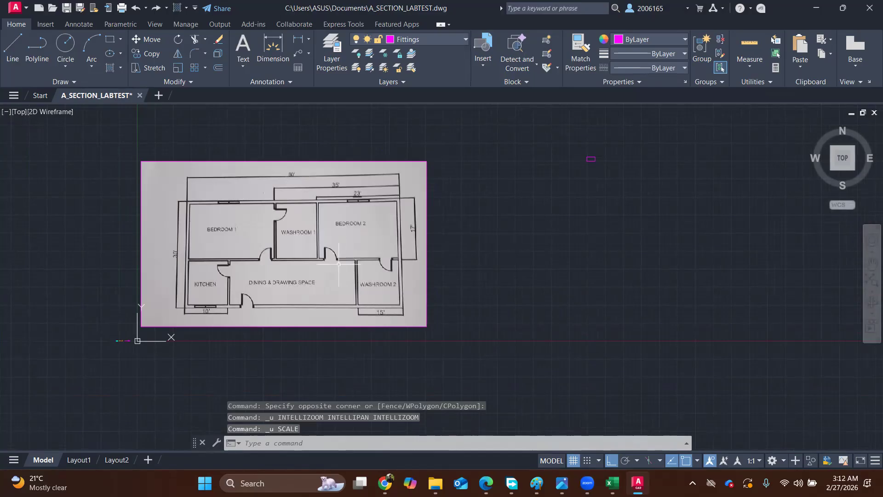
Scale only the floor plan image to about a tenth of its size, entering 0.2 for the base point and picking the scale factor.
left_click(456, 157)
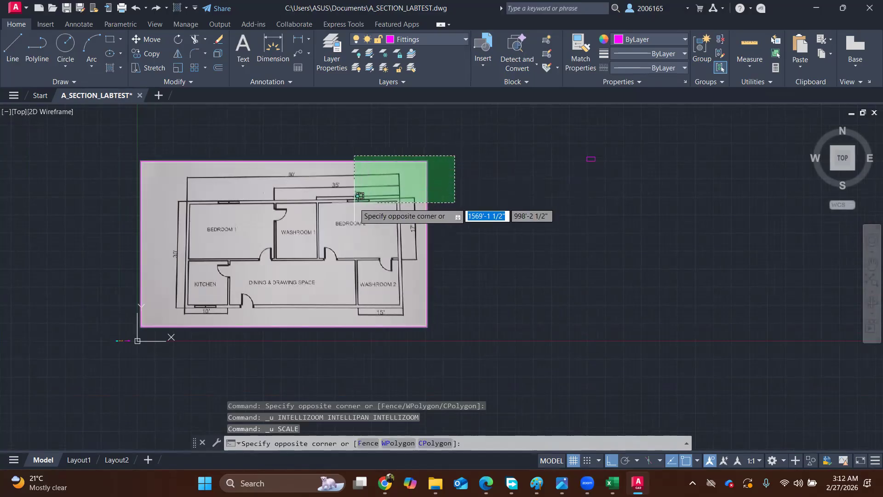
left_click(376, 259)
type("S")
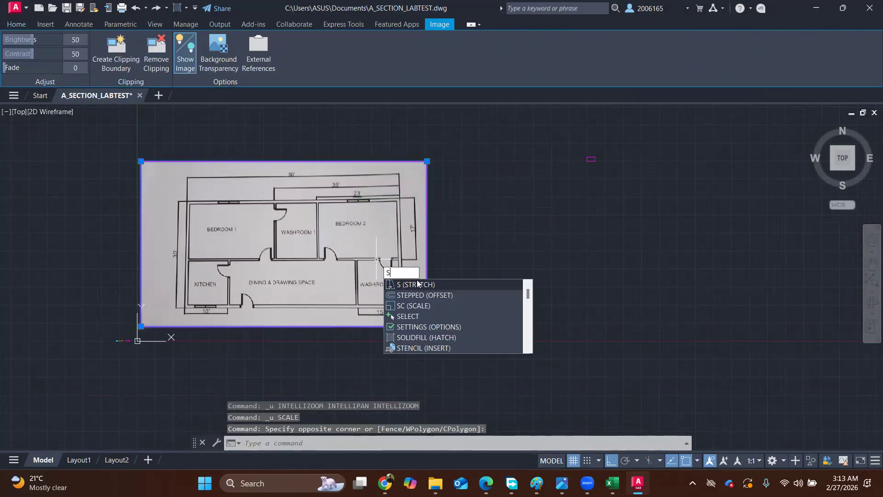
left_click(414, 306)
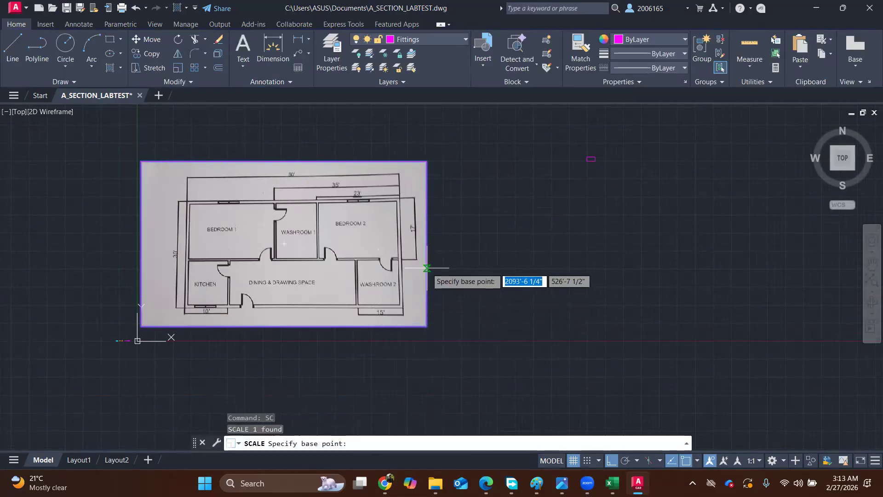
type("0.2")
key("Return")
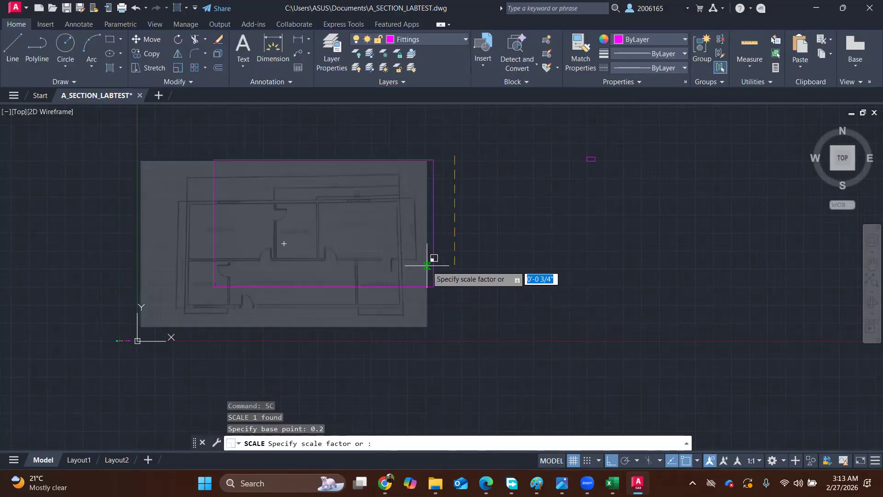
left_click(464, 180)
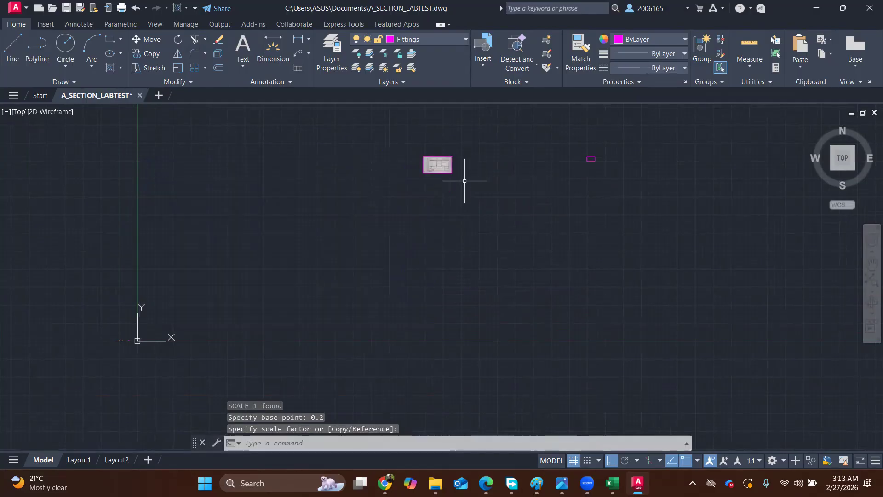
Move the reduced floor plan image horizontally about 875' toward the drawn rectangle, using its lower-left corner as base point.
middle_click_drag(476, 155, 418, 191)
scroll(418, 191, "up", 4)
left_click(244, 156)
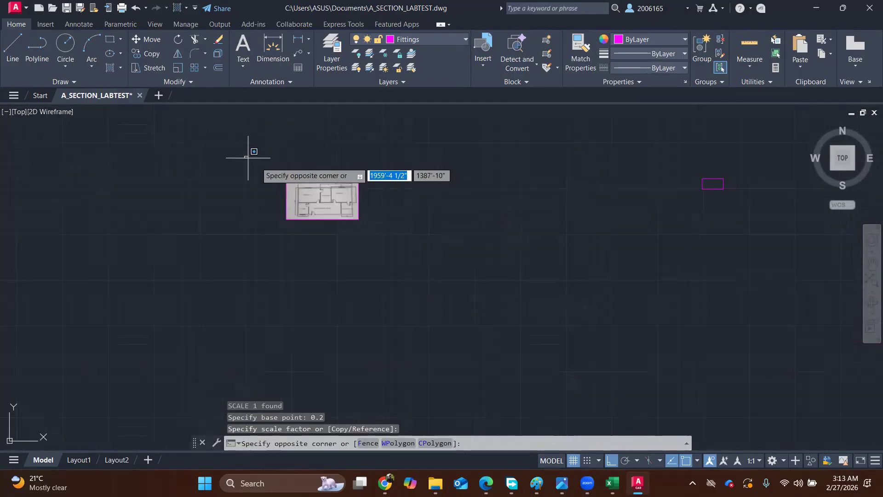
left_click(404, 252)
type("move")
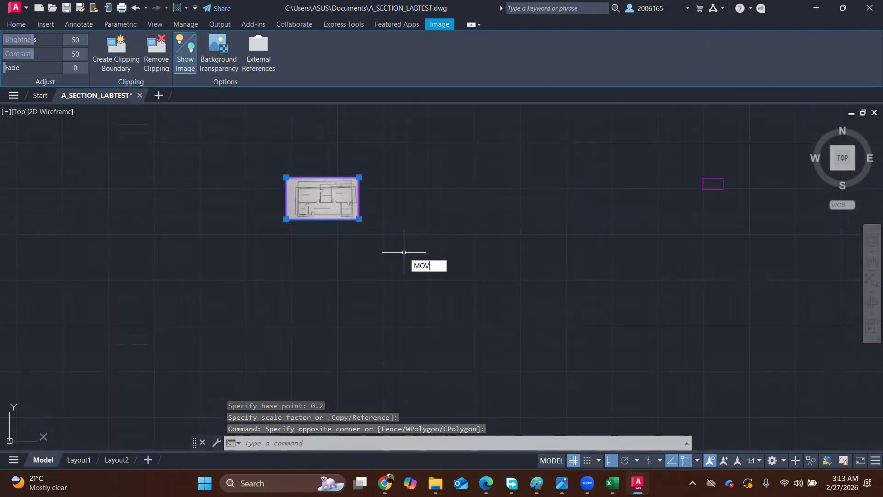
key("Return")
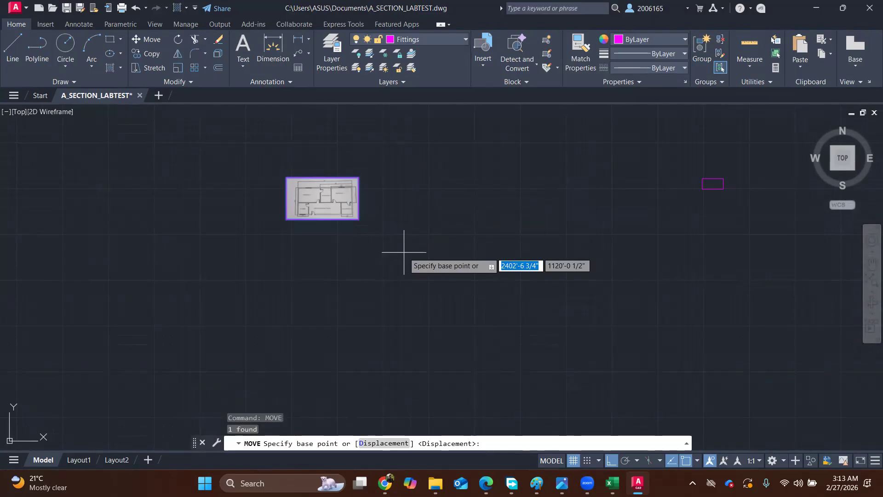
left_click(285, 220)
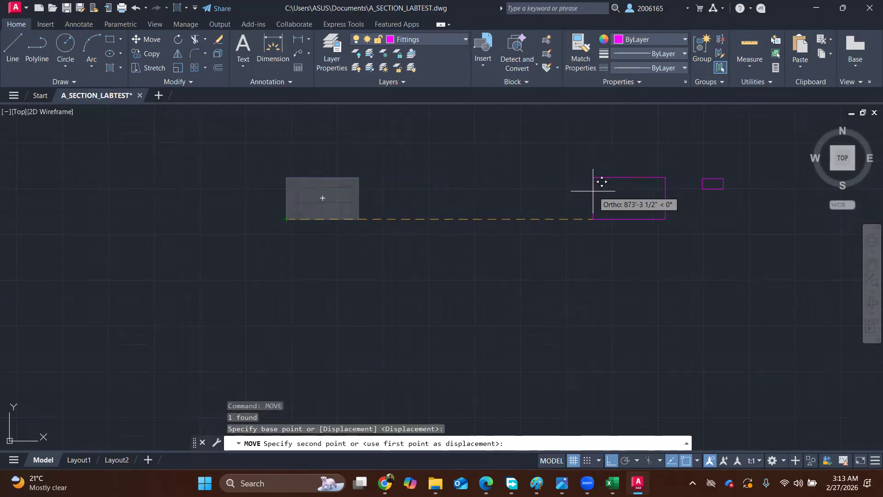
left_click(597, 183)
Scale the floor plan image to about two fifths of its size, entering 0.5 for the base point and picking the scale factor.
scroll(708, 211, "up", 4)
scroll(708, 210, "up", 2)
middle_click_drag(739, 201, 584, 312)
scroll(568, 289, "up", 2)
scroll(583, 297, "down", 2)
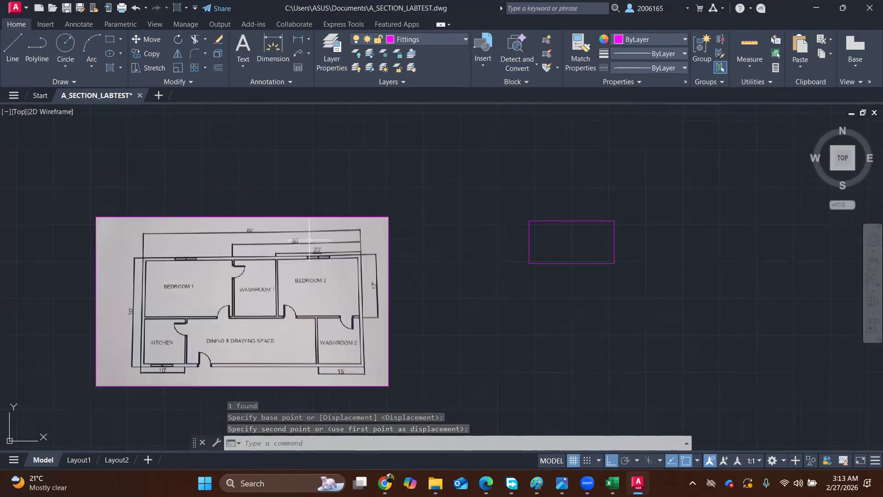
left_click(84, 203)
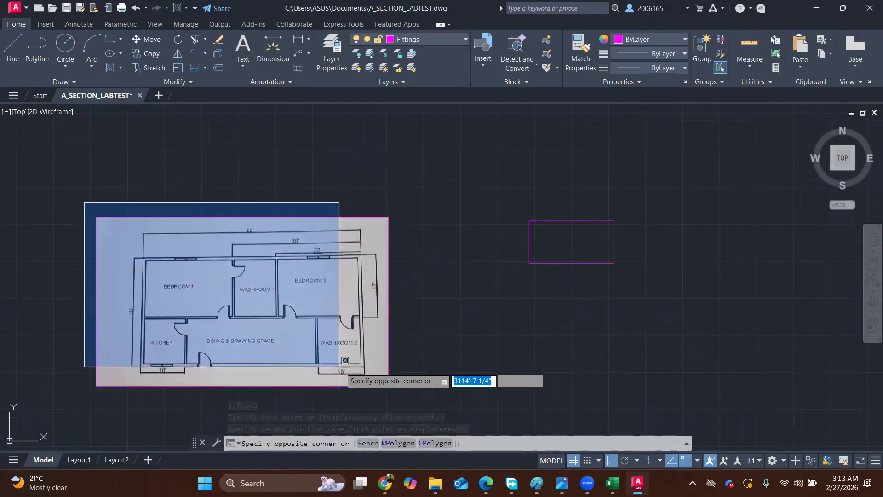
left_click(427, 402)
type("SC")
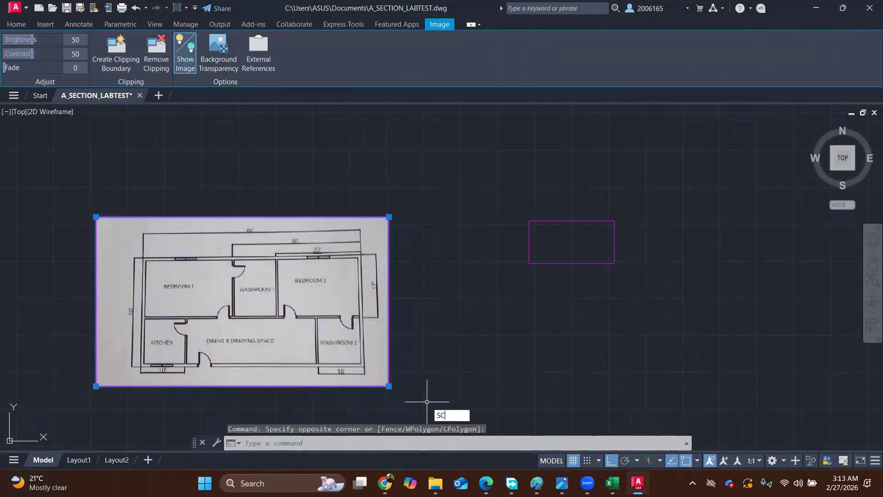
key("Return")
type("0.5")
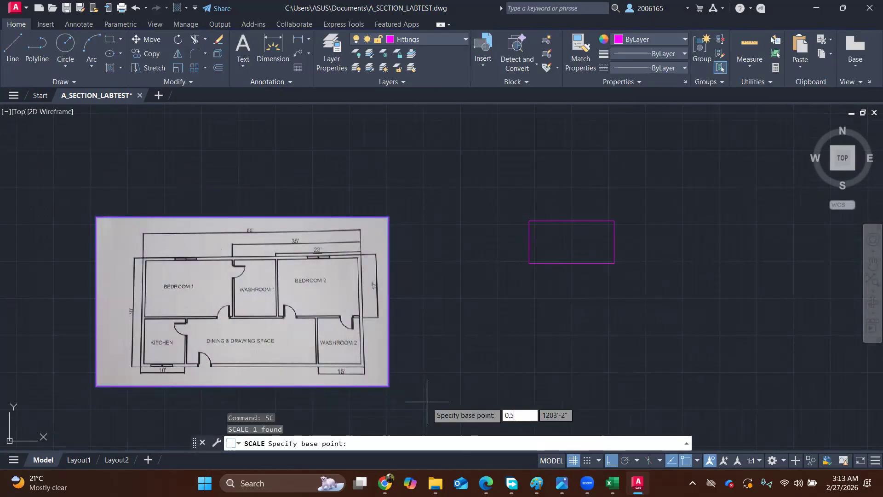
key("Return")
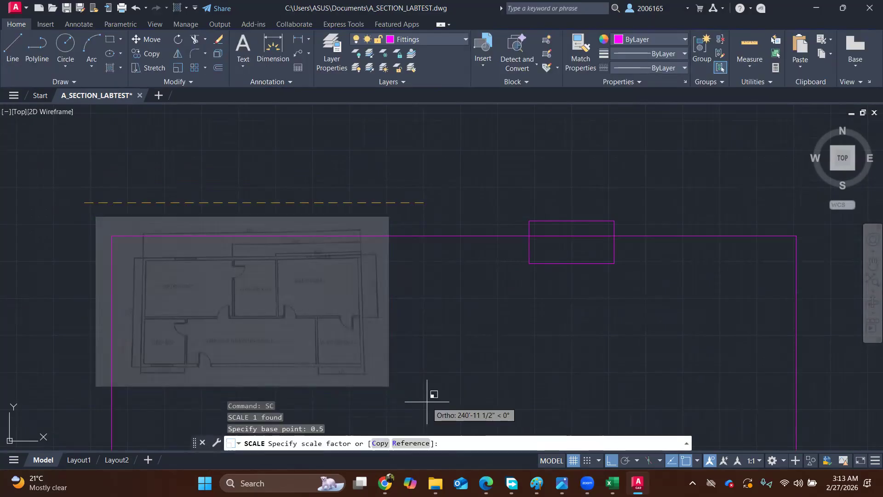
left_click(143, 211)
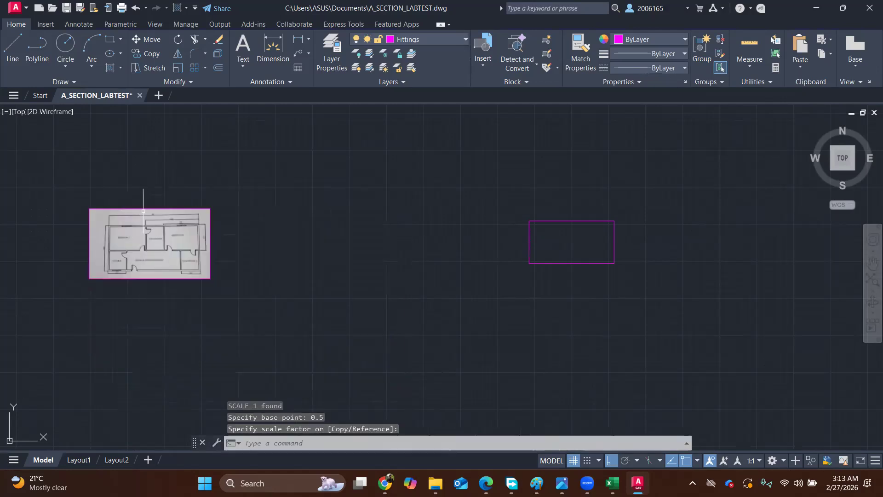
Move the floor plan image about 184' at 0° from its lower-left corner, placing it beside the 60' by 30' rectangle.
left_click(65, 196)
left_click(241, 320)
type("move")
key("Return")
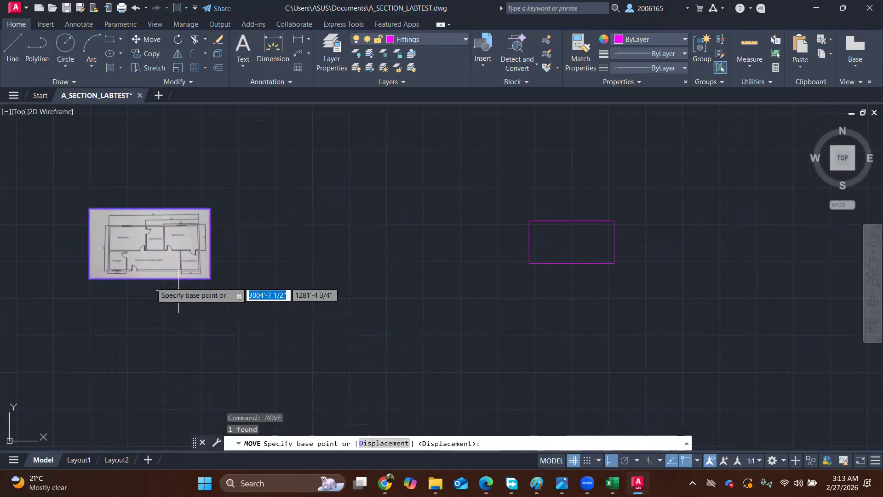
left_click(89, 278)
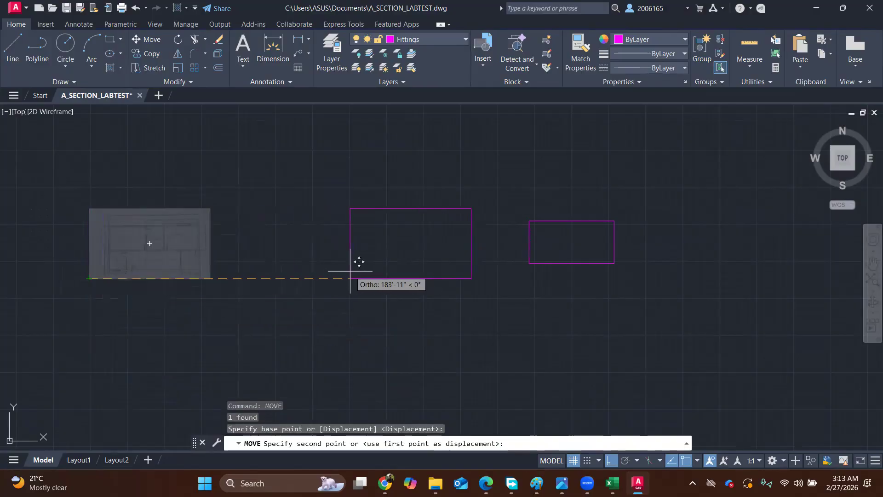
left_click(350, 271)
scroll(517, 253, "up", 3)
scroll(545, 252, "up", 2)
mouse_move(631, 221)
middle_mouse_down()
mouse_move(590, 266)
mouse_move(533, 256)
middle_mouse_up()
scroll(572, 255, "down", 2)
scroll(511, 253, "up", 1)
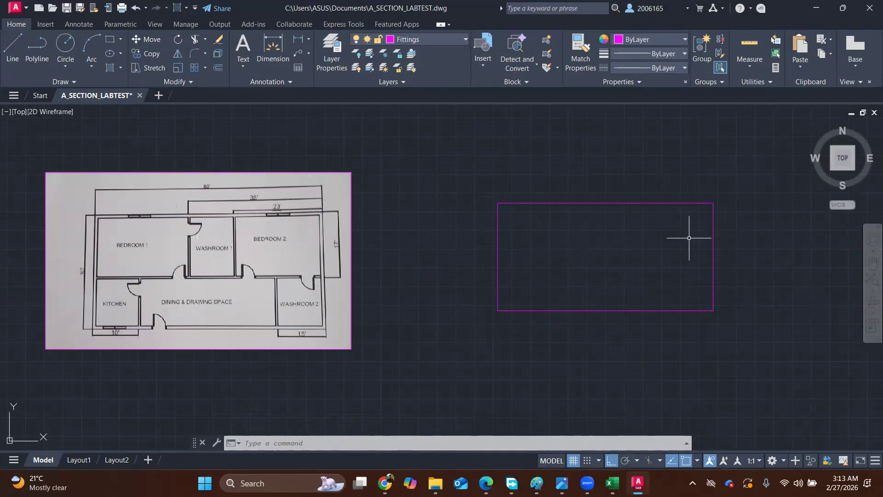
type("LINE")
key("Return")
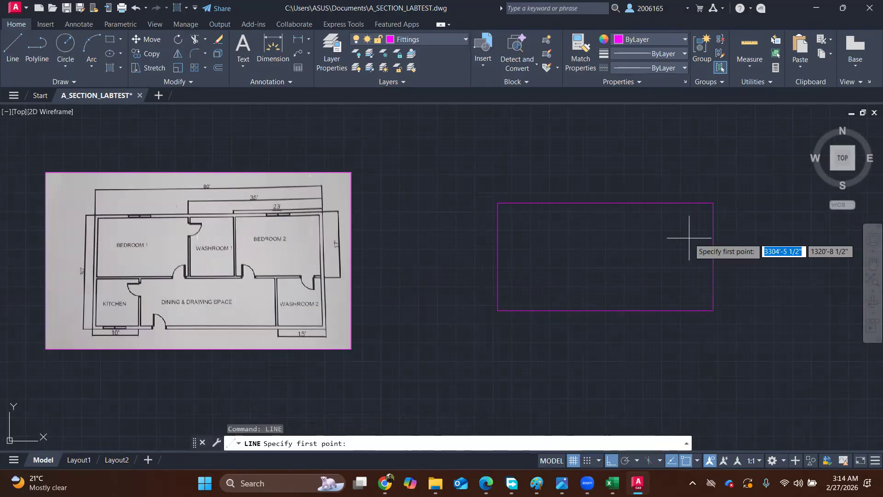
key("Escape")
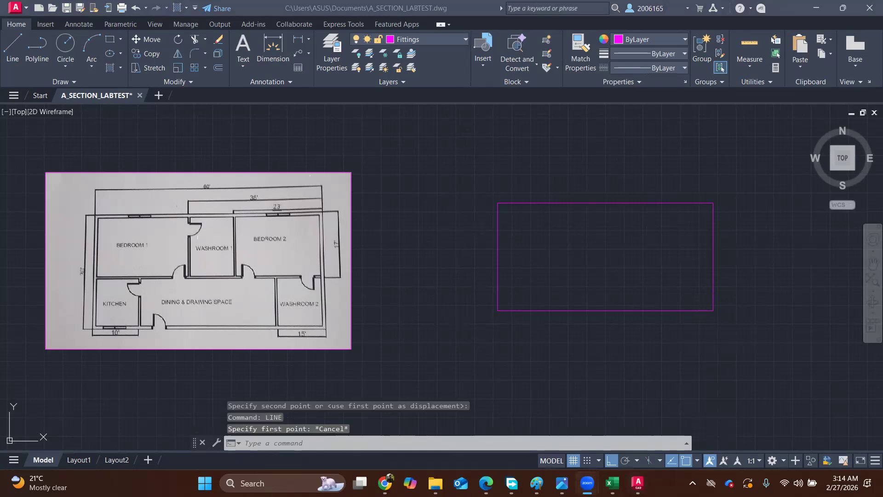
Offset the magenta rectangle's upper edge 17' downward into the rectangle.
type("OFFSE")
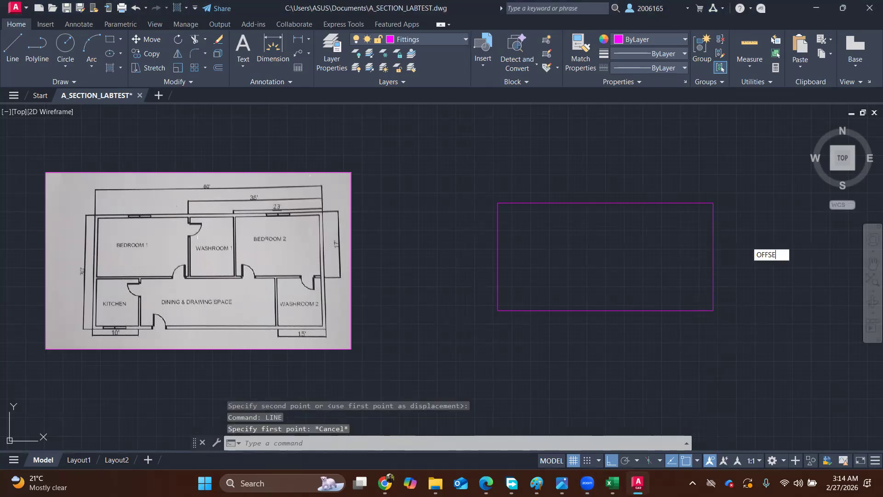
type("T")
key("Return")
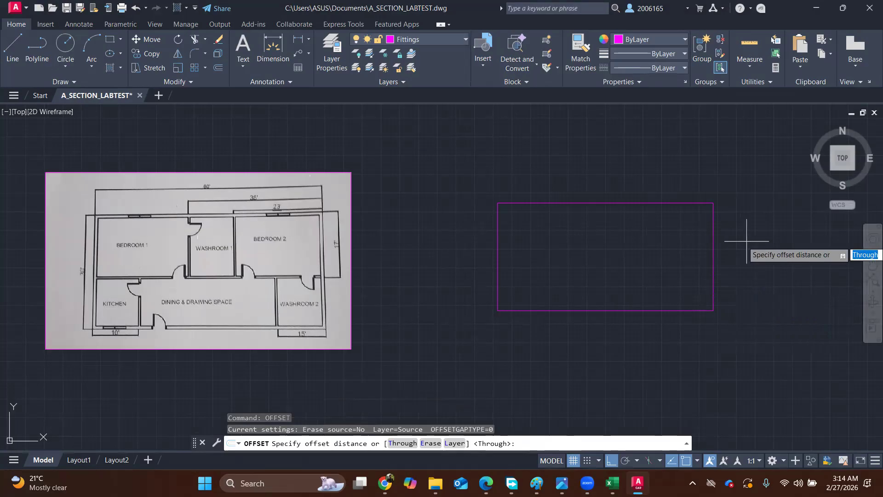
type("17'")
key("Return")
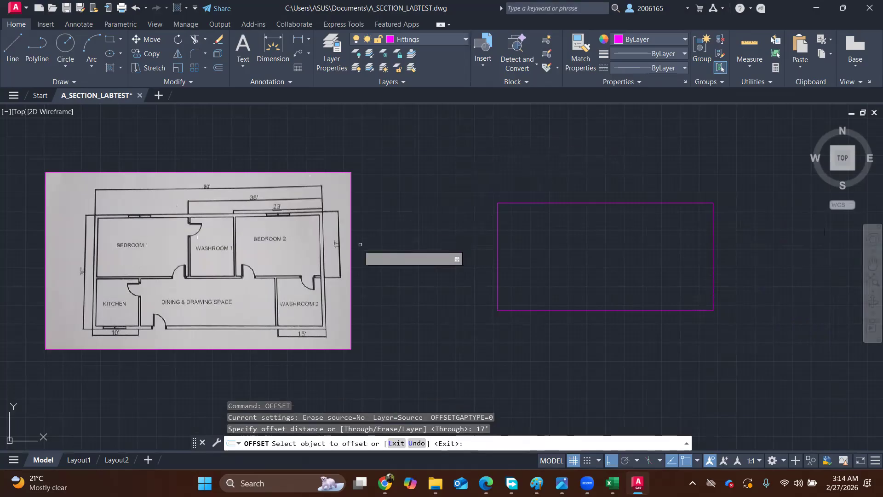
left_click(651, 202)
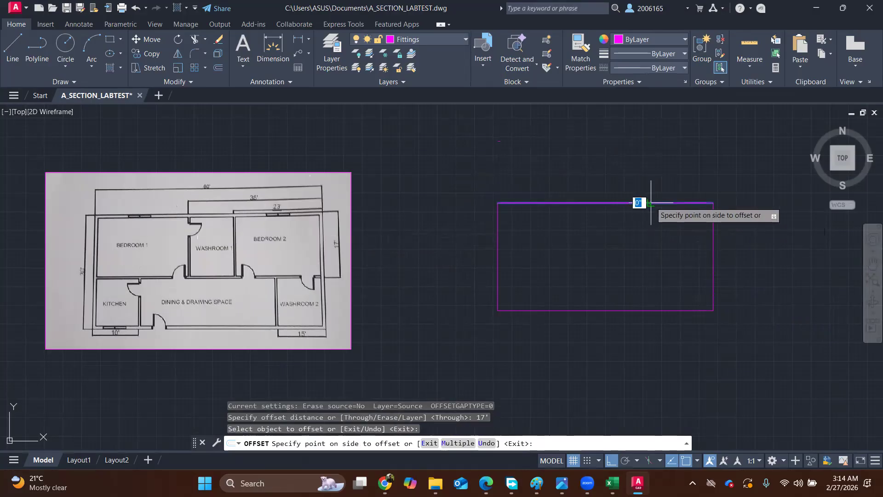
left_click(644, 228)
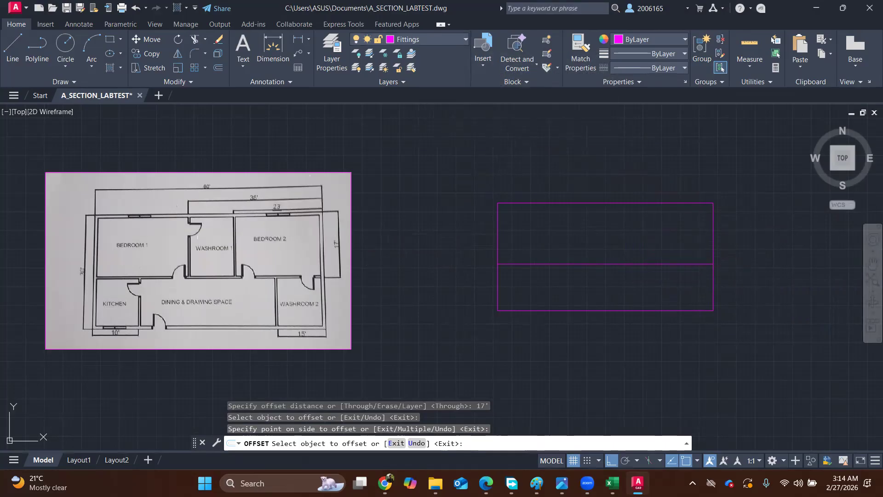
left_click(406, 37)
left_click(406, 37)
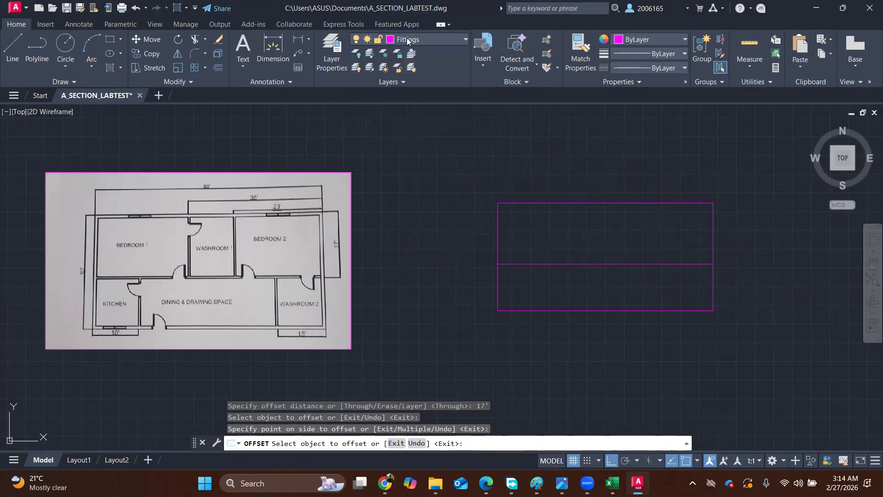
key("Escape")
Erase the magenta rectangle together with its inner horizontal line.
left_click(474, 182)
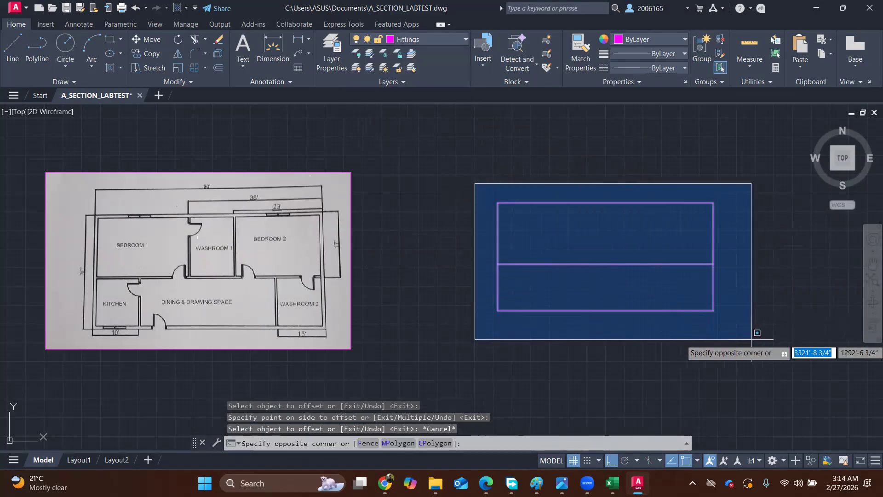
left_click(756, 339)
key("Delete")
left_click(588, 483)
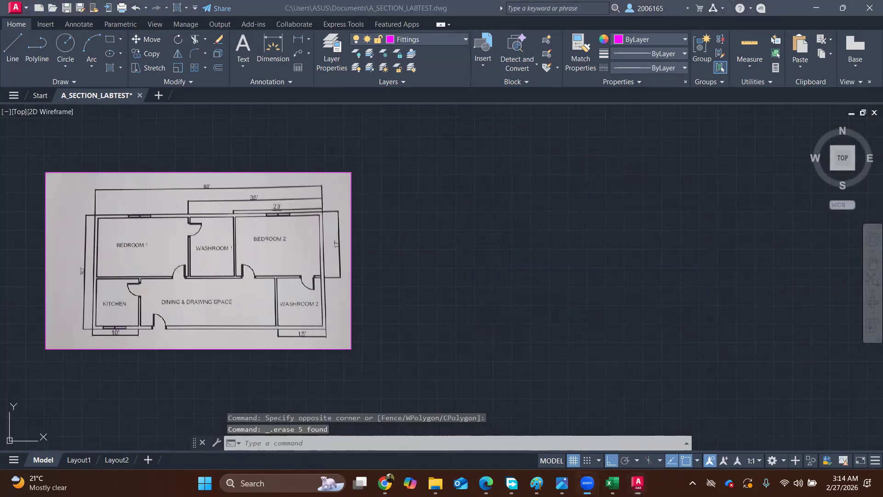
Make layer 0 the current layer, leaving its color unchanged.
left_click(456, 29)
left_click(448, 41)
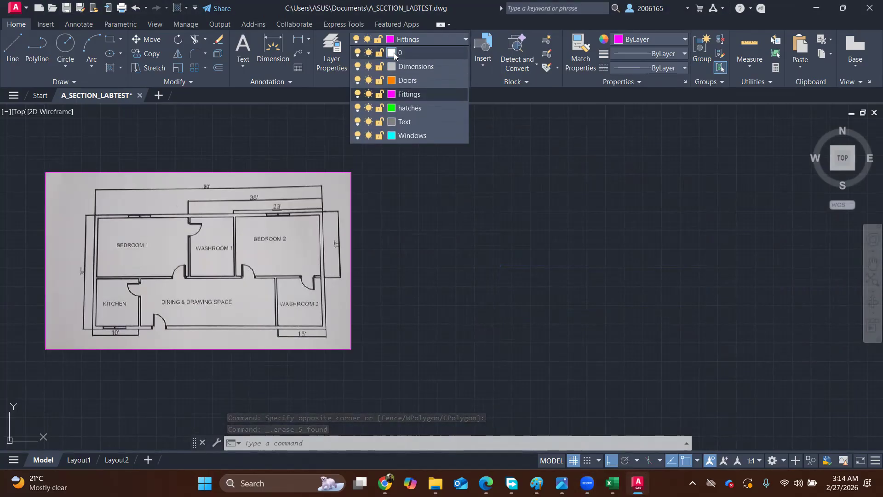
left_click(392, 53)
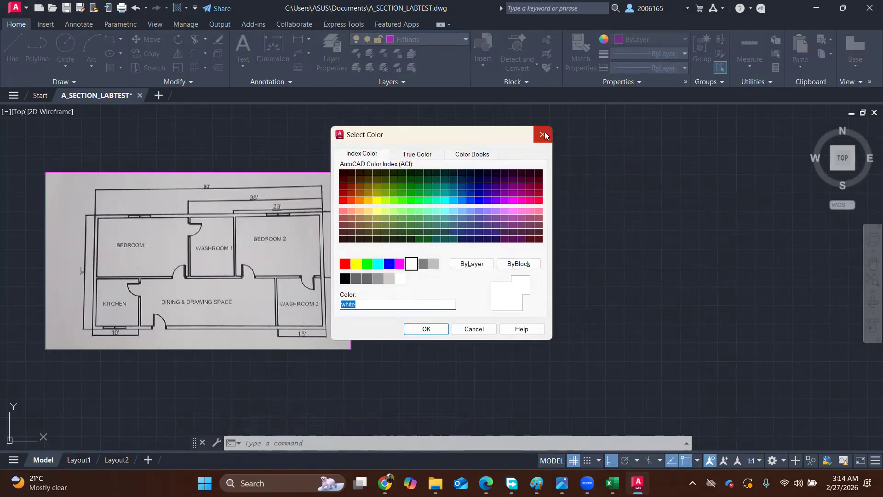
left_click(543, 134)
left_click(439, 39)
left_click(426, 50)
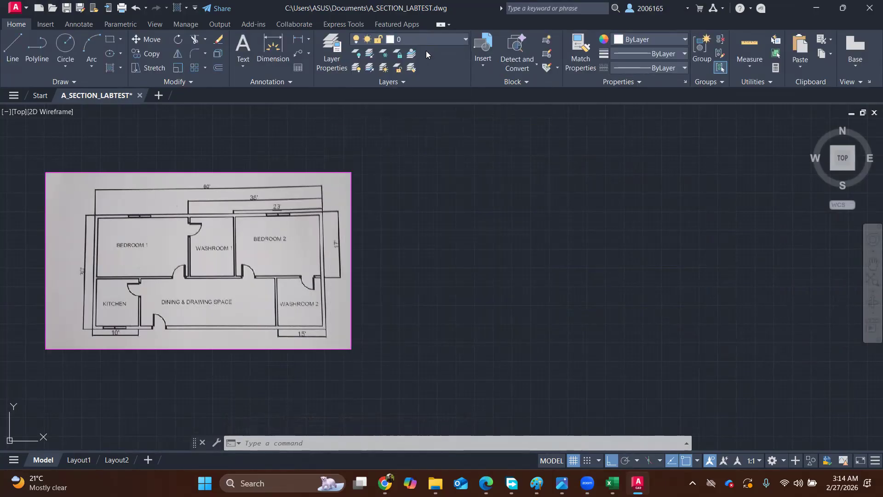
type("l")
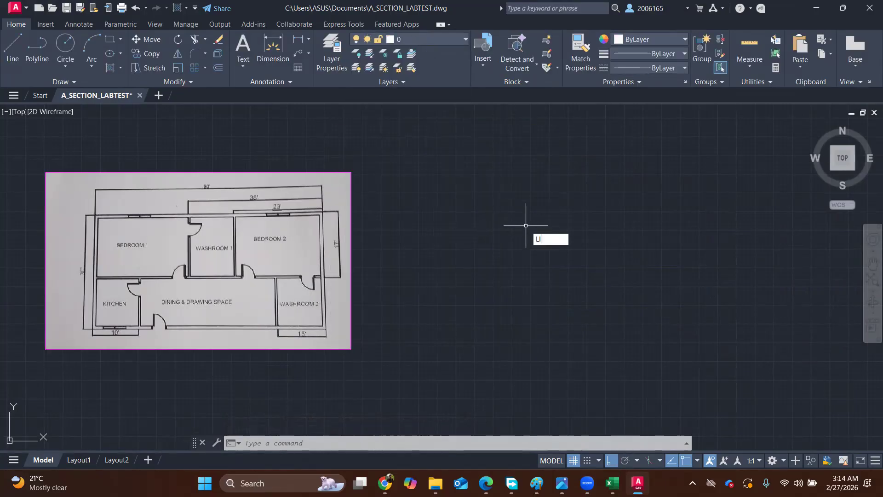
key("Return")
type("6")
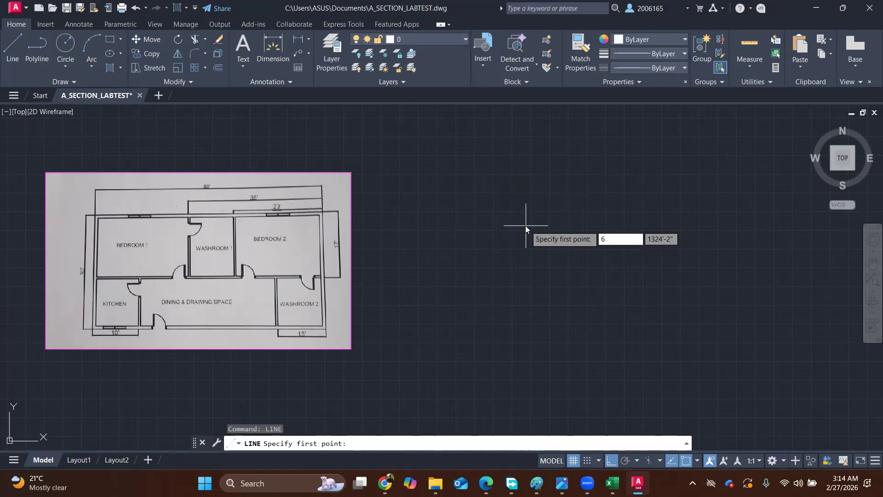
key("BackSpace")
key("Escape")
Draw the outline's lower edge 60' at 0° beside the reference image and continue with a 30' edge at 90°.
type("line")
key("Return")
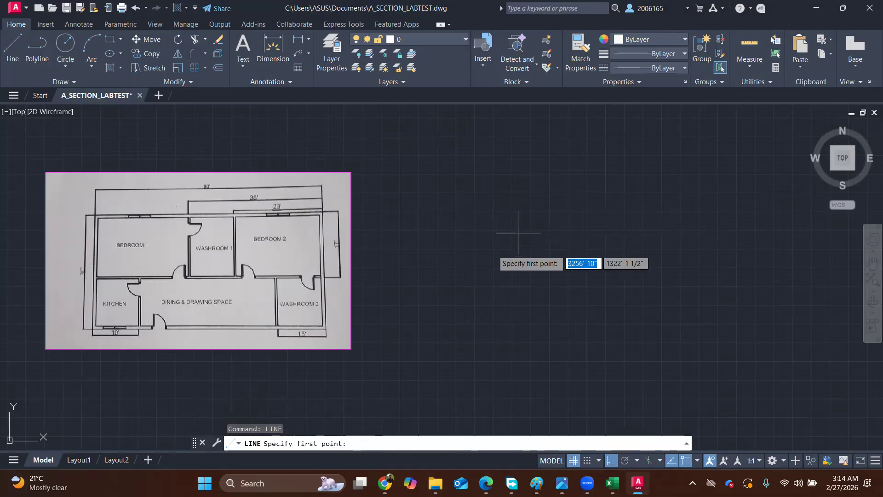
left_click(439, 343)
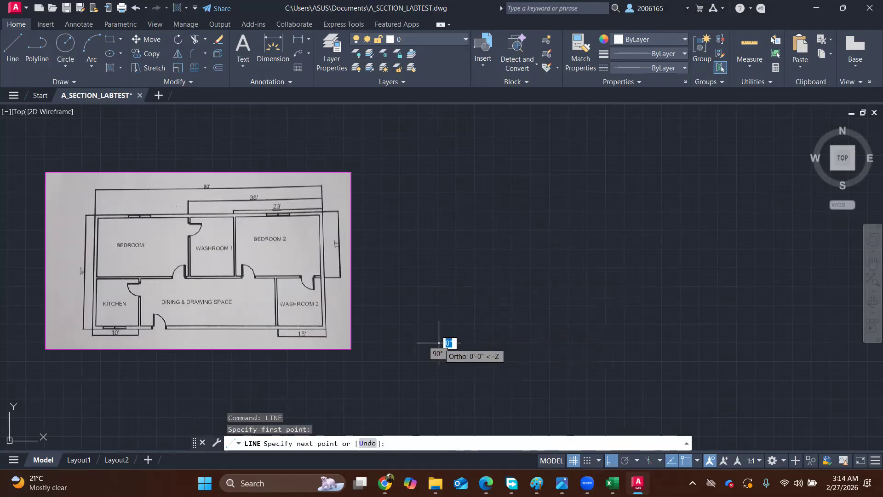
type("60")
key("Tab")
type("0")
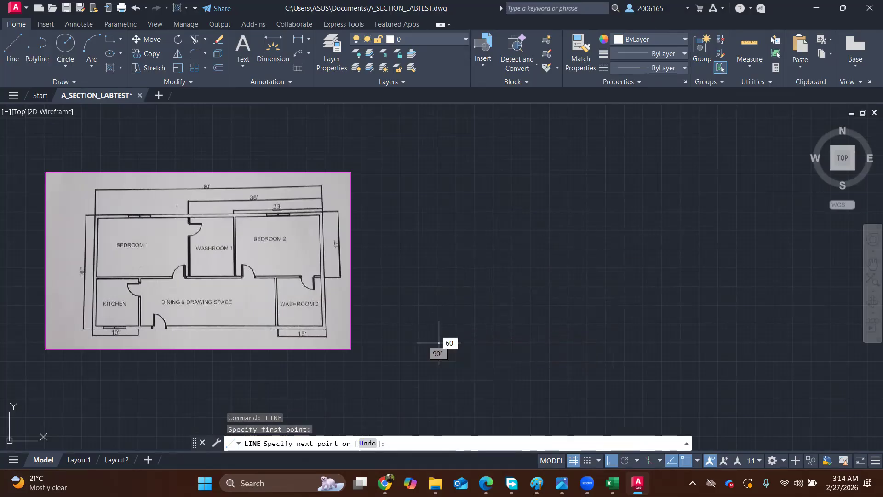
key("Return")
type("30")
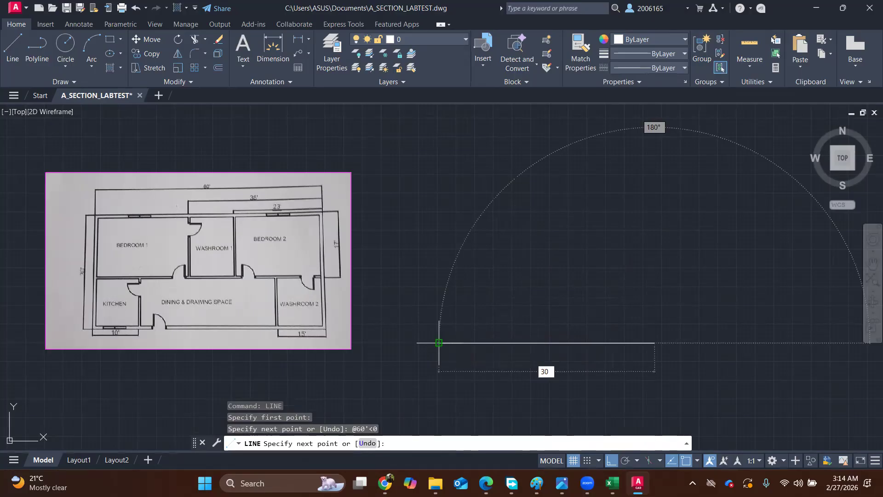
key("Tab")
type("9")
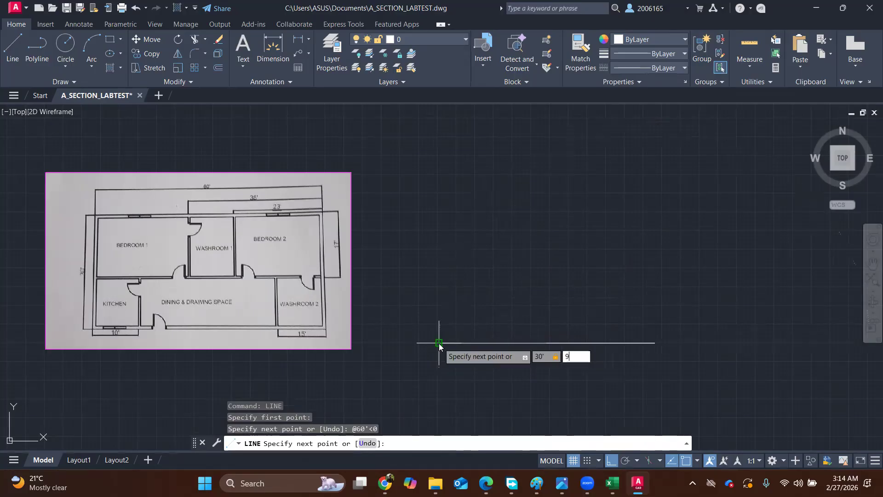
key("Return")
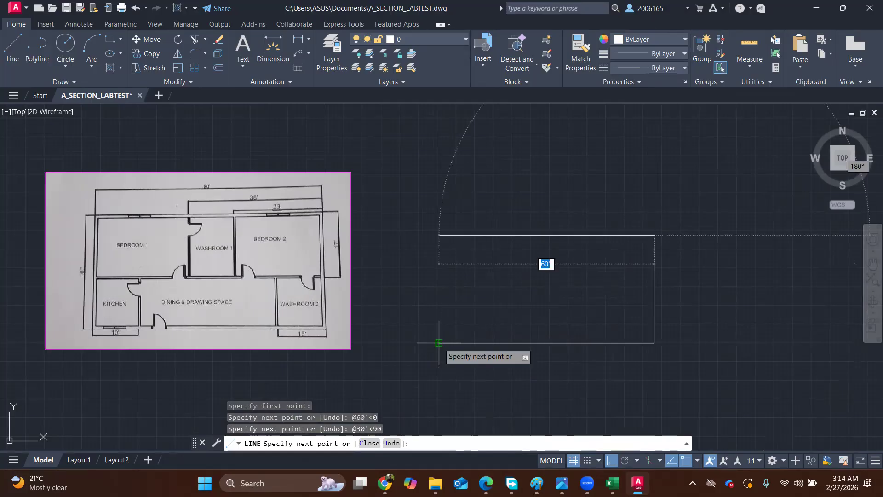
Complete the outline with a 60' upper edge at 180° and a 30' closing edge at -90°.
key("Tab")
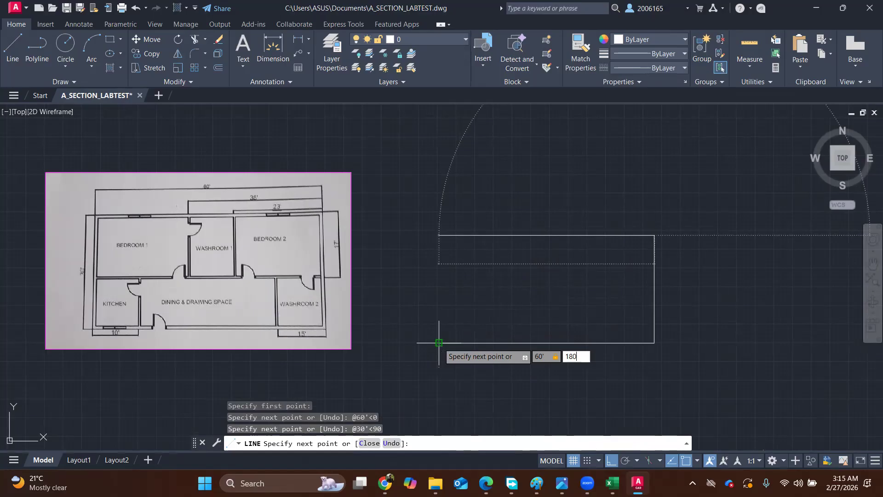
type("180")
key("Return")
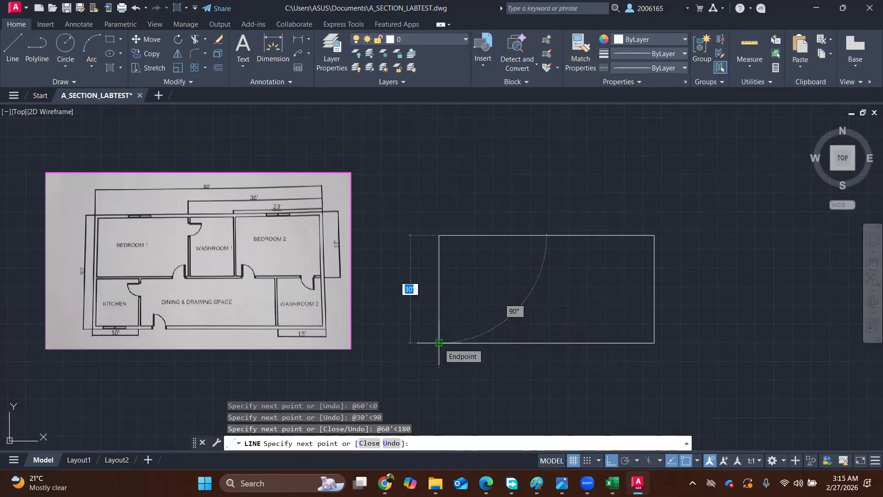
type("30")
key("Tab")
type("-")
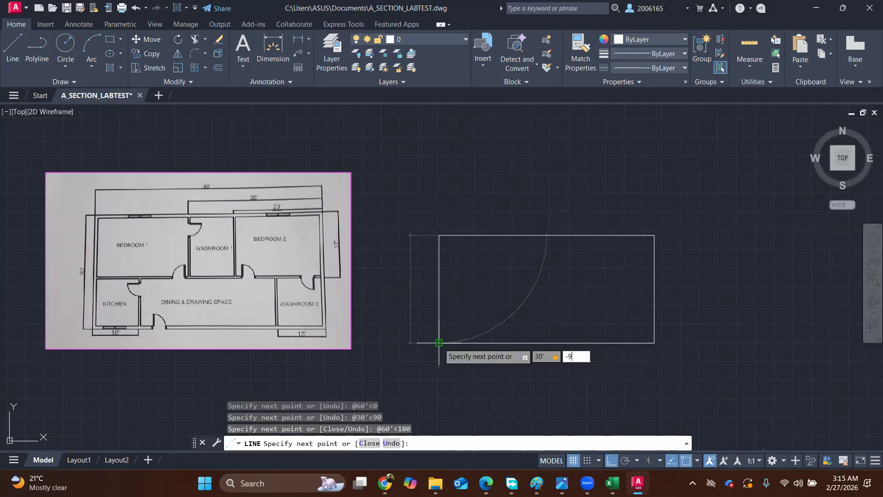
type("90")
key("Return")
key("Return")
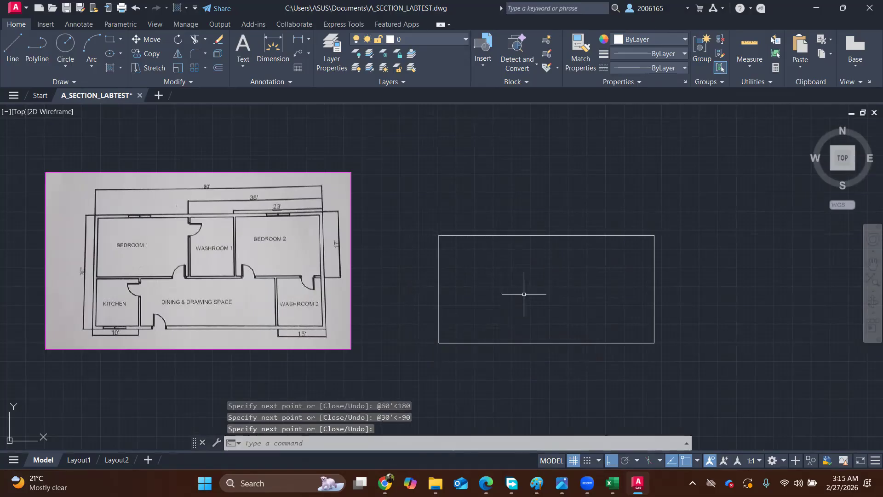
Offset the new outline's upper edge 17' downward to mark the wall below the bedrooms.
scroll(548, 230, "up", 2)
scroll(529, 232, "down", 2)
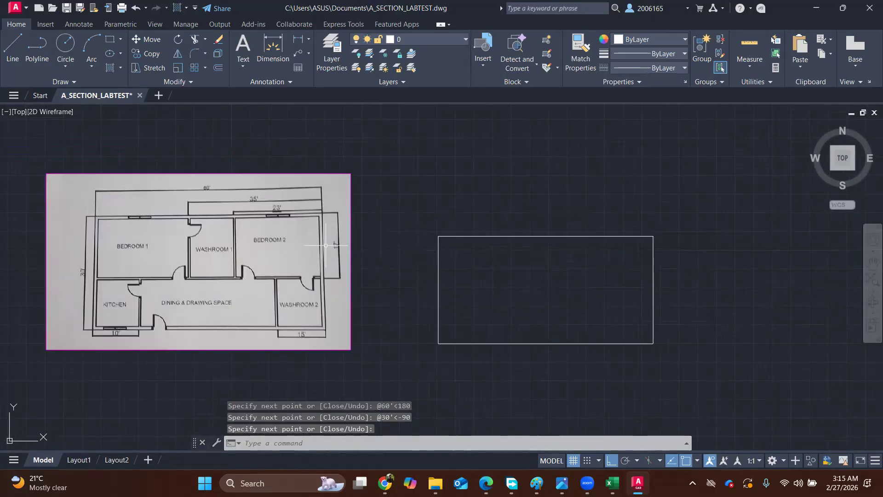
type("OFFSET")
key("Return")
type("17'")
key("Return")
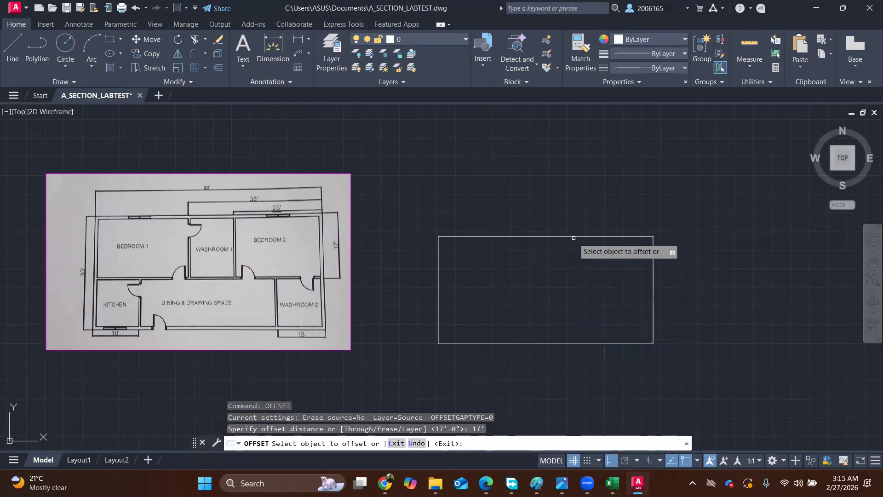
left_click(574, 236)
left_click(574, 276)
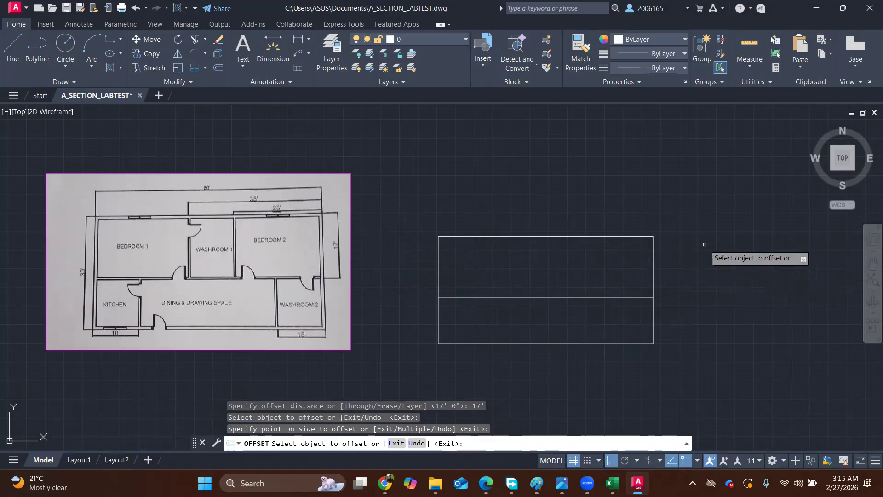
type("LI")
key("Return")
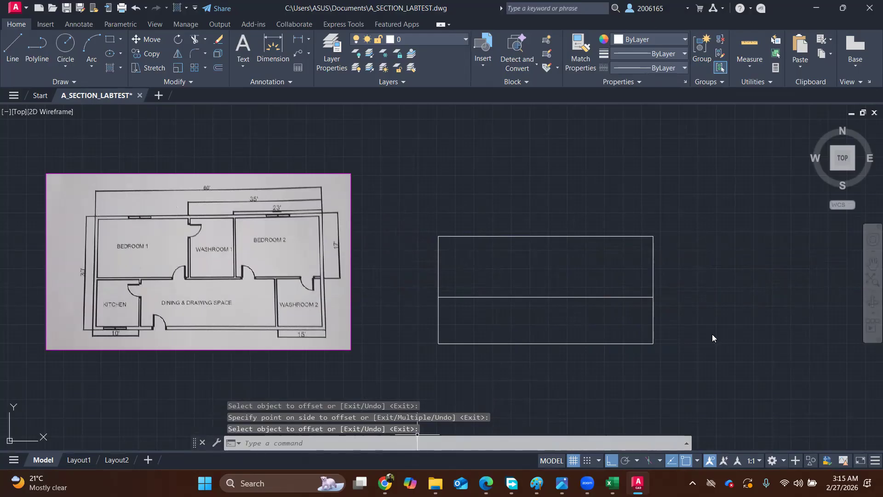
Offset the outline's right edge 23' inward to mark the wall between Washroom 1 and Bedroom 2.
type("offset")
key("Return")
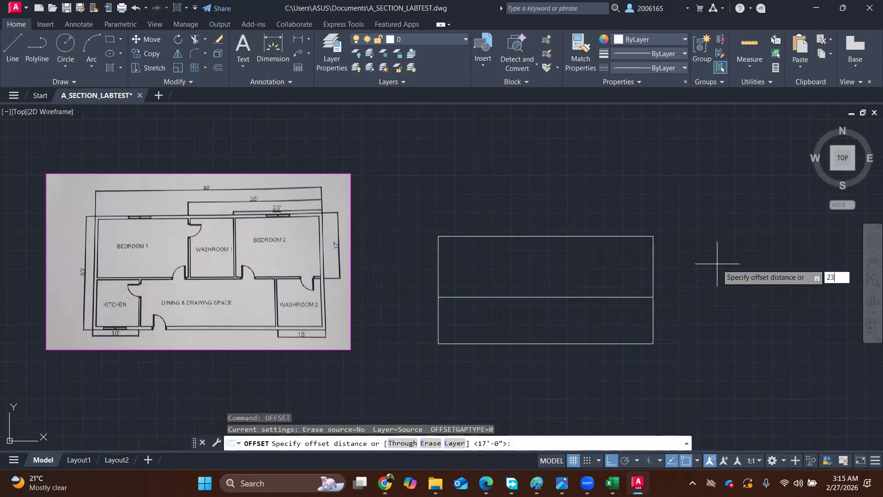
type("23'")
key("Return")
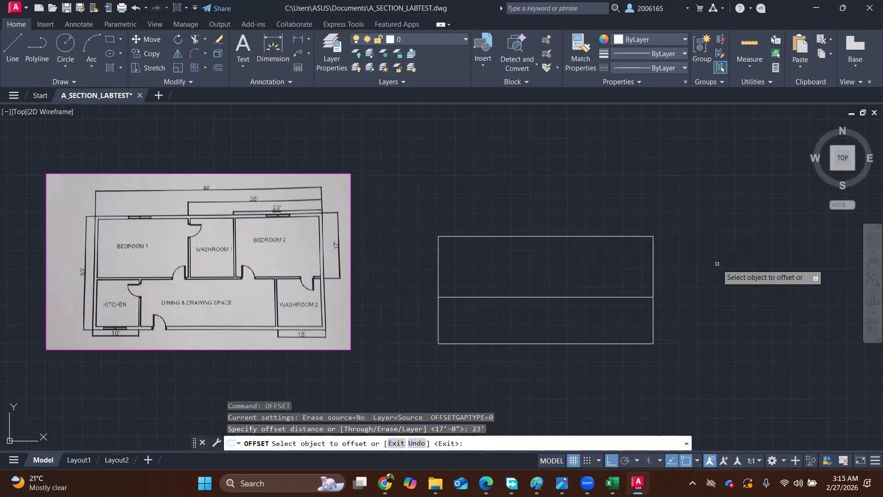
left_click(653, 253)
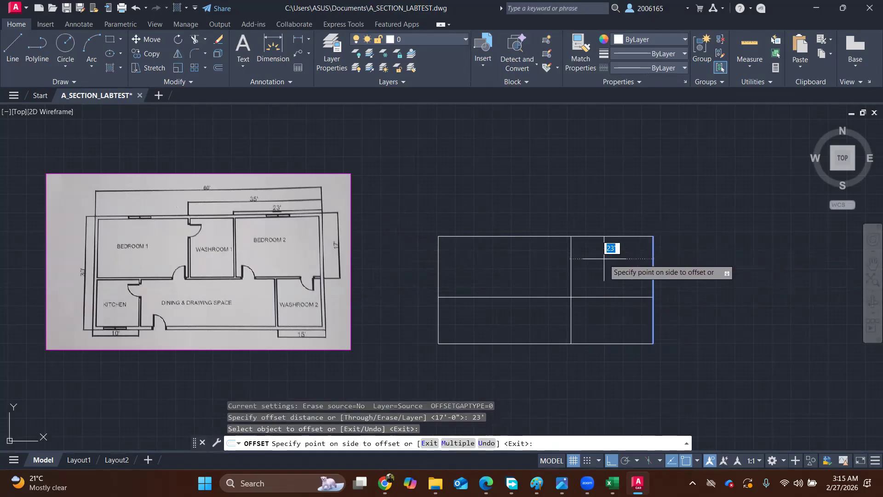
left_click(580, 271)
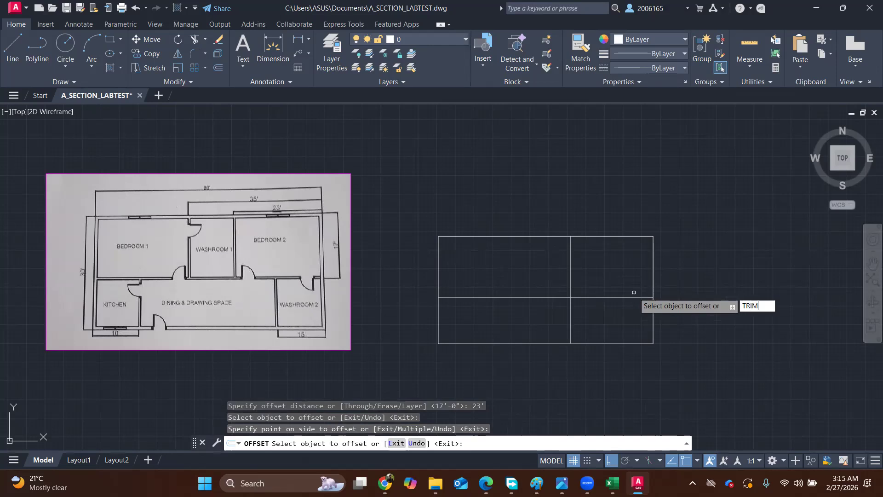
key("Return")
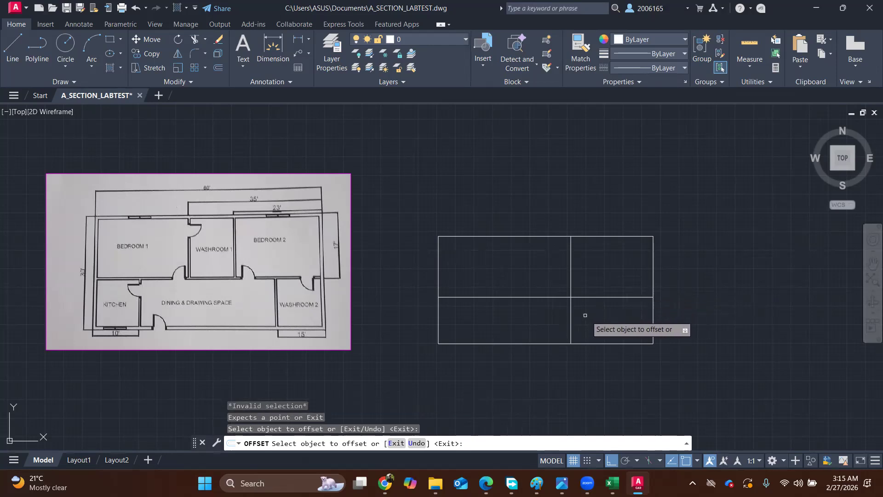
left_click(582, 317)
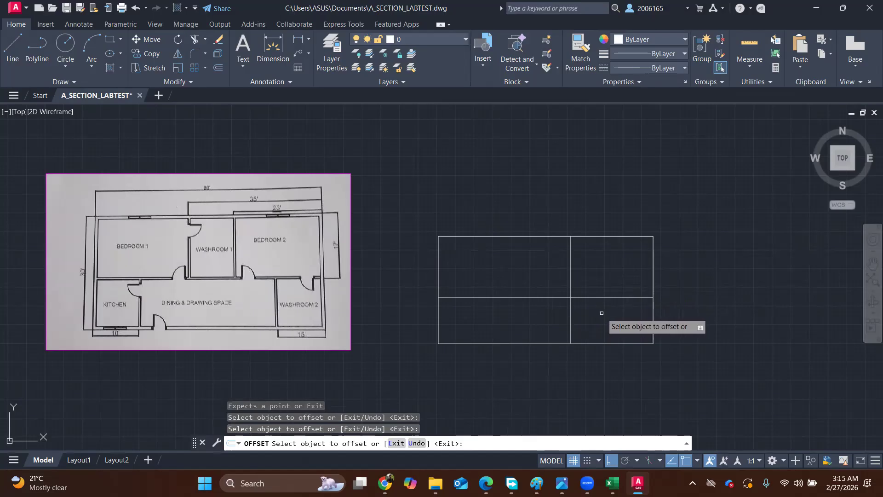
Trim away the part of the Bedroom 2 side wall line that runs below the horizontal wall under the bedrooms.
key("Return")
type("TRI")
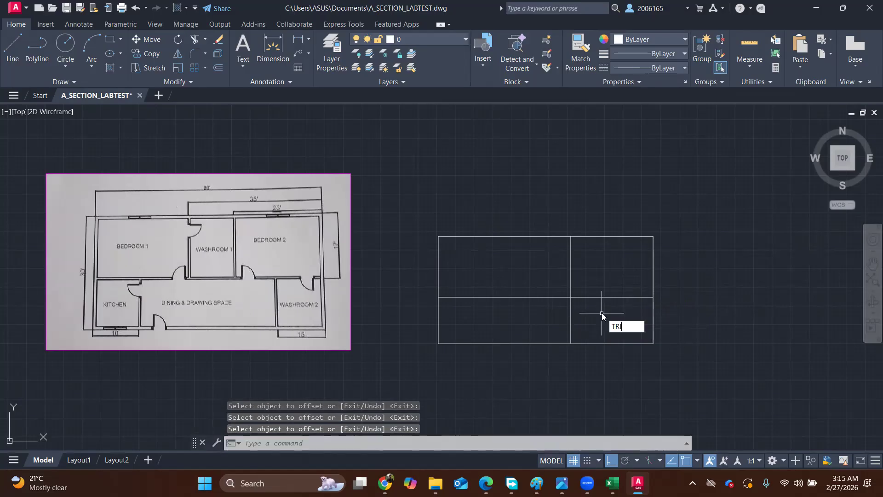
type("M")
key("Return")
left_click(601, 312)
left_click(550, 320)
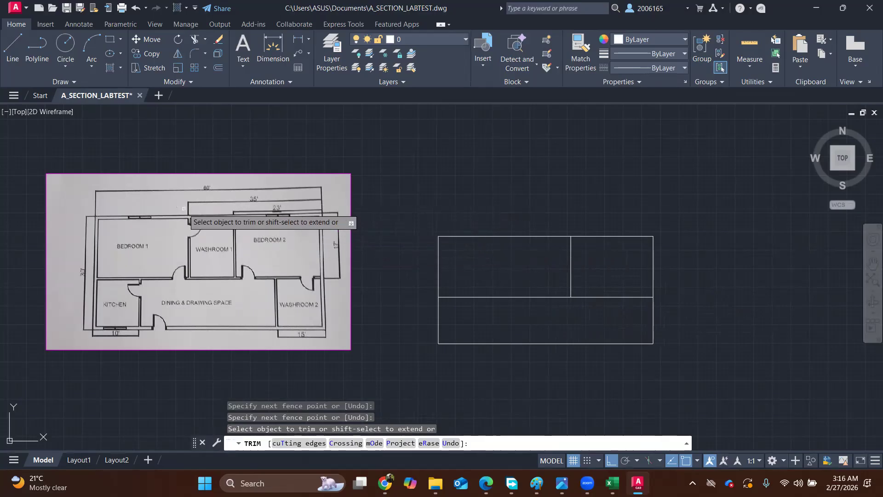
key("Return")
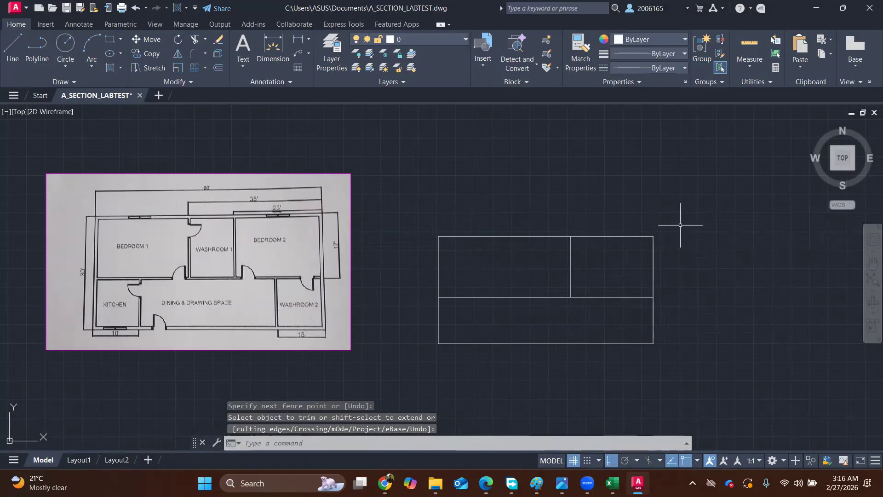
Offset the outline's right edge 35' inward to mark the wall between Bedroom 1 and Washroom 1.
key("Return")
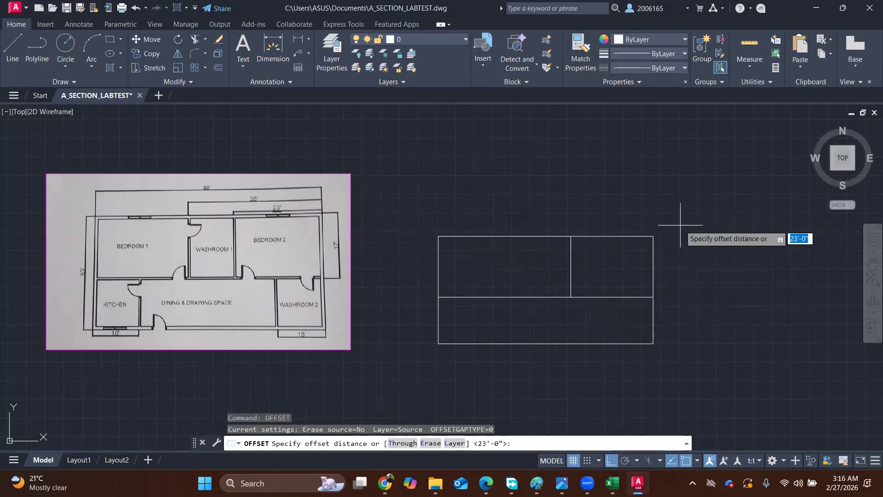
type("35'")
key("Return")
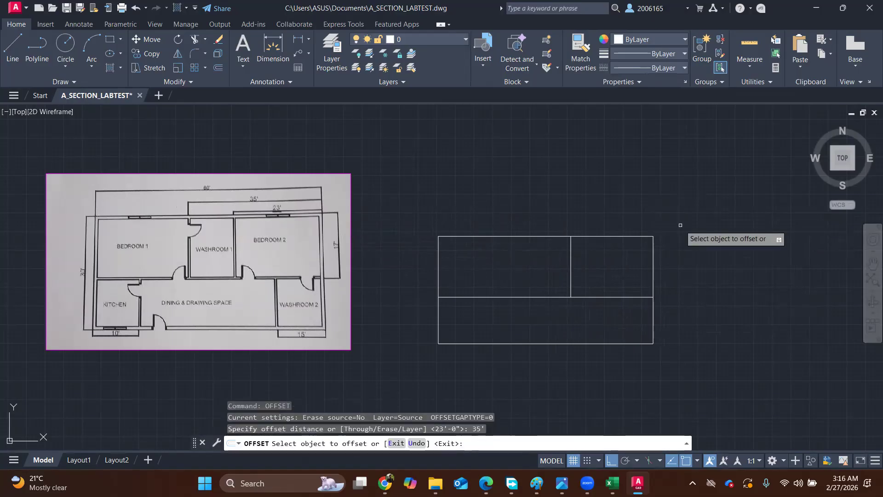
left_click(654, 264)
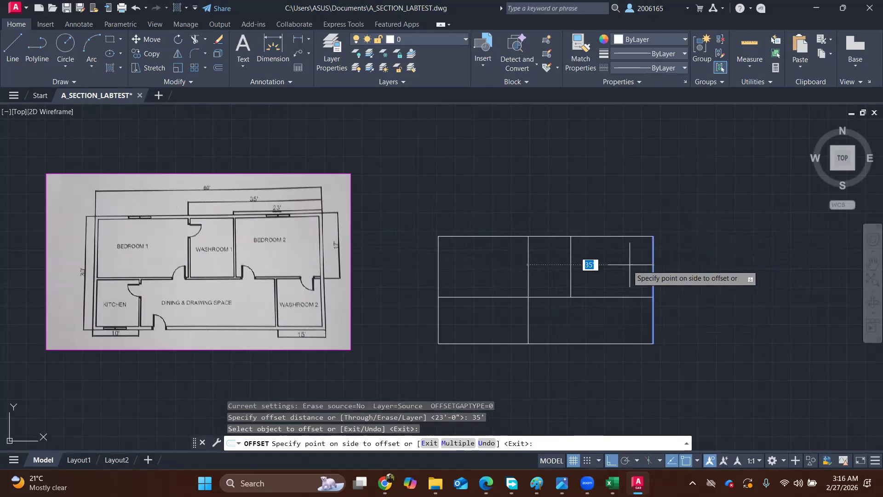
left_click(588, 263)
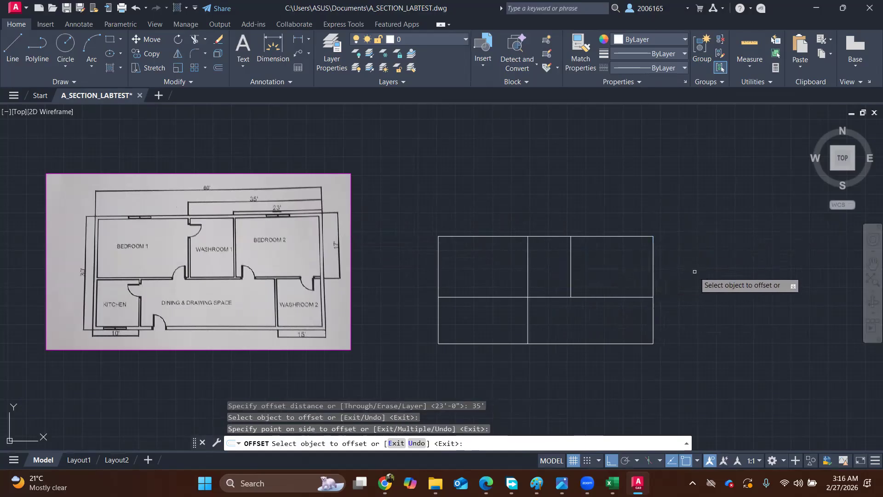
key("Return")
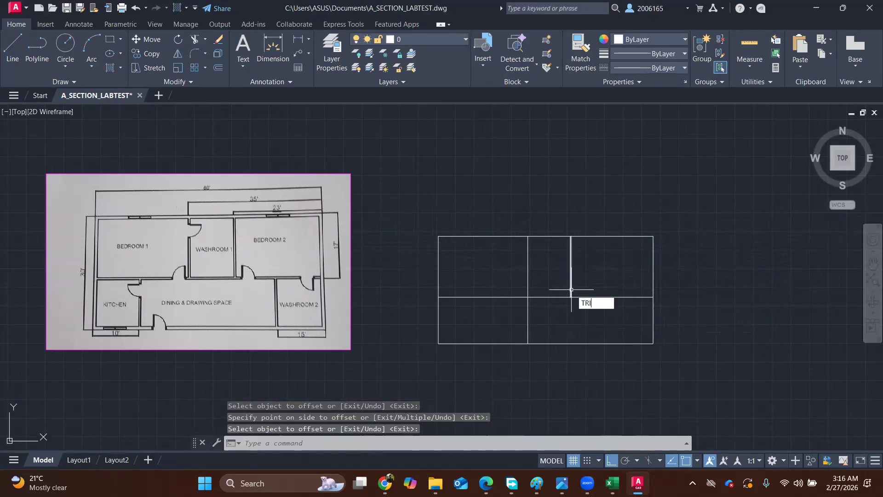
Trim the wall line between Bedroom 1 and Washroom 1 below the horizontal wall.
type("tr")
key("Return")
left_click_drag(509, 309, 574, 310)
key("Return")
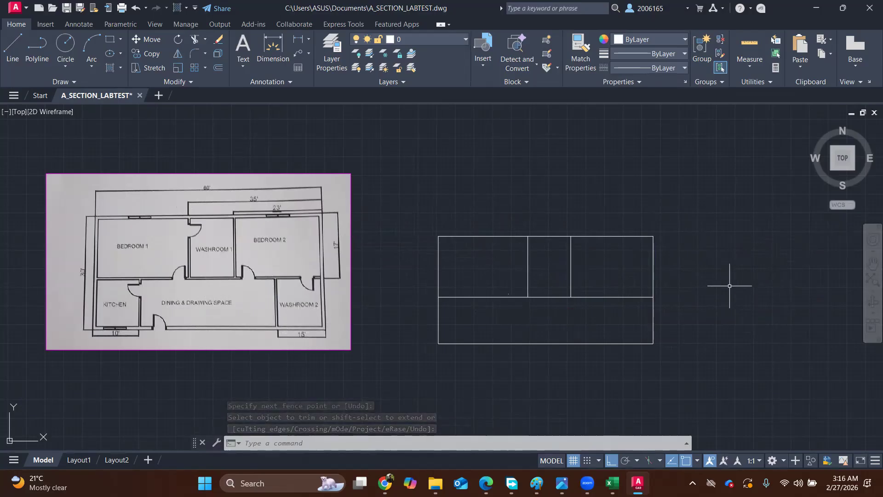
Offset the outline's right edge 15' inward to mark the Washroom 2 side wall.
type("OFFSET")
key("Return")
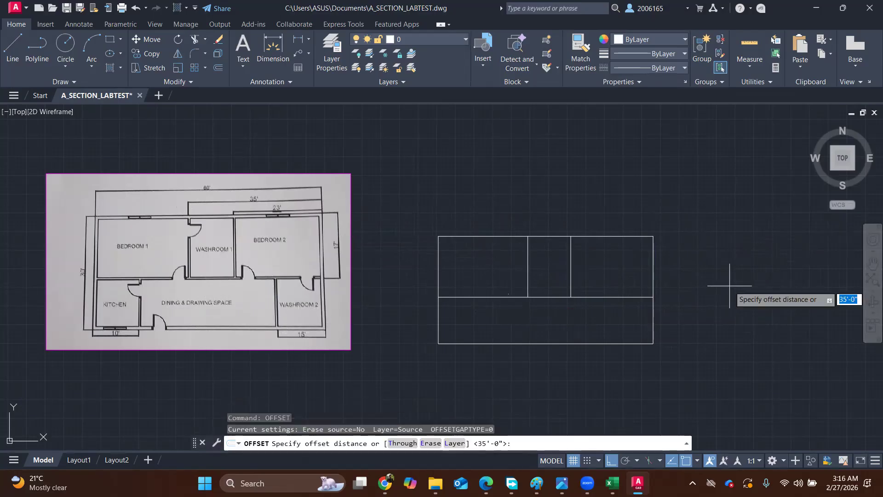
type("15'")
key("Return")
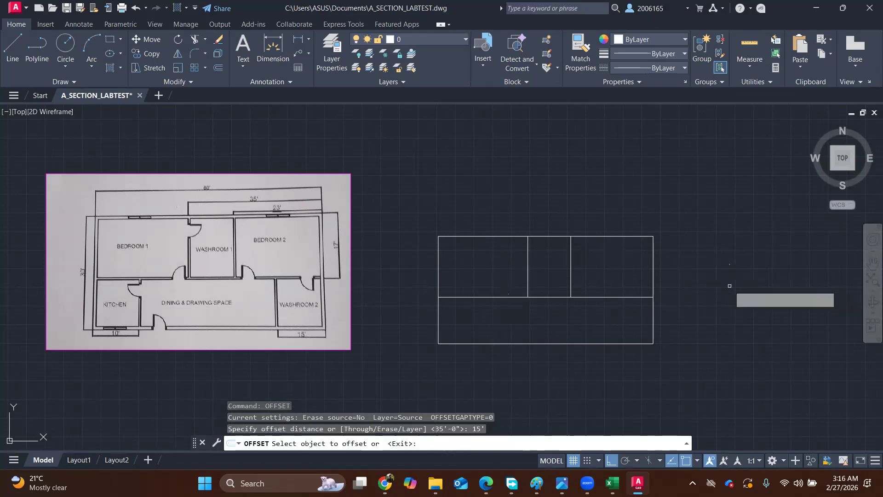
left_click(652, 313)
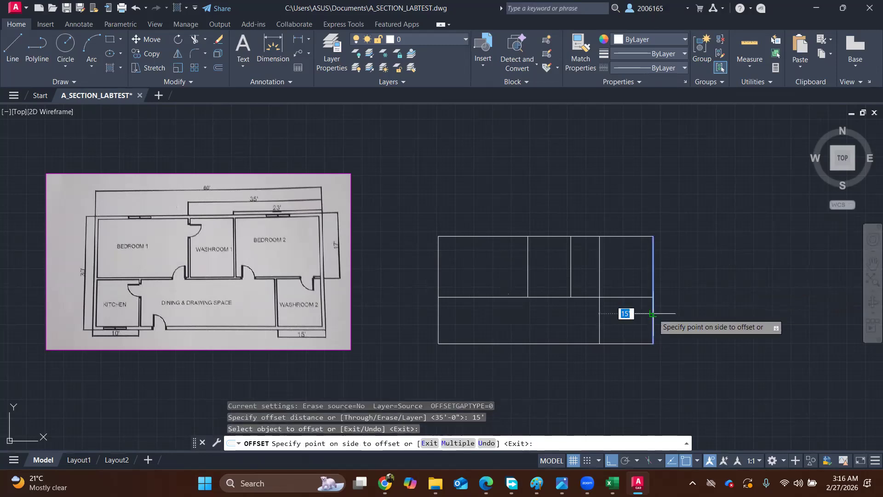
left_click(608, 311)
key("Return")
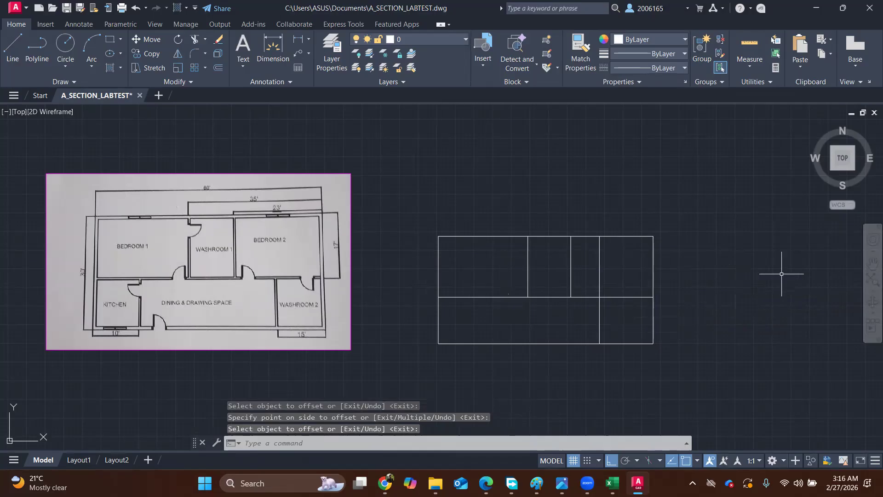
Trim the Washroom 2 side wall line above the horizontal wall, inside Bedroom 2.
type("TRIM")
key("Return")
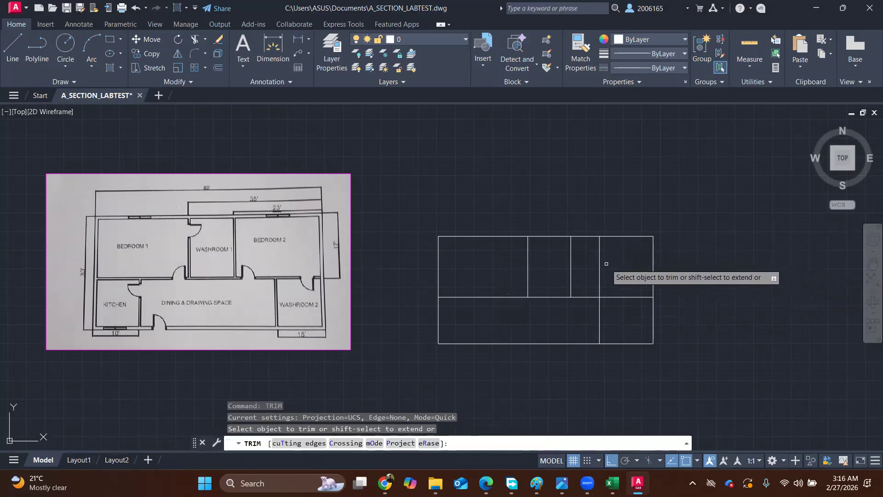
left_click_drag(594, 265, 614, 264)
key("Return")
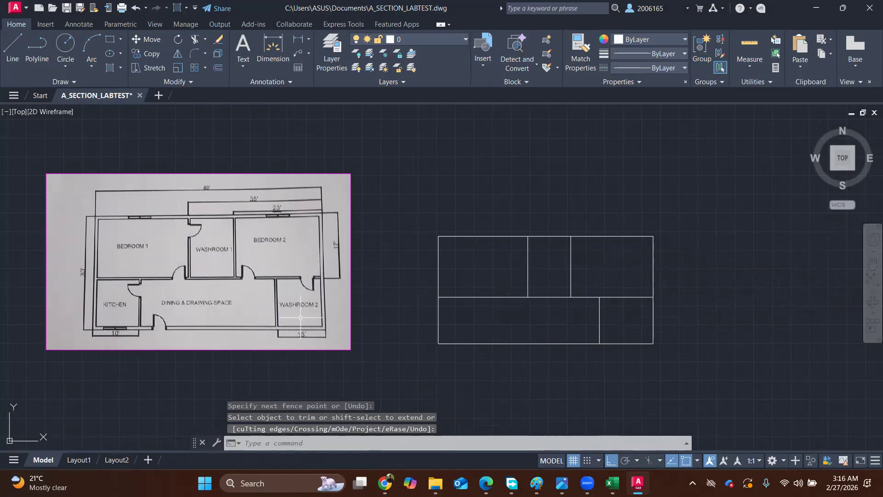
Offset the outline's left edge 10' inward to mark the kitchen's side wall.
type("OFFSE")
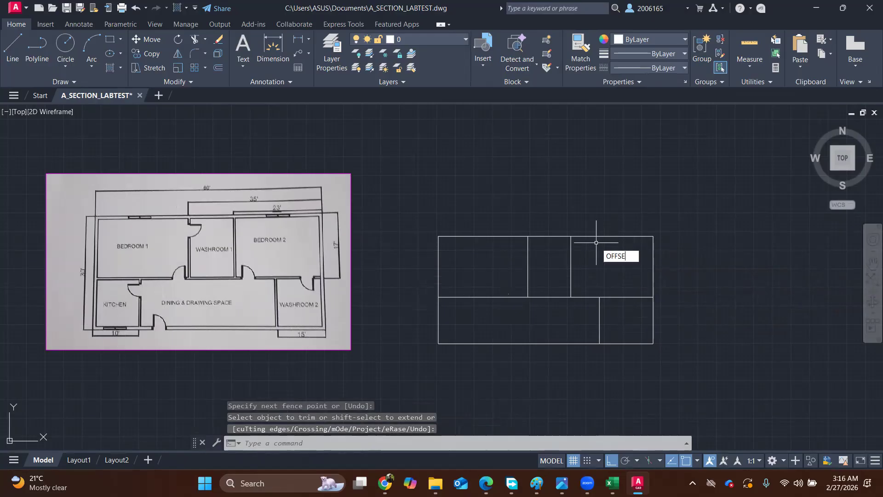
type("T")
key("Return")
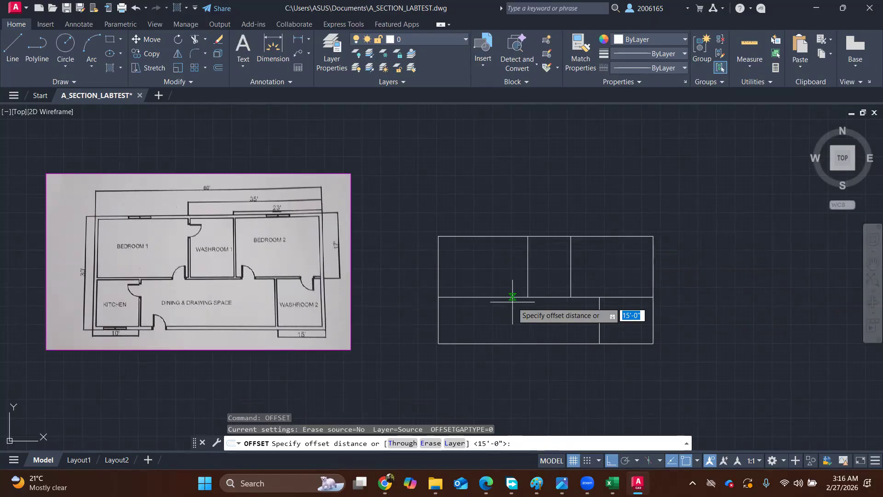
key("Return")
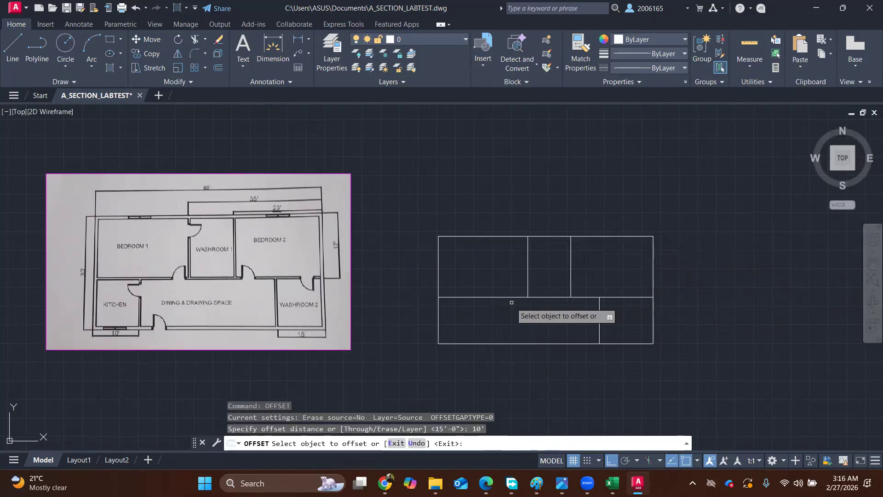
left_click(439, 317)
left_click(465, 319)
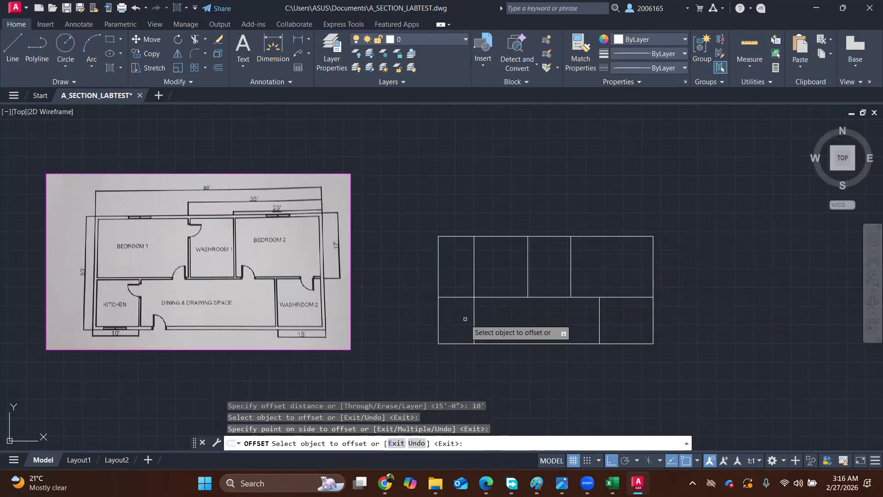
key("Return")
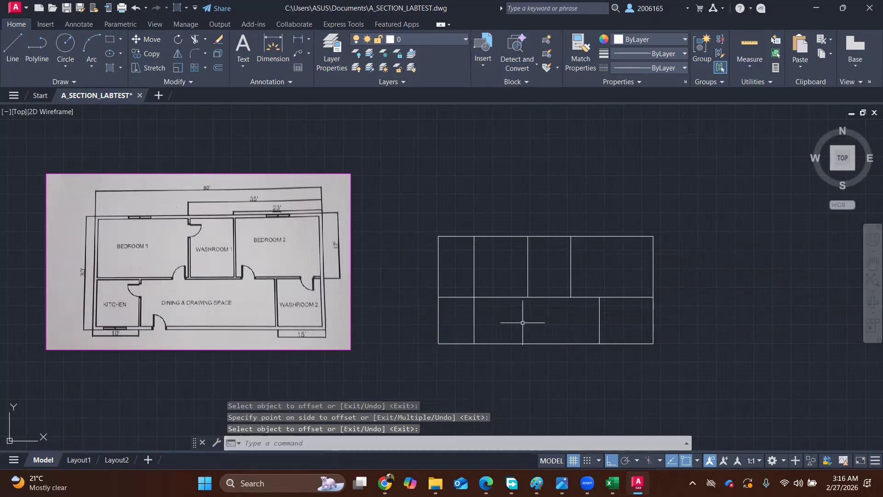
Trim the kitchen side wall line above the horizontal wall, inside Bedroom 1.
type("tr")
key("Return")
left_click_drag(465, 271, 487, 273)
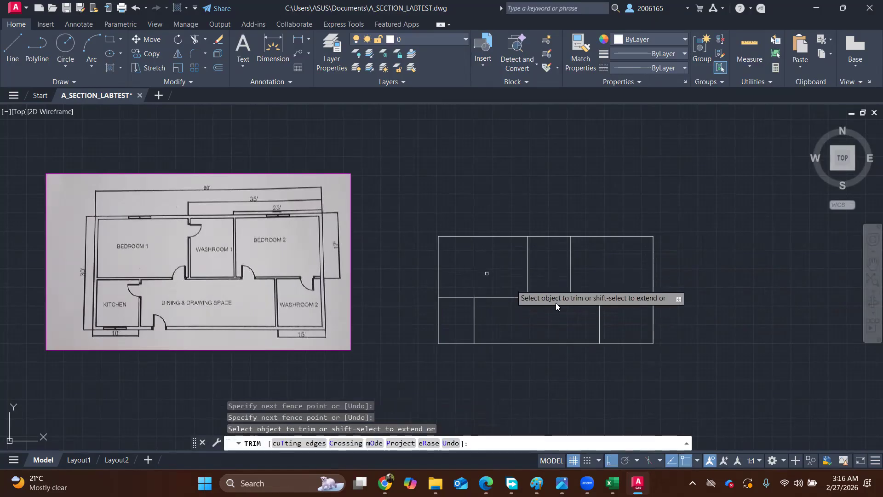
key("Return")
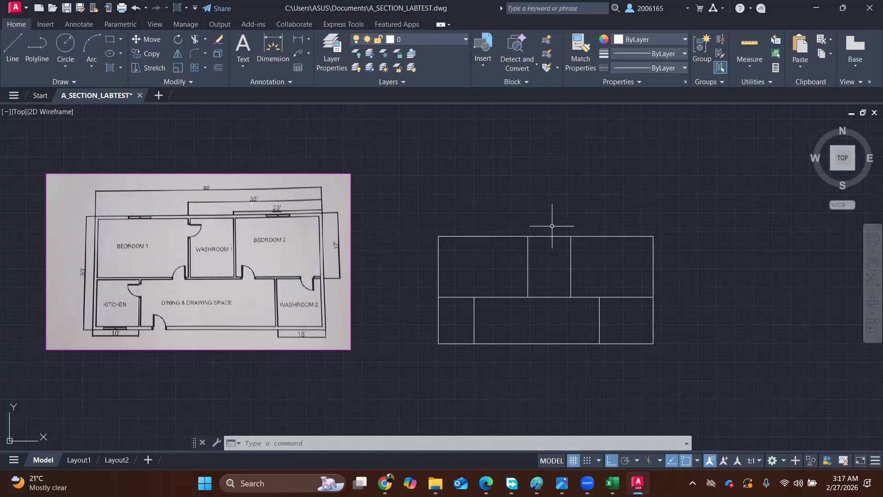
Offset all four edges of the outline 10" inward to give the outer walls their thickness.
key("Return")
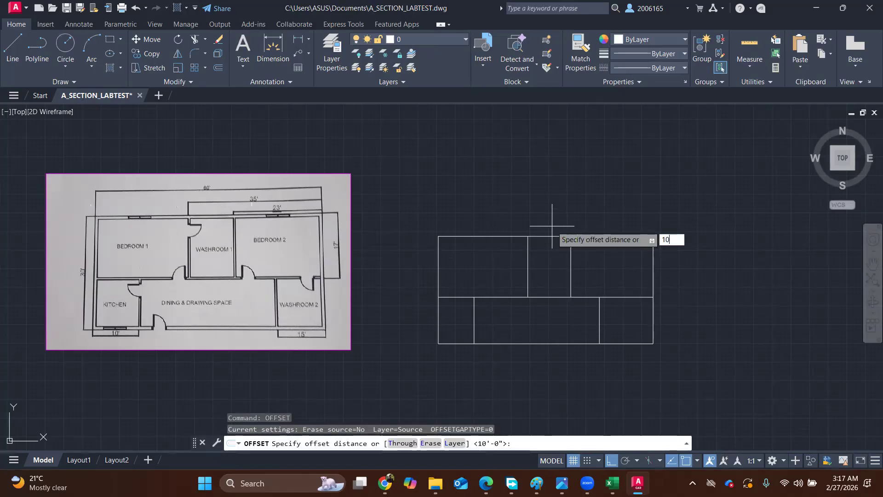
key("Return")
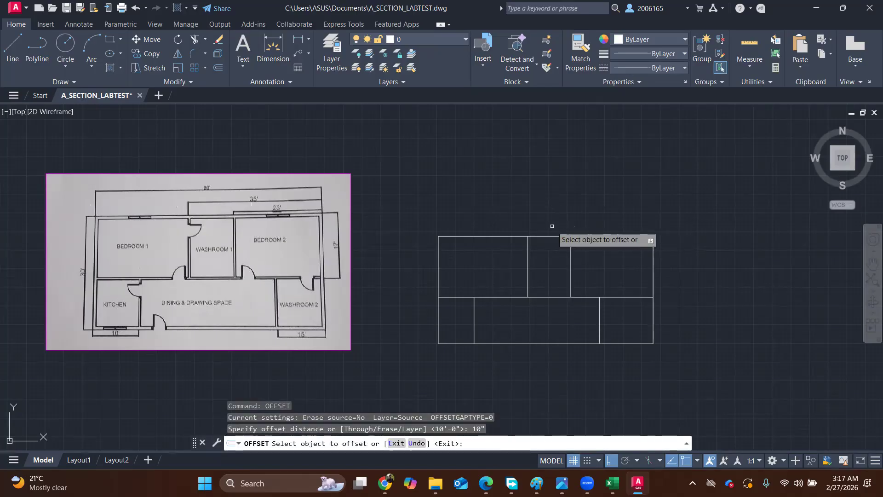
left_click(504, 237)
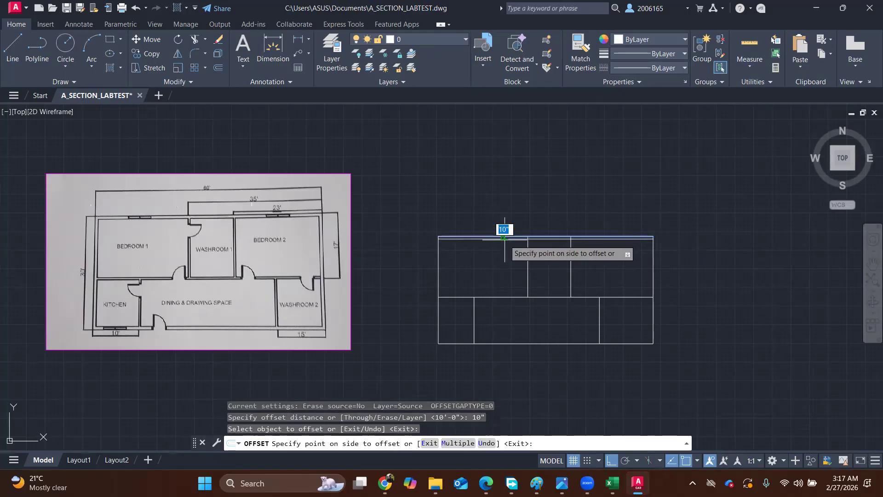
left_click(488, 257)
left_click(439, 278)
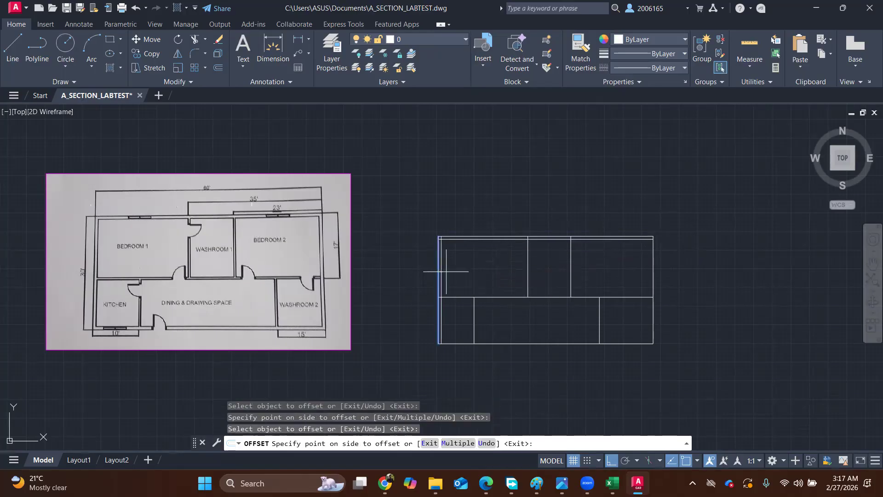
left_click(447, 272)
left_click(529, 343)
left_click(632, 296)
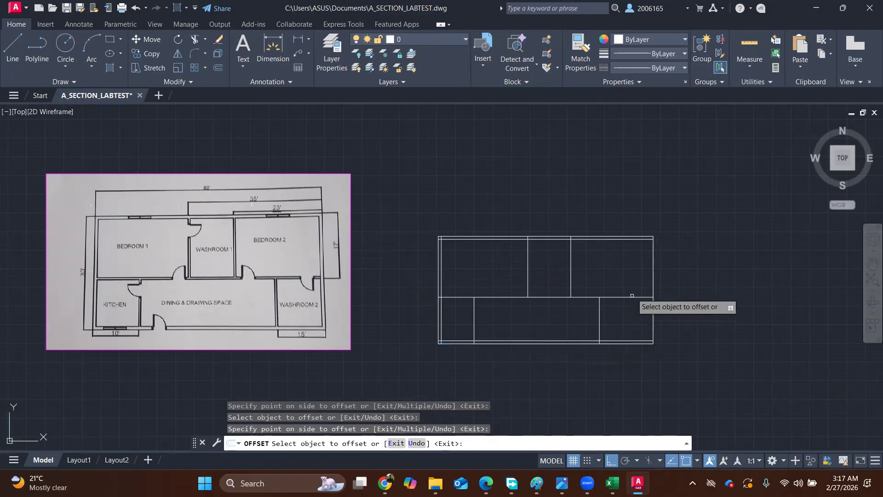
left_click(652, 262)
left_click(642, 260)
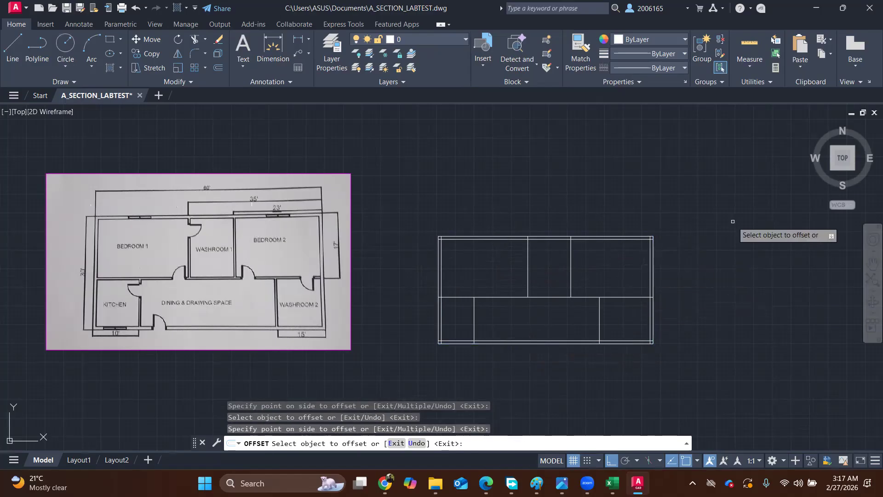
key("Return")
Trim the overlapping inner wall line ends at the outline's upper-left and upper-right corners.
scroll(542, 245, "up", 6)
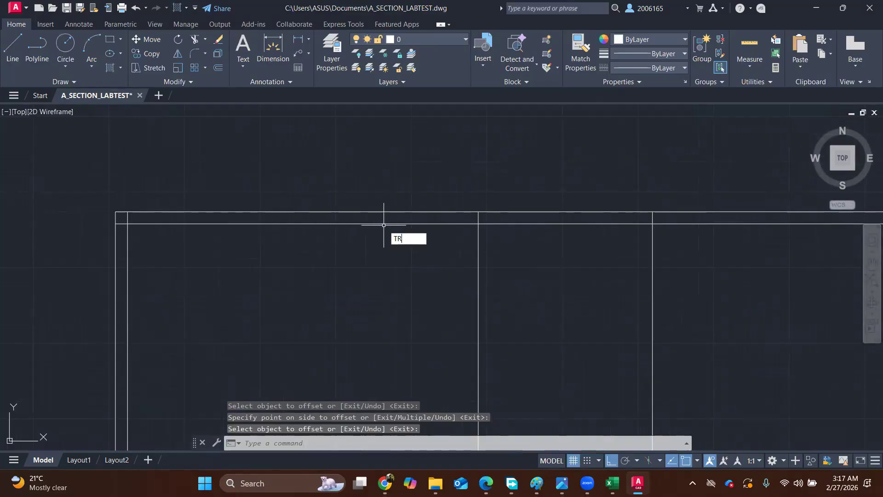
key("Return")
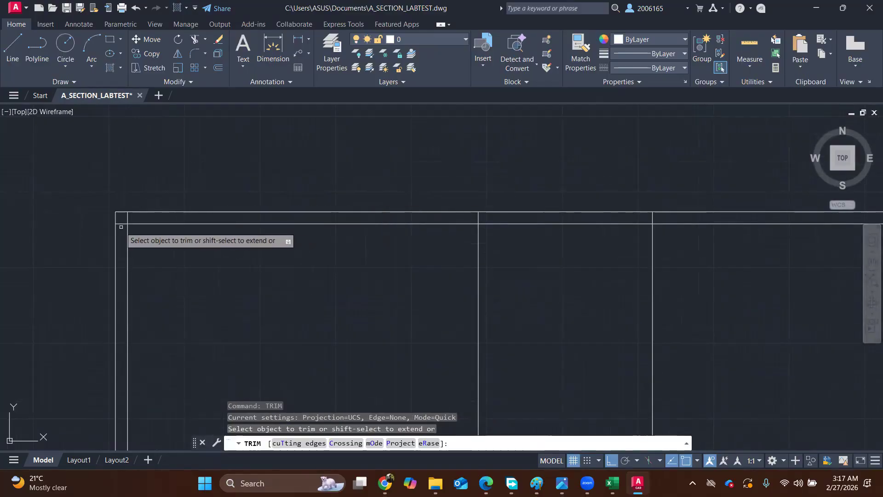
left_click(121, 227)
left_click_drag(128, 214, 129, 215)
scroll(239, 171, "down", 3)
middle_click_drag(515, 227, 440, 219)
scroll(457, 157, "up", 6)
left_click_drag(416, 321, 444, 354)
Trim the horizontal wall line inside the right outer wall and the inner line overlaps at the lower-right corner.
scroll(465, 299, "down", 4)
mouse_move(474, 348)
middle_mouse_down()
mouse_move(513, 182)
mouse_move(504, 137)
middle_mouse_up()
middle_click_drag(532, 391, 546, 222)
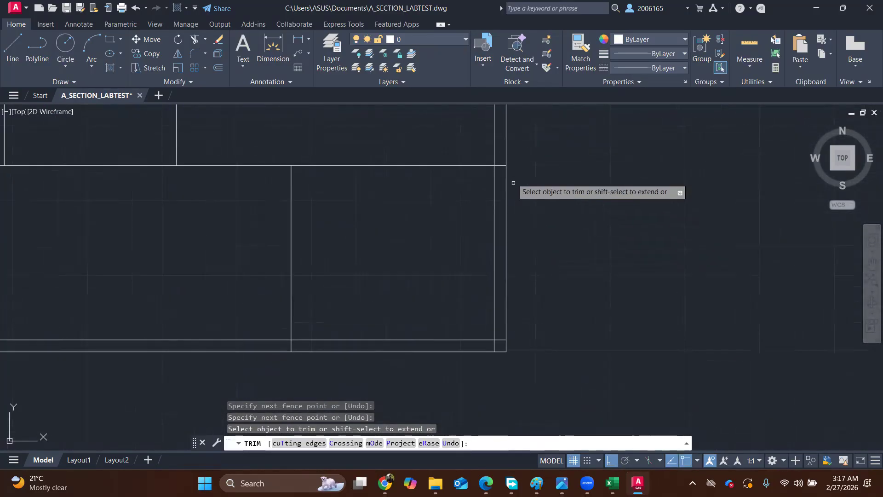
left_click_drag(499, 148, 502, 180)
scroll(513, 327, "up", 8)
middle_click_drag(514, 327, 556, 163)
mouse_move(477, 236)
left_mouse_down()
mouse_move(429, 298)
mouse_move(395, 294)
left_mouse_up()
Trim the inner line overlaps at the lower-left corner and the horizontal wall line's end inside the left outer wall.
scroll(390, 272, "down", 5)
middle_click_drag(138, 259, 644, 264)
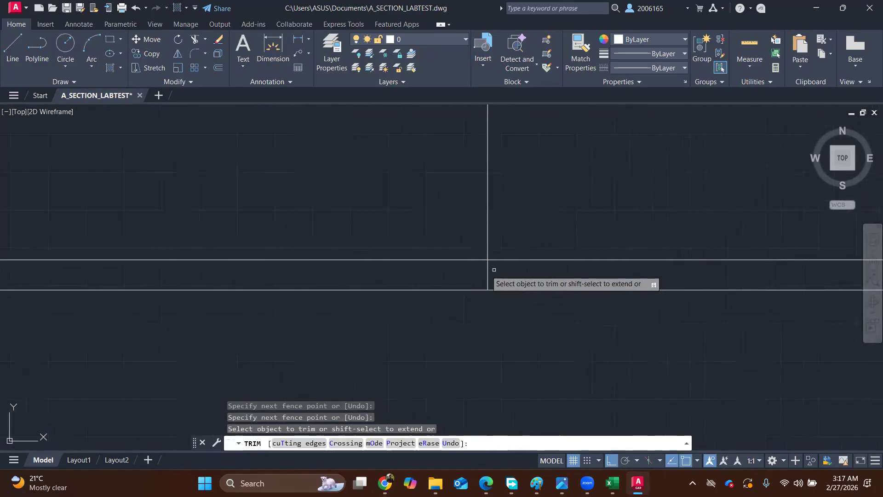
scroll(428, 272, "down", 5)
middle_click_drag(426, 264, 560, 236)
scroll(402, 282, "up", 6)
scroll(328, 284, "up", 5)
left_click_drag(332, 283, 293, 257)
scroll(302, 194, "down", 5)
middle_click_drag(365, 134, 385, 260)
middle_click_drag(369, 152, 387, 293)
left_click_drag(341, 216, 342, 194)
Trim the ends of the two upper partition lines that run into the top outer wall.
scroll(510, 244, "down", 2)
scroll(518, 238, "down", 5)
middle_click_drag(688, 181, 641, 203)
scroll(641, 203, "up", 6)
scroll(571, 215, "down", 5)
scroll(540, 204, "down", 3)
middle_click_drag(394, 187, 451, 175)
scroll(635, 209, "up", 10)
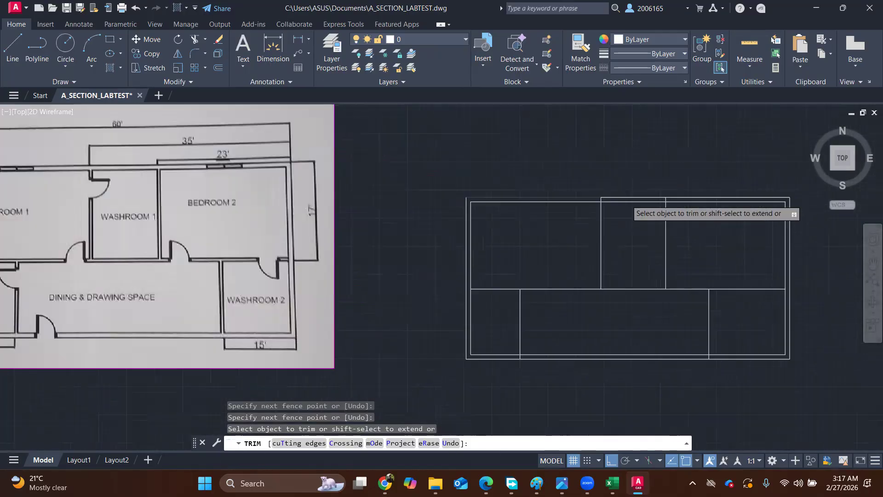
middle_click_drag(678, 200, 386, 224)
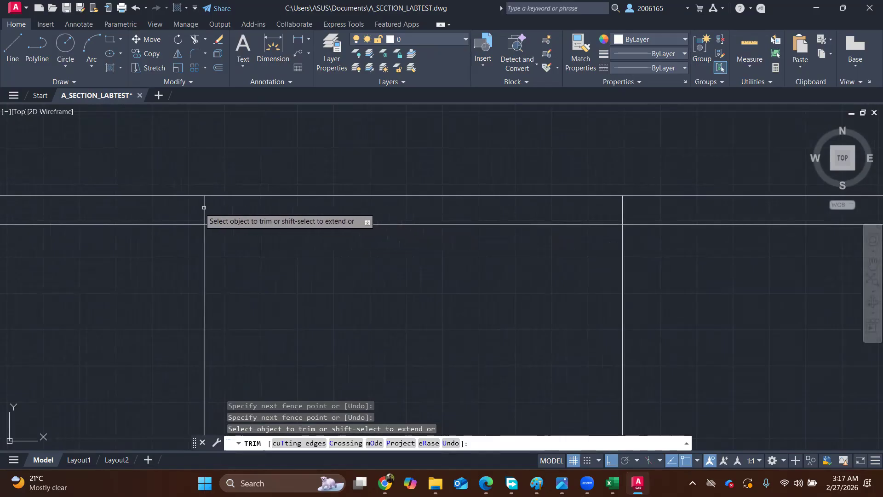
left_click(183, 208)
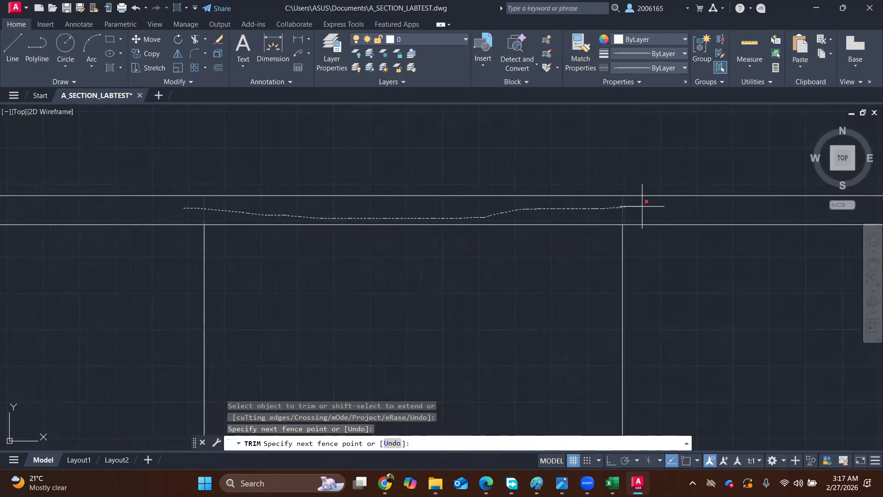
left_click_drag(642, 206, 643, 206)
Trim the ends of the two lower partition lines that run into the bottom outer wall.
scroll(373, 211, "down", 6)
scroll(429, 310, "down", 2)
middle_click_drag(433, 318, 469, 186)
scroll(361, 287, "up", 2)
scroll(355, 285, "up", 2)
left_click(264, 245)
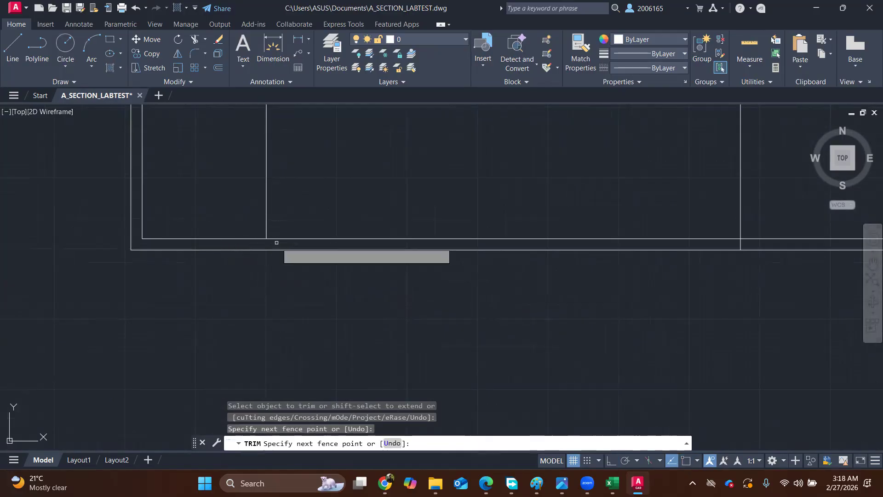
middle_click_drag(750, 244, 556, 261)
scroll(556, 261, "up", 6)
left_click(478, 260)
left_click(589, 261)
scroll(517, 242, "down", 4)
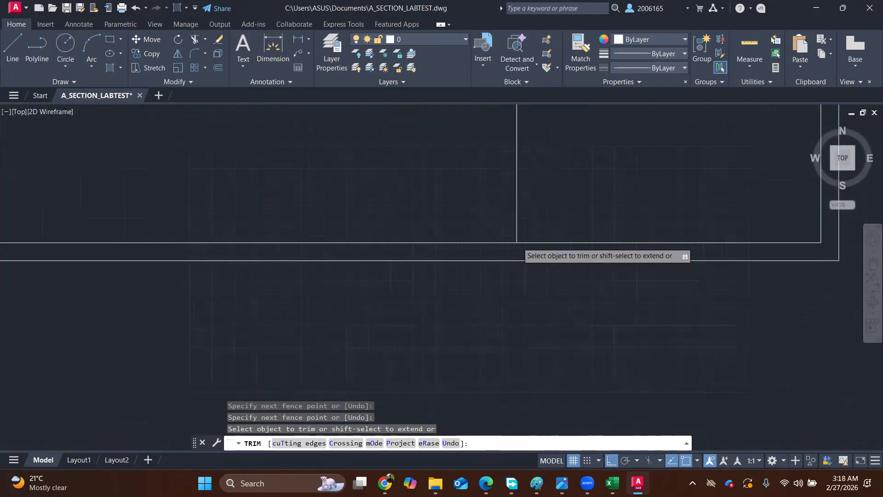
scroll(517, 248, "down", 5)
key("Return")
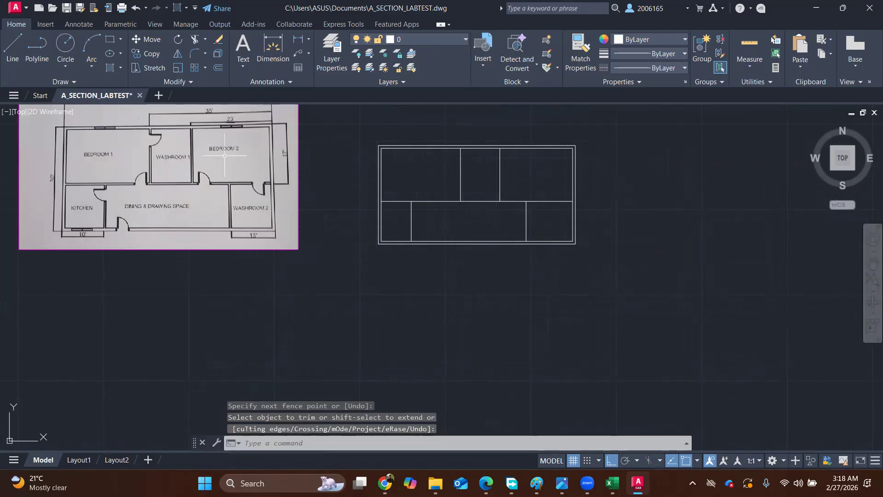
Offset both Washroom 1 partition lines 6" to the right to give these inner walls their thickness.
scroll(224, 155, "up", 2)
middle_click_drag(451, 229, 476, 274)
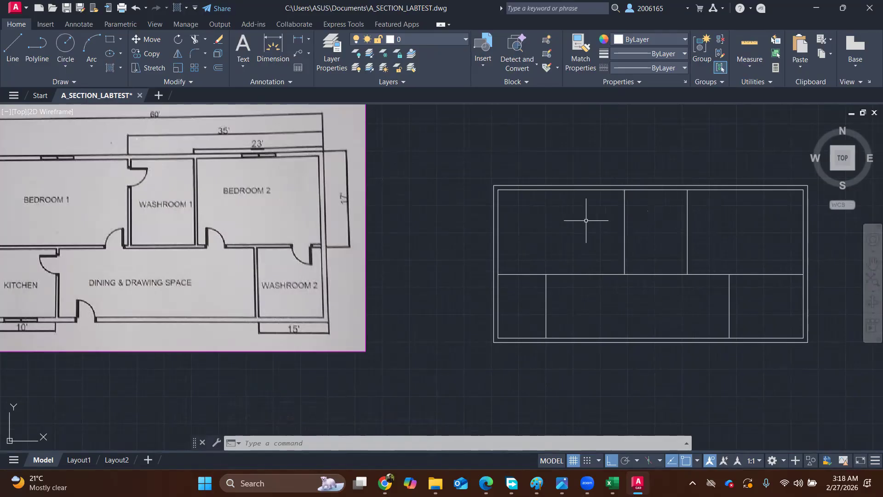
type("o")
key("Return")
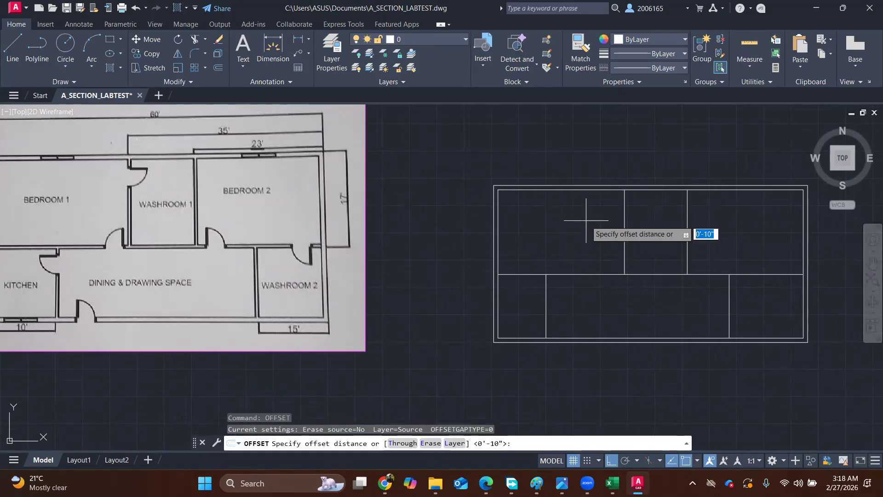
type("6\"")
key("Return")
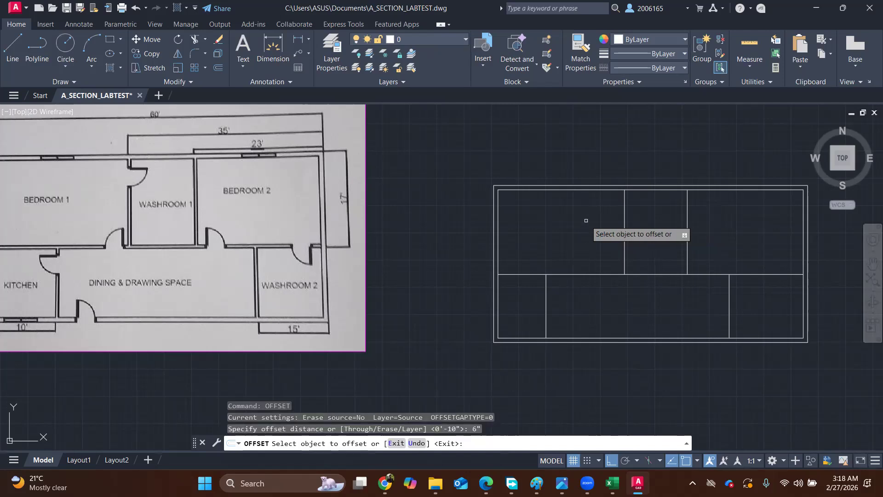
left_click(625, 200)
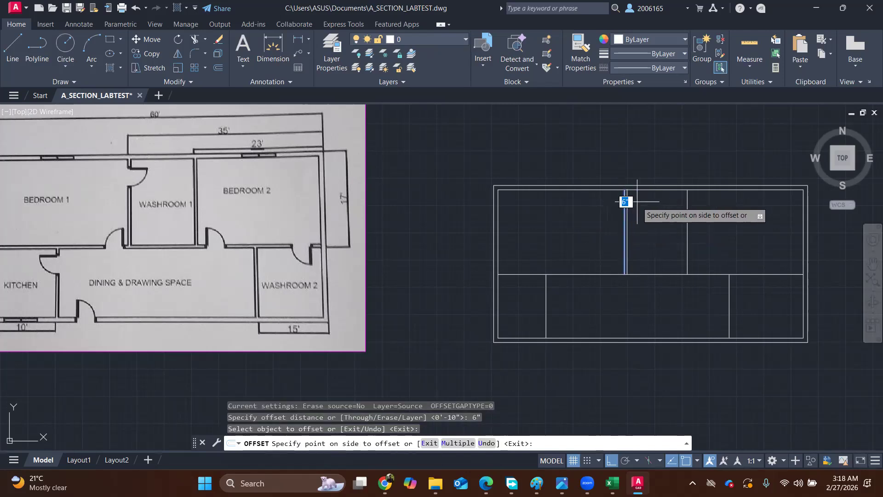
left_click(637, 202)
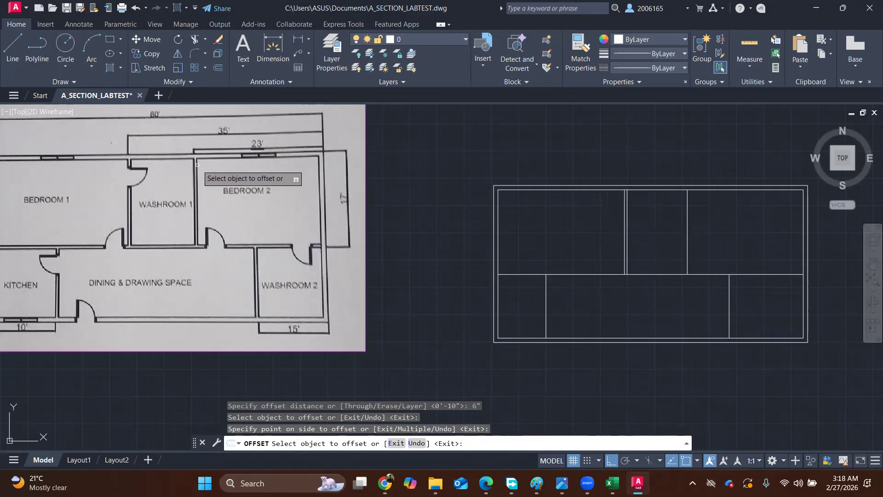
left_click(688, 207)
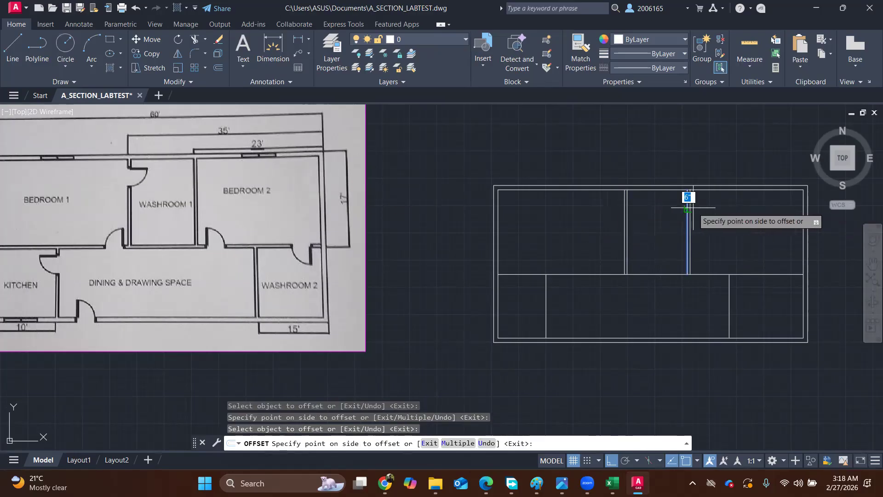
left_click(690, 209)
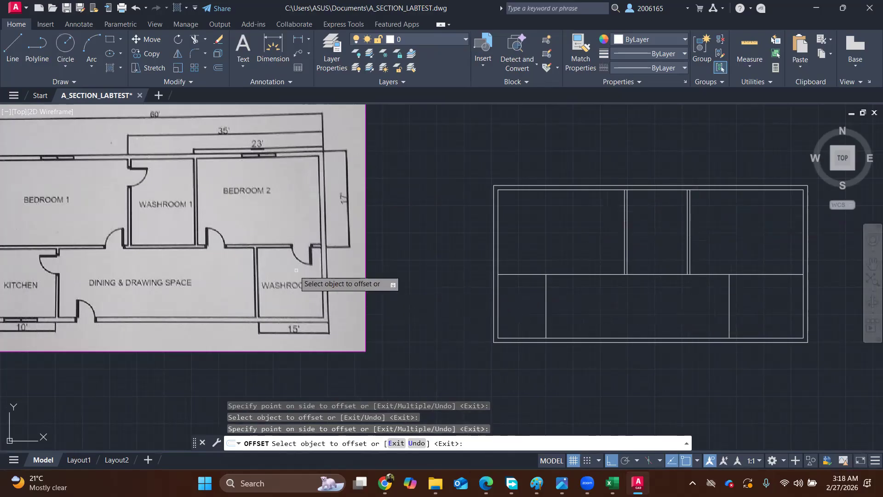
Offset the Washroom 2 partition line 6" to the left and the kitchen partition line 6" to the right.
left_click(729, 309)
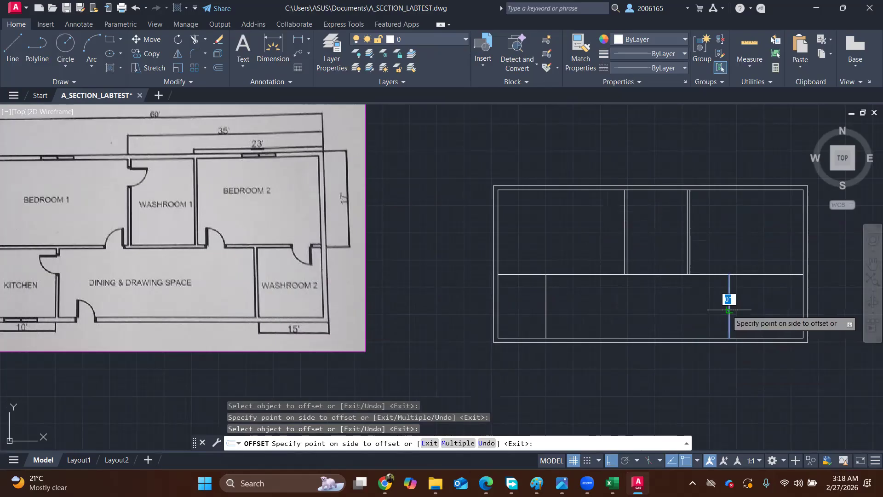
left_click(722, 310)
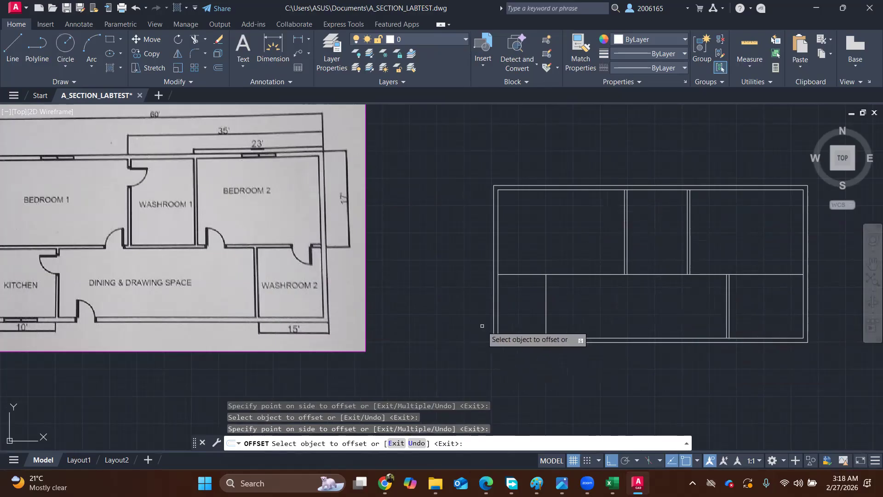
middle_click_drag(137, 254, 217, 251)
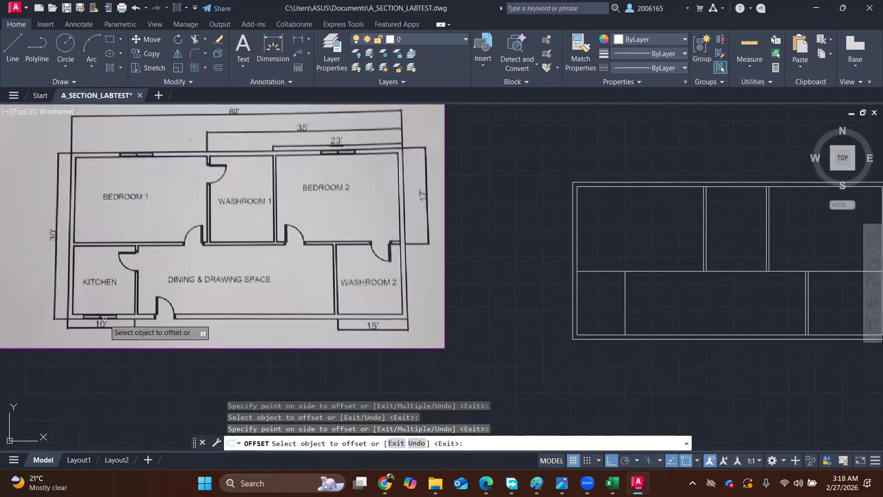
left_click(625, 293)
left_click(635, 293)
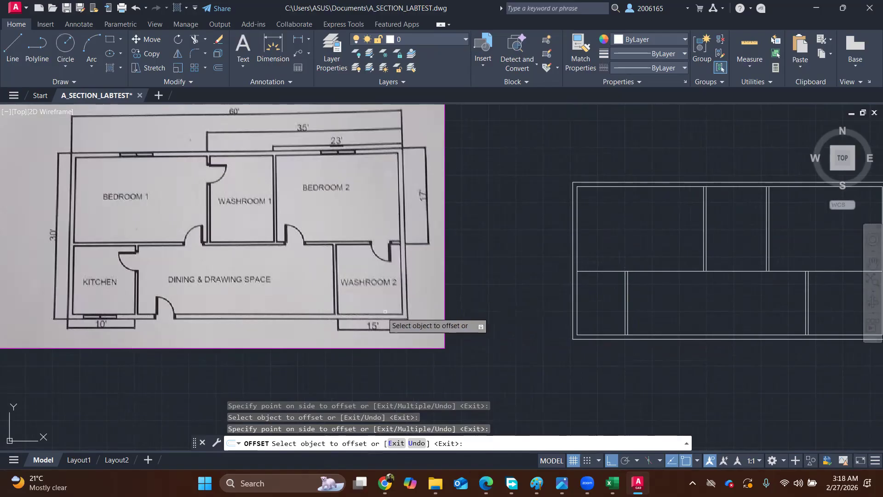
Offset the long horizontal partition line 6" upward to give the middle wall its thickness.
middle_click_drag(679, 318, 633, 318)
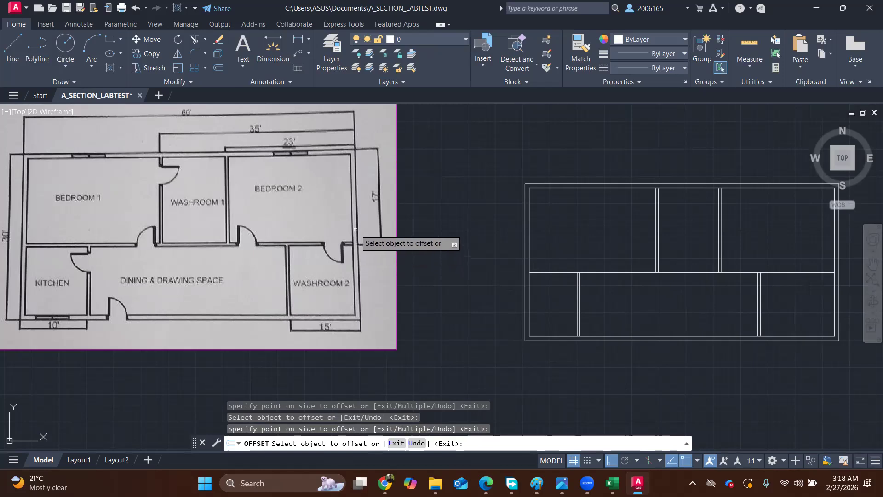
left_click(614, 273)
left_click(615, 266)
middle_click_drag(296, 237, 325, 237)
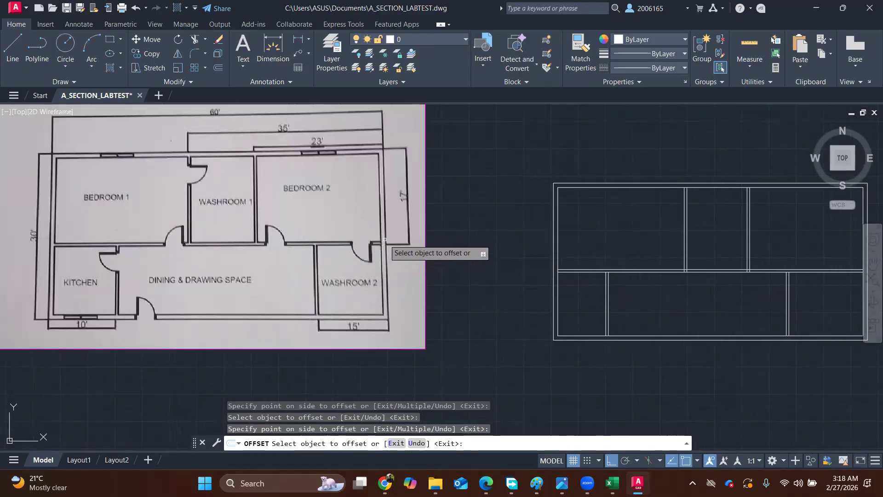
mouse_move(680, 245)
middle_mouse_down()
mouse_move(645, 258)
mouse_move(570, 250)
middle_mouse_up()
key("Return")
scroll(631, 261, "down", 2)
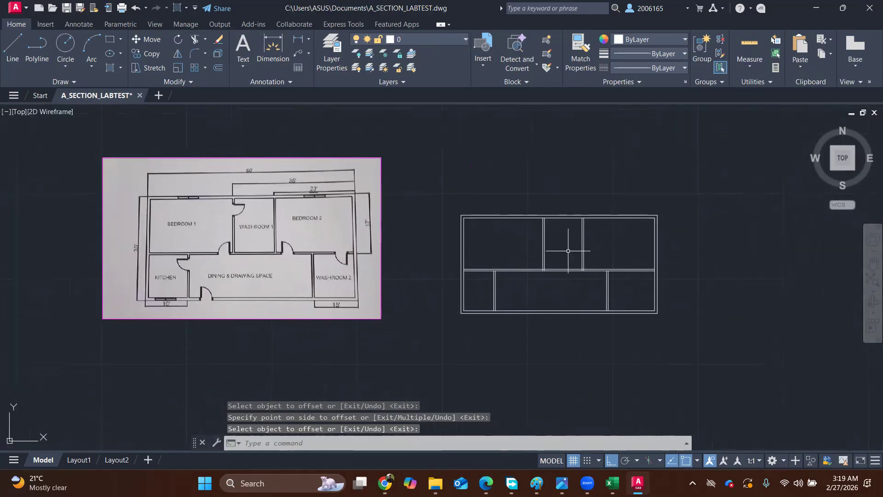
Trim the top outer wall's inner line between the line pairs of both Washroom 1 partitions.
scroll(564, 257, "up", 4)
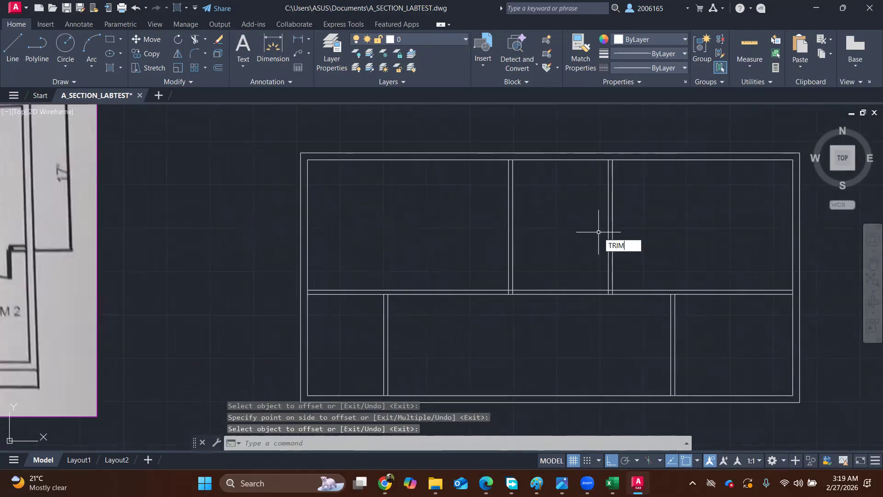
key("Return")
scroll(553, 262, "up", 8)
middle_click_drag(554, 204, 595, 321)
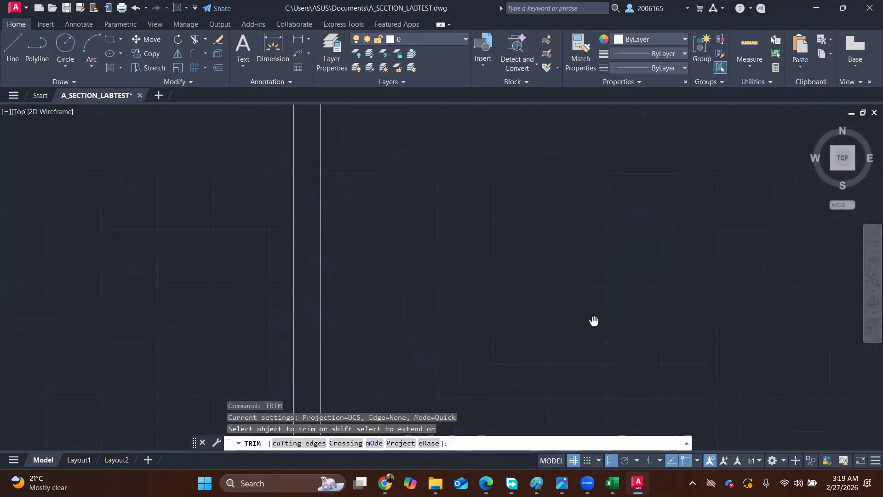
middle_click_drag(577, 350, 577, 349)
scroll(503, 169, "down", 4)
middle_click_drag(494, 154, 489, 344)
left_click_drag(455, 270, 457, 253)
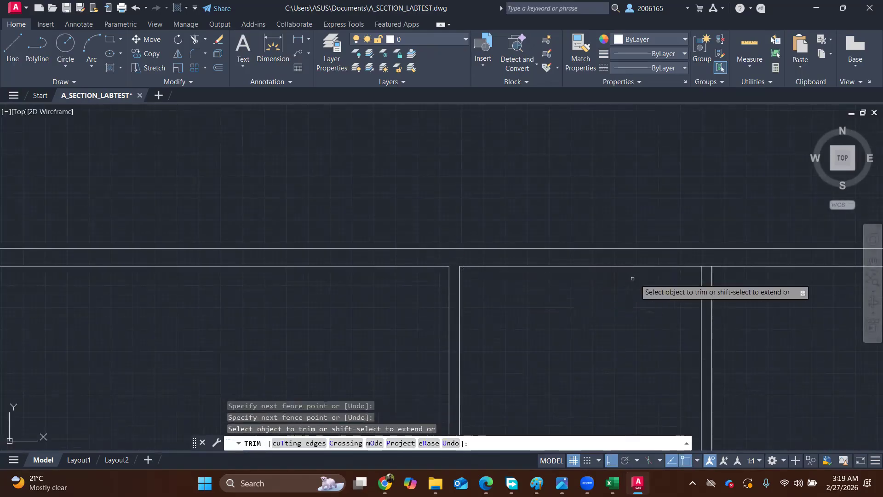
left_click_drag(705, 271, 707, 266)
scroll(665, 270, "down", 2)
middle_click_drag(626, 296, 645, 207)
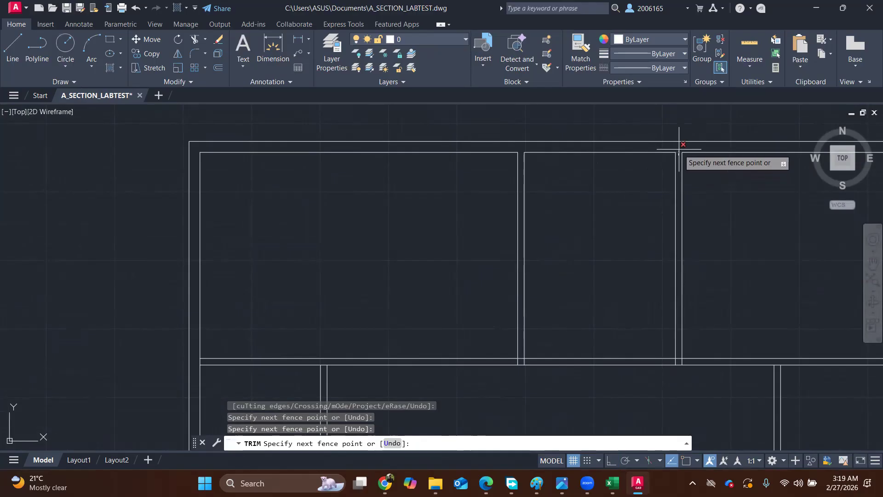
key("Return")
Trim the overlapping lines where the two Washroom 1 partitions meet the middle horizontal wall.
scroll(558, 292, "down", 3)
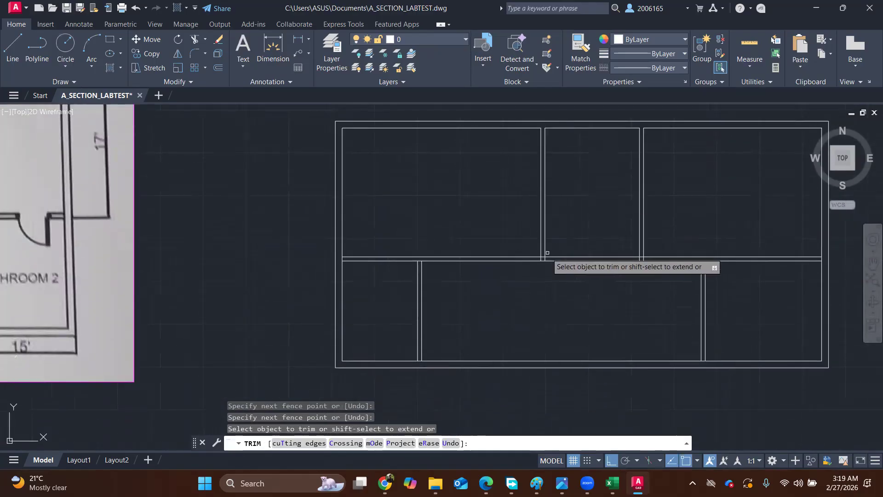
scroll(546, 252, "up", 5)
left_click(508, 254)
left_click(544, 250)
left_click(523, 251)
left_click(523, 235)
scroll(581, 254, "down", 1)
middle_click_drag(656, 228, 243, 240)
scroll(369, 248, "up", 2)
left_click(408, 270)
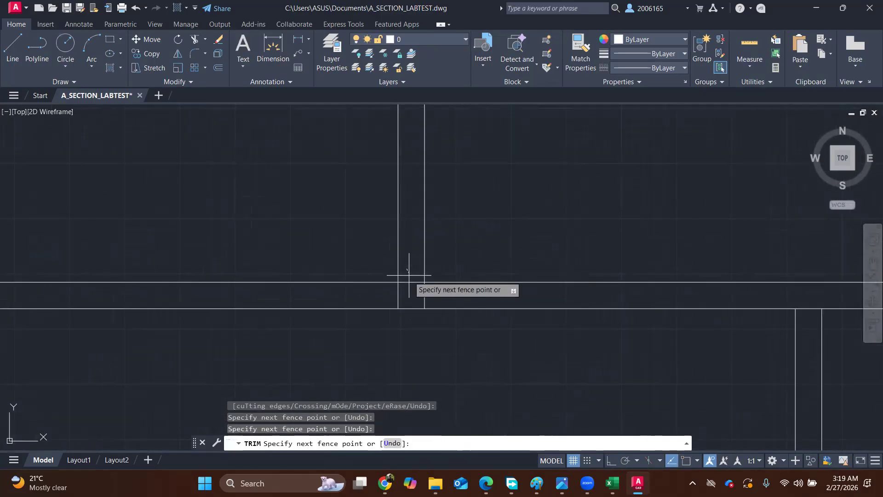
left_click(430, 295)
Trim the middle wall's openings at the Washroom 2 partition and at the right outer wall's inner line.
scroll(479, 260, "down", 6)
middle_click_drag(573, 298, 523, 250)
scroll(509, 210, "up", 4)
left_click(505, 241)
left_click(507, 254)
scroll(415, 262, "down", 4)
scroll(636, 255, "up", 8)
left_click(625, 243)
left_click(643, 244)
Trim the middle wall's openings at the left outer wall's inner line and at the kitchen partition.
scroll(400, 250, "down", 6)
middle_click_drag(296, 240, 600, 230)
scroll(303, 220, "up", 8)
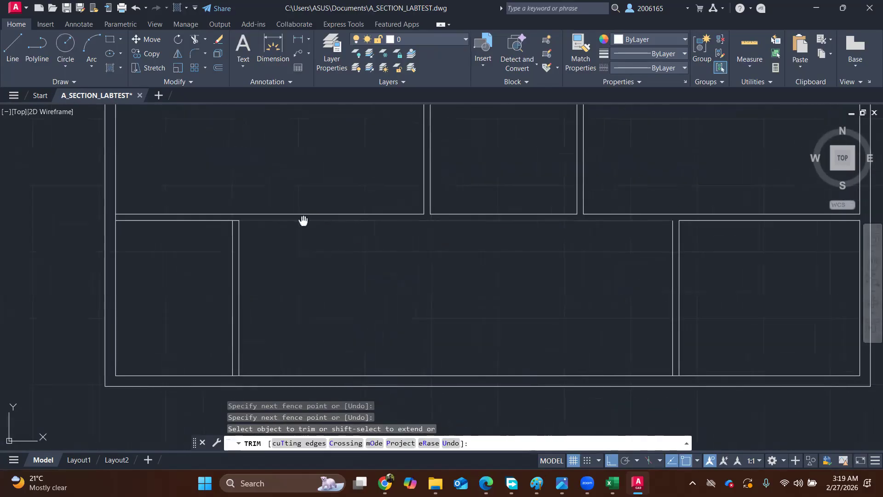
left_click(252, 234)
left_click(318, 238)
scroll(529, 234, "down", 4)
middle_click_drag(693, 228, 395, 208)
scroll(446, 219, "up", 4)
left_click(413, 223)
left_click(412, 248)
Trim the bottom outer wall's inner line between the line pairs of the kitchen and Washroom 2 partitions.
scroll(437, 239, "down", 7)
middle_click_drag(577, 264, 560, 217)
scroll(387, 277, "up", 8)
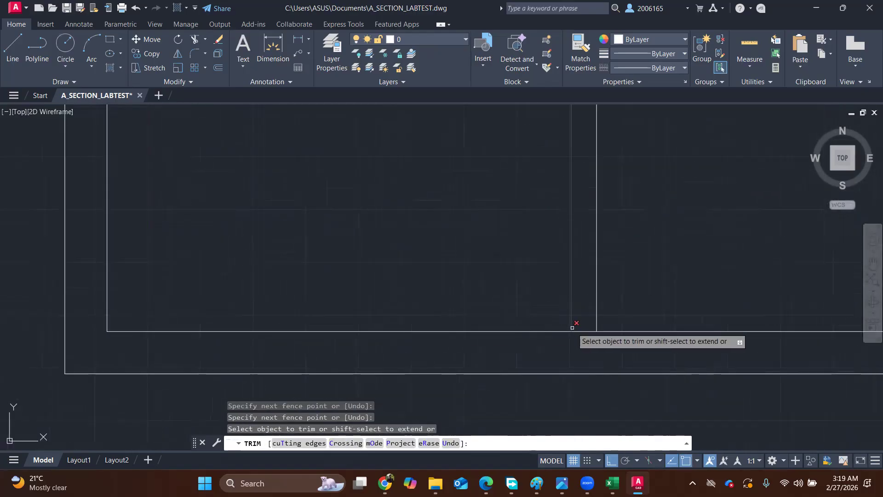
left_click(577, 320)
scroll(620, 262, "down", 5)
middle_click_drag(626, 239, 230, 243)
scroll(607, 239, "down", 5)
middle_click_drag(590, 246, 507, 273)
scroll(632, 253, "up", 6)
middle_click_drag(669, 299, 614, 229)
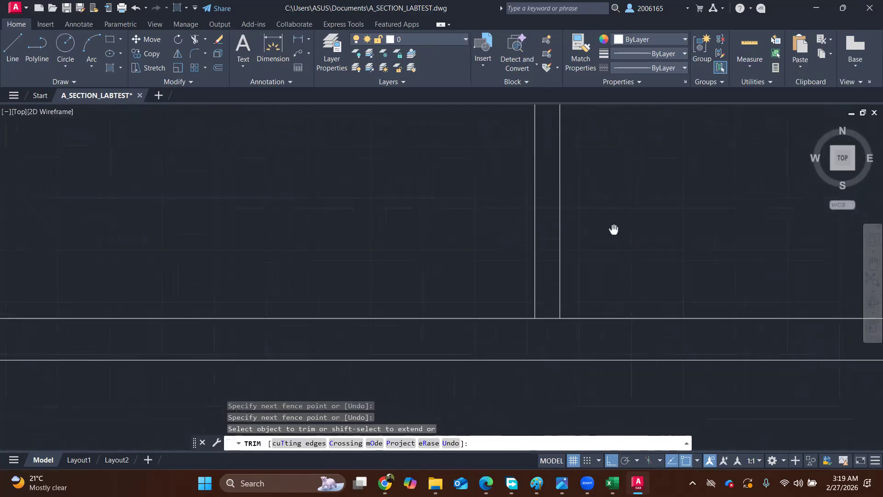
scroll(694, 282, "down", 6)
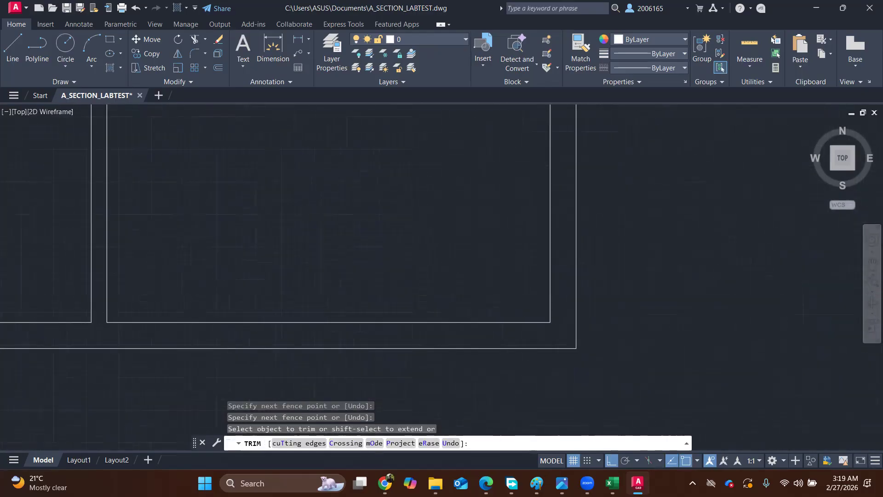
Make Dimensions the current layer.
mouse_move(305, 205)
middle_mouse_down()
mouse_move(649, 331)
mouse_move(629, 288)
middle_mouse_up()
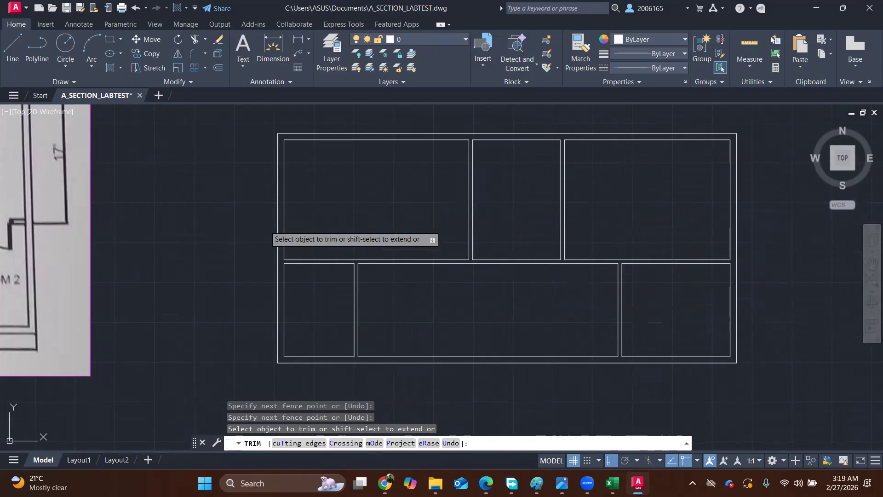
scroll(363, 185, "down", 6)
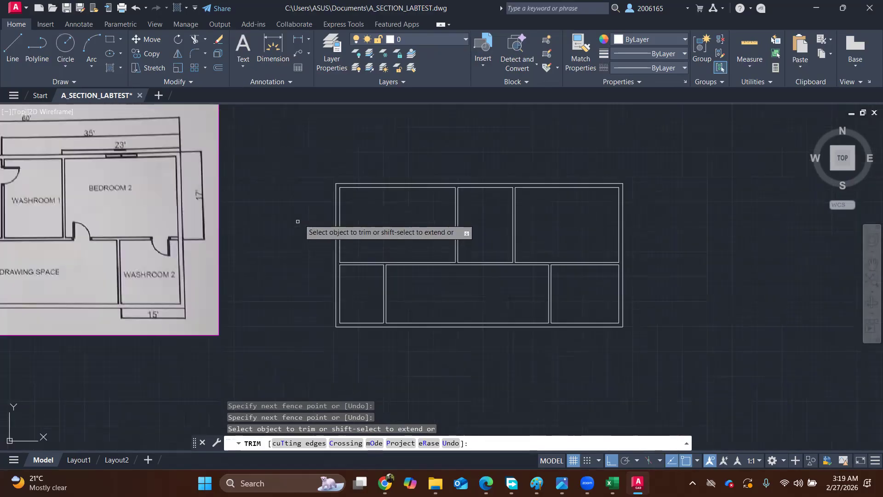
scroll(387, 209, "up", 2)
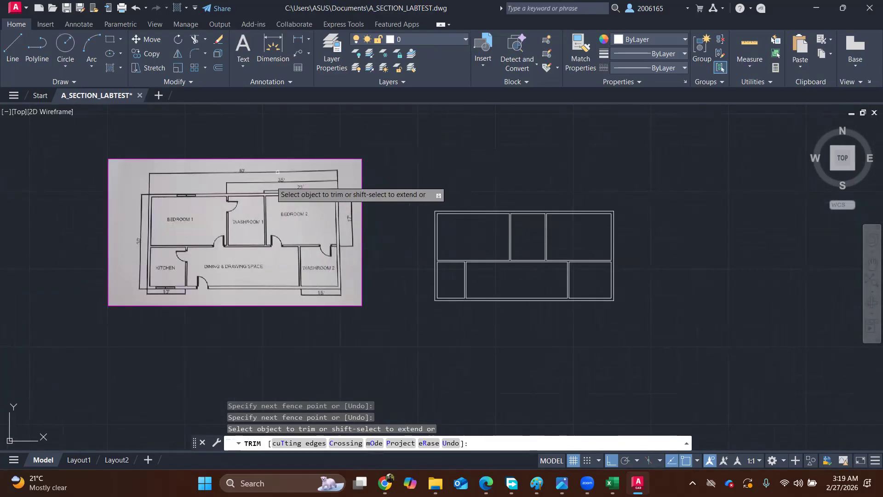
scroll(521, 194, "up", 2)
middle_click_drag(406, 170, 433, 164)
scroll(362, 131, "down", 2)
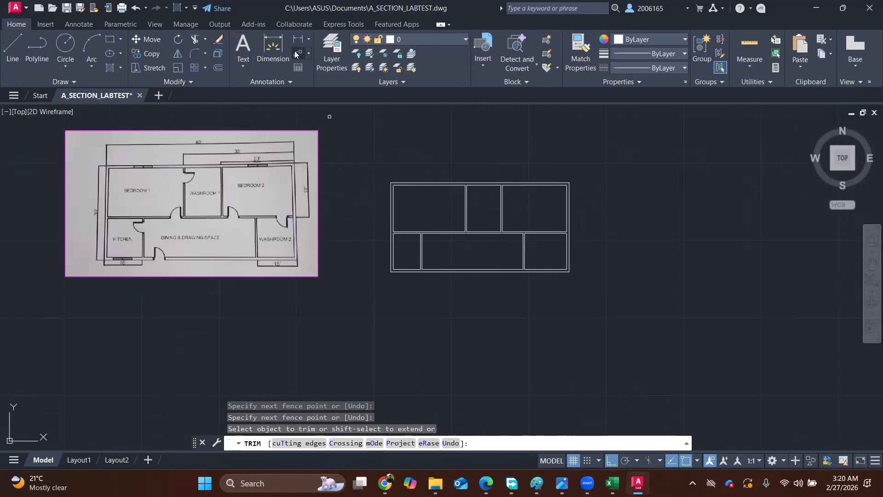
left_click(425, 39)
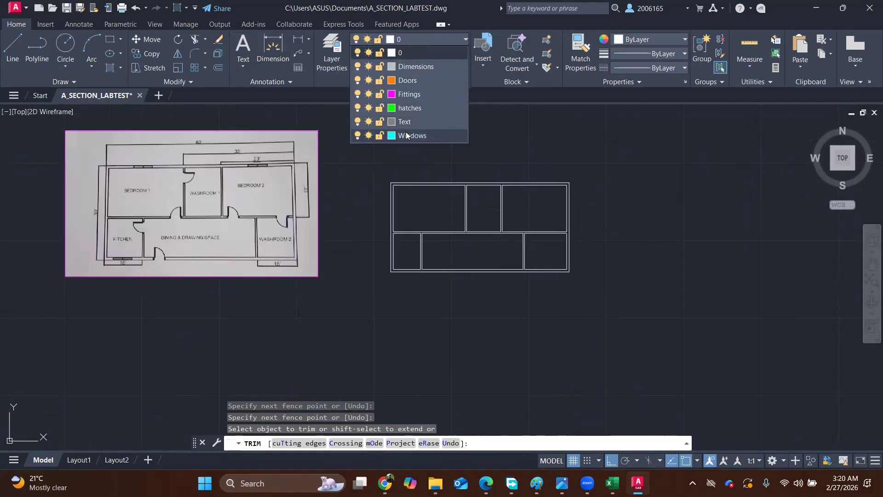
left_click(414, 71)
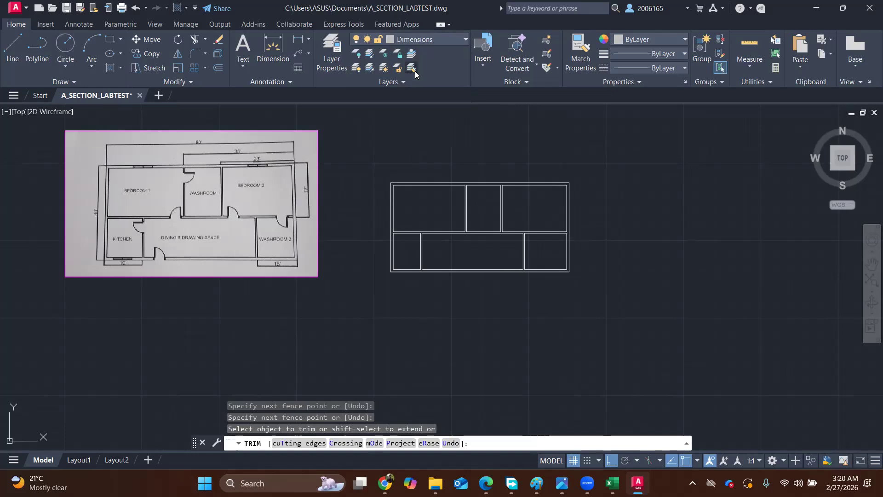
Dimension the plan's overall width between the two upper outer corners, placing the dimension line above the top wall.
left_click(273, 51)
scroll(387, 157, "up", 3)
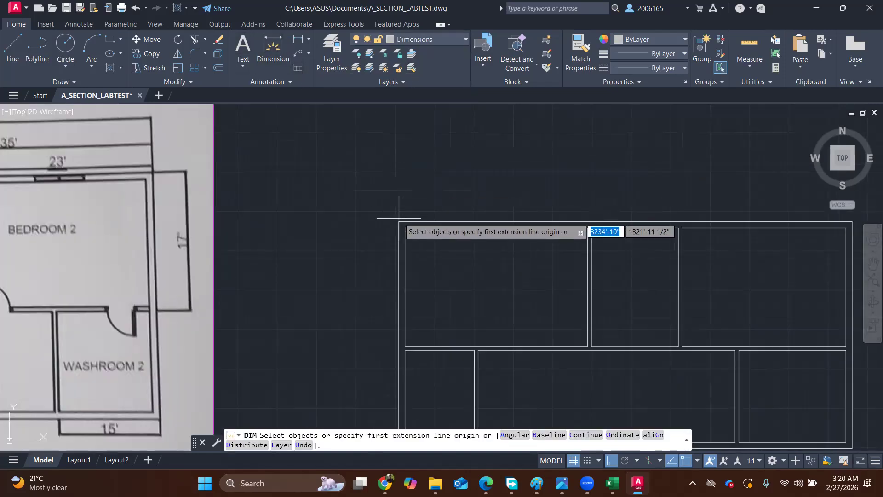
left_click(400, 222)
middle_click_drag(744, 222, 365, 229)
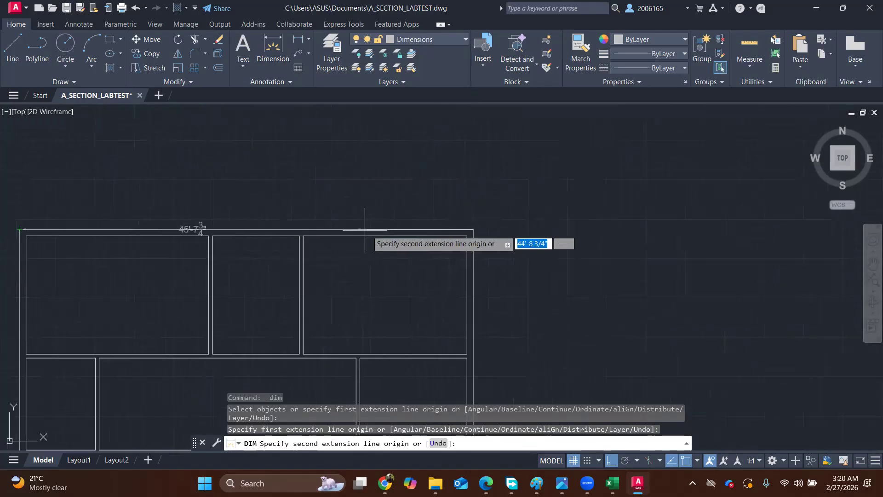
left_click(473, 229)
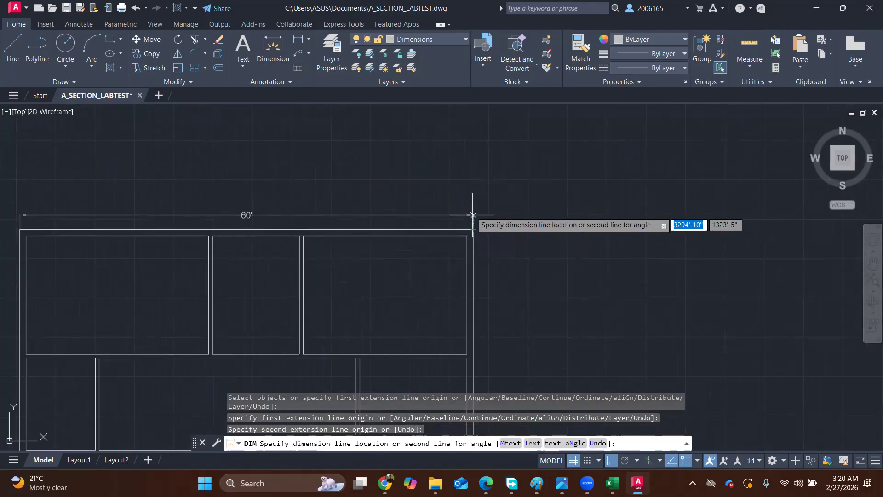
left_click(467, 180)
Dimension from the upper right outer corner to the left line of Washroom 1's left partition, placing it below the overall width dimension.
scroll(334, 214, "down", 2)
middle_click_drag(276, 213, 521, 192)
middle_click_drag(257, 189, 312, 188)
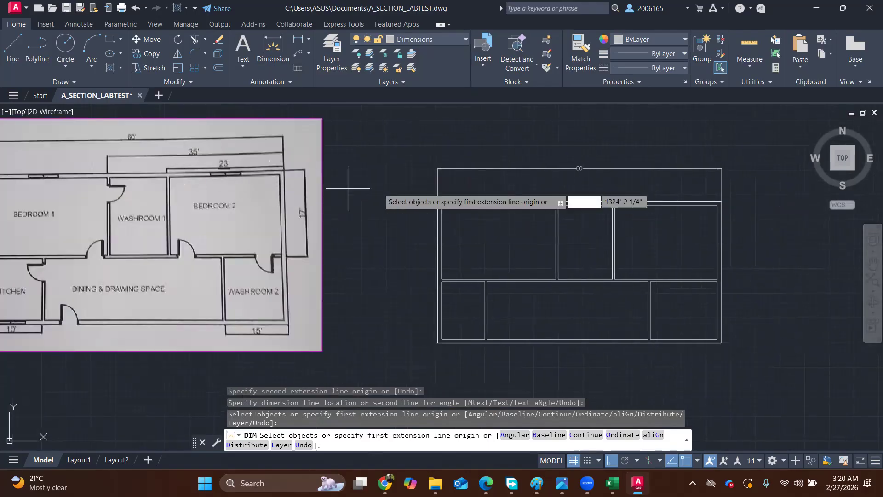
scroll(723, 215, "up", 5)
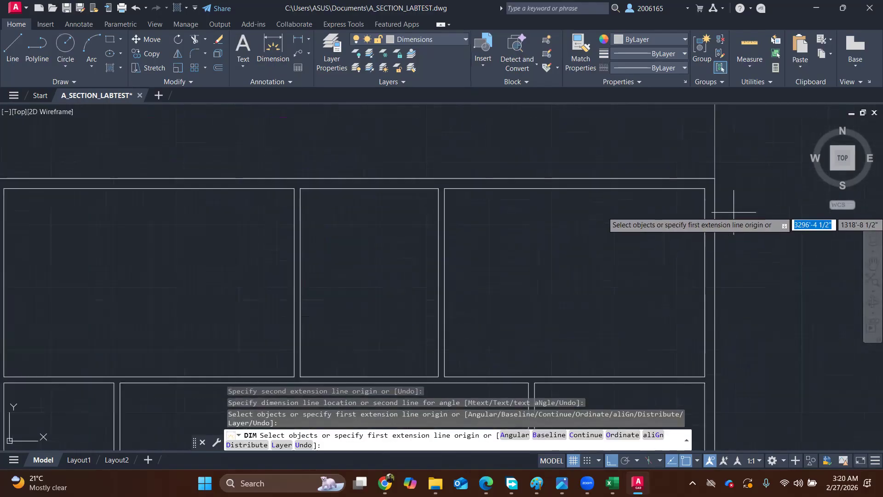
left_click(721, 201)
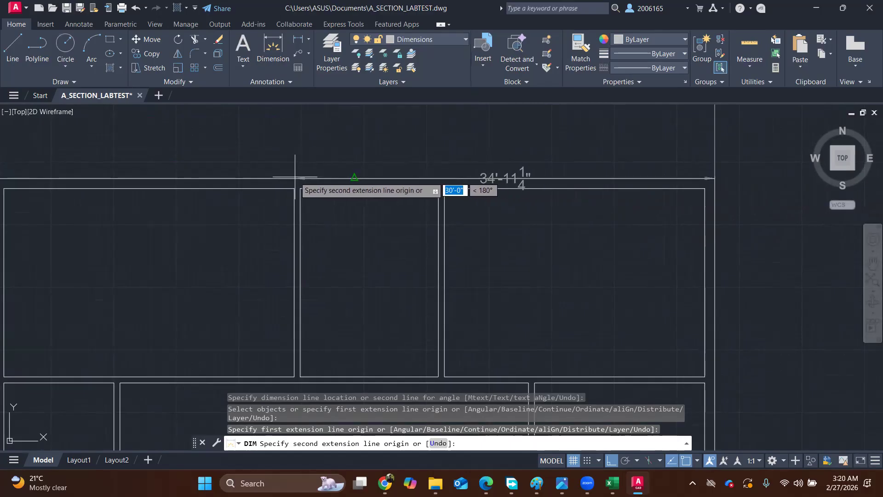
left_click(295, 188)
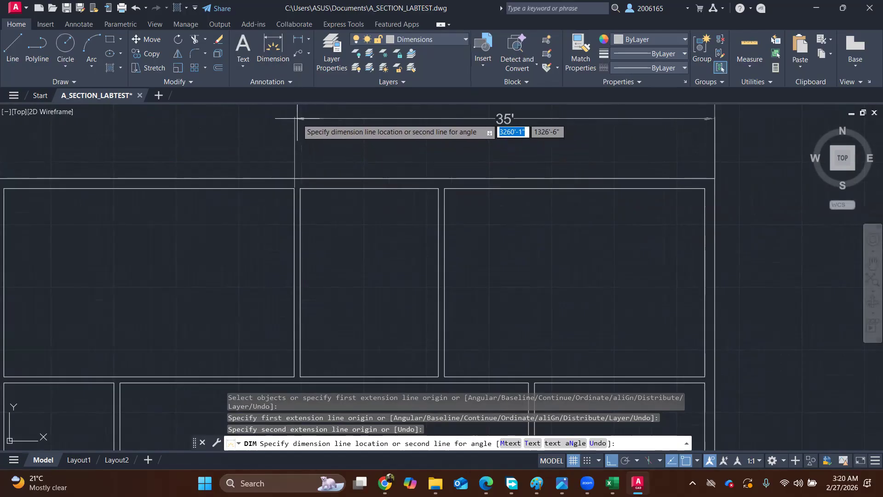
middle_click_drag(296, 119, 297, 216)
left_click(292, 221)
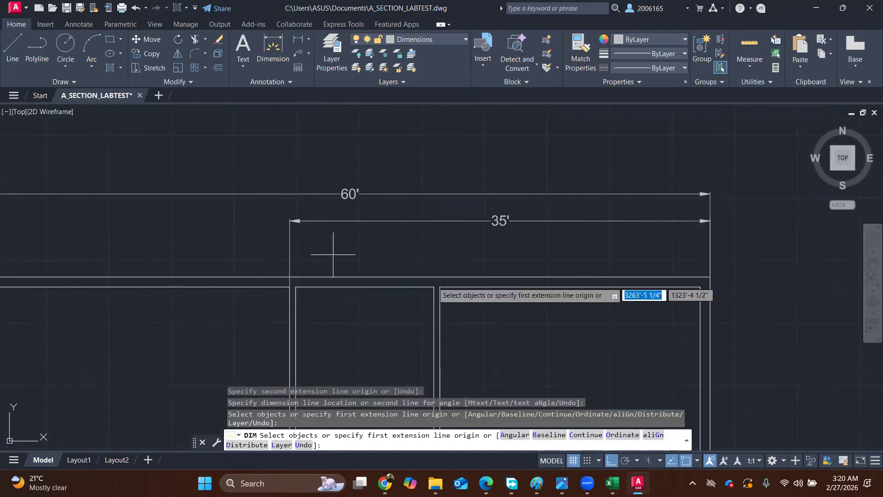
Dimension from the upper right outer corner to the left line of the Washroom 1 and Bedroom 2 partition, just above the top wall.
scroll(470, 235, "down", 7)
scroll(225, 212, "up", 3)
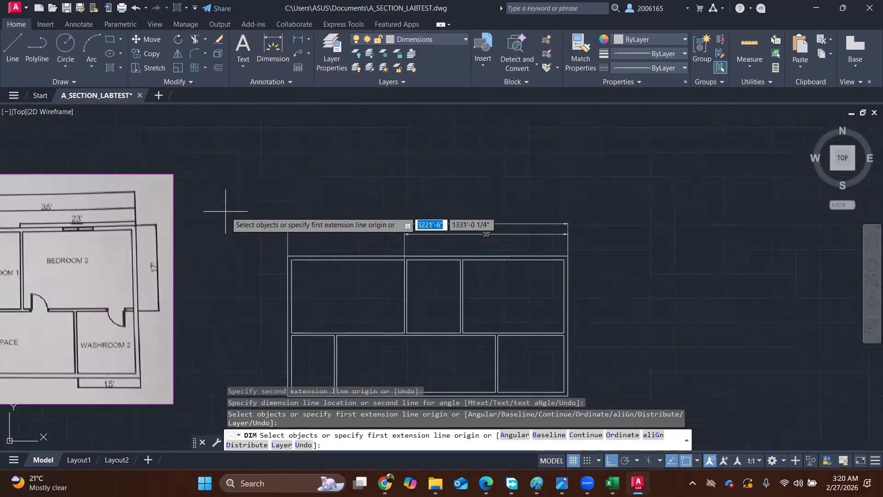
middle_click_drag(225, 211, 278, 207)
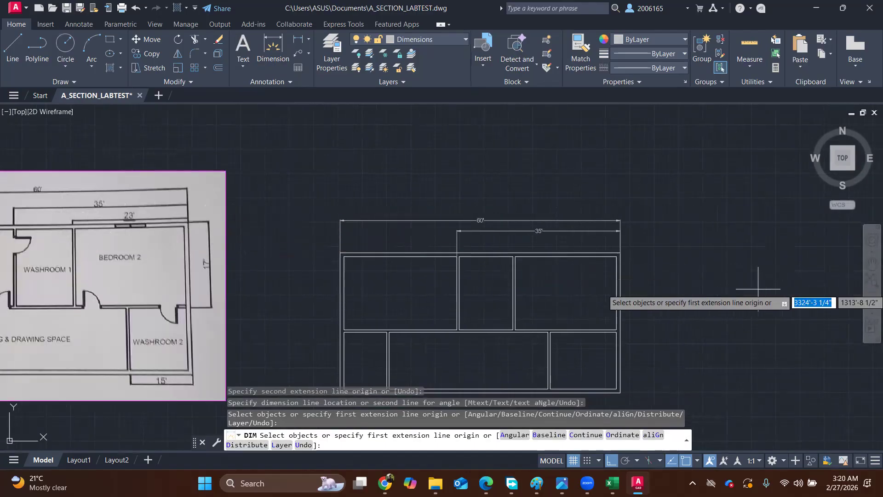
scroll(671, 271, "up", 4)
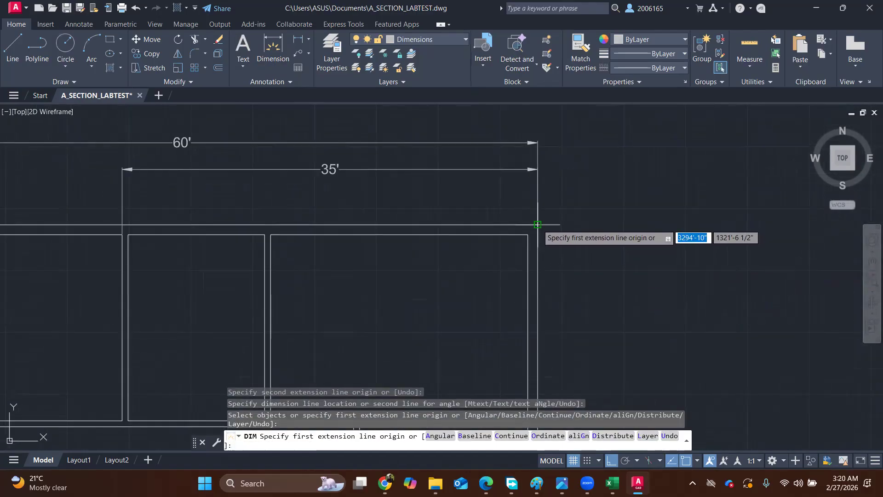
left_click(538, 224)
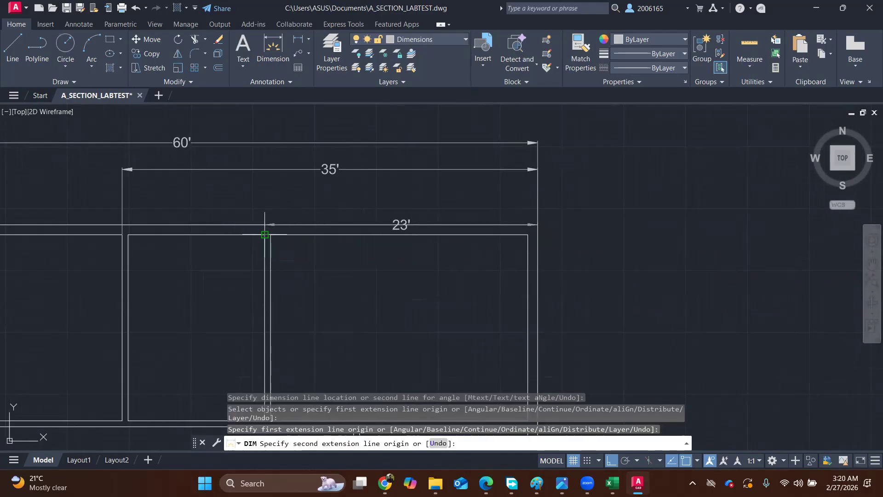
left_click(265, 235)
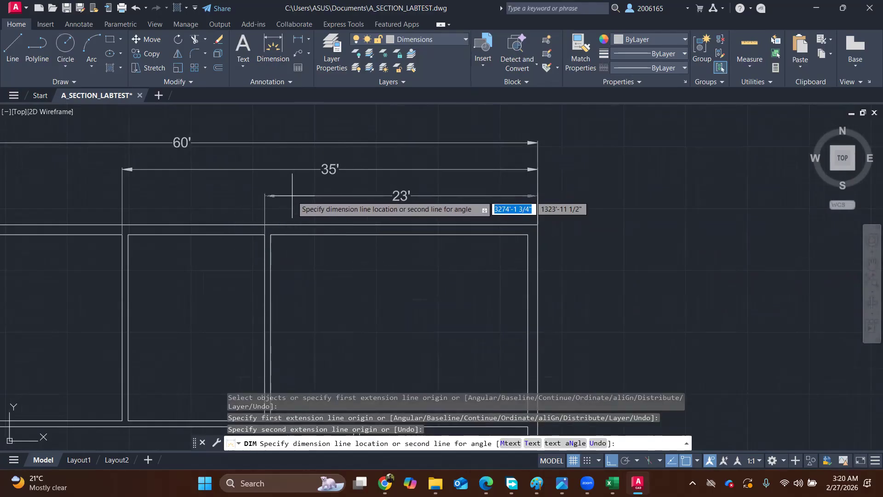
left_click(295, 195)
Dimension vertically from the upper right outer corner to the middle wall's lower line, placing it outside the right wall.
scroll(649, 230, "down", 4)
middle_click_drag(228, 213, 381, 215)
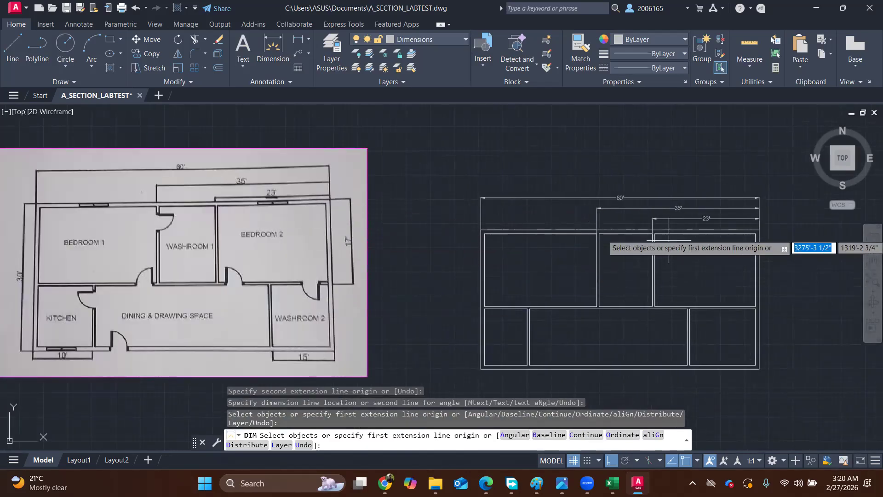
middle_click_drag(689, 213, 412, 196)
scroll(484, 208, "up", 2)
middle_click_drag(528, 244, 550, 190)
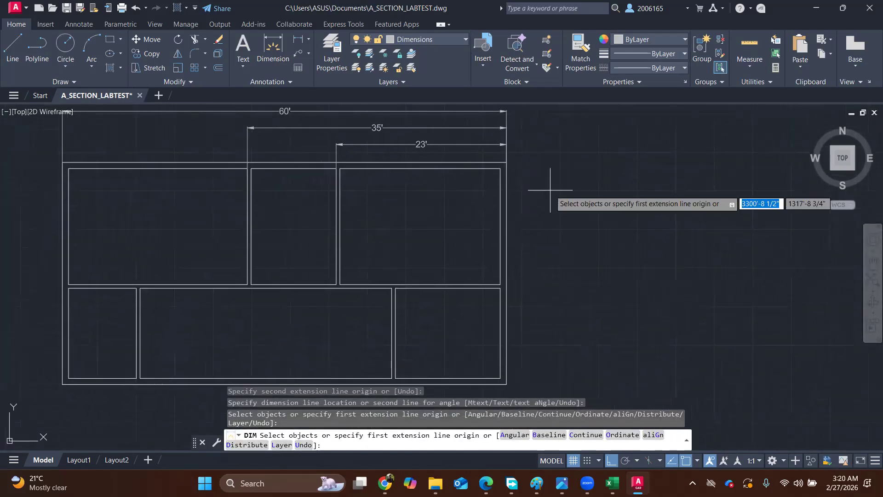
key("Return")
left_click(506, 163)
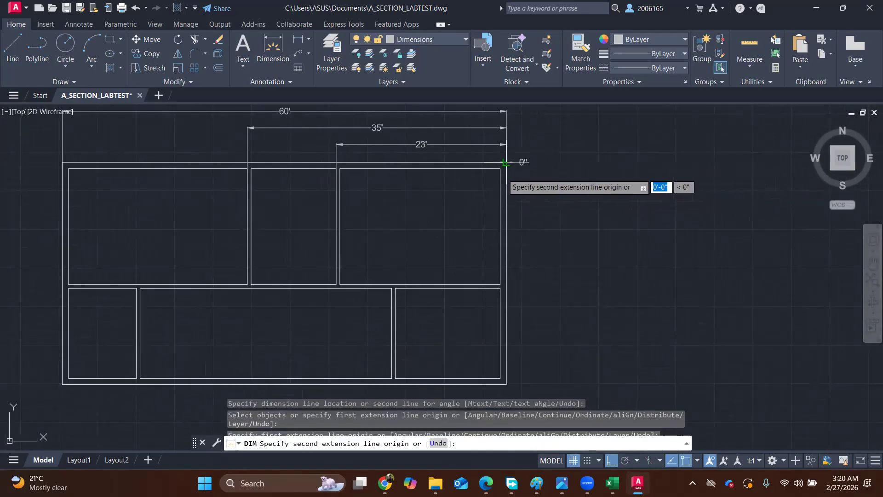
left_click(501, 288)
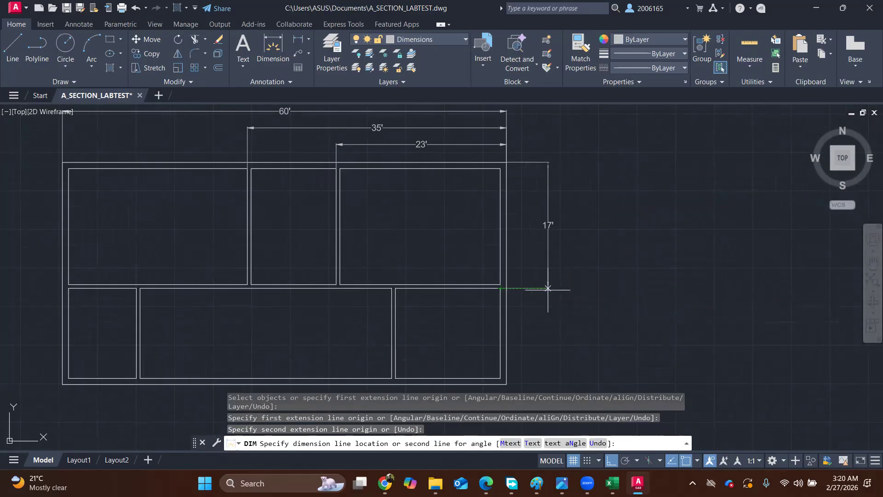
left_click(548, 288)
scroll(367, 227, "down", 4)
scroll(400, 263, "up", 2)
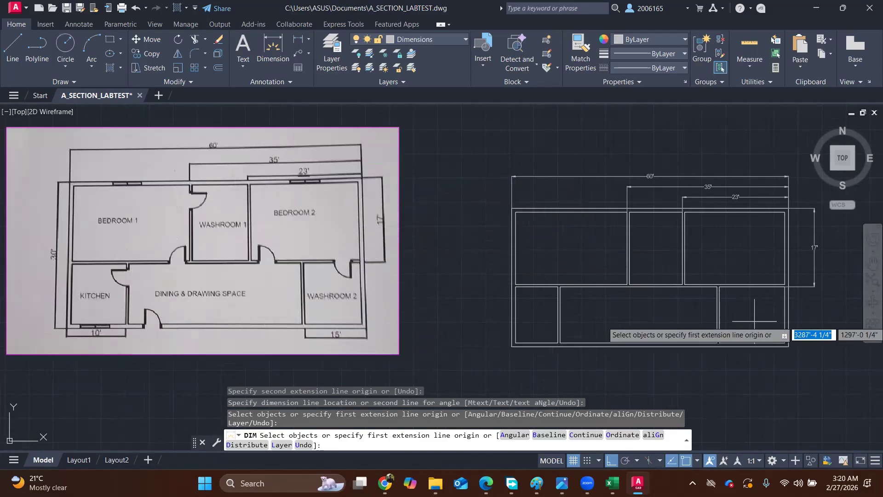
scroll(654, 253, "up", 4)
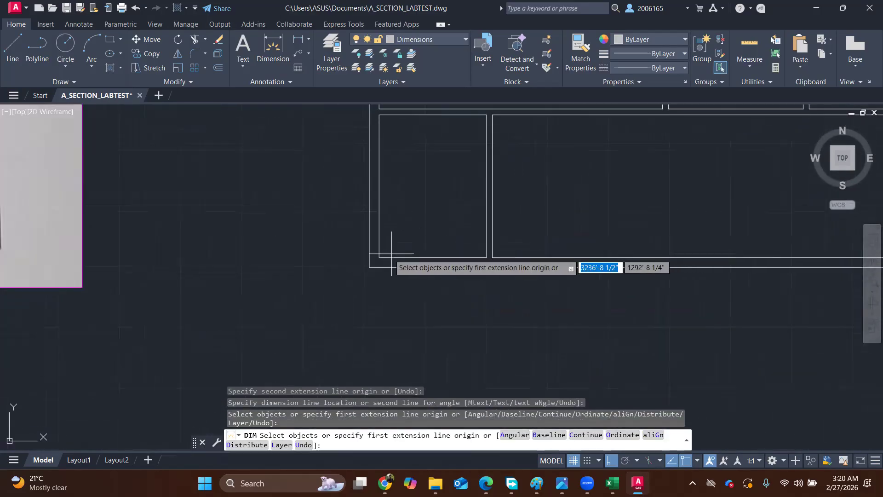
left_click(372, 270)
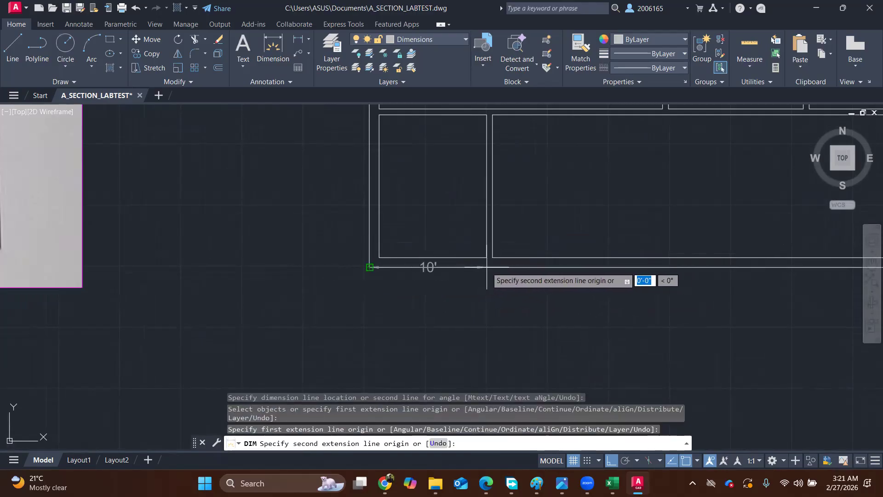
left_click(487, 267)
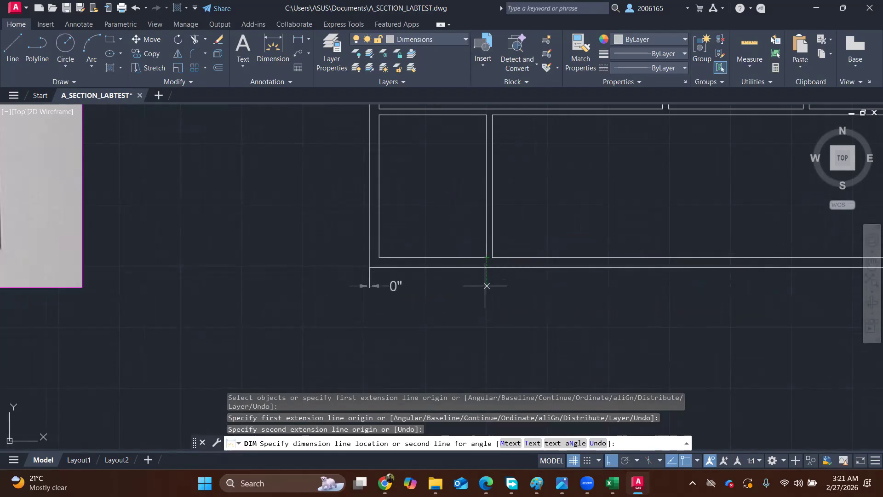
left_click(486, 285)
key("Return")
key("ctrl+z")
Dimension from the lower left outer corner to the kitchen partition's left line, placing it below the bottom wall.
left_click(369, 266)
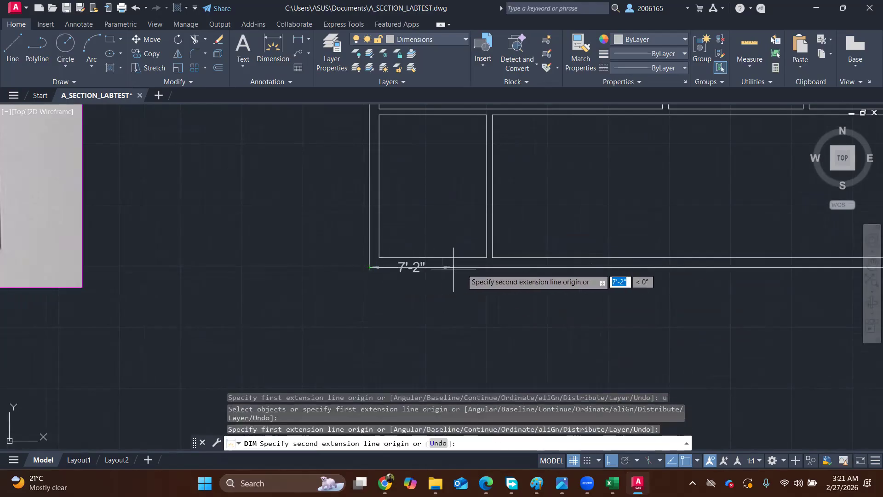
left_click(487, 257)
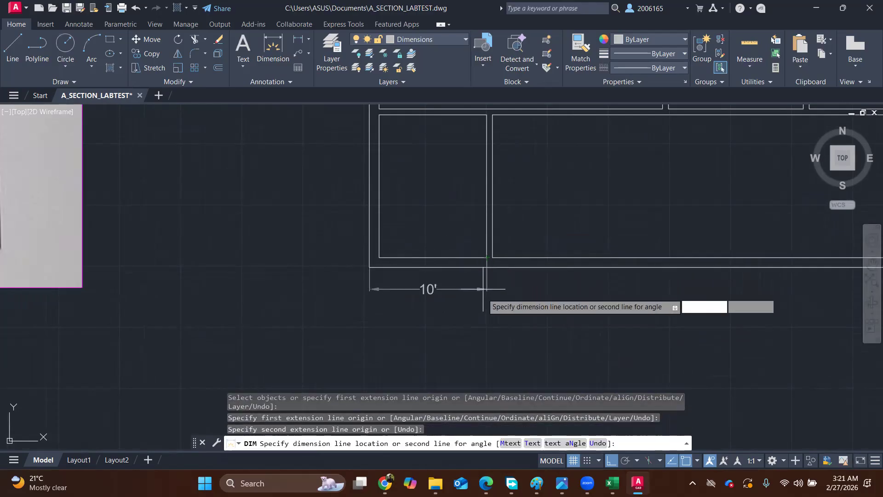
left_click(482, 295)
Dimension from the lower right outer corner to the Washroom 2 partition's right line, placing it below the bottom wall.
scroll(207, 267, "down", 4)
middle_click_drag(215, 201, 482, 235)
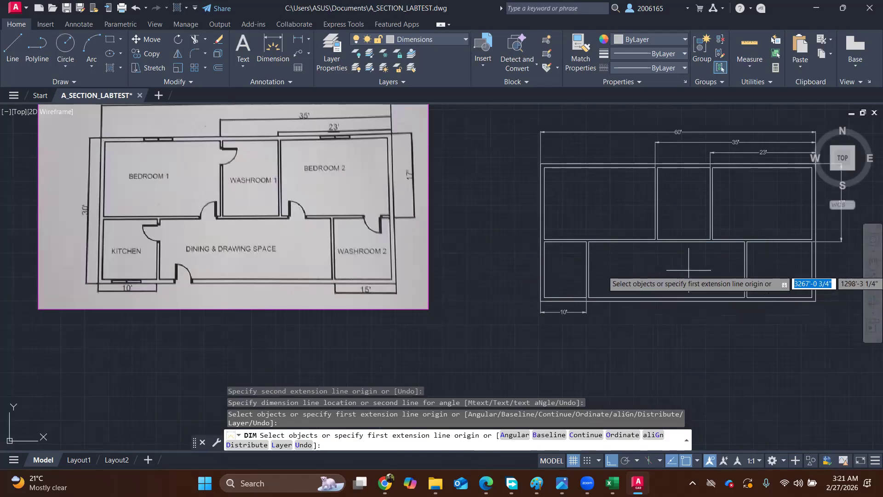
middle_click_drag(689, 271, 450, 244)
scroll(585, 272, "up", 5)
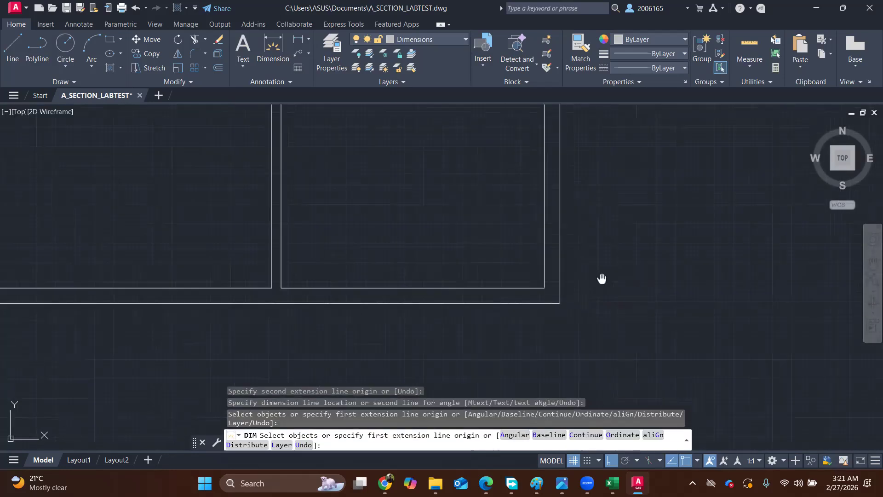
left_click(560, 287)
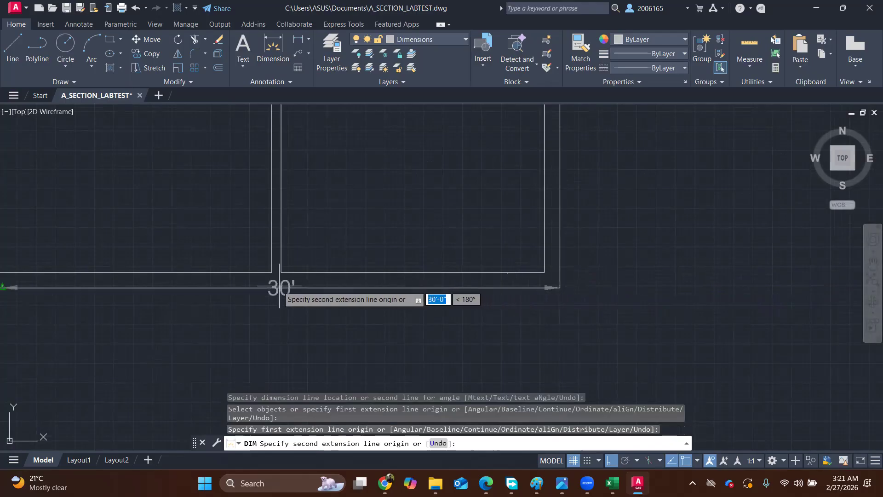
left_click(281, 272)
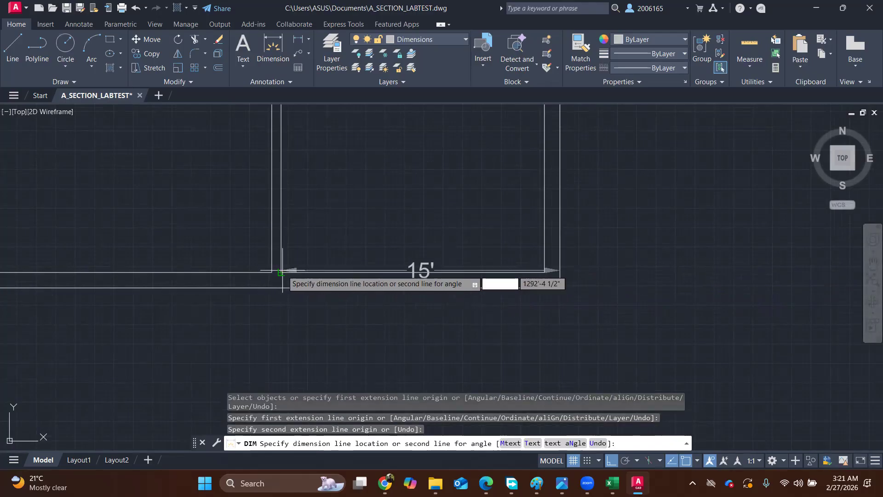
left_click(280, 315)
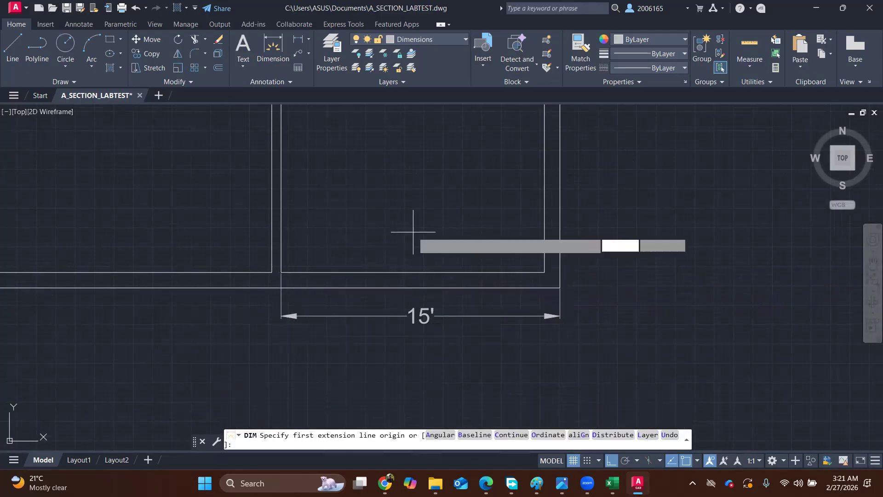
Dimension vertically from the upper left outer corner to the lower left outer corner, placing it outside the left wall.
scroll(405, 216, "down", 5)
middle_click_drag(207, 216, 462, 226)
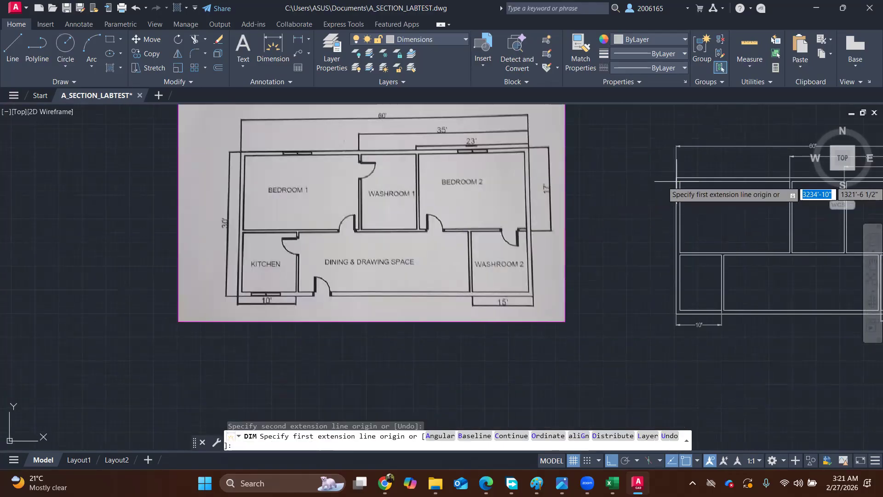
left_click(676, 178)
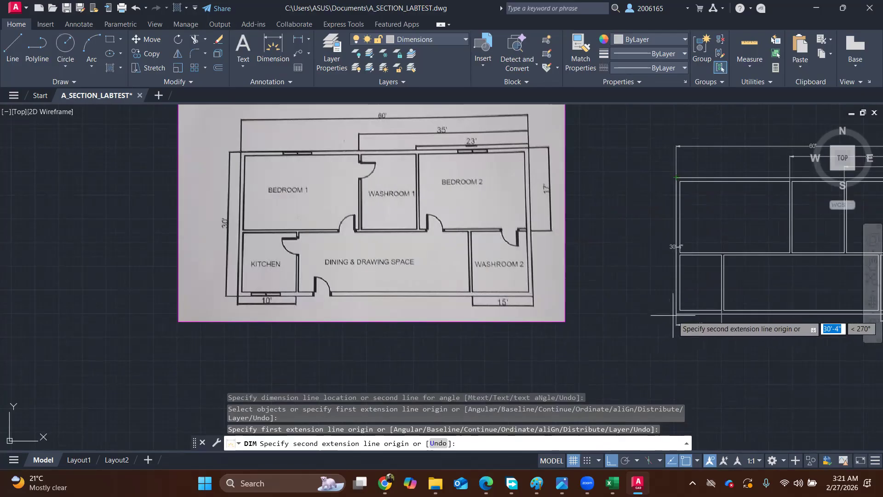
left_click(676, 314)
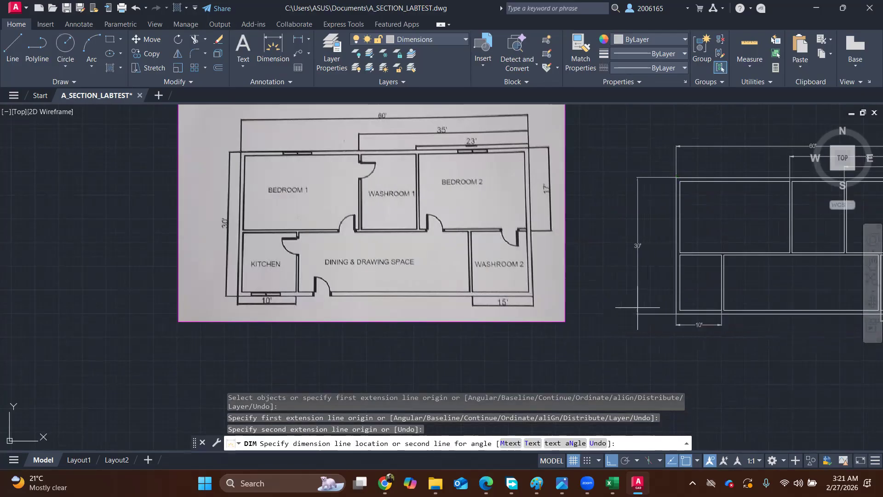
left_click(638, 307)
scroll(657, 335, "down", 1)
mouse_move(749, 244)
middle_mouse_down()
mouse_move(453, 203)
mouse_move(575, 239)
middle_mouse_up()
scroll(459, 221, "up", 2)
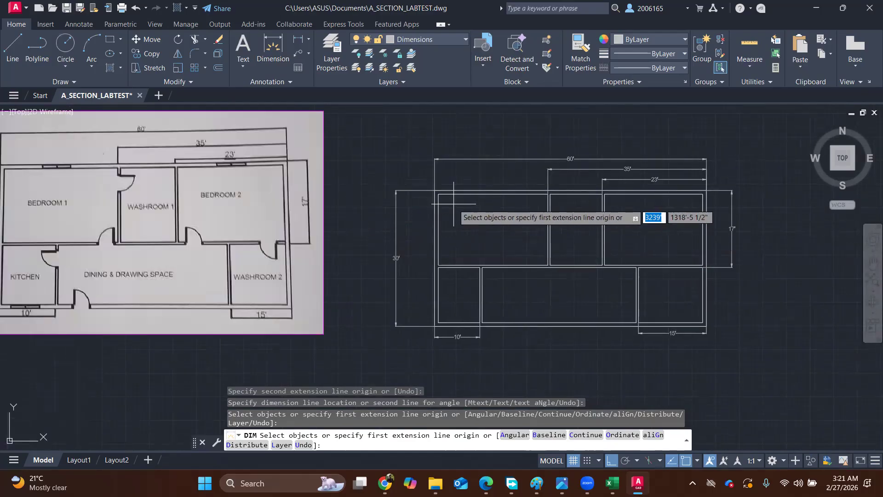
middle_click_drag(453, 203, 526, 207)
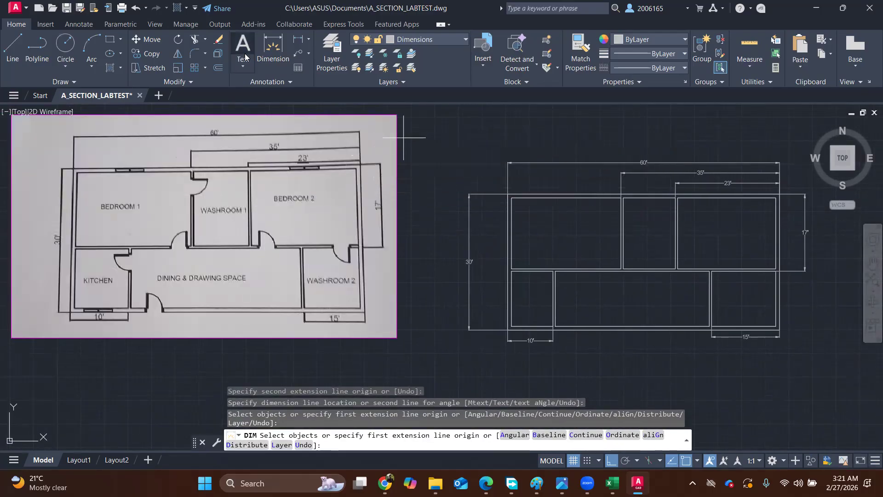
Make Text the current layer and end the dimension command.
left_click(409, 39)
left_click(398, 122)
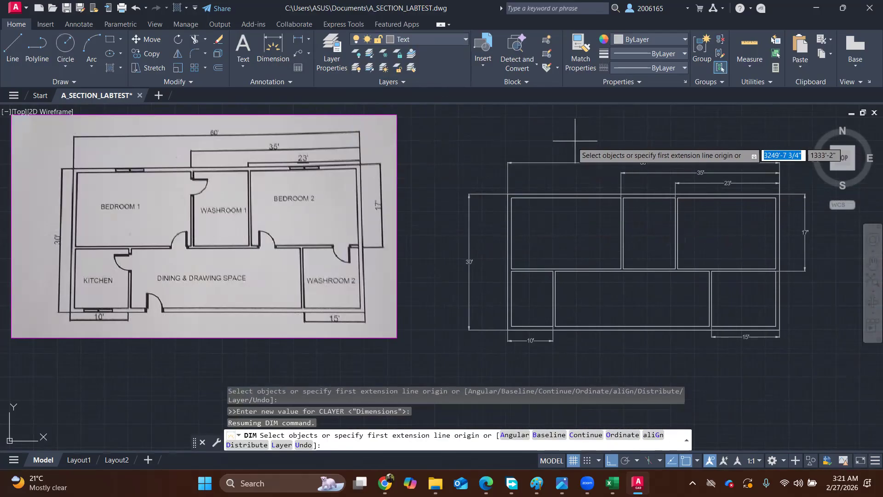
key("Escape")
scroll(504, 157, "up", 3)
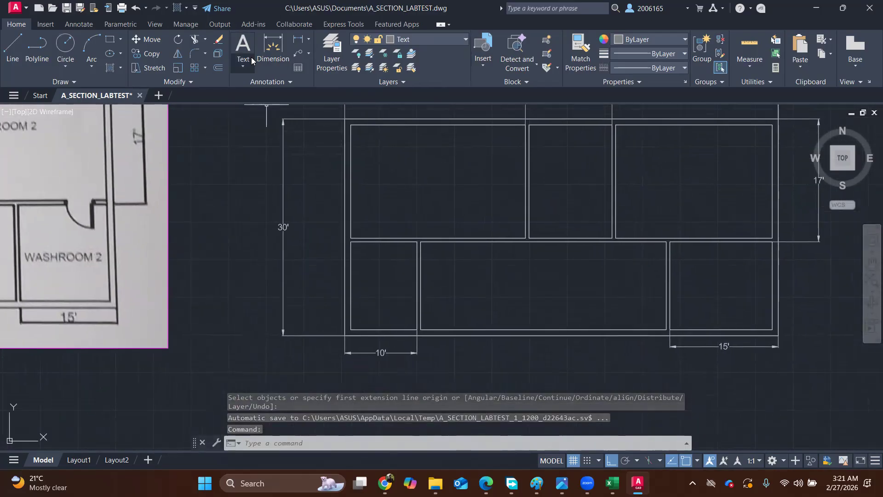
left_click(259, 111)
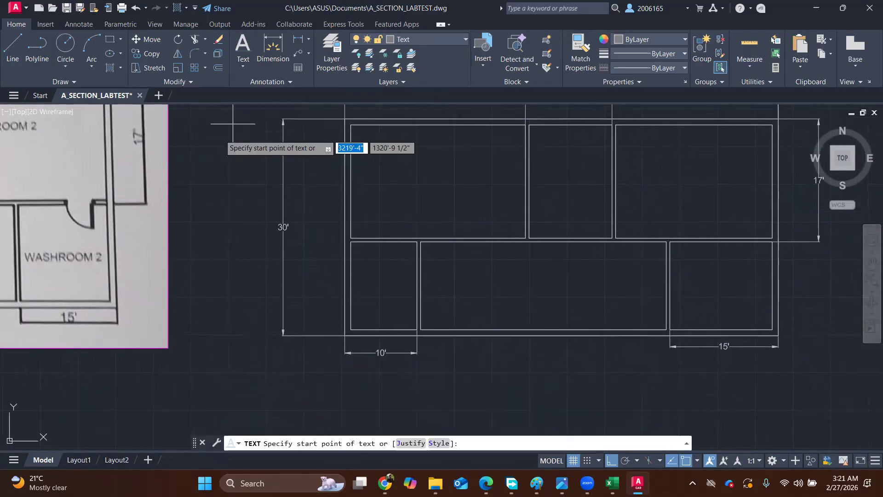
scroll(460, 220, "down", 4)
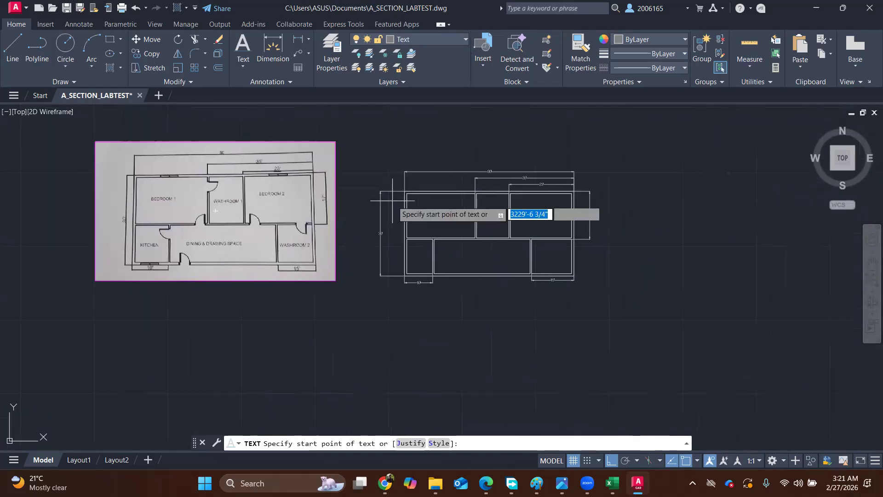
scroll(460, 212, "up", 4)
left_click(445, 205)
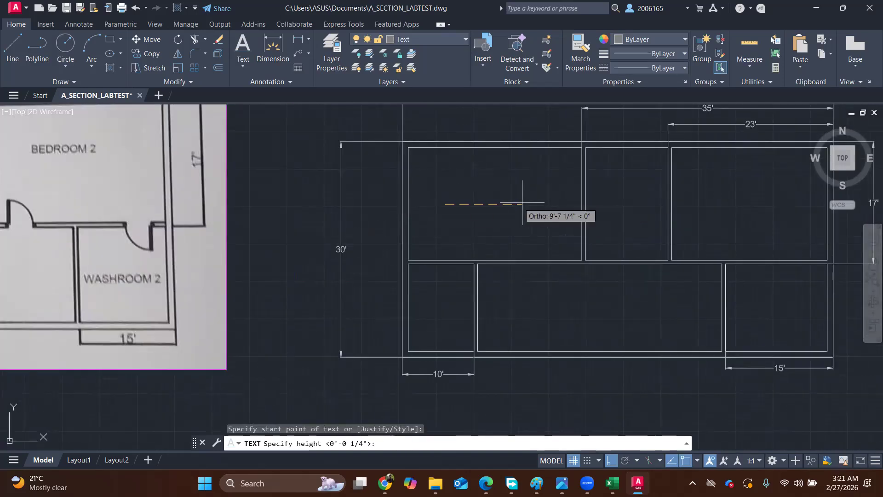
key("Return")
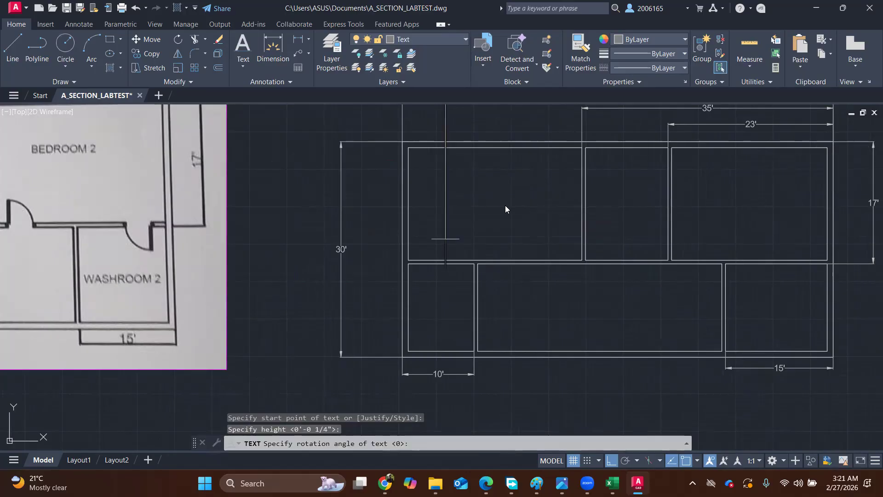
scroll(505, 207, "down", 2)
type("Bee")
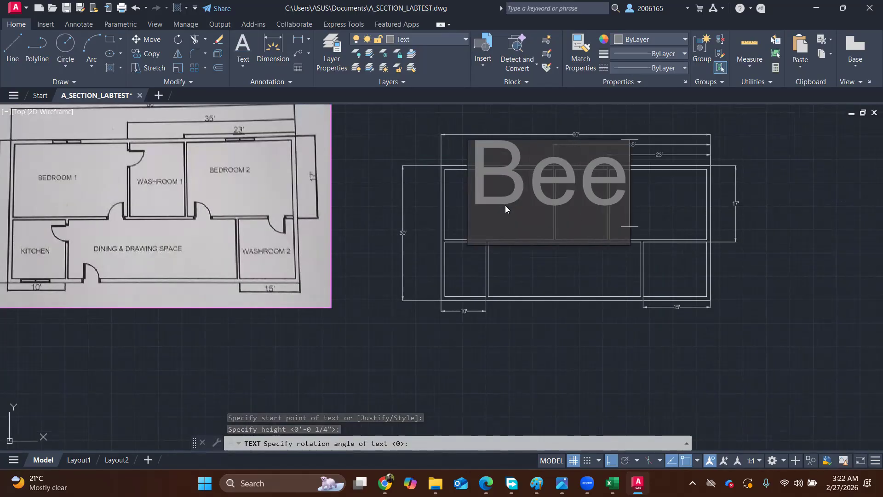
key("BackSpace")
type("droom1")
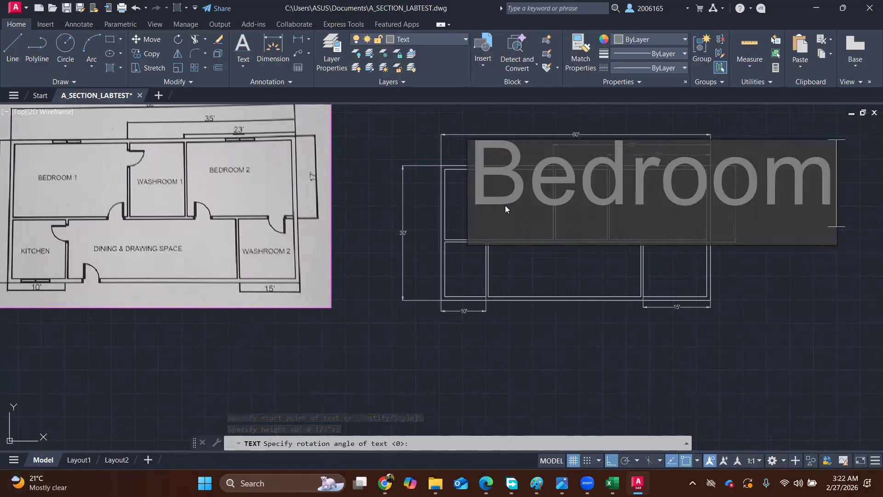
key("BackSpace")
key("BackSpace")
key("BackSpace")
key("BackSpace")
key("BackSpace")
key("BackSpace")
key("BackSpace")
key("BackSpace")
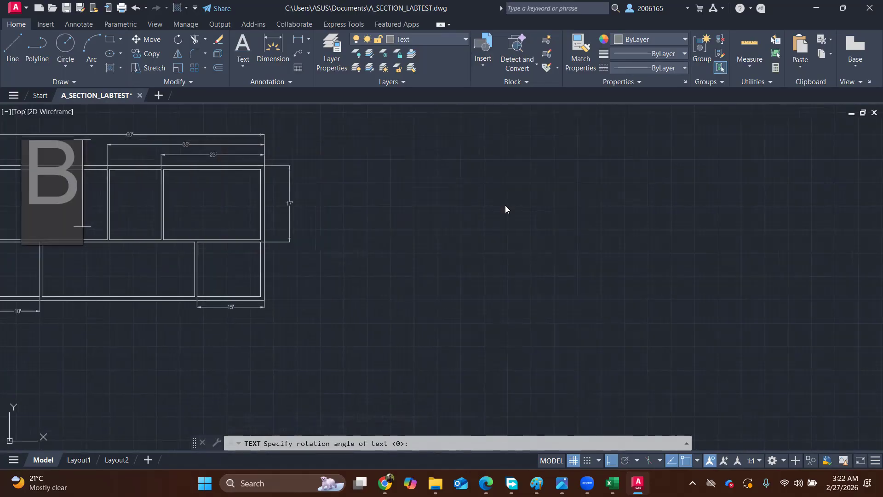
key("Return")
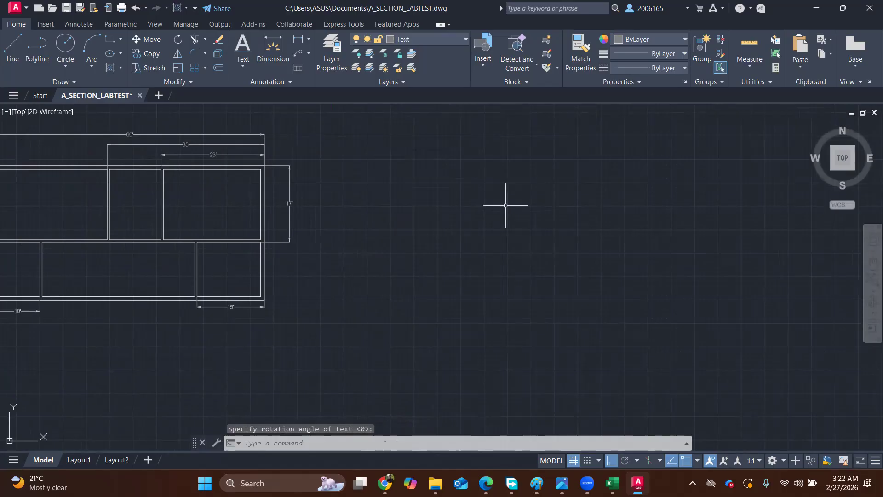
Set the Standard text style's height to 8 and apply the change.
scroll(506, 205, "down", 4)
middle_click_drag(483, 197, 527, 194)
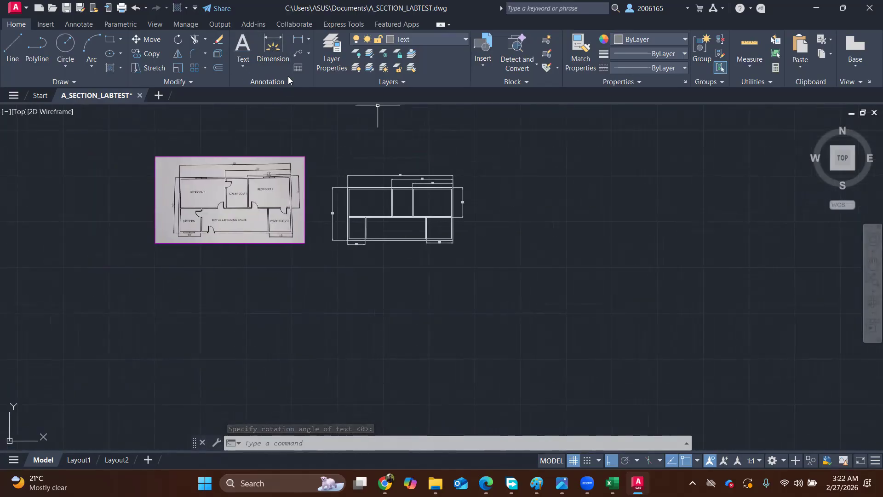
scroll(507, 319, "up", 4)
middle_click_drag(333, 140, 524, 278)
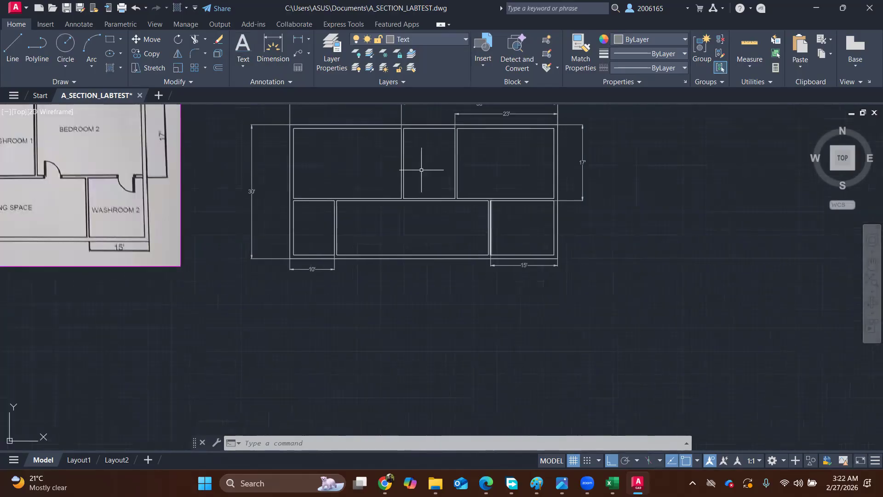
middle_click_drag(416, 162, 487, 264)
left_click(283, 81)
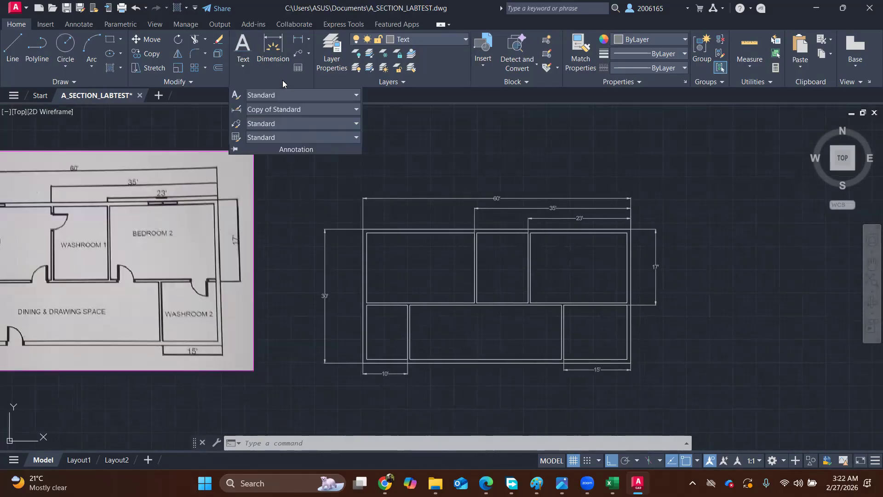
left_click(283, 93)
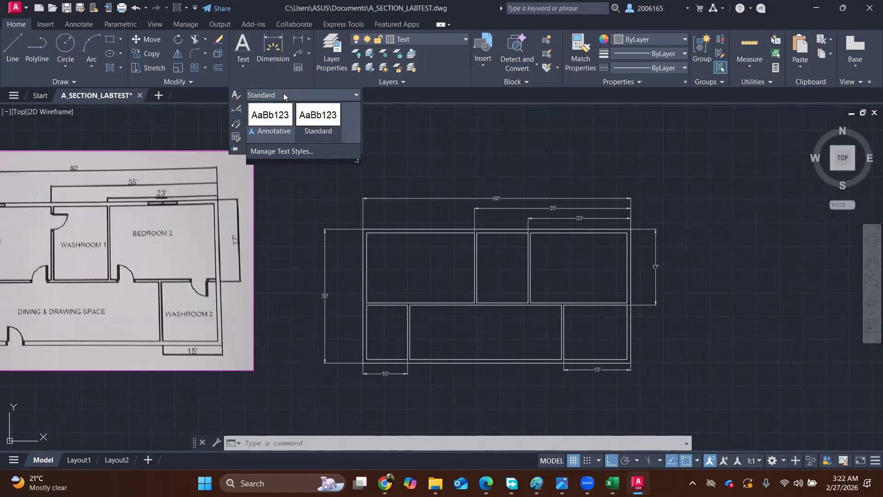
left_click(294, 151)
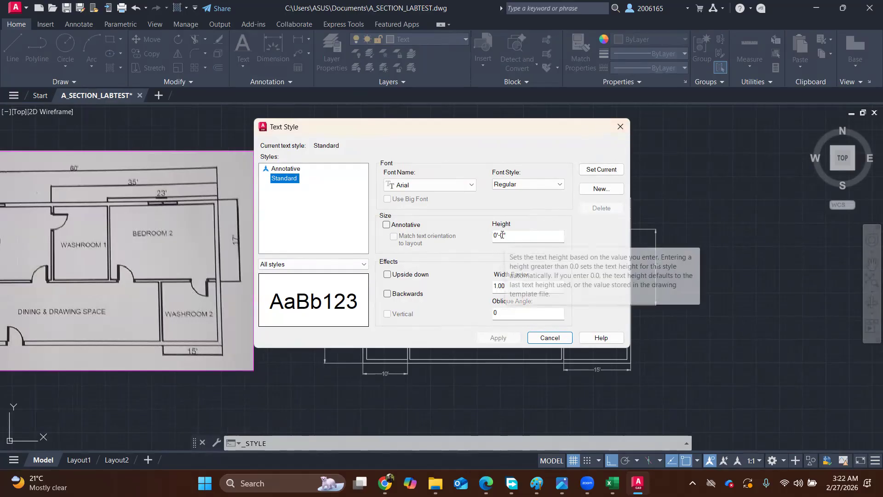
left_click_drag(506, 236, 493, 236)
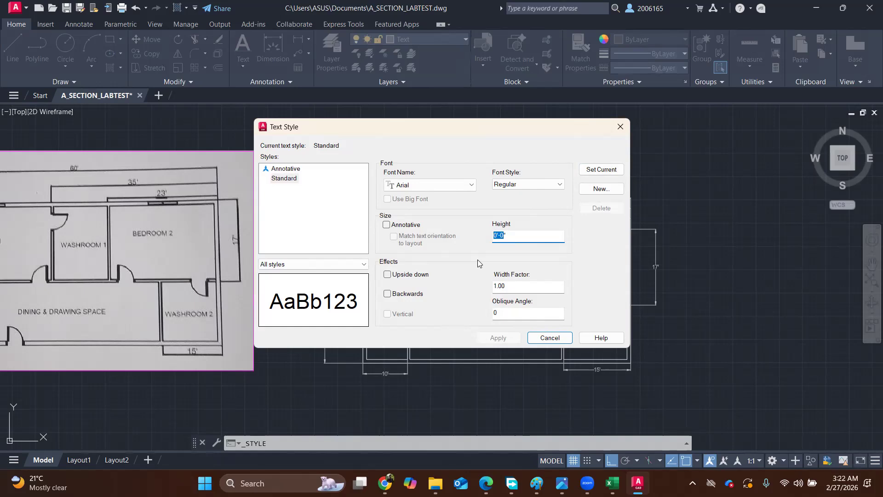
type("8")
left_click(507, 338)
left_click(549, 338)
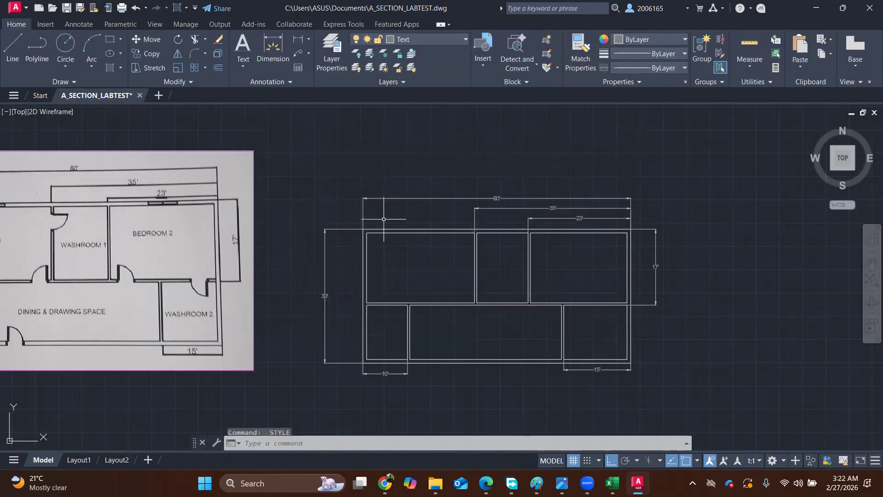
Place the single-line text "Bedroom 1" with zero rotation inside the plan's upper left room.
left_click(244, 65)
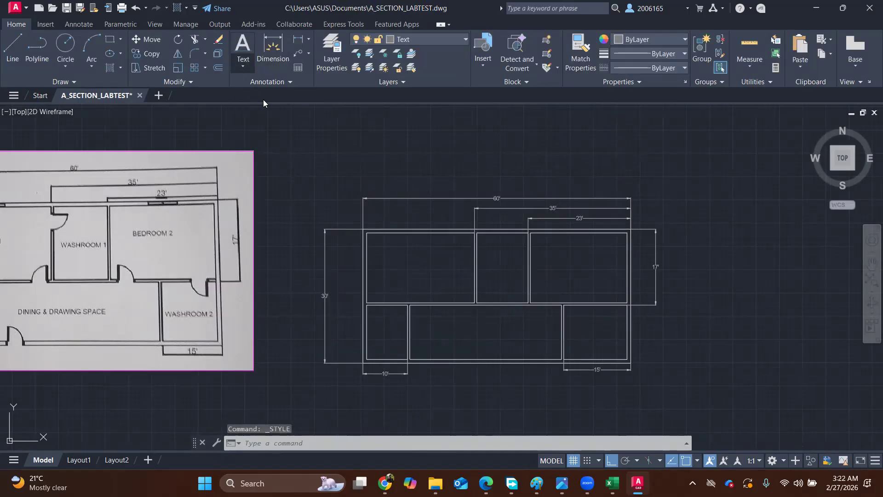
left_click(263, 108)
scroll(368, 279, "up", 4)
left_click(411, 250)
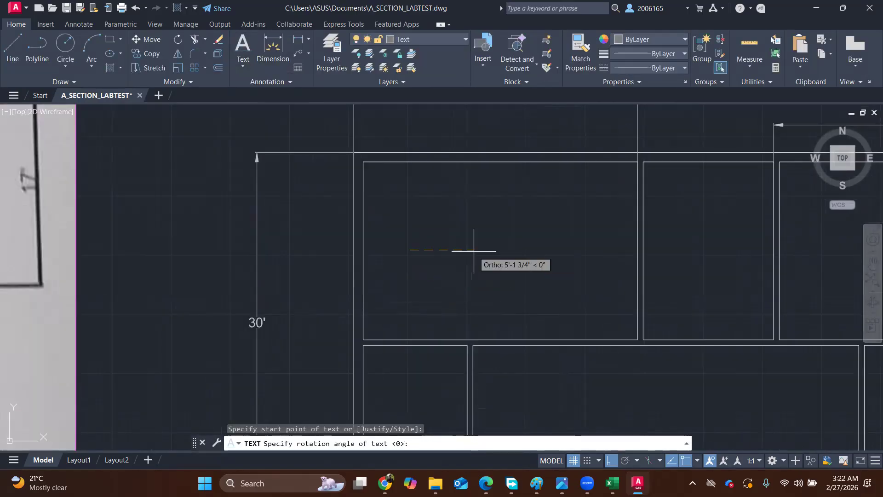
key("Return")
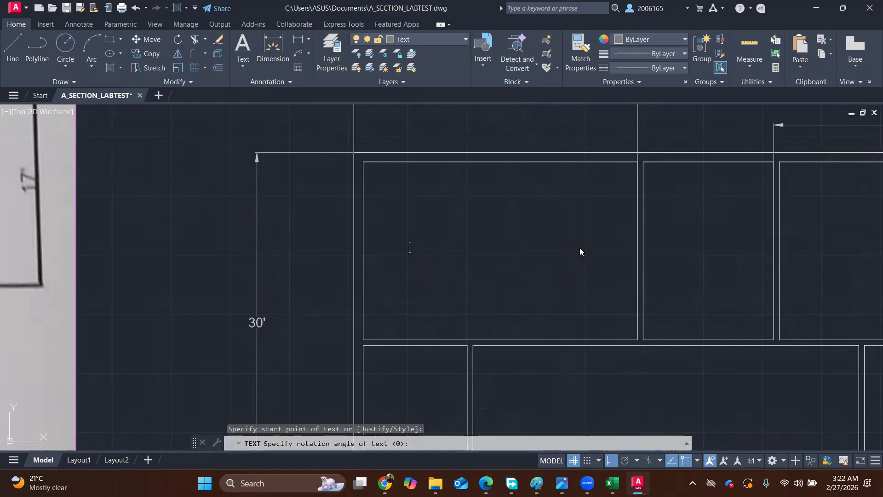
type("Bedroom")
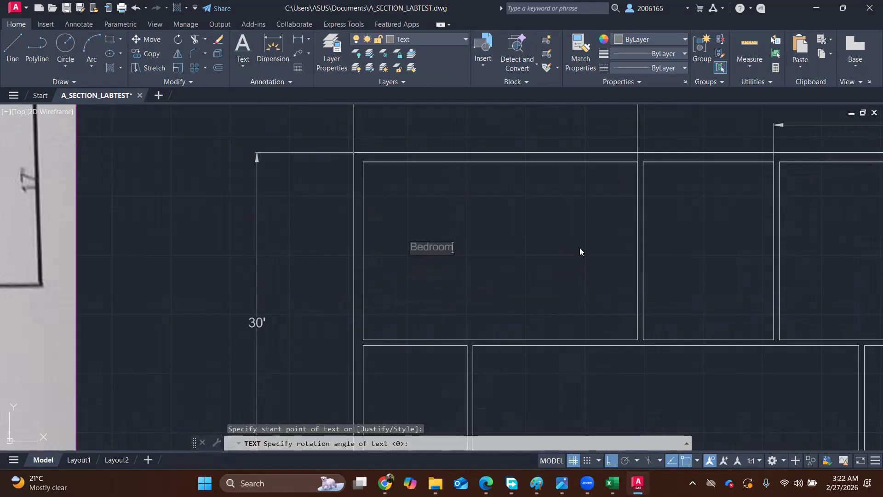
type(" 1")
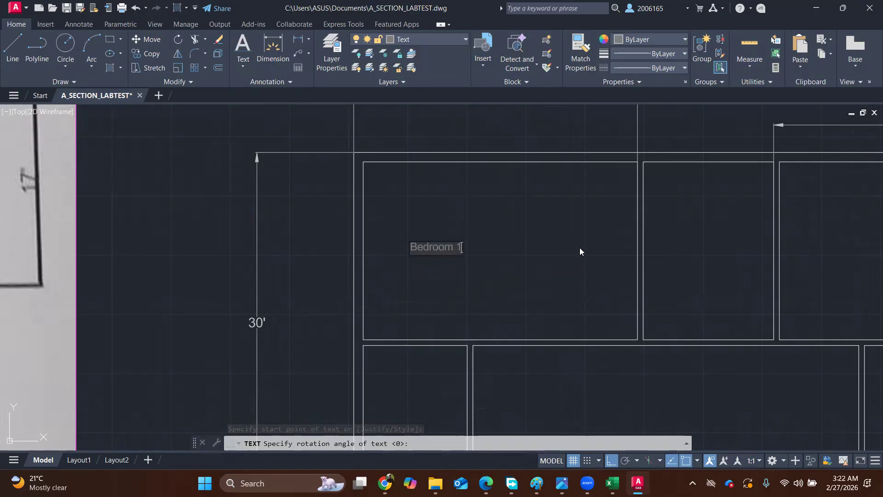
key("Return")
key("BackSpace")
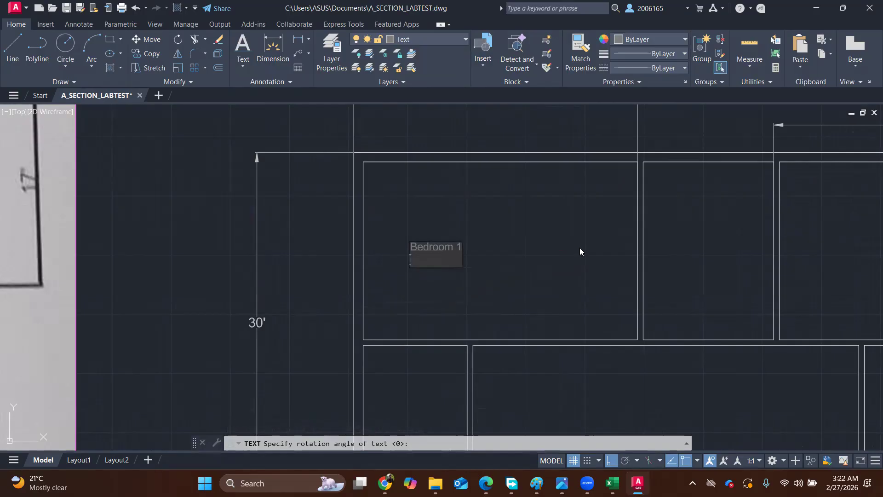
Label the remaining rooms Washroom 1, Bedroom 2, Kitchen, Dining & Drawing Space and Washroom 2 as in the reference photo.
scroll(590, 233, "down", 5)
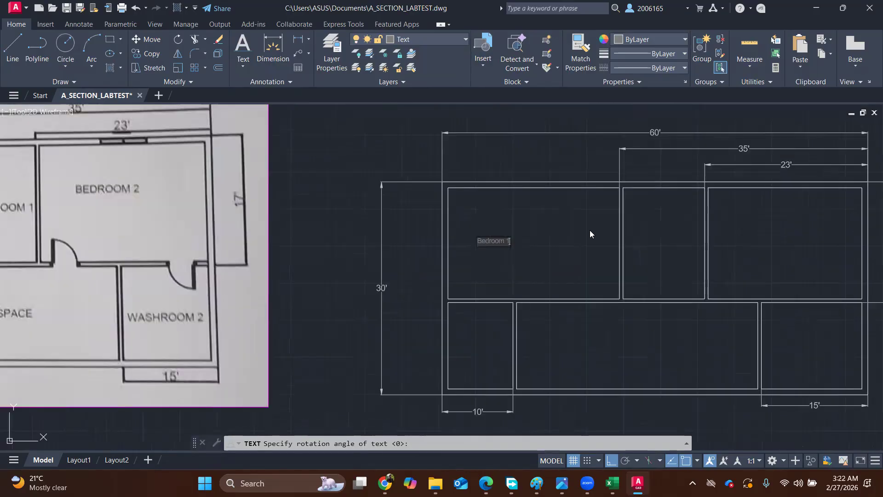
middle_click_drag(589, 230, 543, 240)
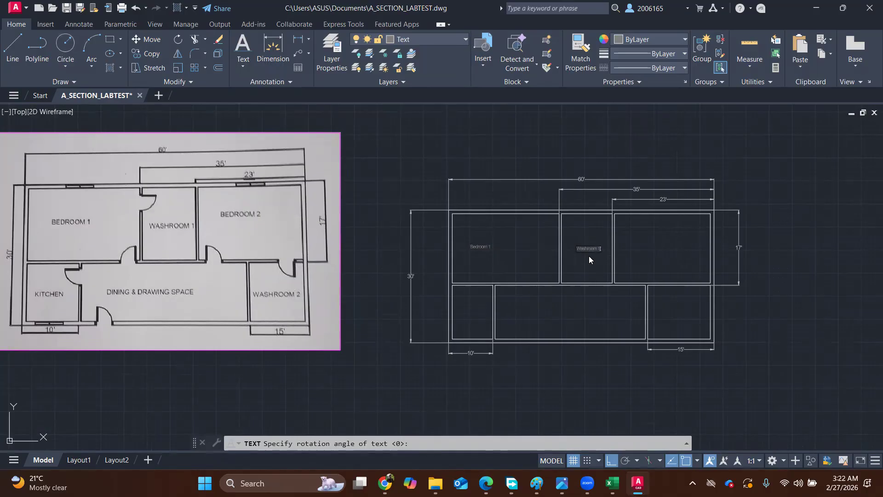
left_click(646, 249)
left_click(547, 310)
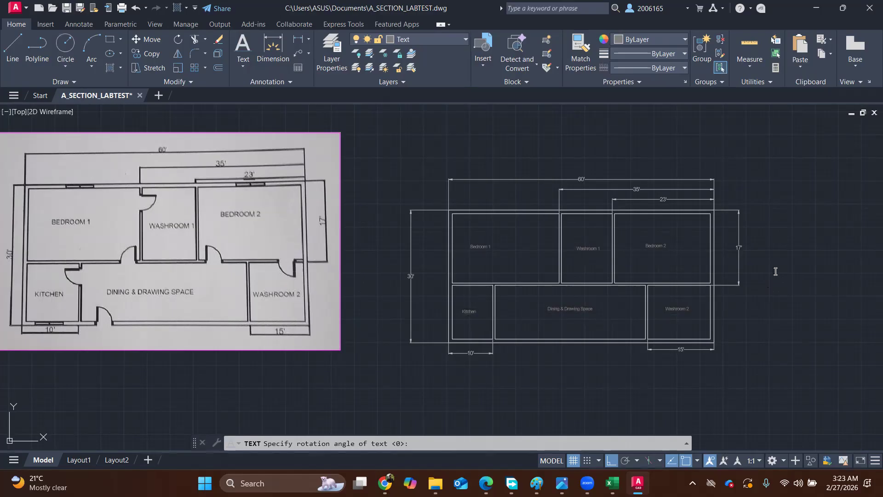
key("Escape")
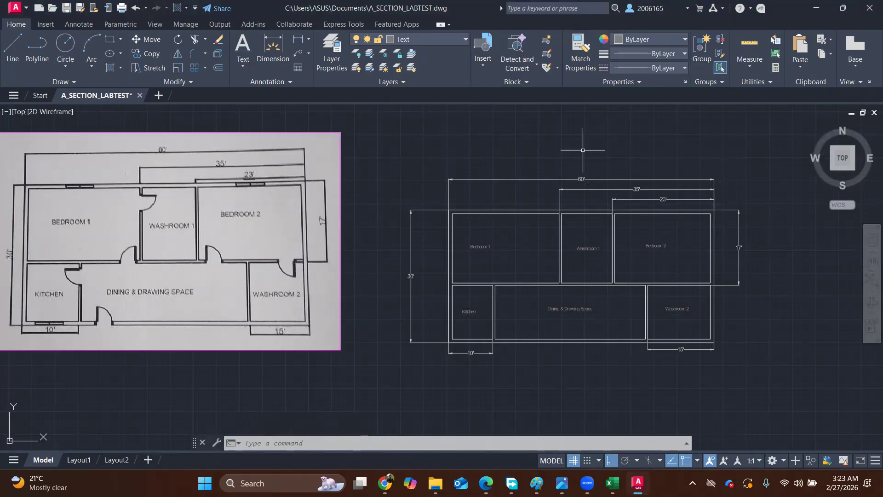
Turn off the Text and Dimensions layers and make Windows the current layer.
scroll(537, 213, "up", 2)
scroll(538, 213, "down", 2)
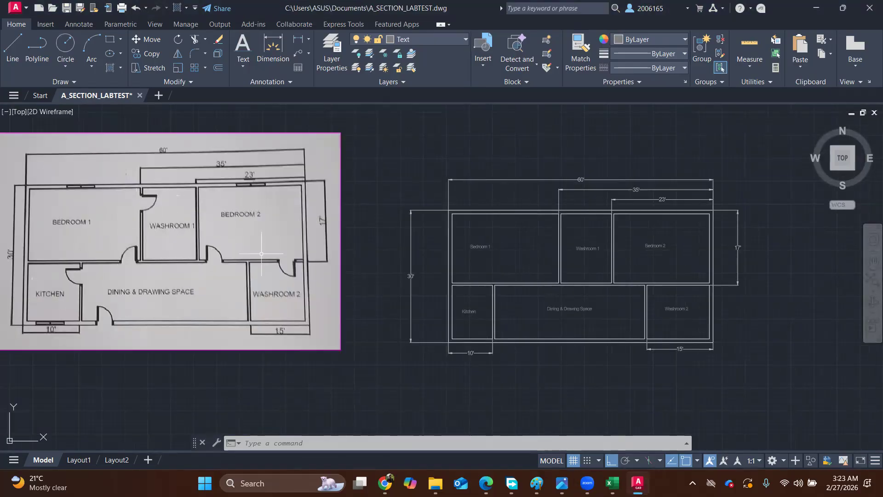
scroll(551, 227, "down", 2)
scroll(522, 201, "up", 2)
mouse_move(521, 200)
middle_mouse_down()
mouse_move(569, 198)
mouse_move(527, 177)
middle_mouse_up()
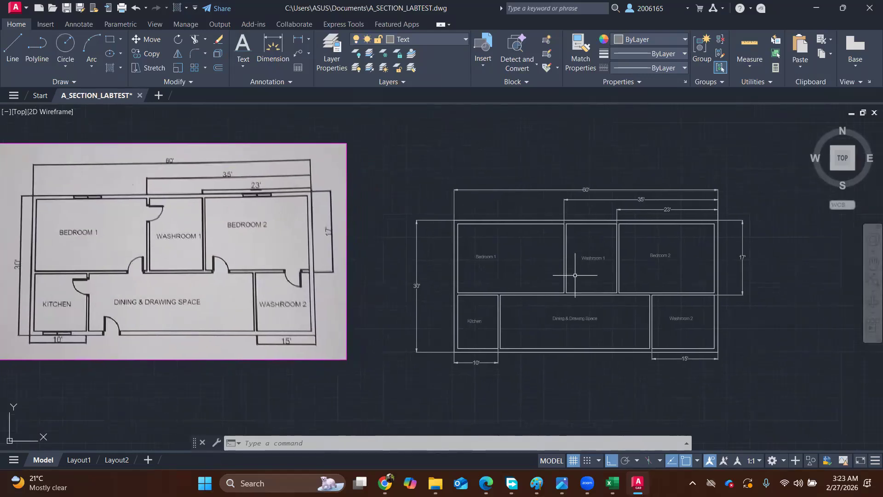
left_click(412, 38)
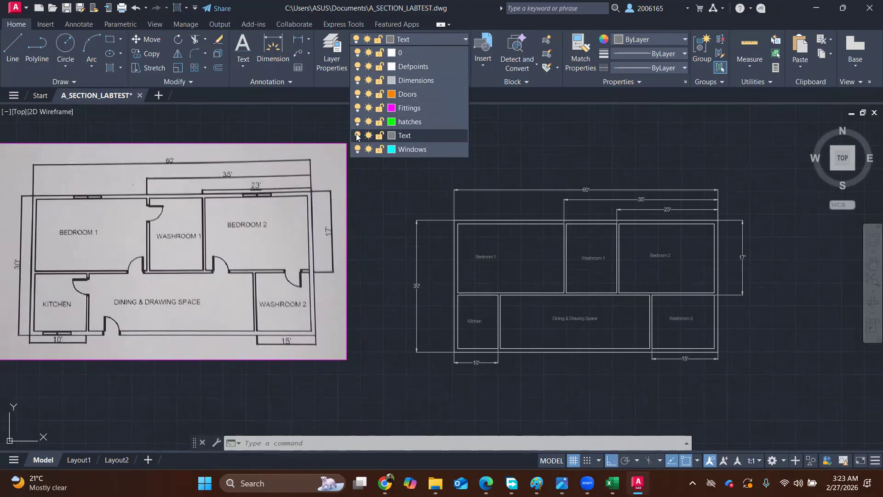
left_click(357, 135)
left_click(363, 220)
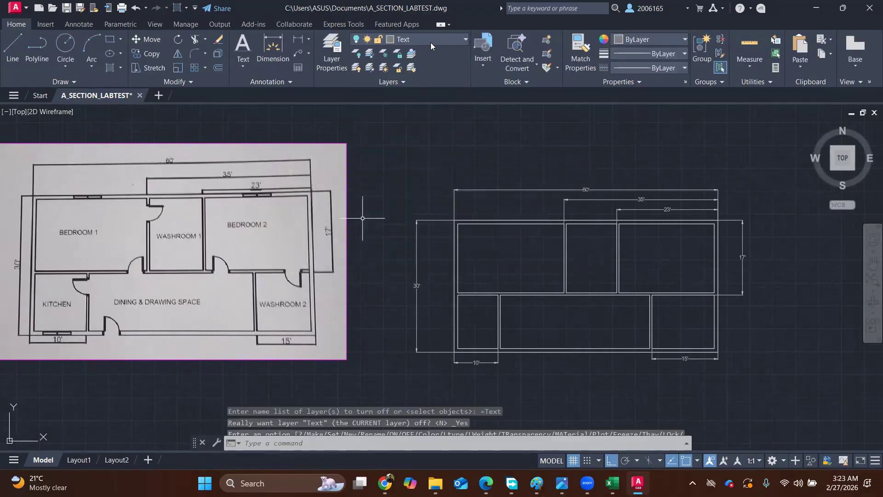
left_click(430, 41)
left_click(358, 80)
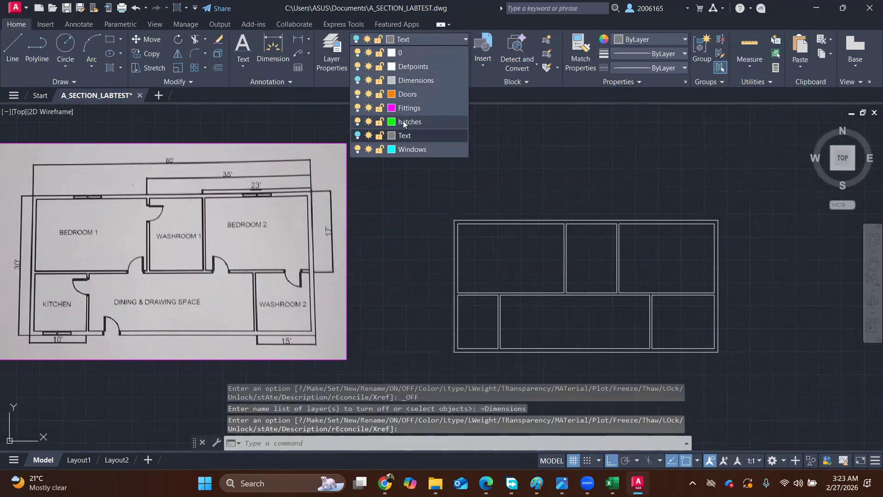
left_click(412, 149)
Insert the Outer Window (Big) block in the upper exterior wall of Bedroom 2, following the reference photo.
middle_click_drag(214, 208, 243, 209)
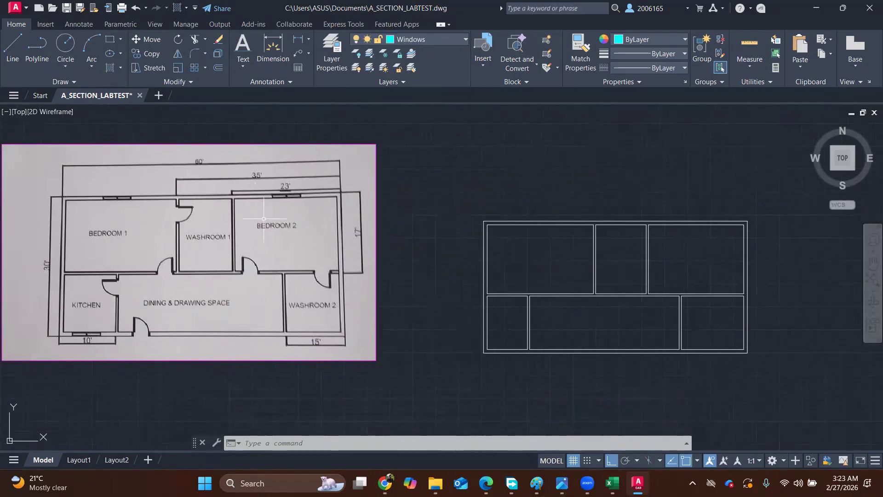
mouse_move(529, 223)
middle_mouse_down()
mouse_move(525, 211)
mouse_move(417, 209)
middle_mouse_up()
scroll(594, 158, "up", 2)
middle_click_drag(616, 183, 593, 100)
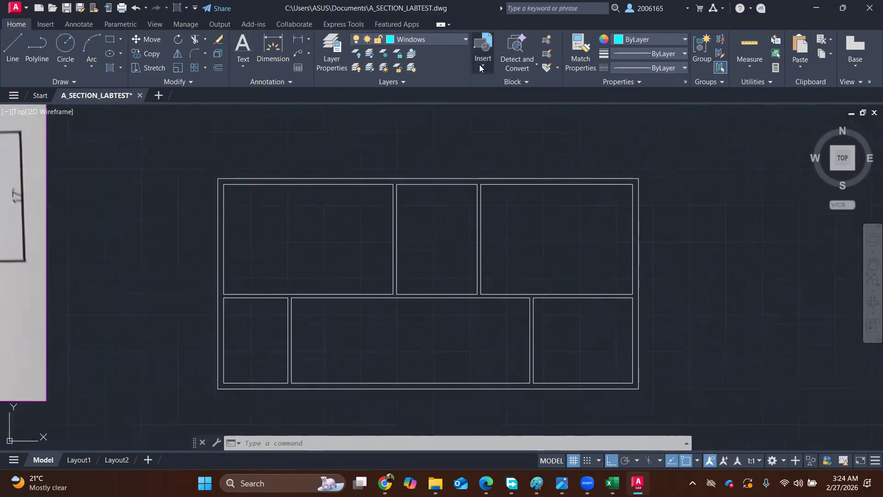
left_click(481, 63)
scroll(563, 124, "down", 1)
scroll(562, 125, "down", 2)
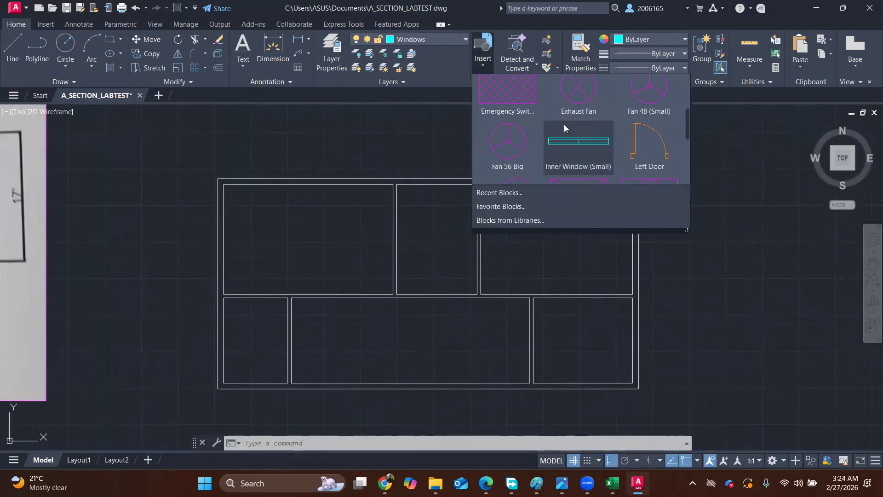
scroll(570, 130, "up", 1)
scroll(572, 129, "down", 1)
scroll(574, 131, "down", 1)
left_click(508, 150)
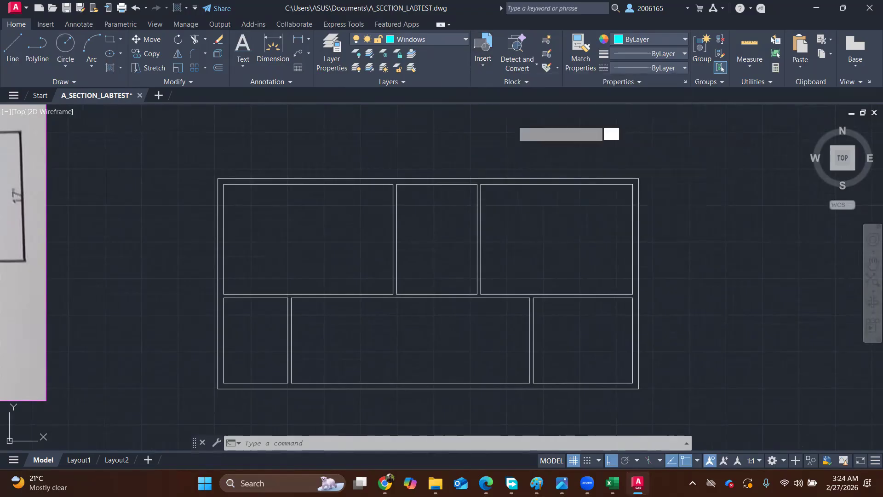
left_click(557, 183)
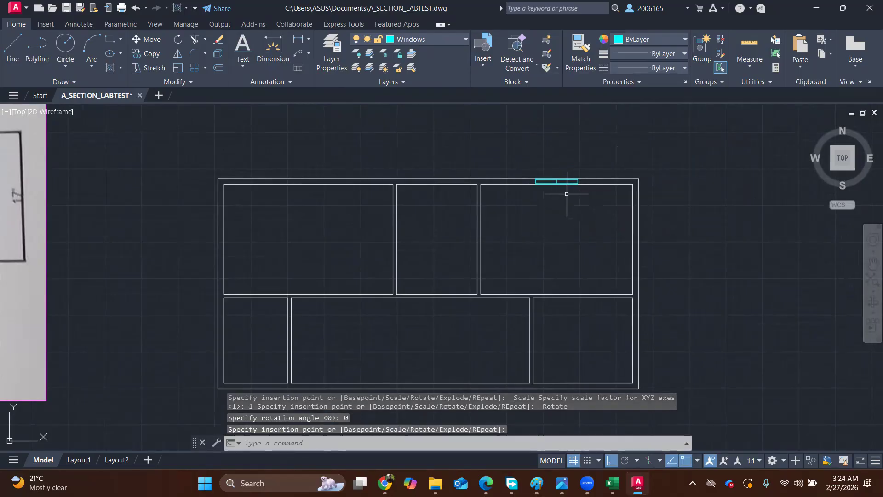
Insert another Outer Window (Big) block in the upper exterior wall of Bedroom 1.
left_click(483, 51)
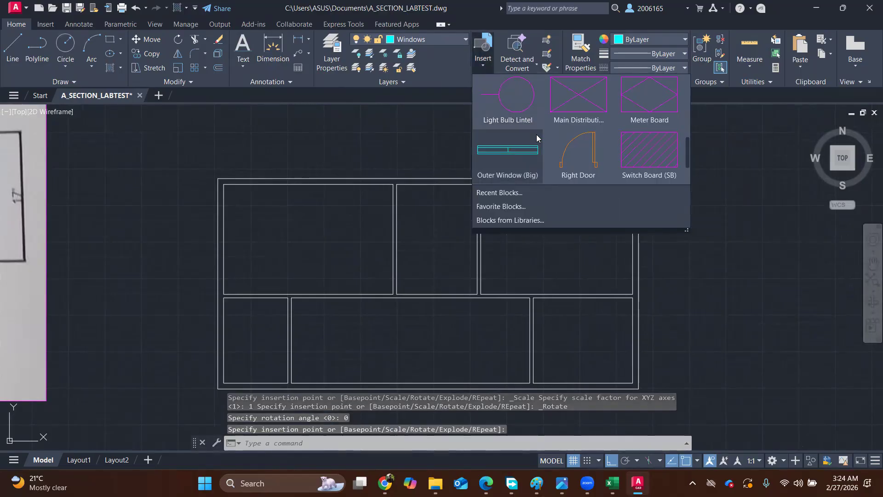
left_click(517, 147)
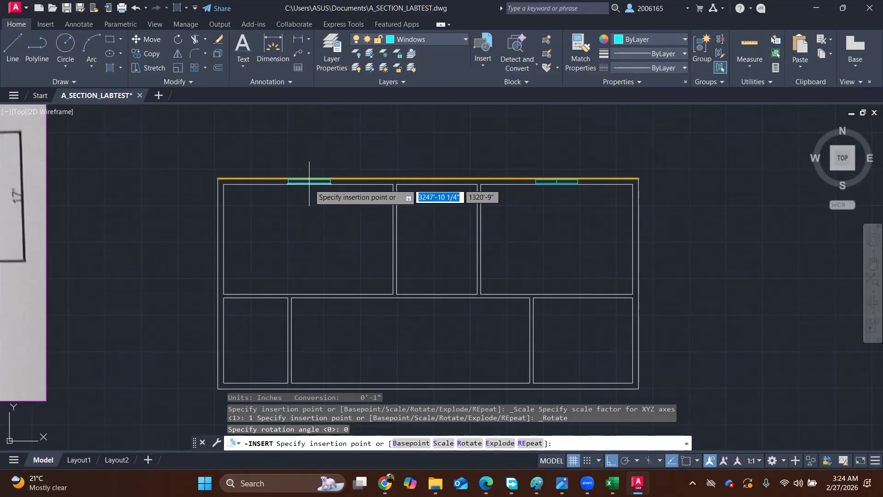
left_click(309, 181)
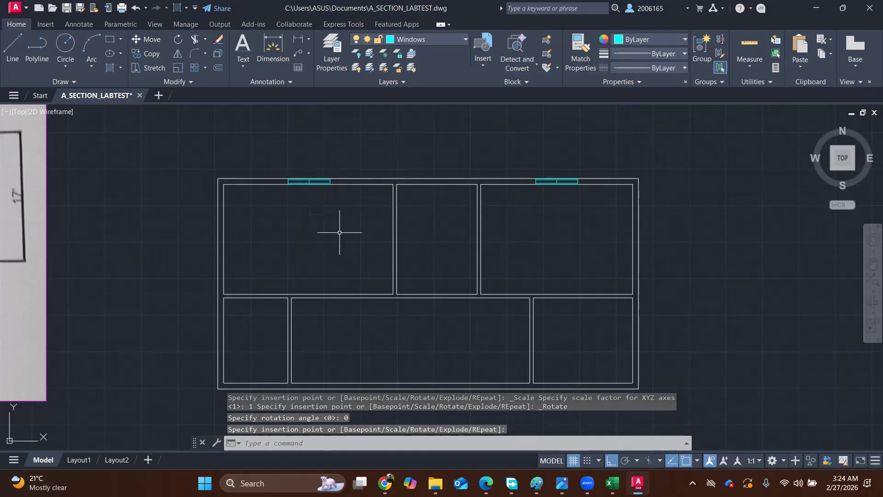
Insert an Outer Window (Big) block in the lower exterior wall of the Kitchen, as in the reference photo.
left_click(481, 67)
scroll(251, 180, "down", 2)
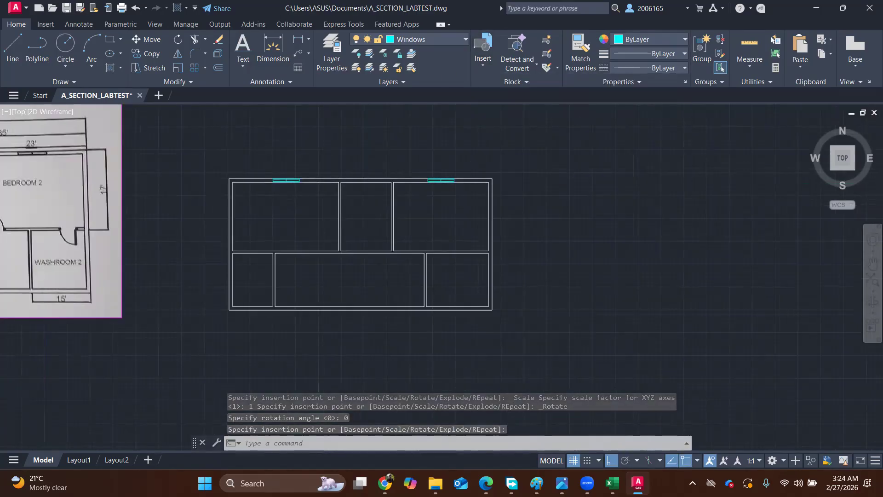
scroll(237, 171, "down", 2)
middle_click_drag(238, 172, 505, 179)
scroll(374, 215, "up", 4)
middle_click_drag(293, 218, 340, 240)
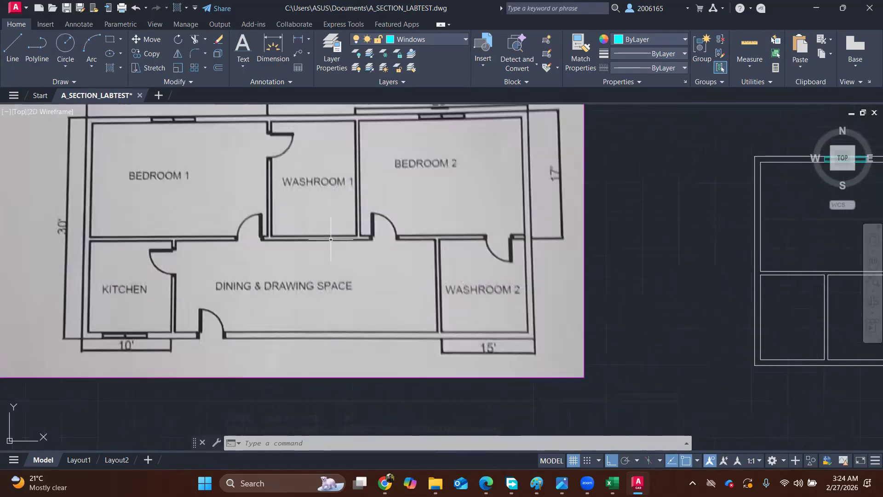
scroll(331, 239, "down", 2)
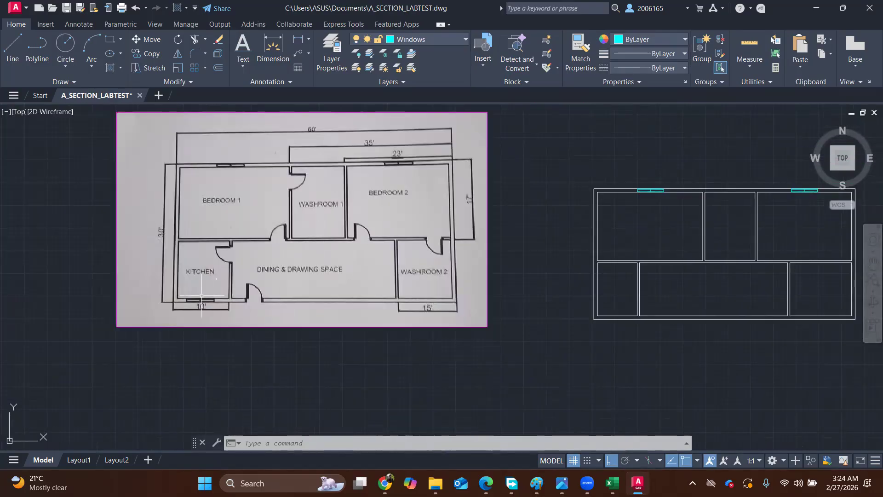
middle_click_drag(610, 164, 448, 174)
left_click(483, 48)
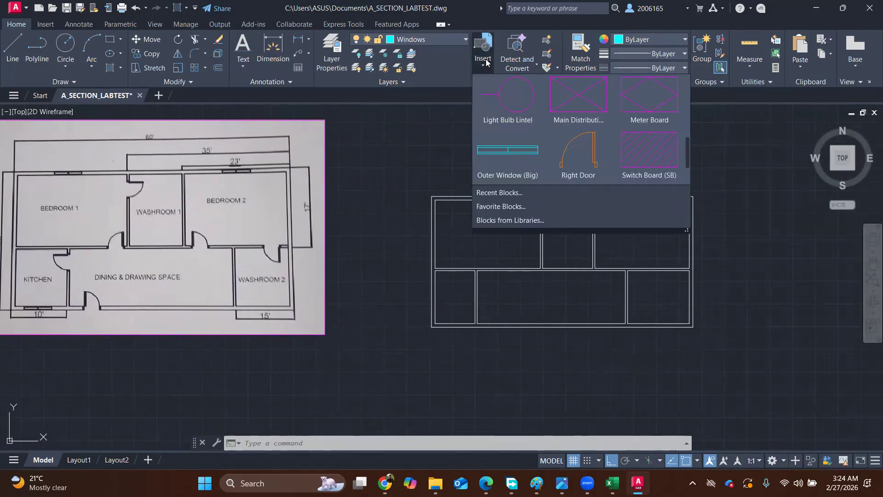
left_click(513, 168)
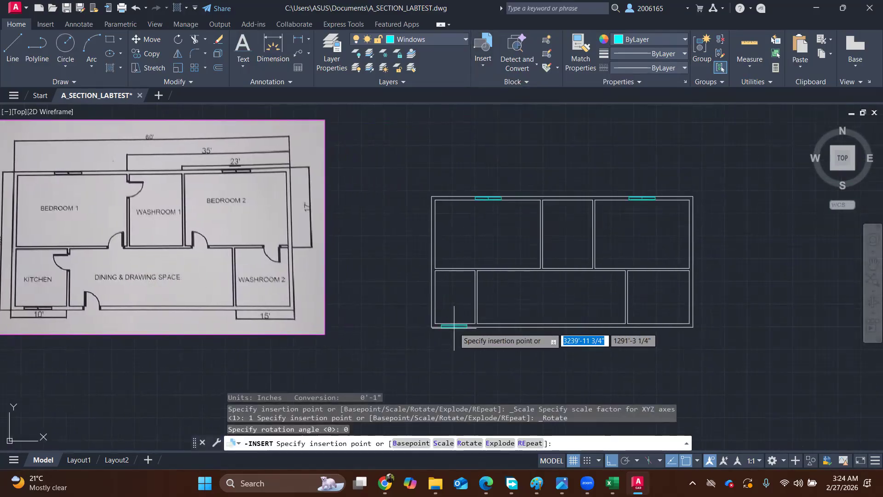
scroll(455, 327, "up", 3)
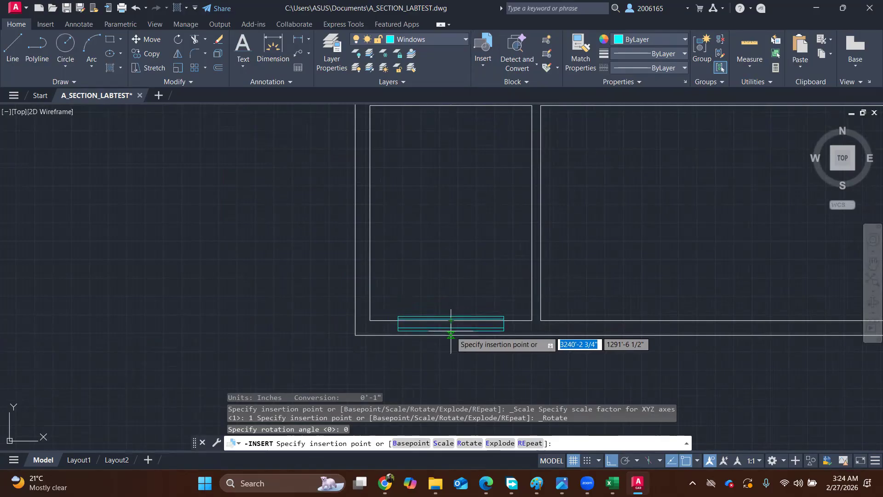
left_click(451, 335)
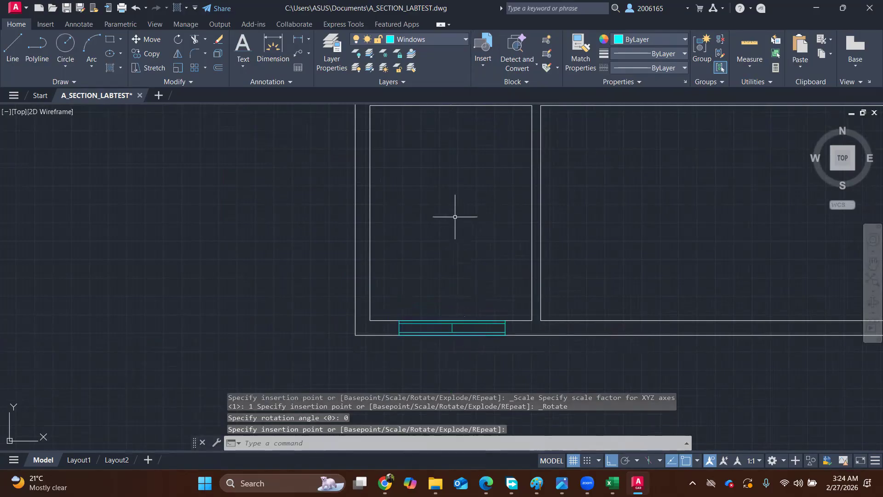
Insert a Right Door block in the wall between Bedroom 1 and the dining space, close to the Washroom 1 wall.
scroll(455, 217, "down", 4)
middle_click_drag(543, 198, 595, 201)
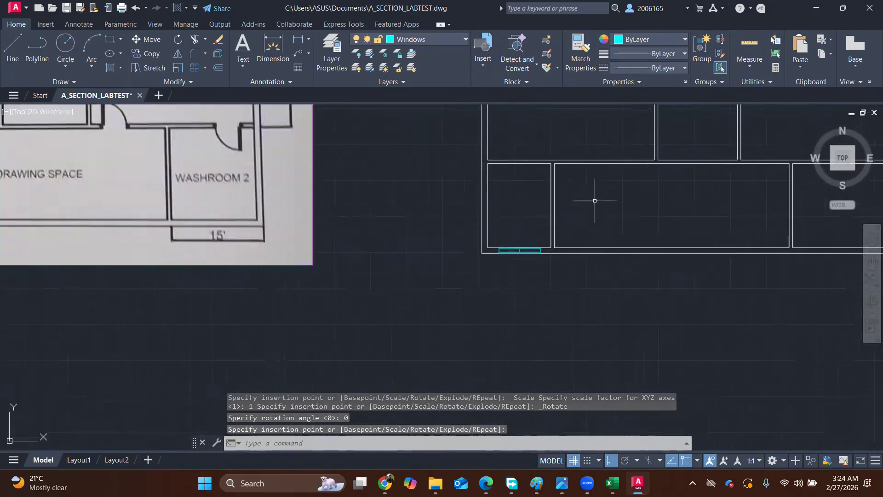
scroll(550, 232, "down", 4)
mouse_move(372, 223)
middle_mouse_down()
mouse_move(377, 254)
mouse_move(352, 283)
middle_mouse_up()
scroll(348, 243, "up", 2)
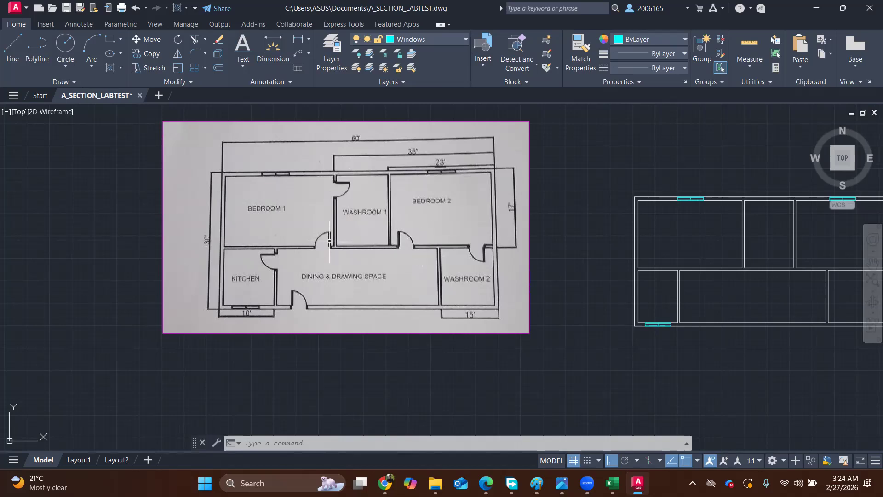
middle_click_drag(516, 191, 425, 201)
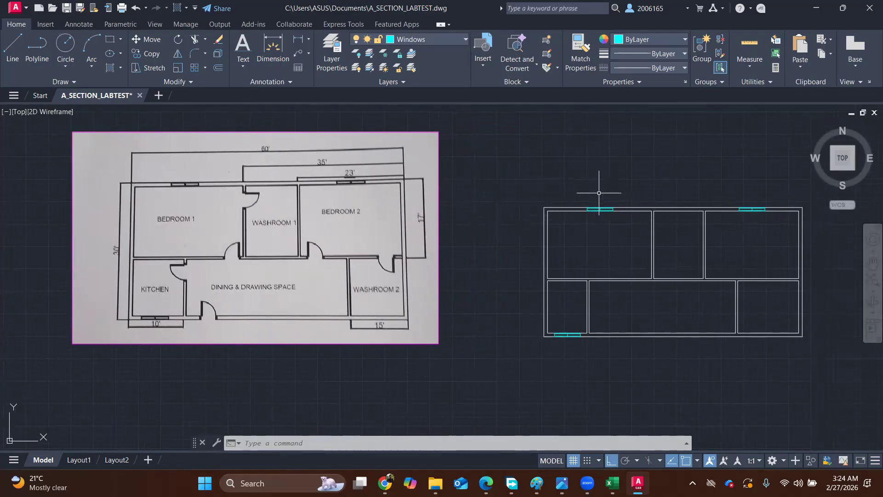
middle_click_drag(593, 187, 546, 190)
left_click(479, 63)
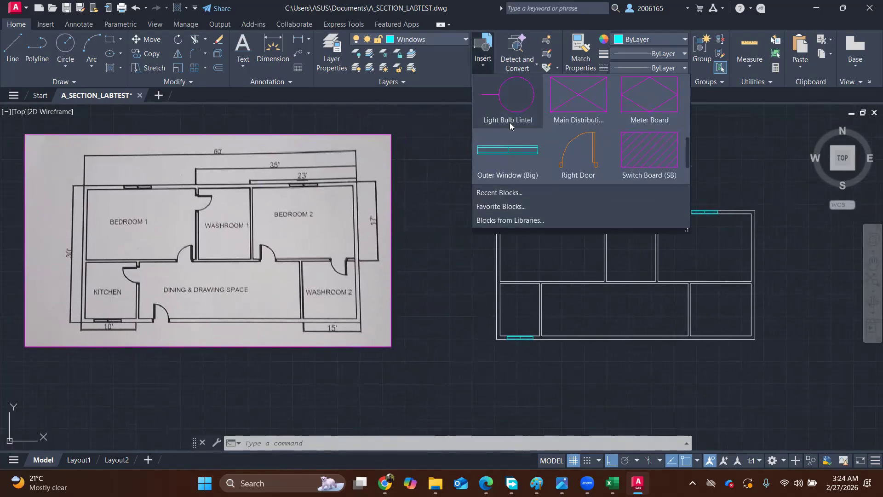
left_click(577, 152)
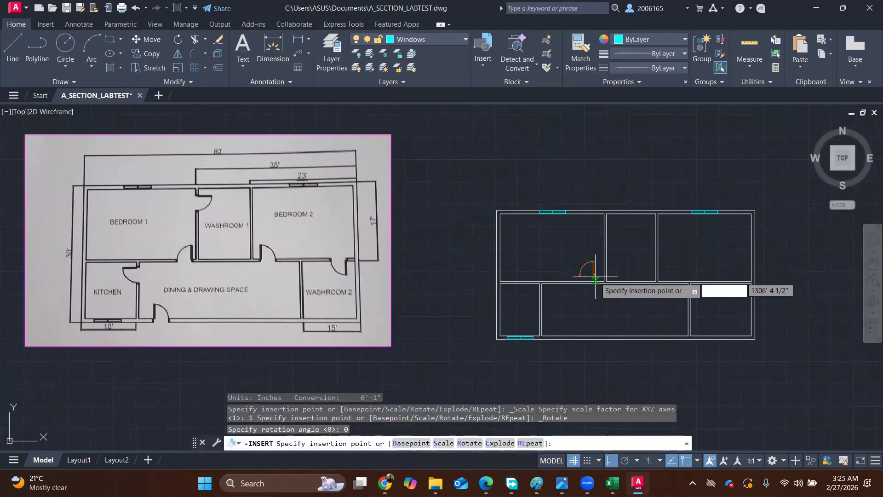
scroll(593, 279, "up", 5)
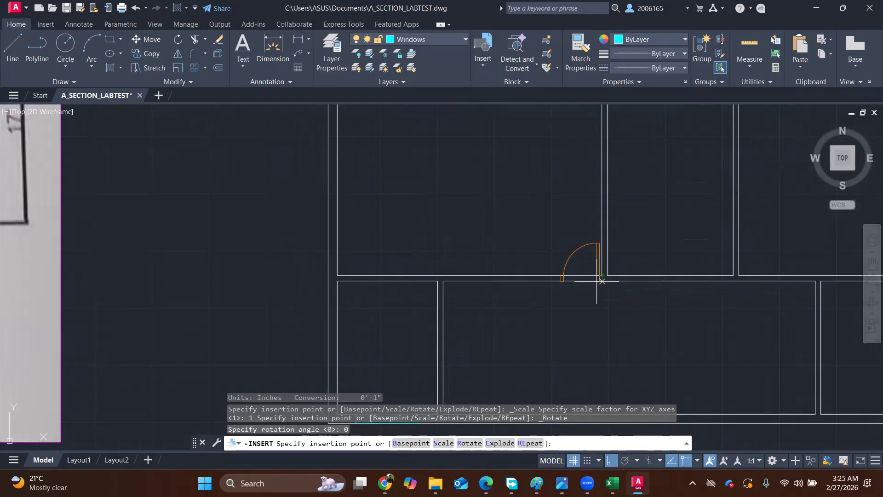
left_click(592, 279)
Start inserting a Right Door block for the Kitchen, trying a rotation of -90 and then 90 degrees.
scroll(444, 223, "down", 6)
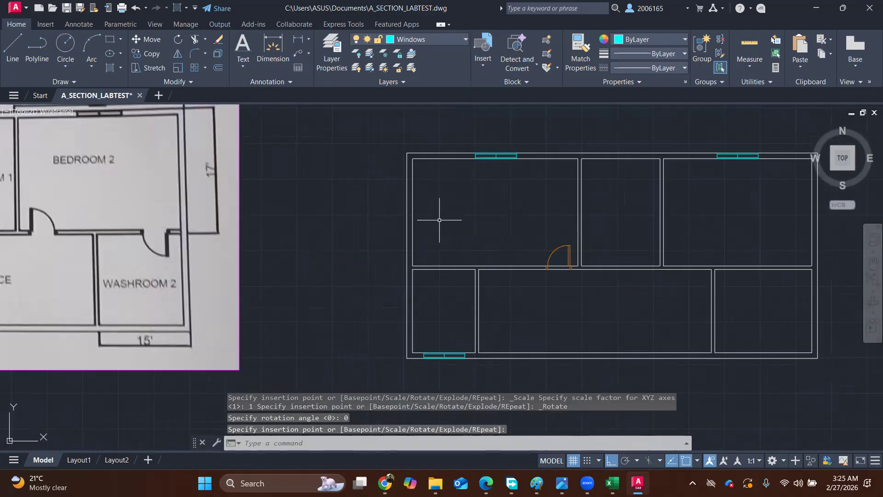
middle_click_drag(192, 231, 265, 222)
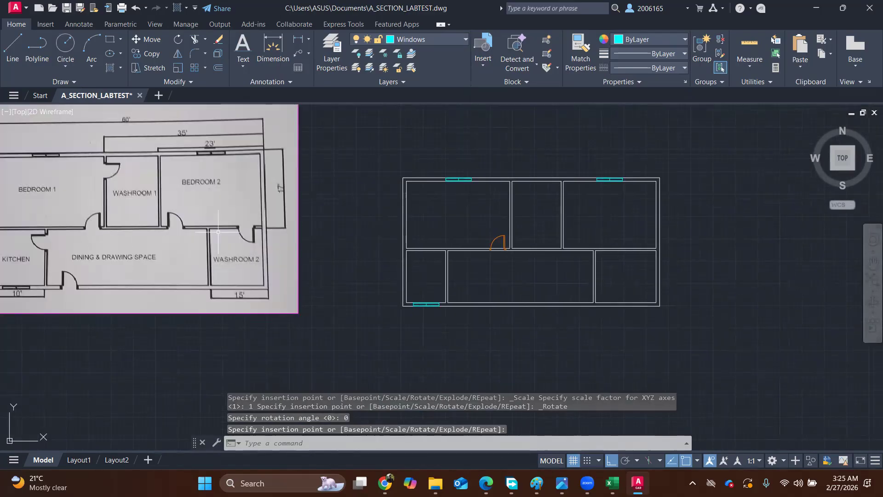
scroll(510, 248, "up", 5)
scroll(533, 256, "down", 5)
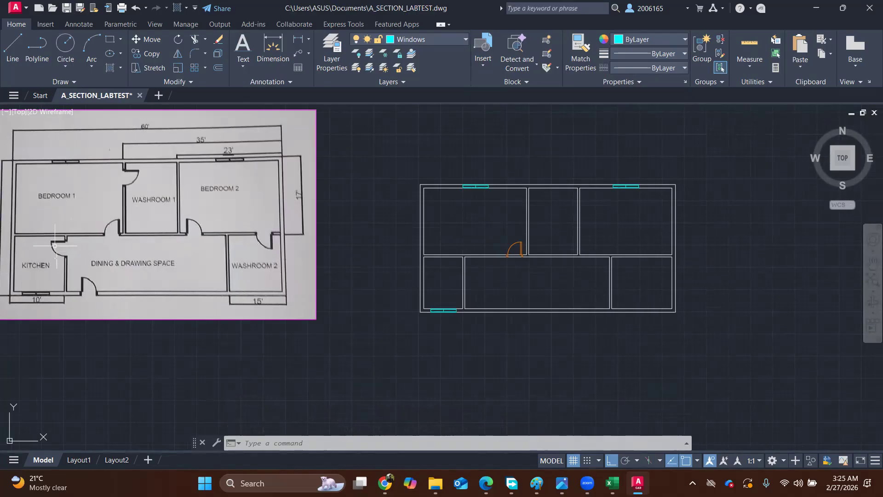
left_click(483, 62)
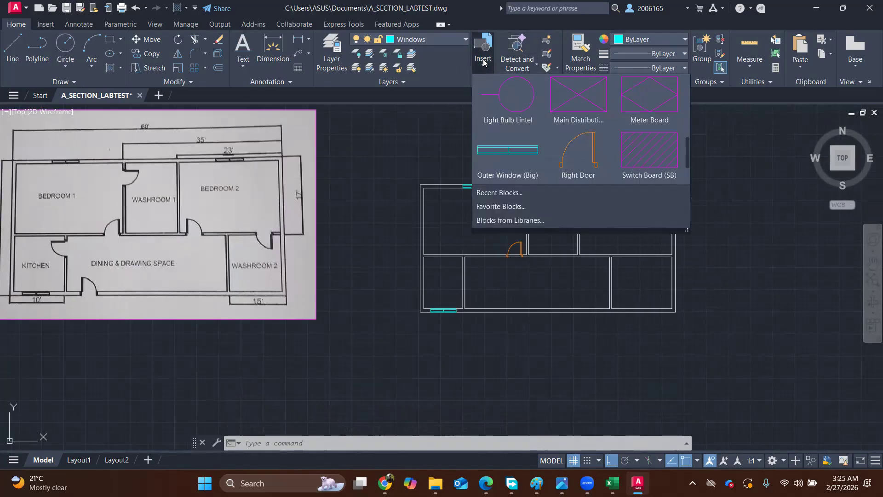
left_click(586, 161)
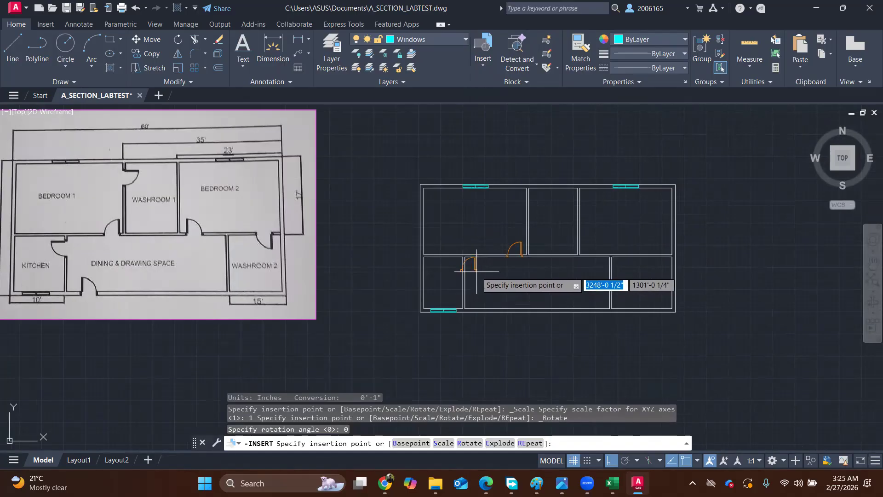
type("r")
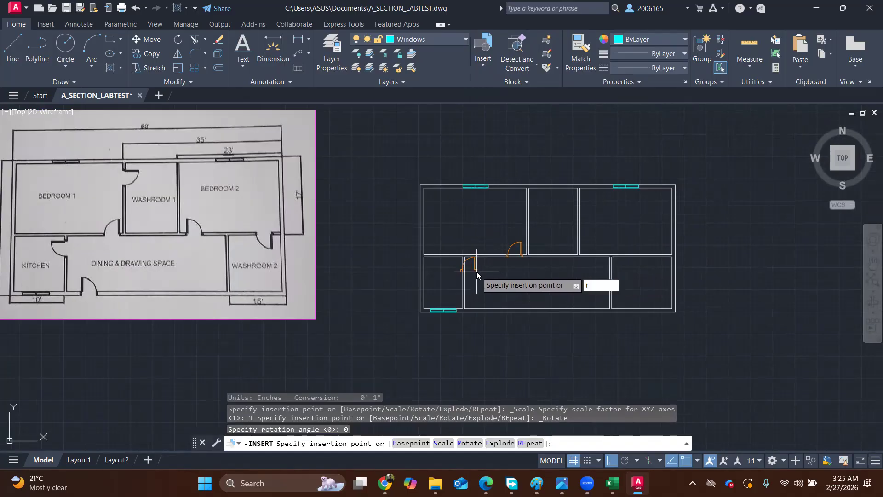
key("Return")
type("-90")
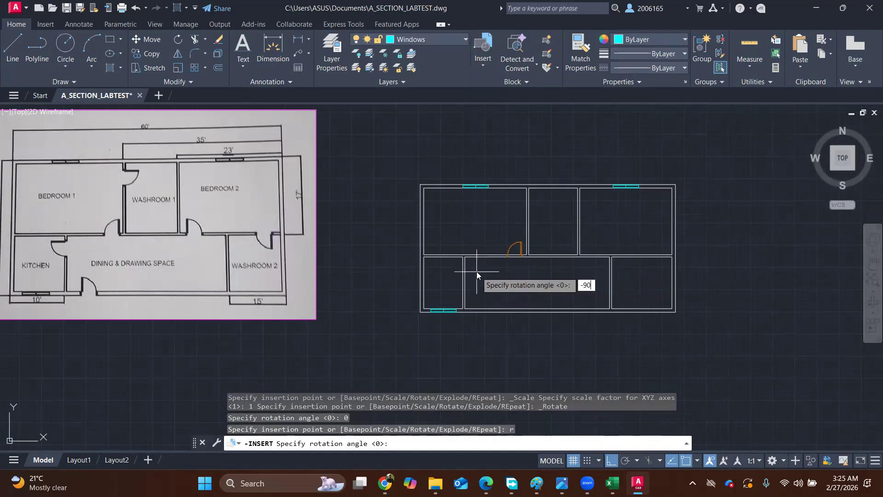
key("Return")
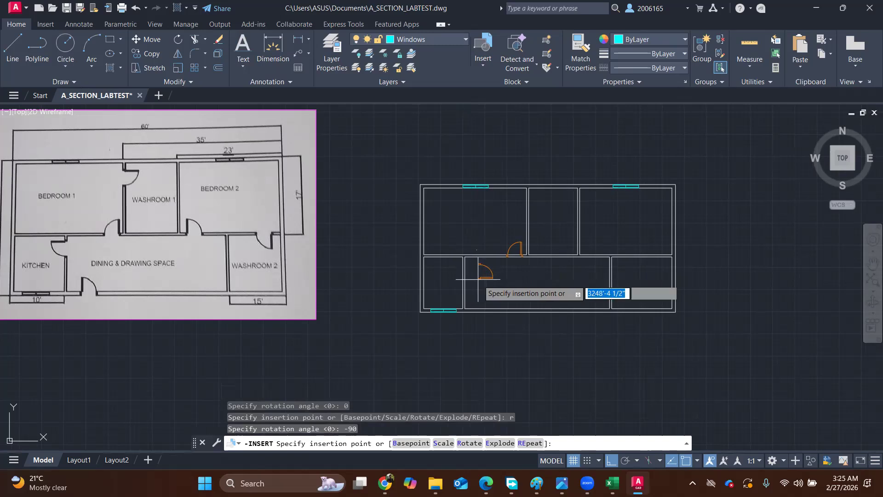
type("r")
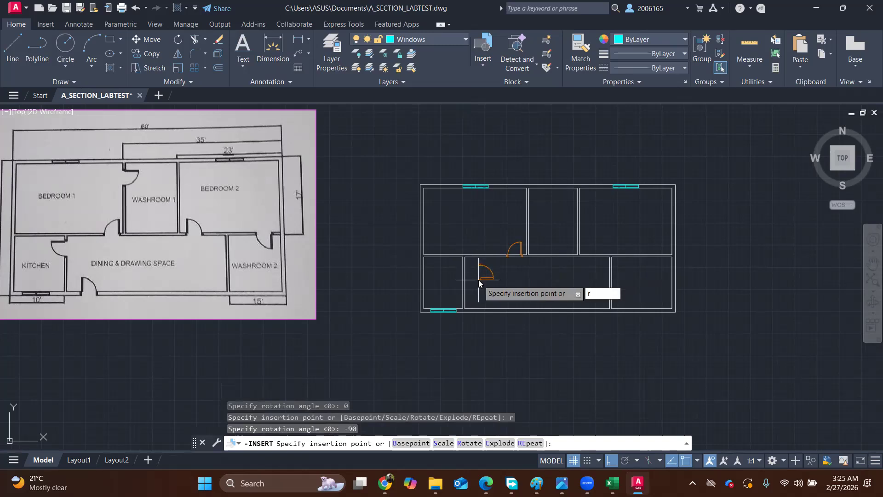
key("Return")
type("90")
key("Return")
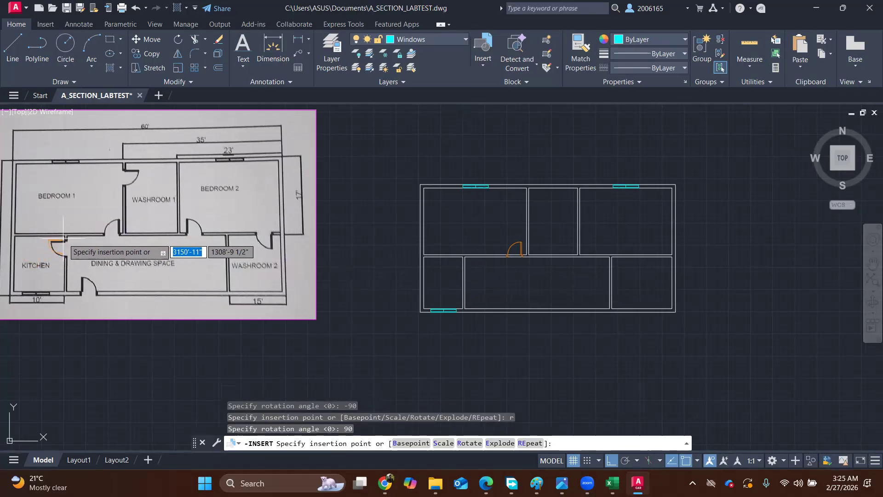
Try to place the rotated Right Door in the wall between the Kitchen and dining space with object snap toggled, and undo the insertion.
scroll(433, 273, "up", 2)
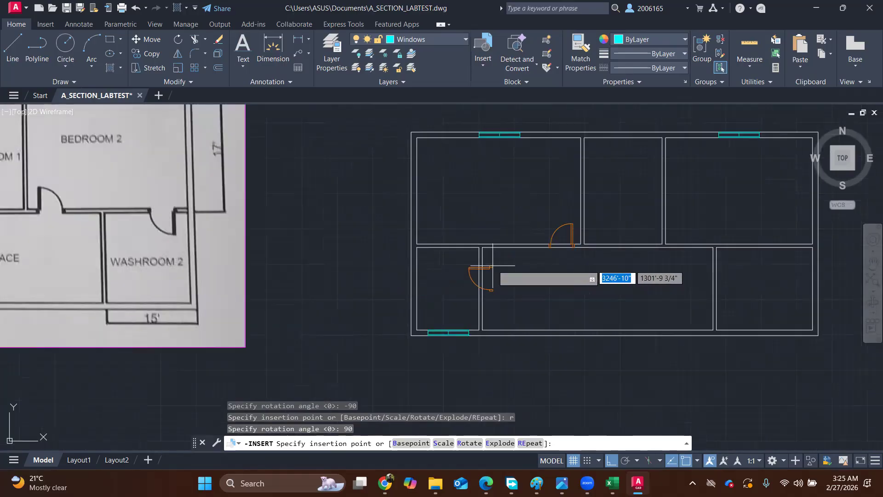
scroll(19, 306, "down", 6)
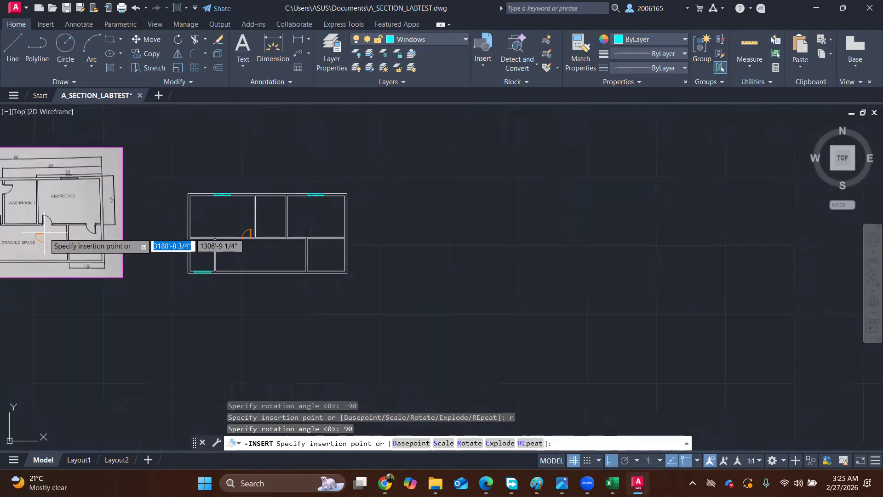
middle_click_drag(40, 246, 168, 237)
scroll(140, 237, "up", 2)
scroll(294, 237, "up", 2)
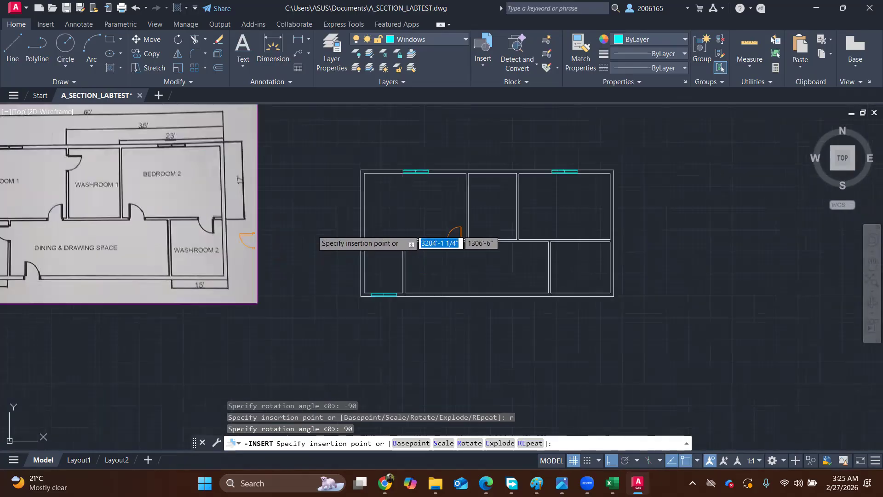
scroll(423, 241, "up", 5)
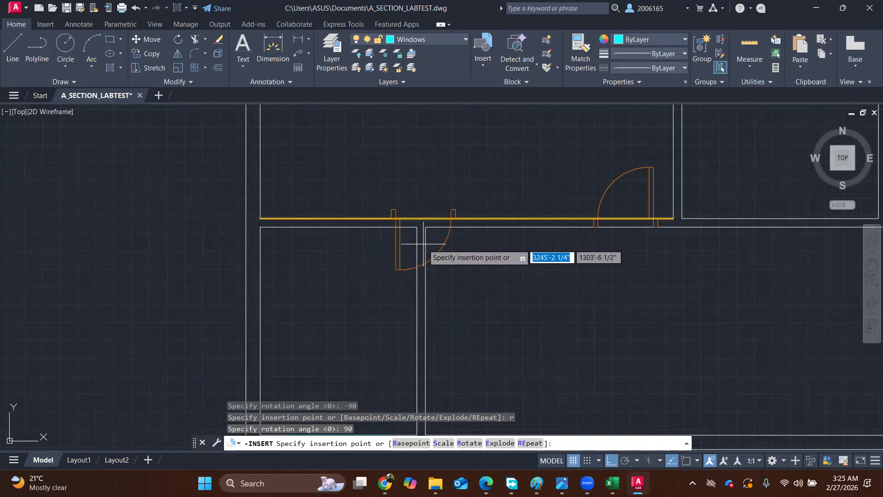
key("F3")
key("F3")
key("F3")
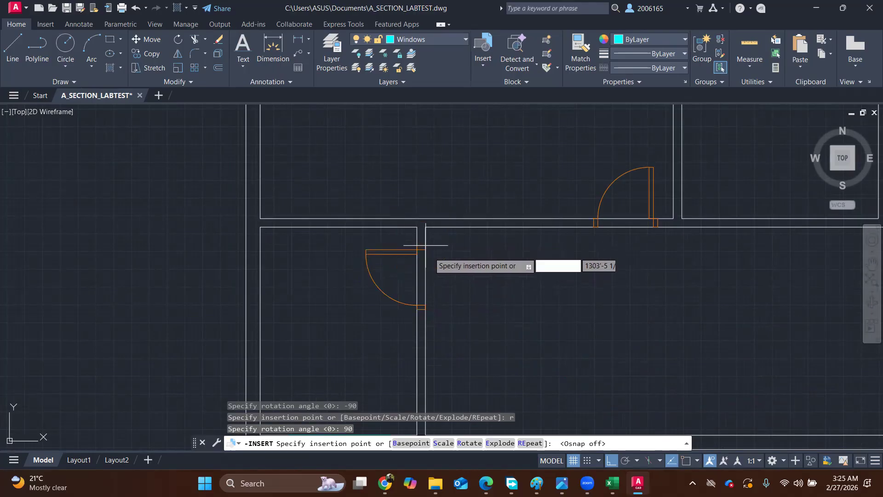
left_click(687, 458)
left_click(696, 461)
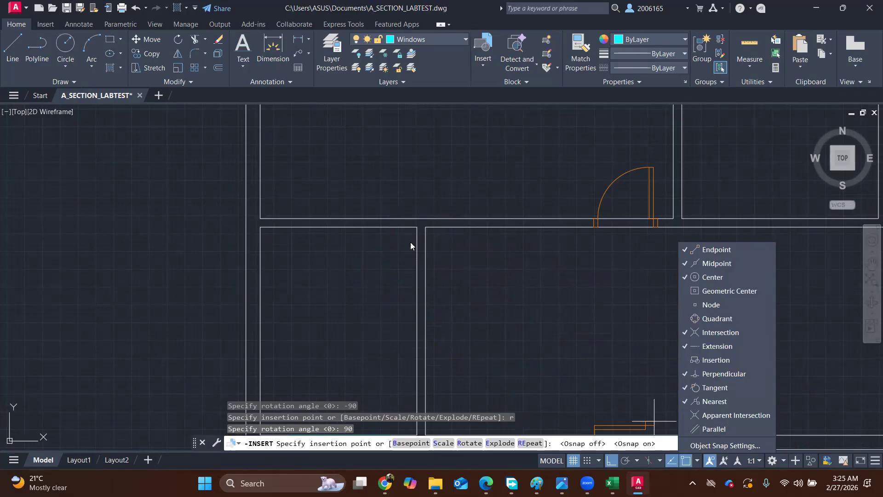
left_click(443, 9)
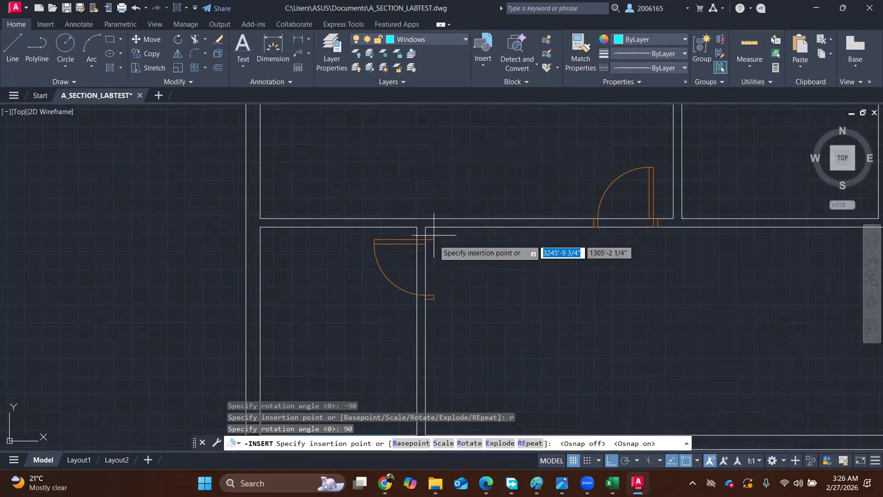
key("F3")
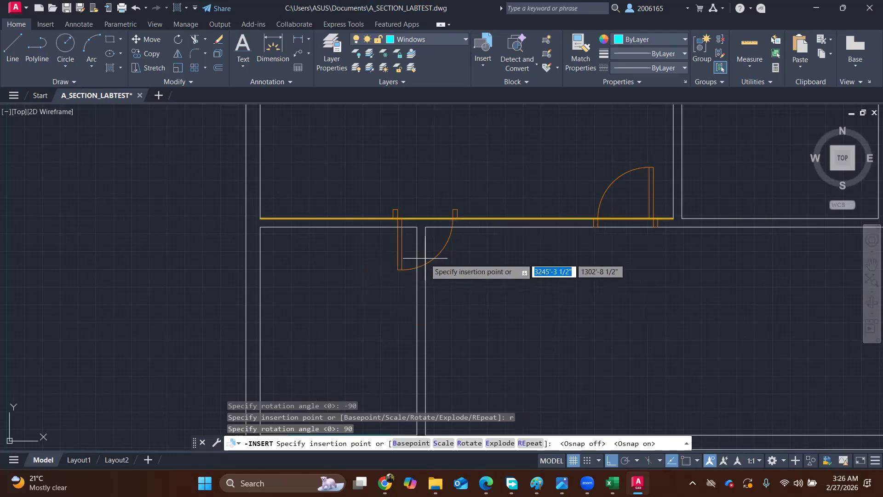
left_click(425, 259)
key("ctrl+z")
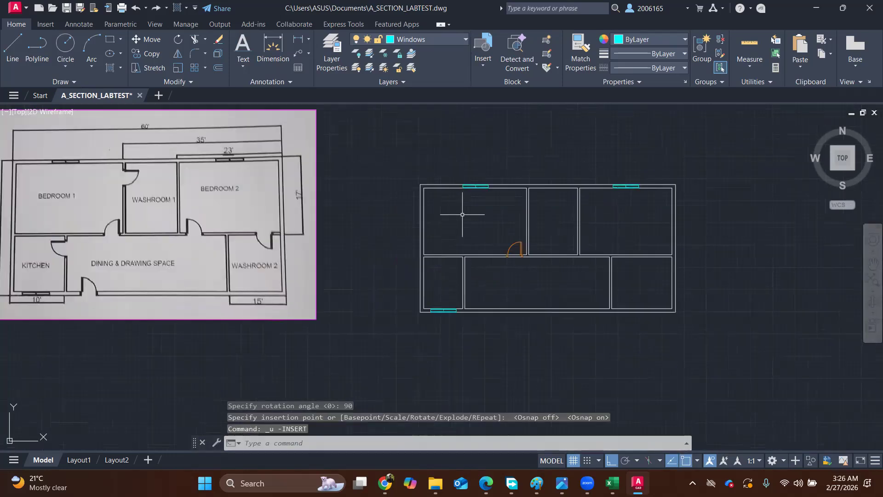
Insert a Right Door block rotated 90 degrees in the wall between the Kitchen and dining space, near its upper end.
left_click(482, 64)
left_click(574, 152)
type("r")
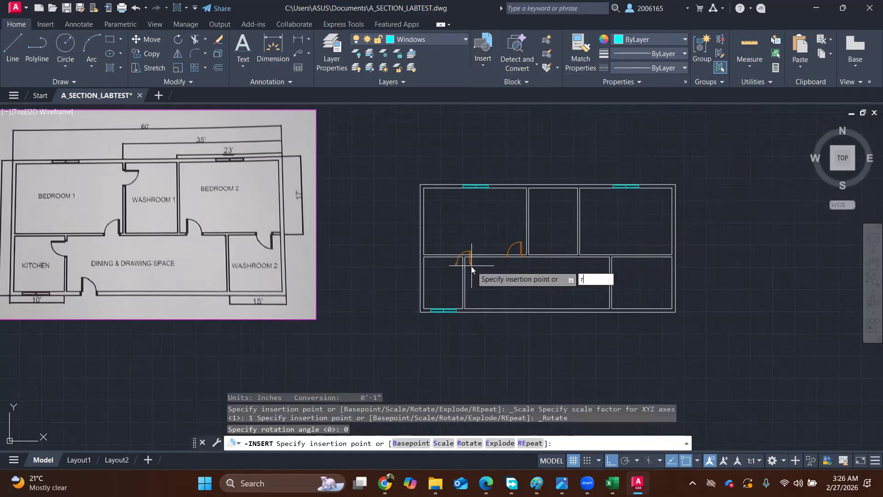
key("Return")
type("90")
key("Return")
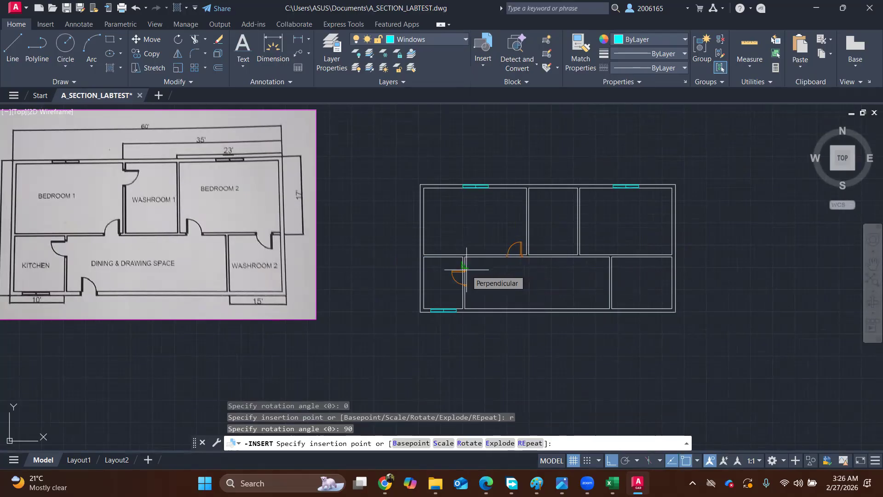
scroll(467, 267, "up", 5)
scroll(467, 270, "up", 3)
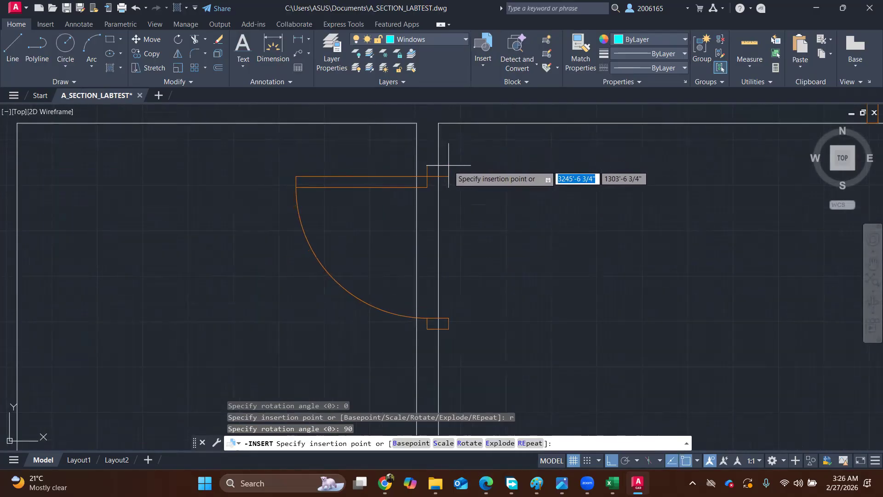
left_click(434, 172)
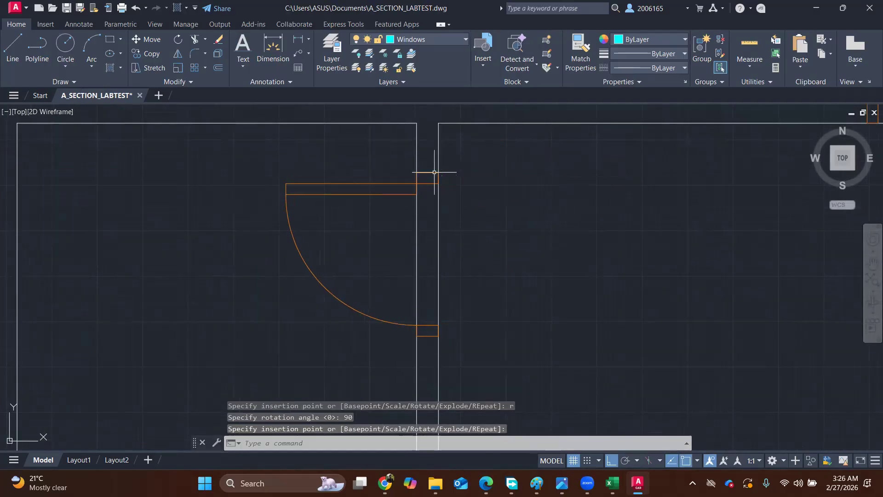
Try a Left Door block in the lower exterior wall of the dining space, a short distance from the Kitchen wall.
scroll(492, 184, "down", 8)
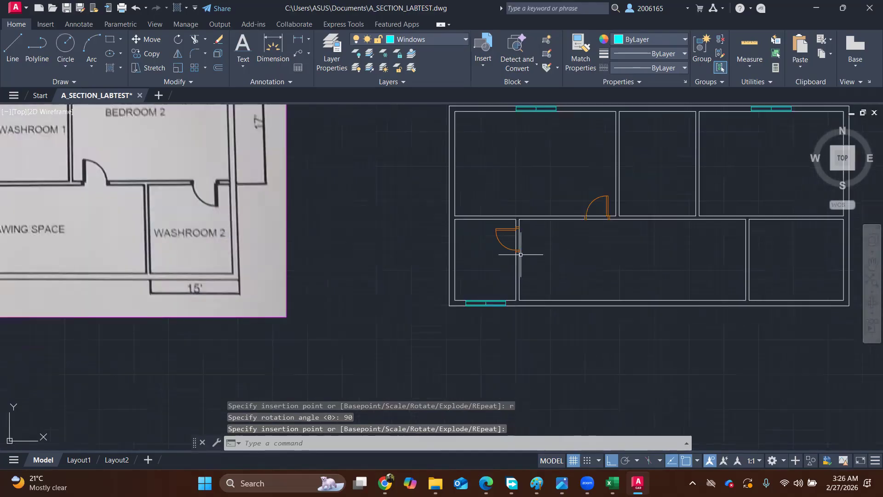
middle_click_drag(392, 206, 474, 232)
middle_click_drag(450, 188, 451, 210)
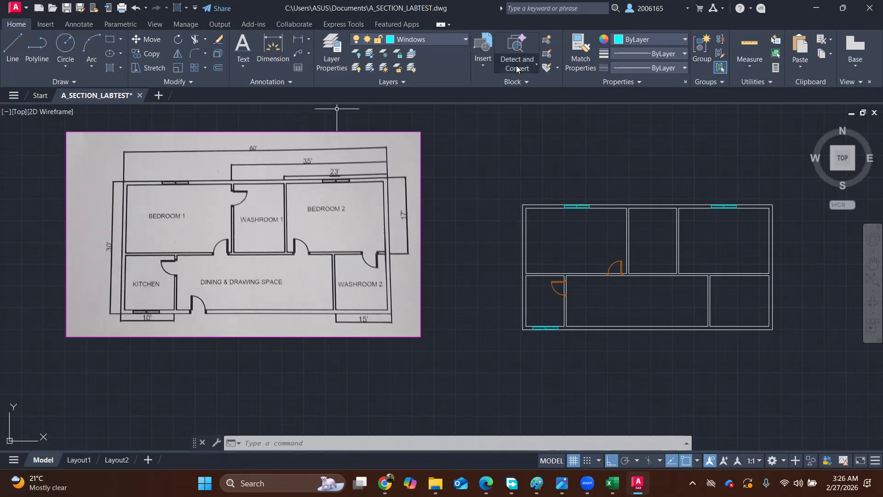
left_click(483, 63)
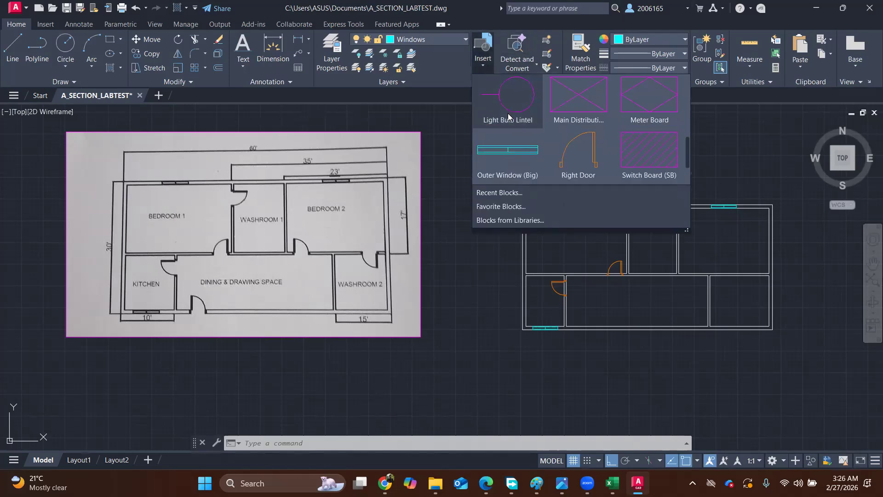
scroll(560, 130, "down", 1)
scroll(560, 129, "up", 2)
scroll(562, 136, "up", 1)
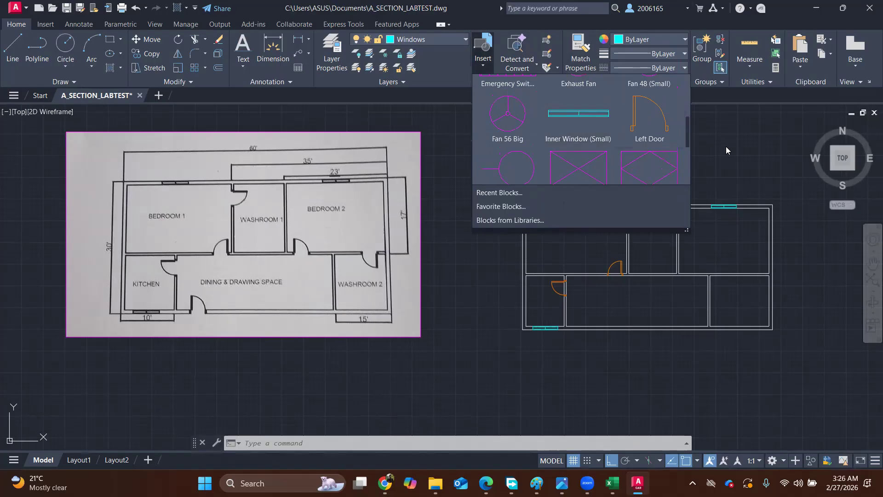
left_click(648, 120)
scroll(579, 329, "up", 5)
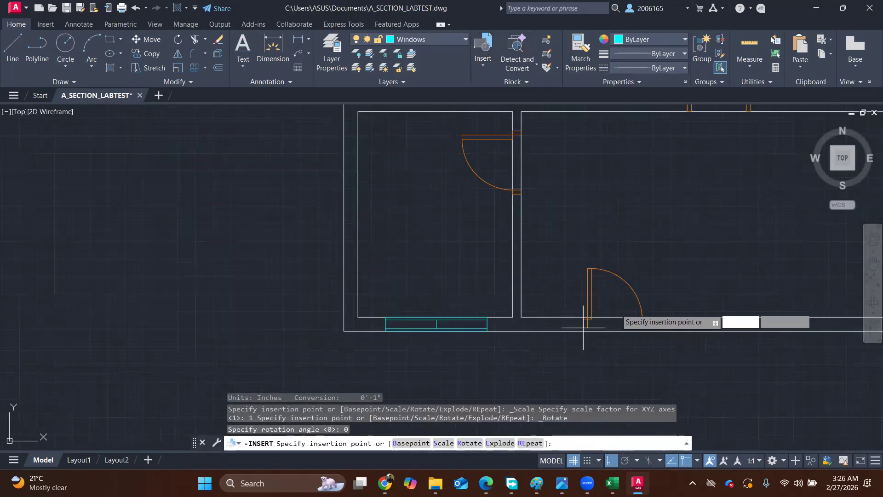
left_click(608, 330)
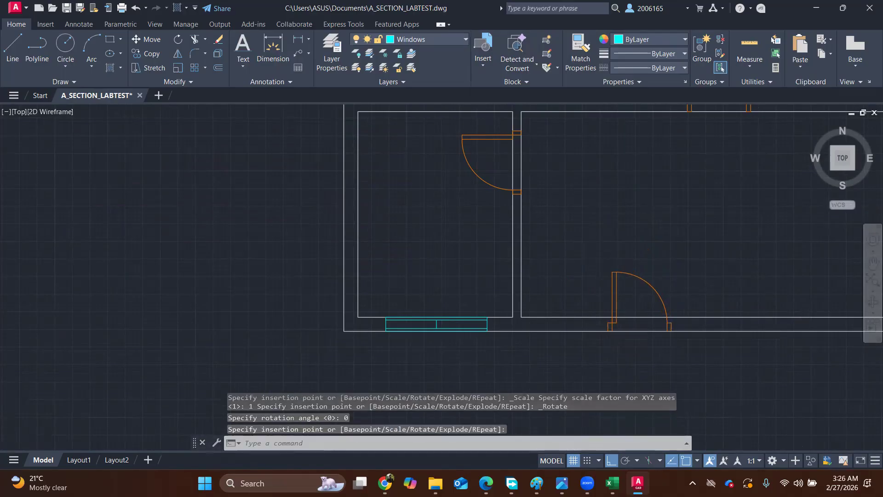
Undo the Left Door insertion in the lower exterior wall.
scroll(576, 228, "down", 3)
scroll(370, 222, "down", 2)
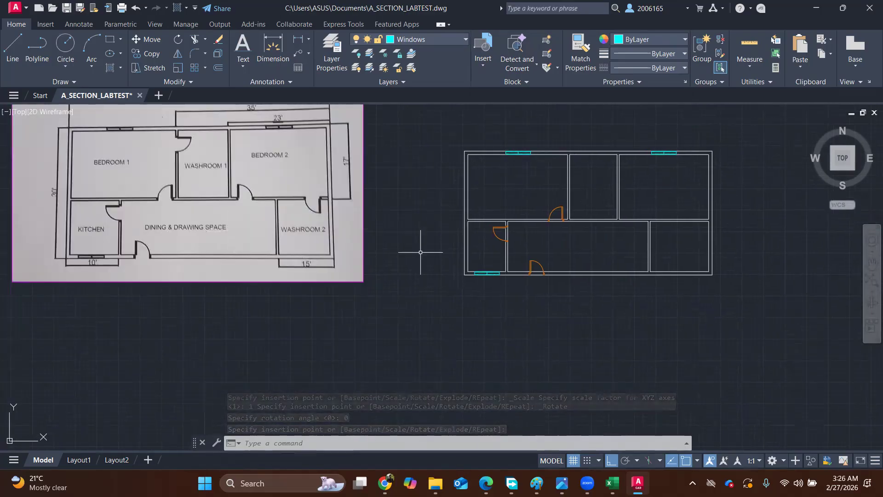
key("ctrl+z")
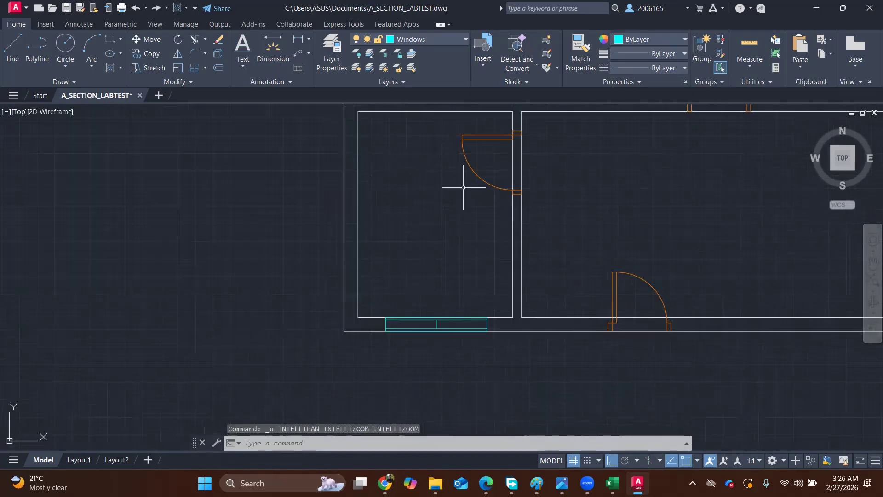
key("ctrl+z")
Insert a Left Door block in the lower exterior wall of the dining space, close to the Kitchen wall.
left_click(487, 67)
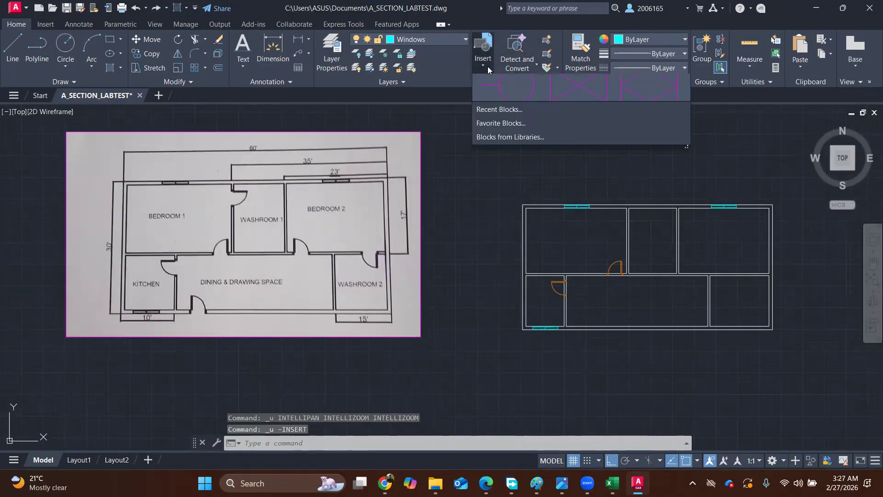
left_click(647, 148)
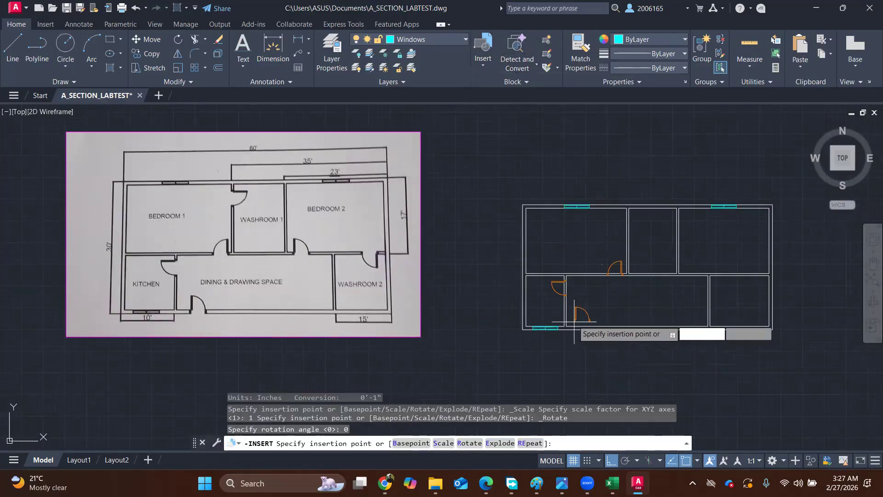
scroll(573, 325, "up", 4)
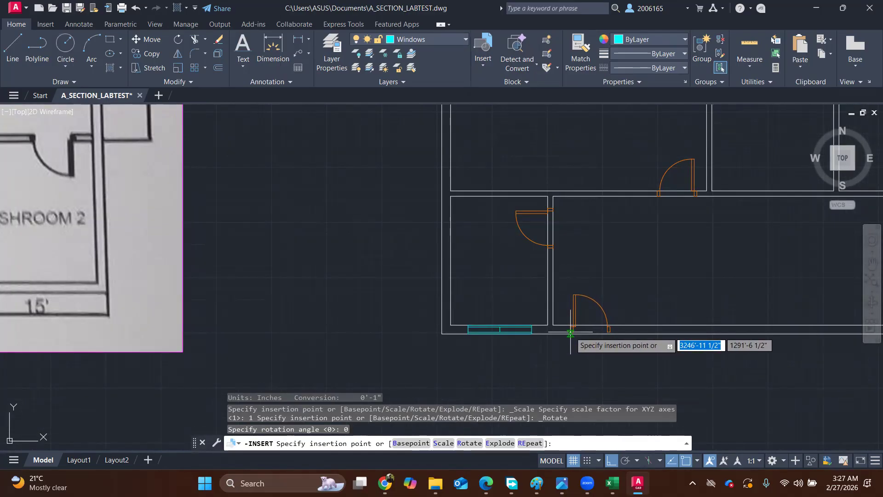
left_click(570, 332)
scroll(613, 267, "down", 2)
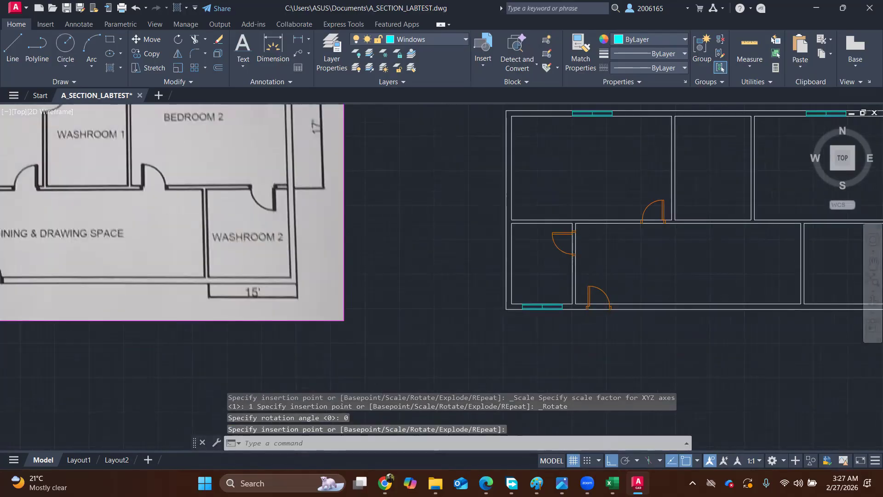
Try a Left Door block in the wall between Bedroom 2 and the dining space, near the Washroom 1 wall, and undo the insertion.
scroll(373, 238, "down", 2)
middle_click_drag(338, 218, 359, 218)
scroll(195, 250, "up", 4)
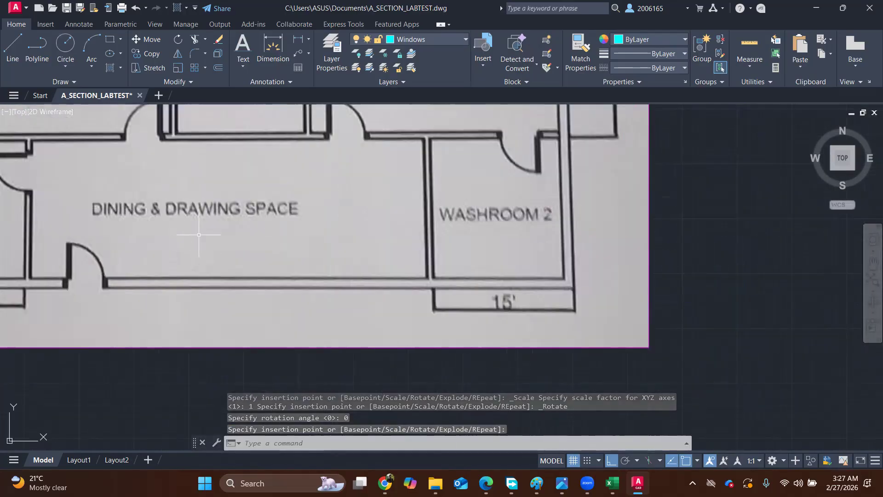
scroll(199, 235, "down", 2)
scroll(383, 185, "down", 2)
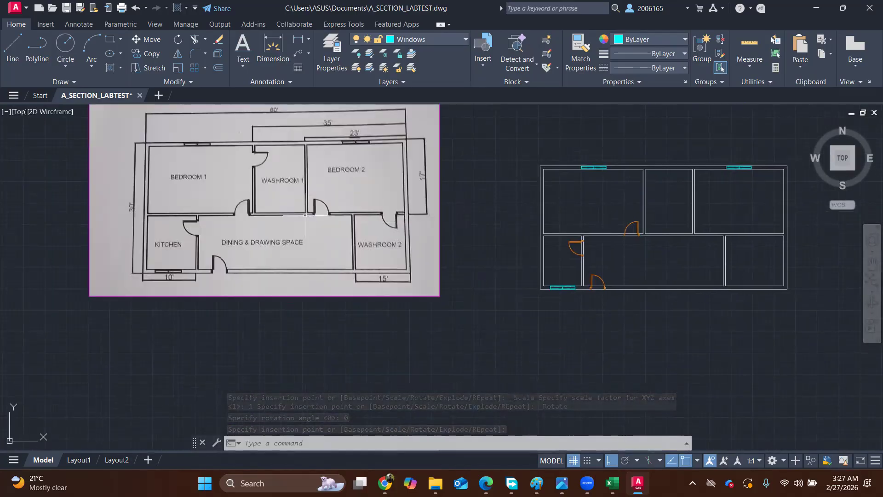
middle_click_drag(398, 209, 290, 224)
scroll(595, 187, "up", 4)
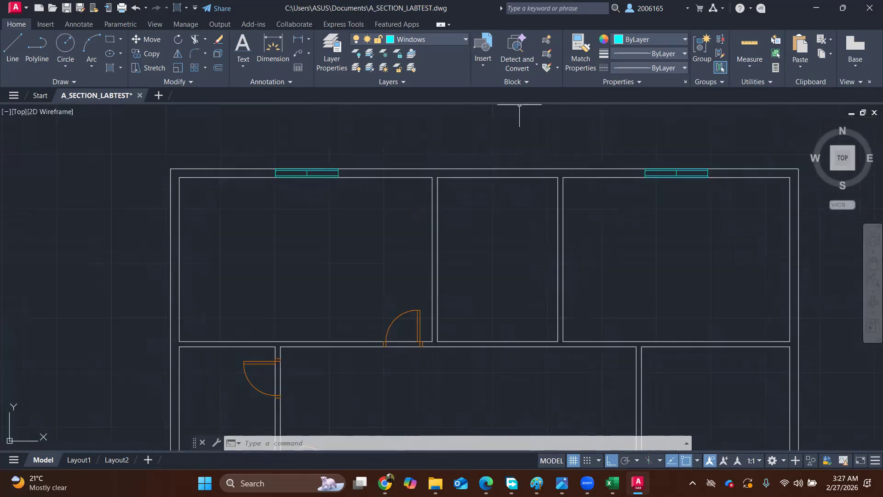
scroll(534, 189, "down", 2)
middle_click_drag(661, 293, 643, 270)
left_click(480, 49)
left_click(649, 154)
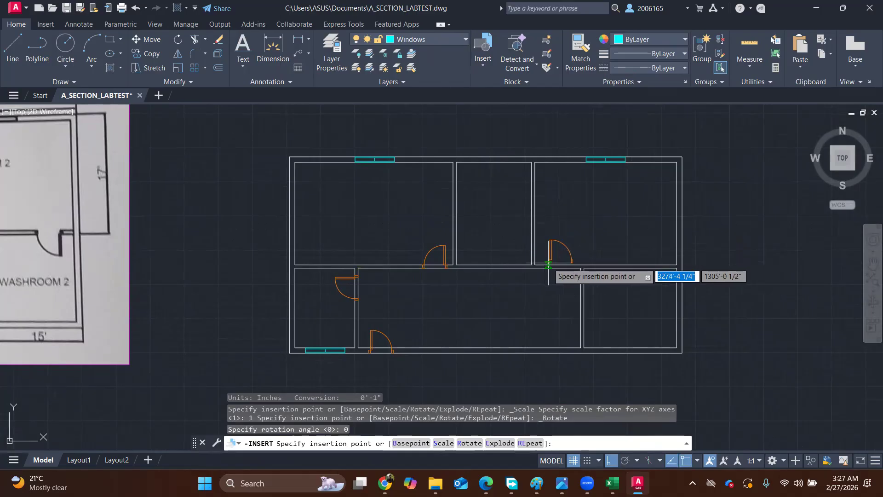
scroll(546, 261, "up", 4)
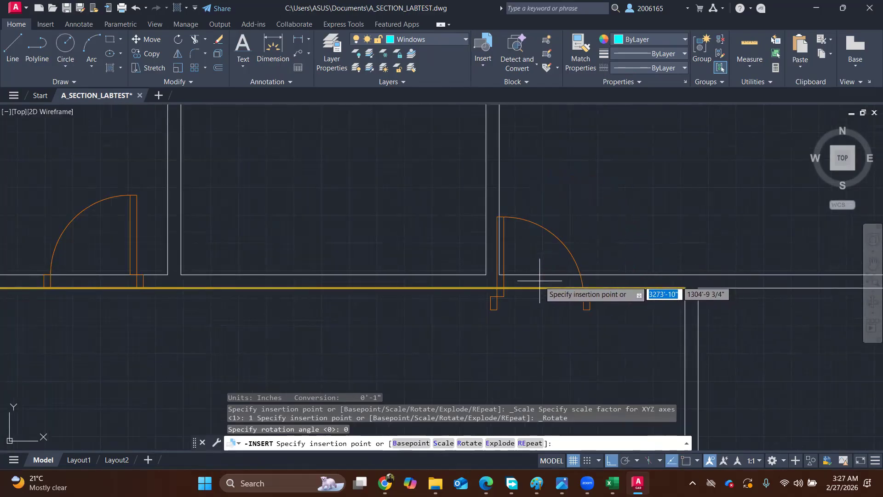
left_click(539, 281)
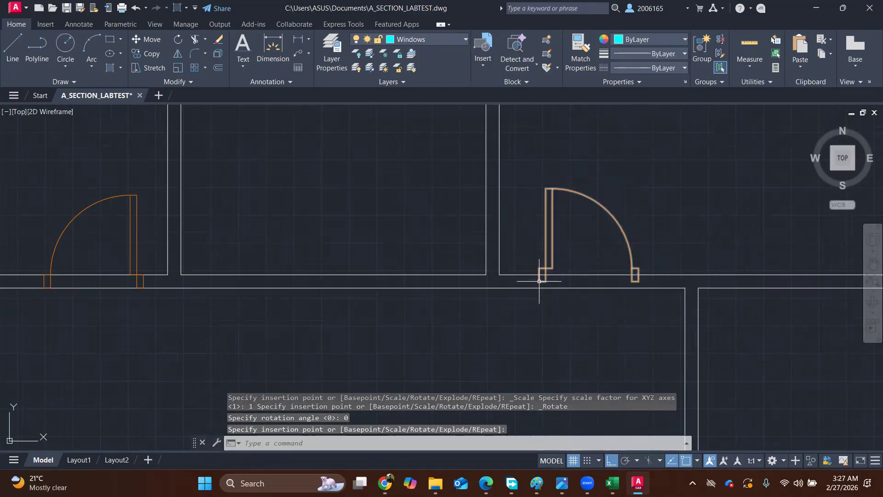
key("ctrl+z")
Try the Left Door block again on the dining-side line of the Bedroom 2 wall, close to the Washroom 1 wall.
left_click(483, 63)
left_click(655, 109)
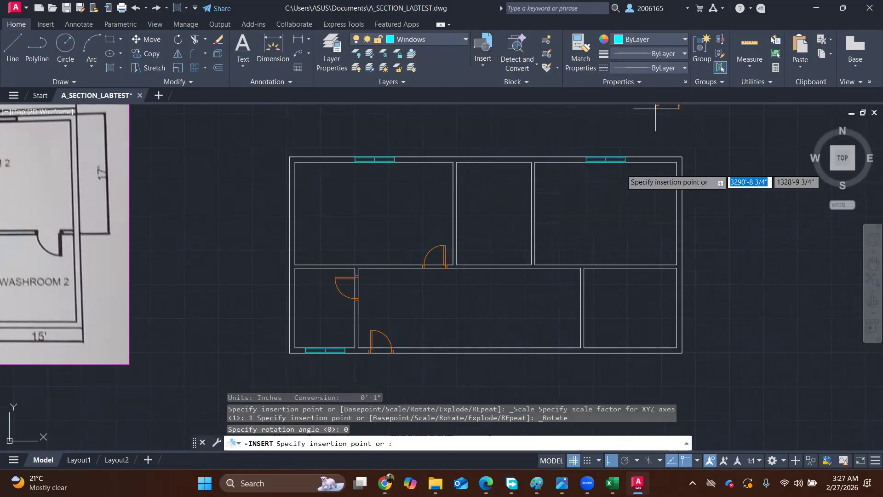
scroll(559, 266, "up", 5)
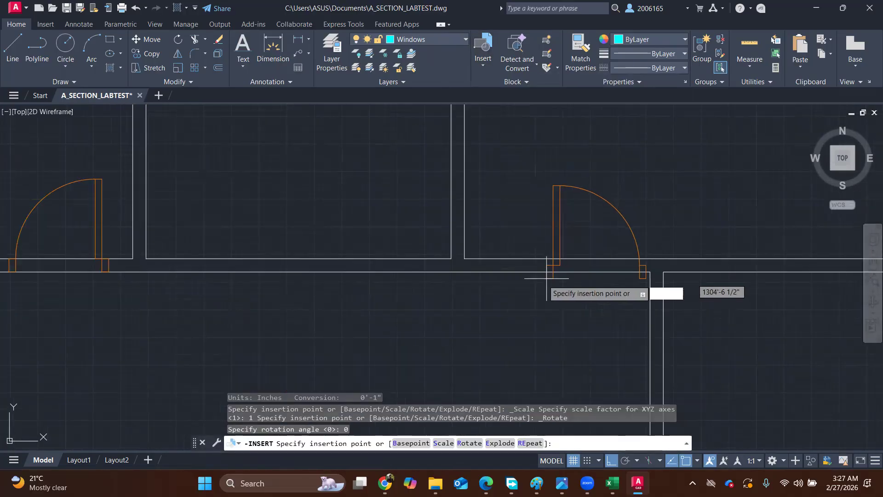
left_click(516, 272)
scroll(546, 224, "down", 5)
Try placing the Left Door block in the Bedroom 2 wall after toggling object snap tracking off and on, and undo the insertion.
left_click(483, 62)
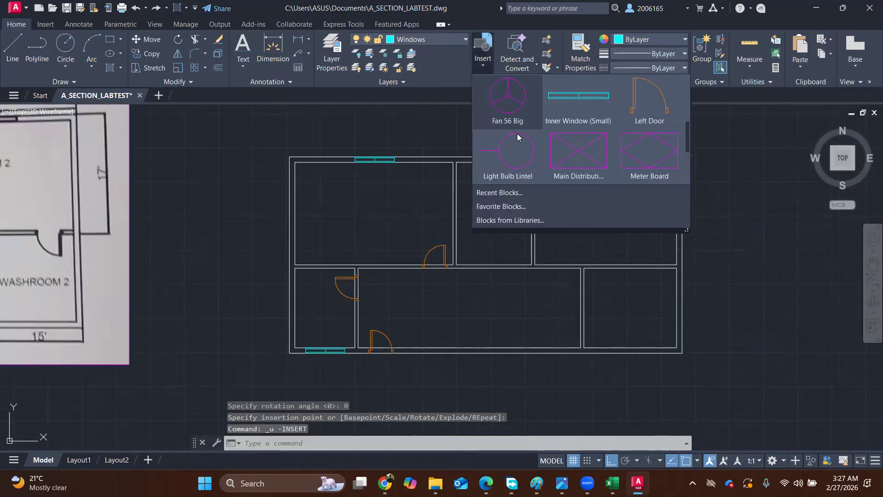
left_click(667, 111)
scroll(518, 228, "up", 6)
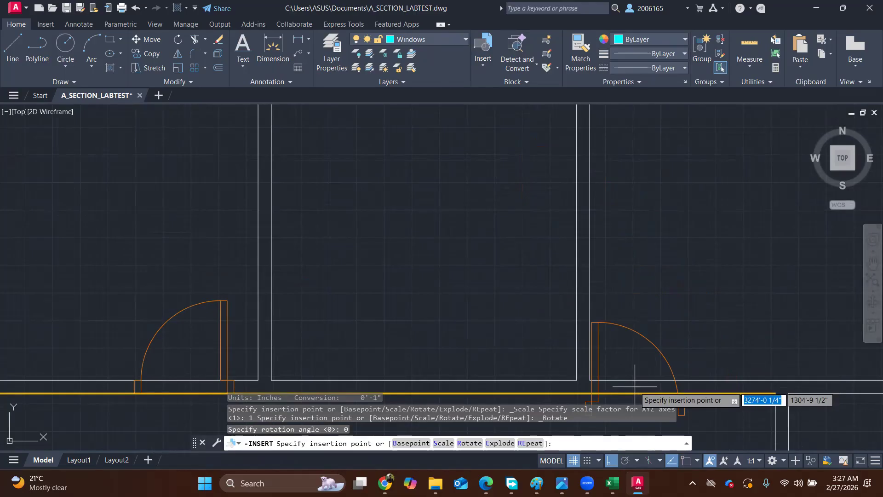
scroll(662, 290, "down", 2)
mouse_move(612, 480)
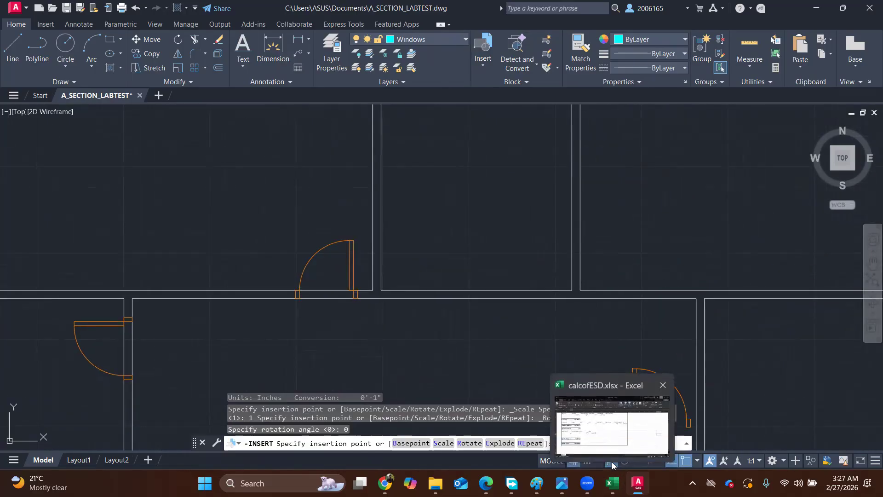
left_click(671, 460)
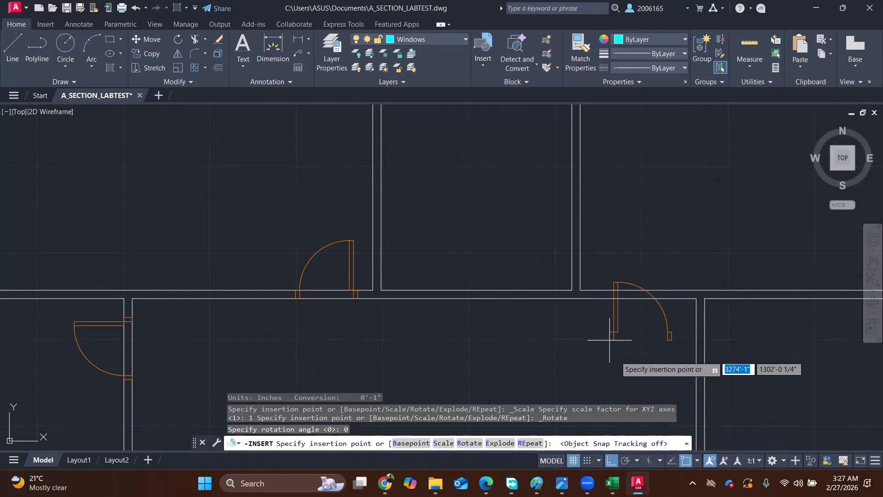
left_click(670, 460)
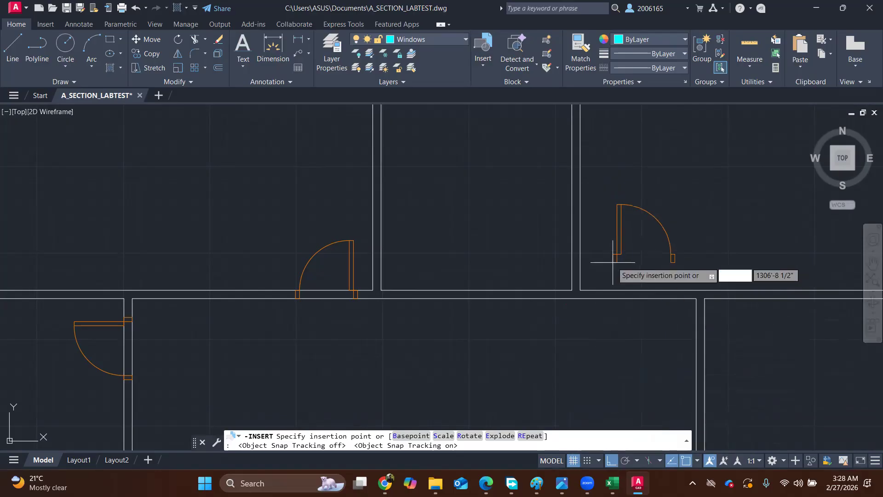
key("F3")
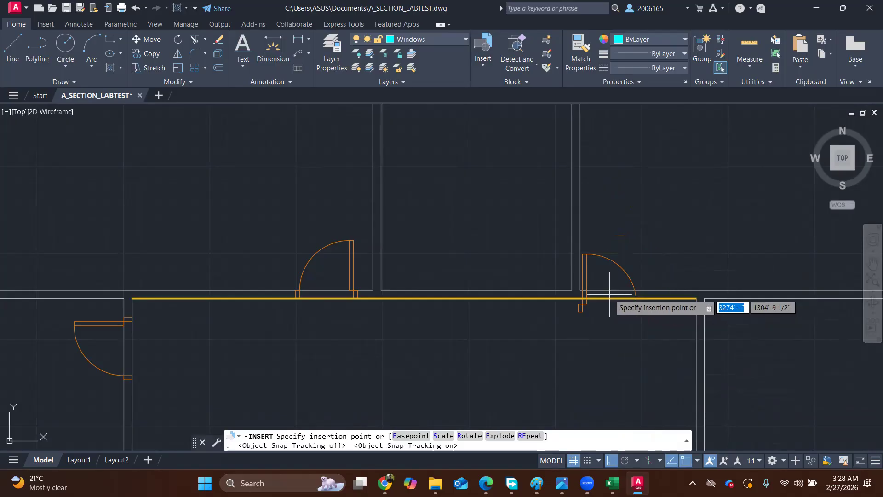
left_click(610, 293)
key("Return")
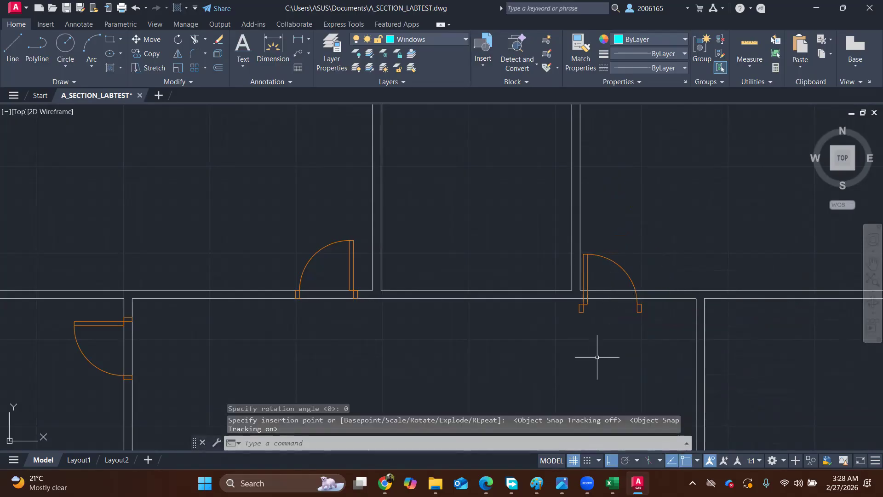
key("ctrl+z")
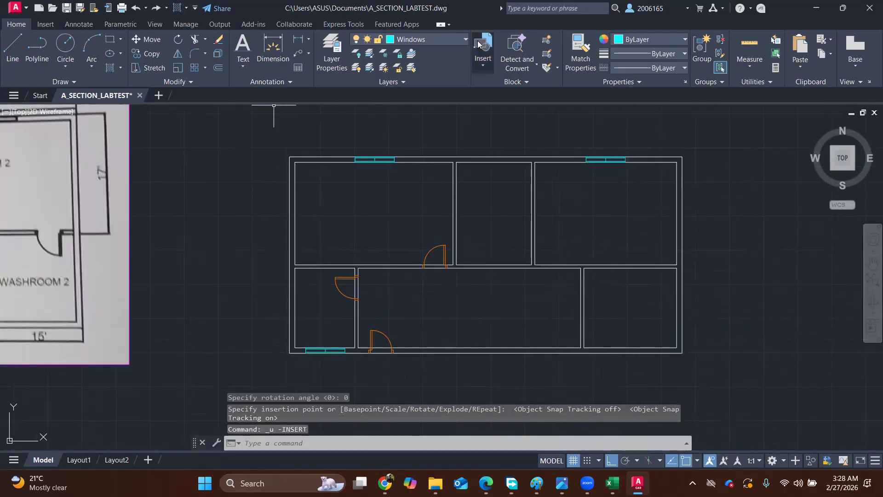
Try placing the Left Door block in the Bedroom 2 wall after toggling object snap and snap tracking, and undo the insertion.
left_click(479, 60)
left_click(647, 124)
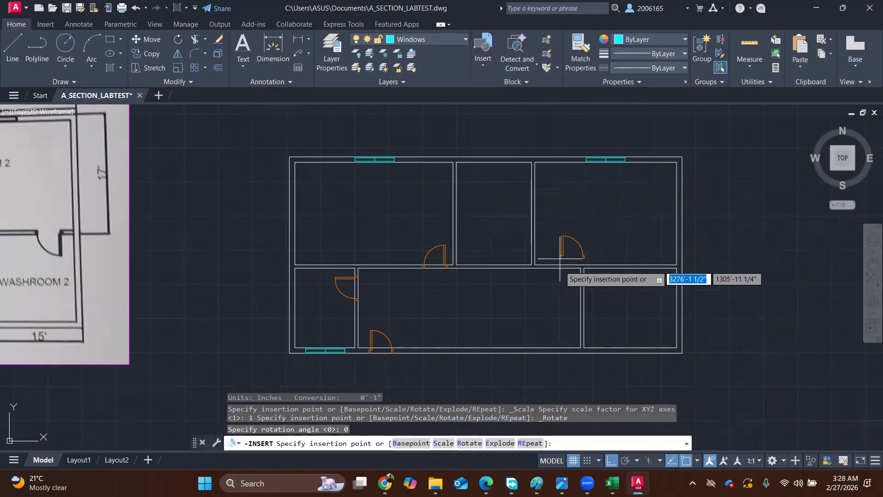
scroll(516, 240, "up", 5)
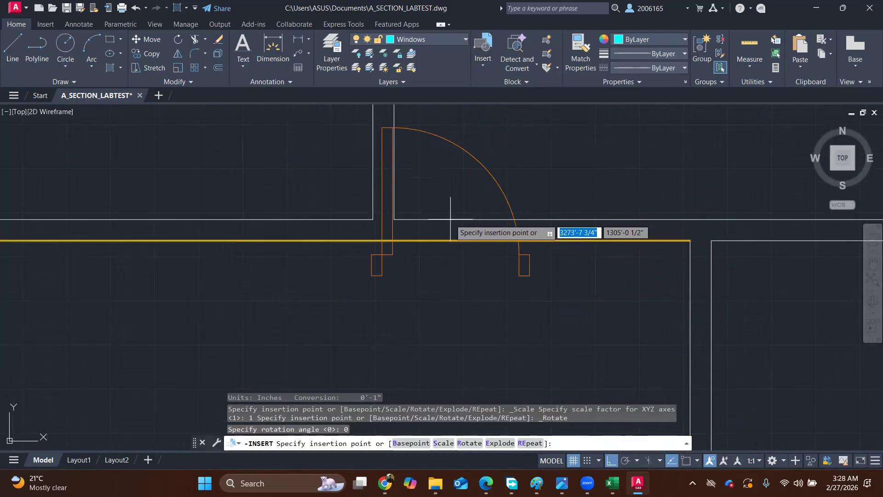
left_click(671, 460)
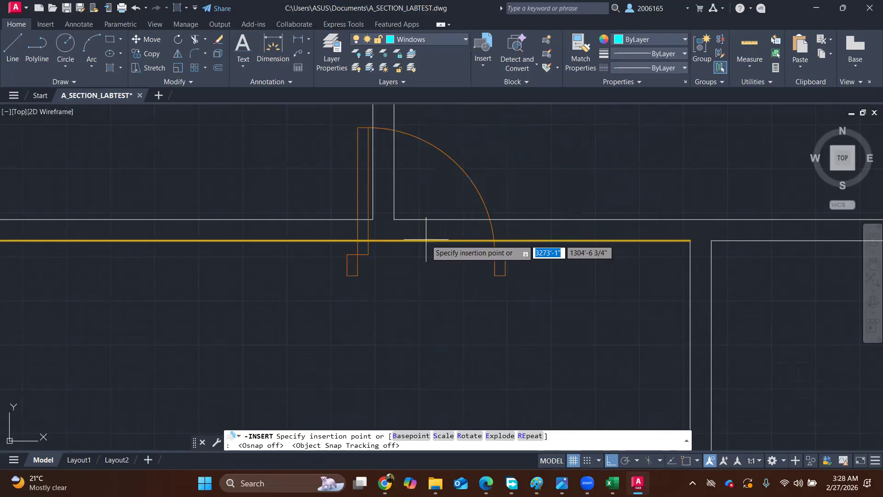
left_click(698, 460)
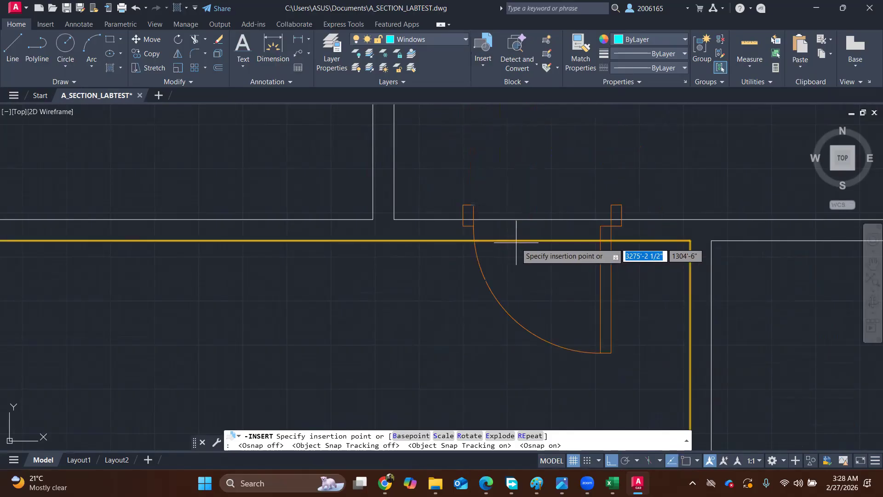
scroll(491, 221, "down", 5)
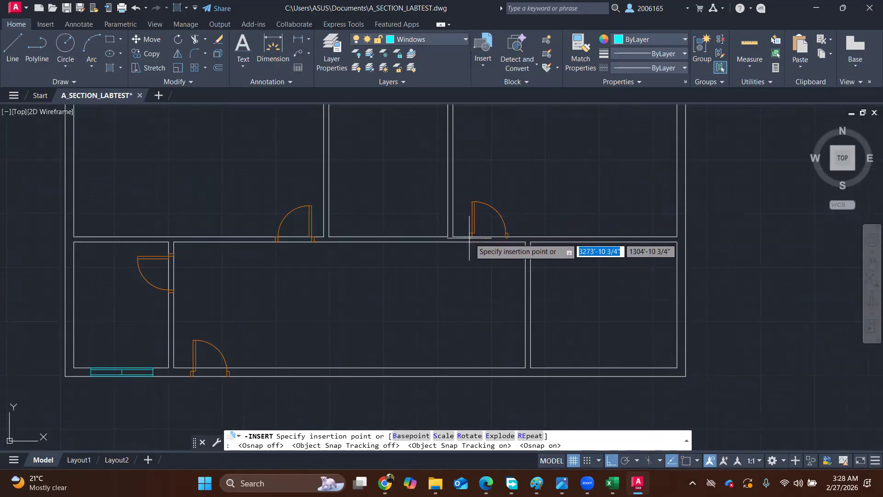
left_click(475, 233)
key("Return")
scroll(481, 253, "up", 3)
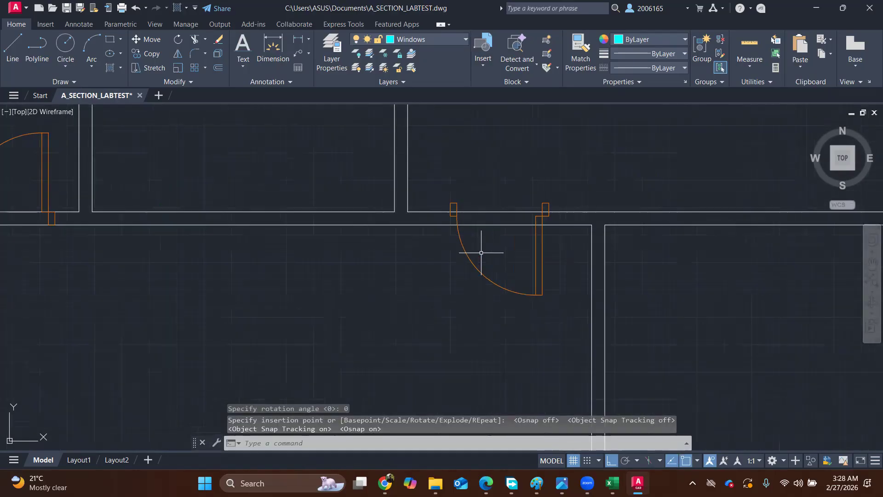
key("ctrl+z")
key("ctrl+z")
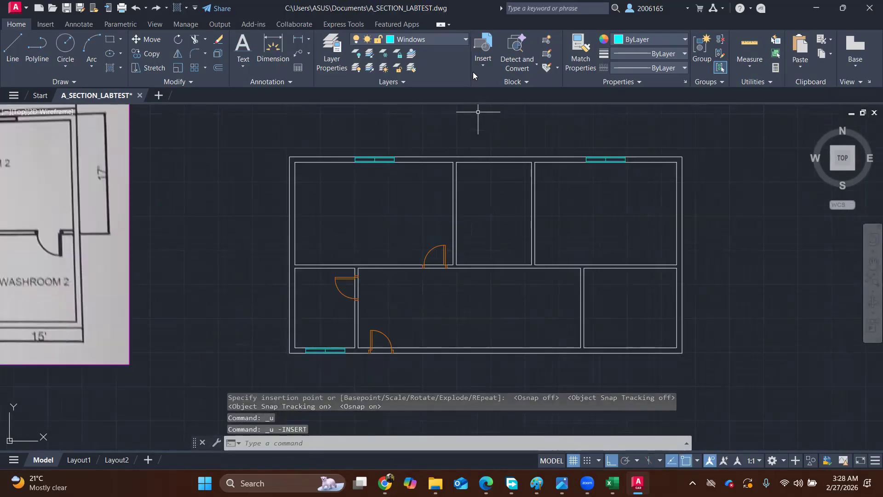
Insert a Left Door block at 0 degrees roughly across the lower wall of Bedroom 2, beside the Washroom 1 wall.
left_click(482, 64)
left_click(635, 94)
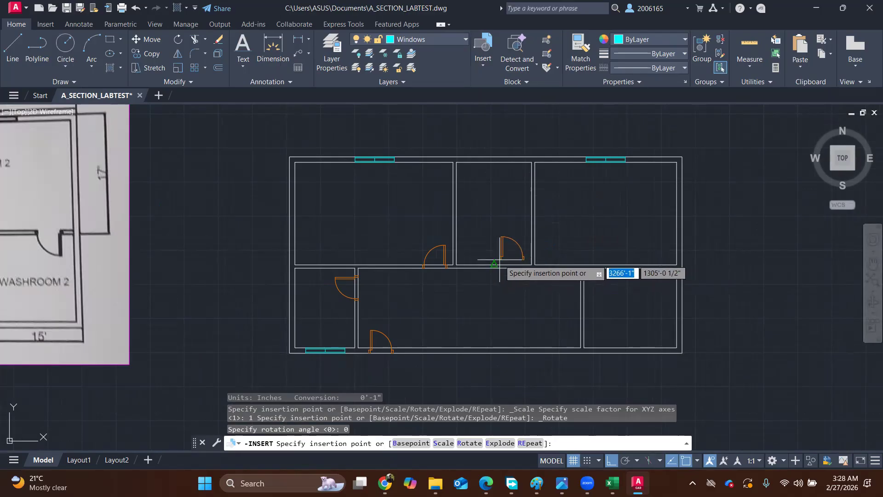
left_click(545, 260)
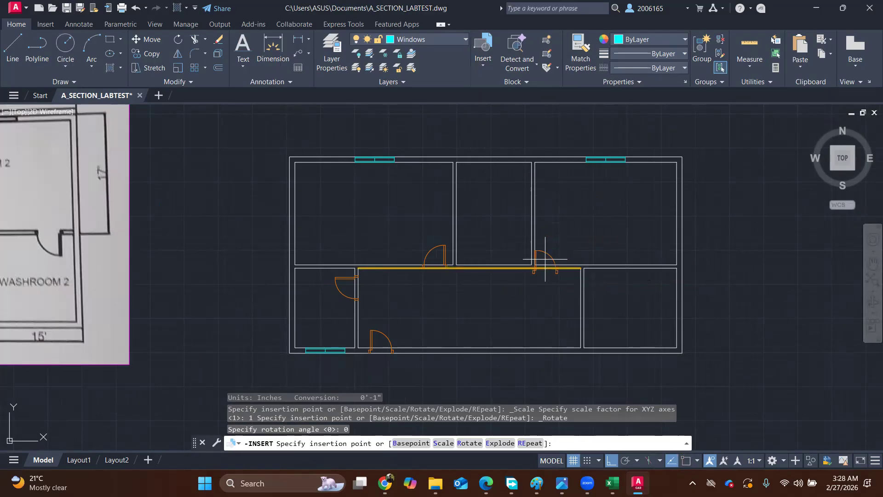
scroll(561, 253, "up", 5)
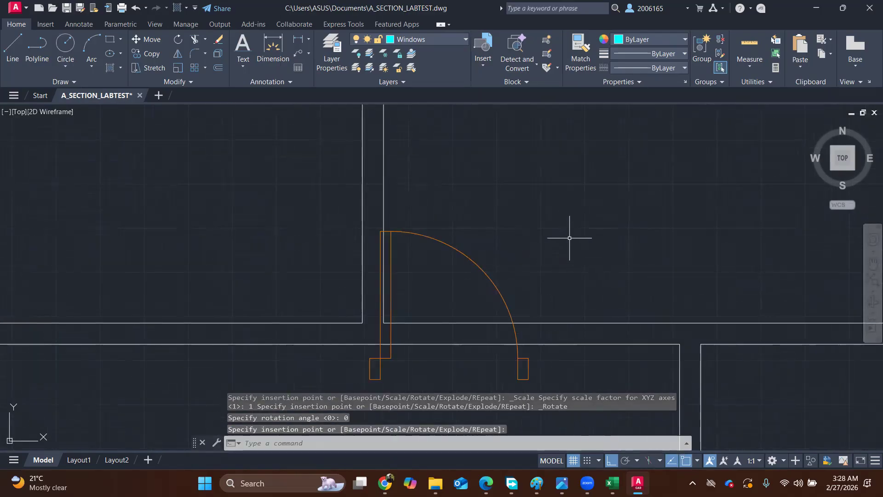
Move the new door block by its lower-left corner onto the dining-side line of the Bedroom 2 wall, just right of the Washroom 1 wall.
type("move")
key("Return")
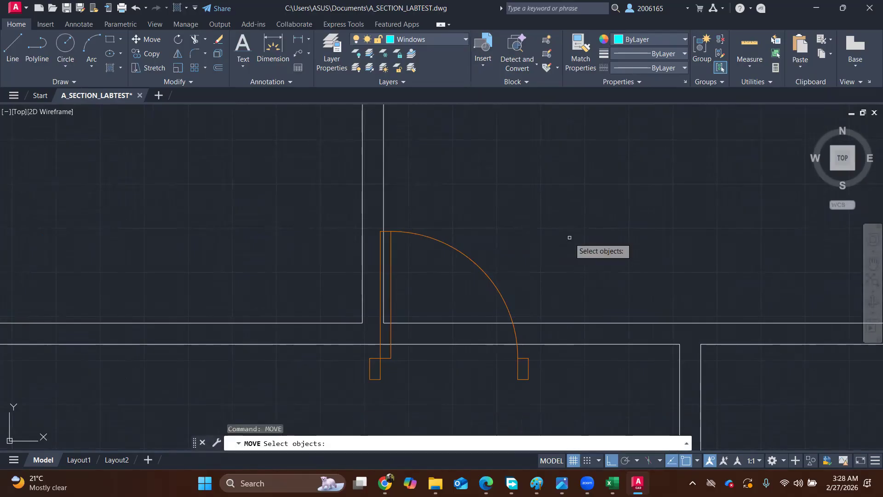
left_click(570, 237)
left_click(442, 303)
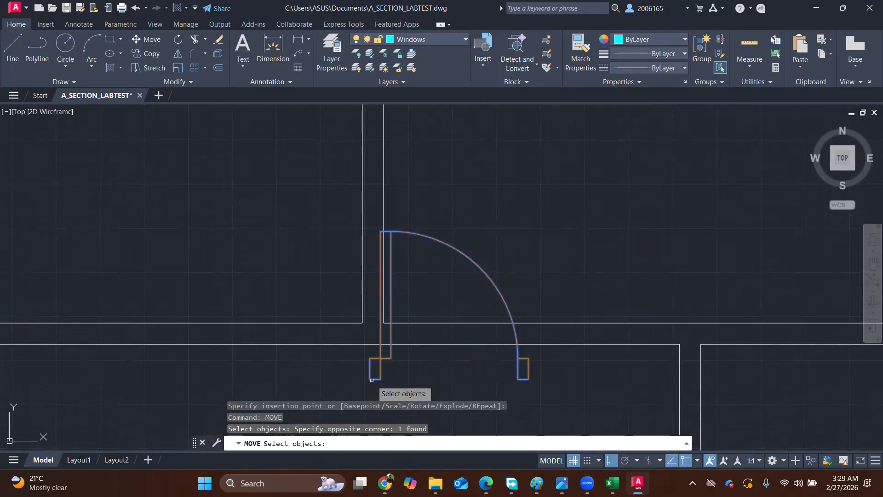
key("Return")
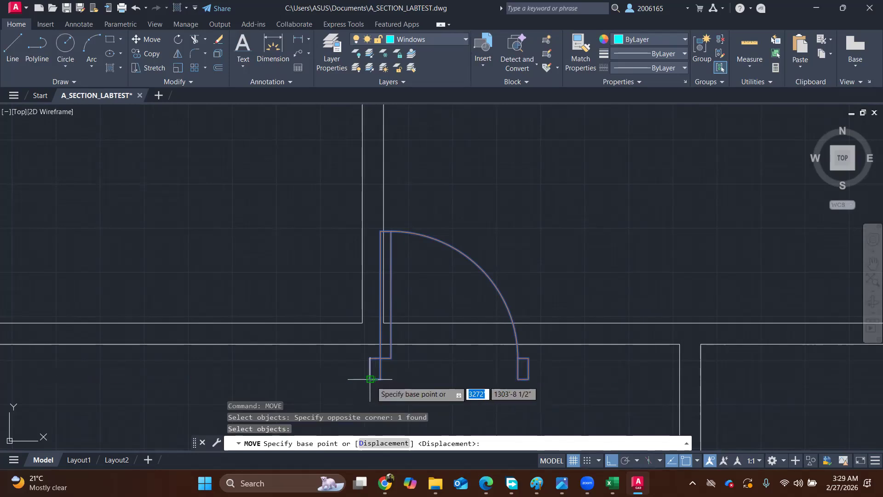
left_click(370, 379)
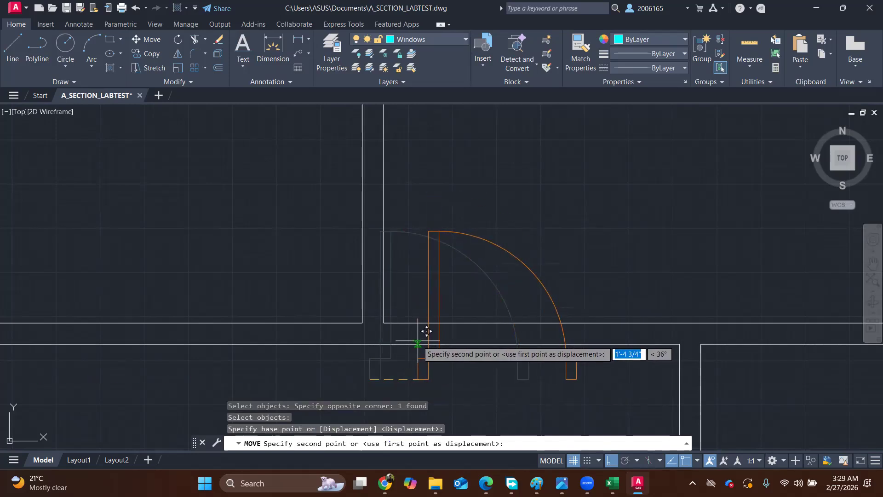
left_click(414, 344)
Insert a Left Door block rotated -90 degrees on the Washroom 1 side of the Bedroom 1 partition, near its upper end.
scroll(608, 224, "down", 6)
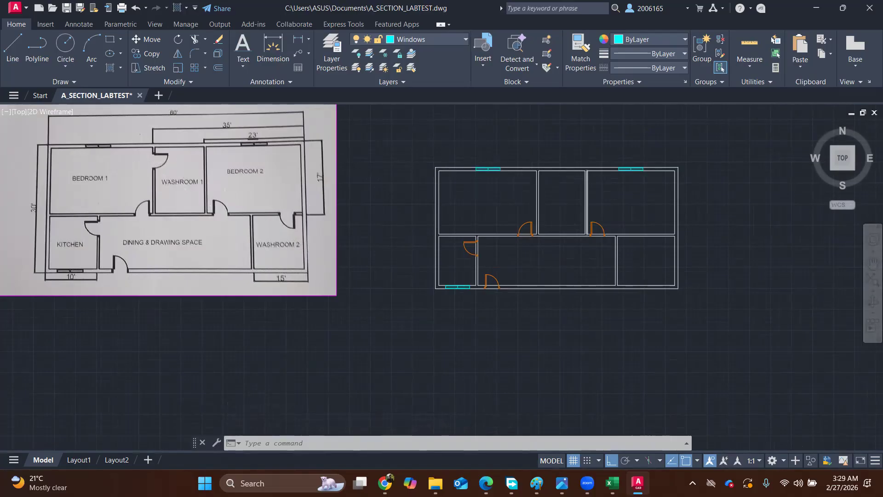
scroll(575, 180, "up", 4)
scroll(562, 181, "down", 4)
left_click(482, 53)
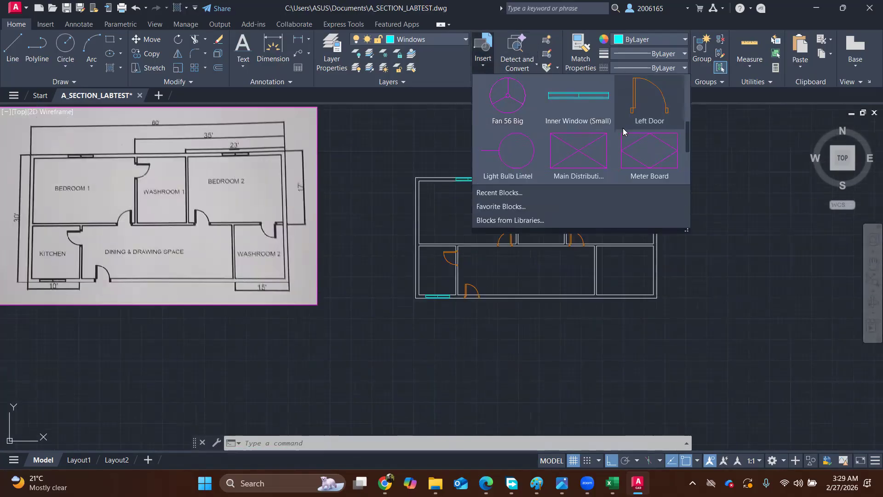
left_click(650, 115)
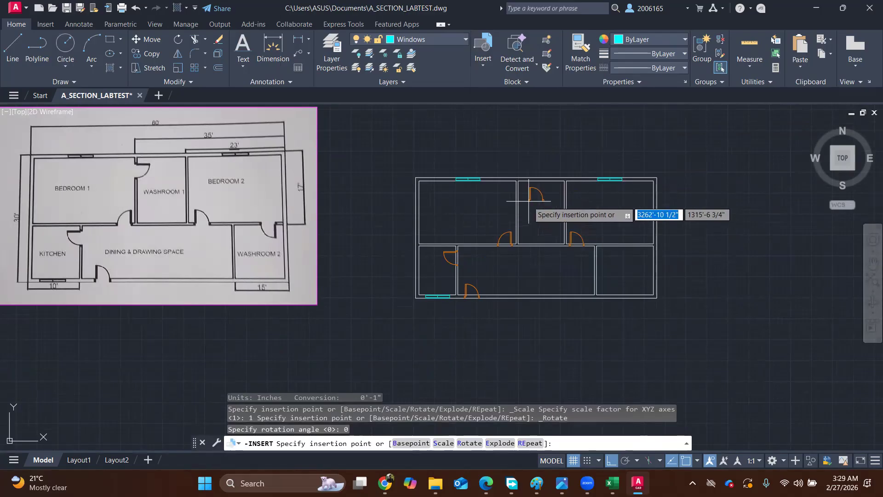
type("r")
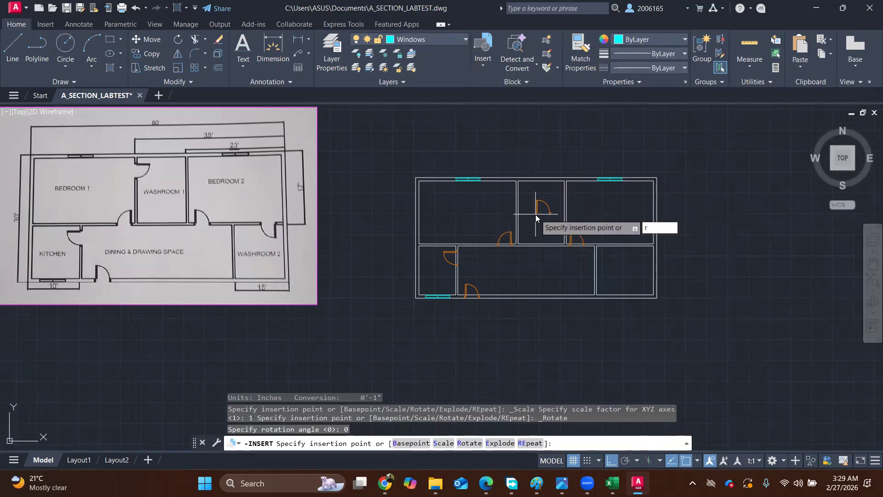
key("Return")
key("Return")
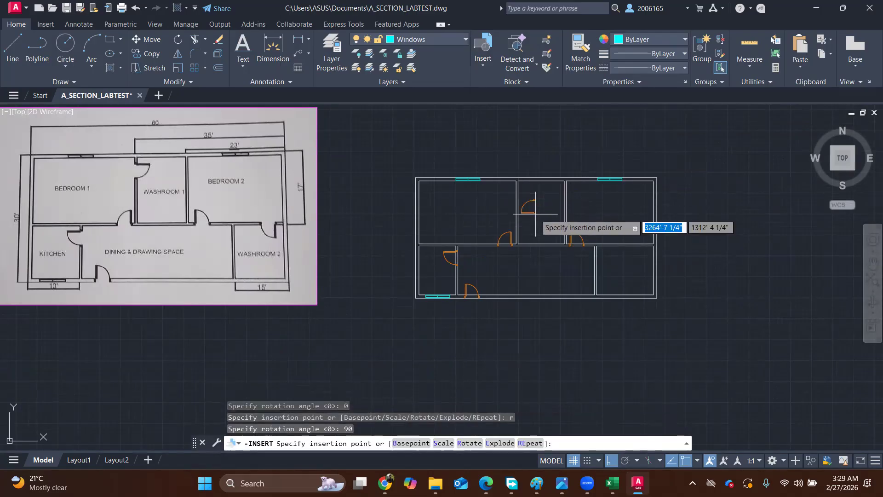
type("r")
key("Return")
type("-90")
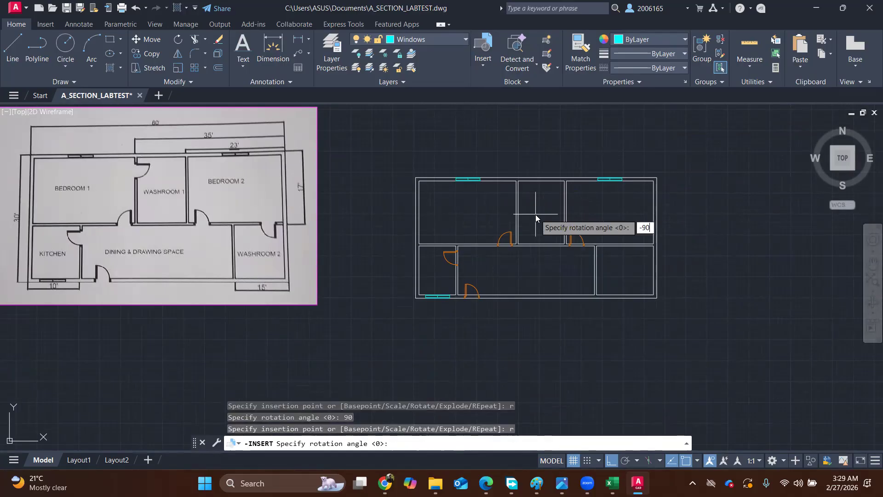
key("Return")
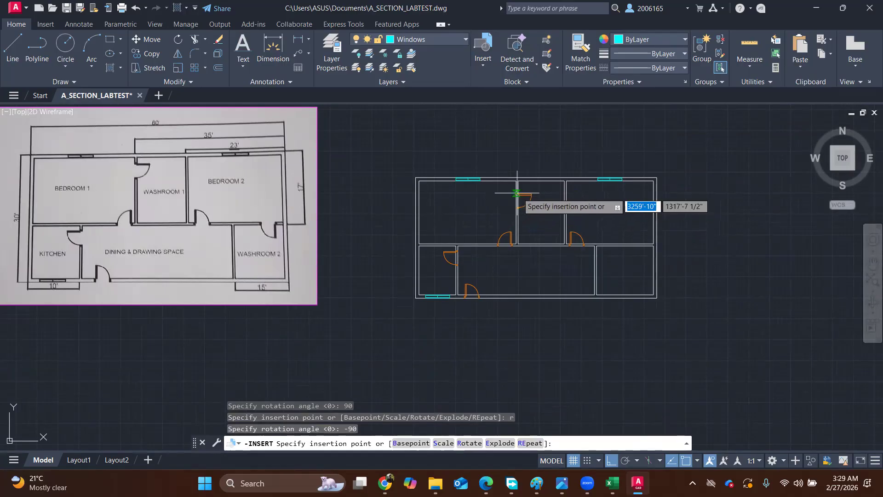
scroll(510, 198, "up", 4)
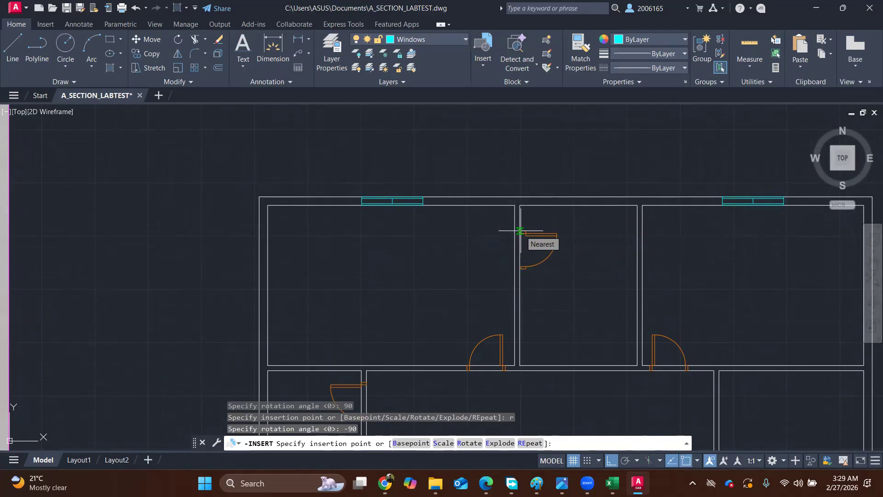
left_click(521, 228)
Move the new Washroom 1 door by its upper-left corner onto the Bedroom 1-side line of the partition.
scroll(541, 251, "up", 4)
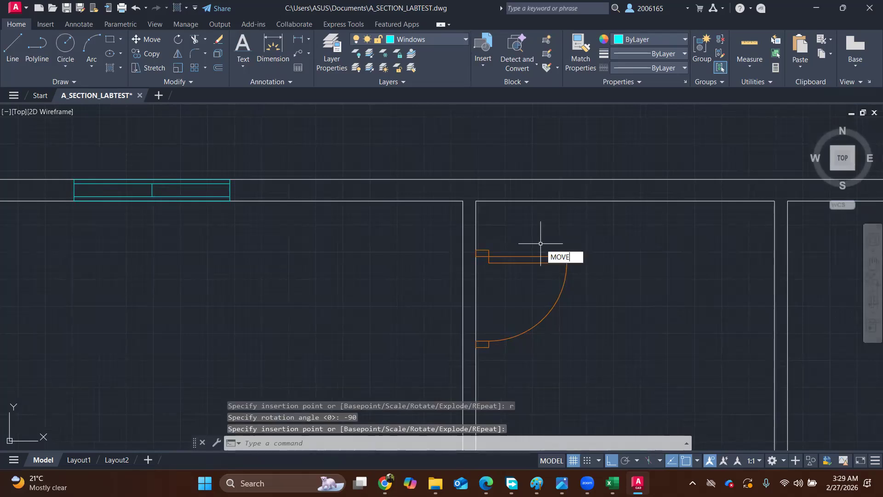
key("Return")
left_click(540, 244)
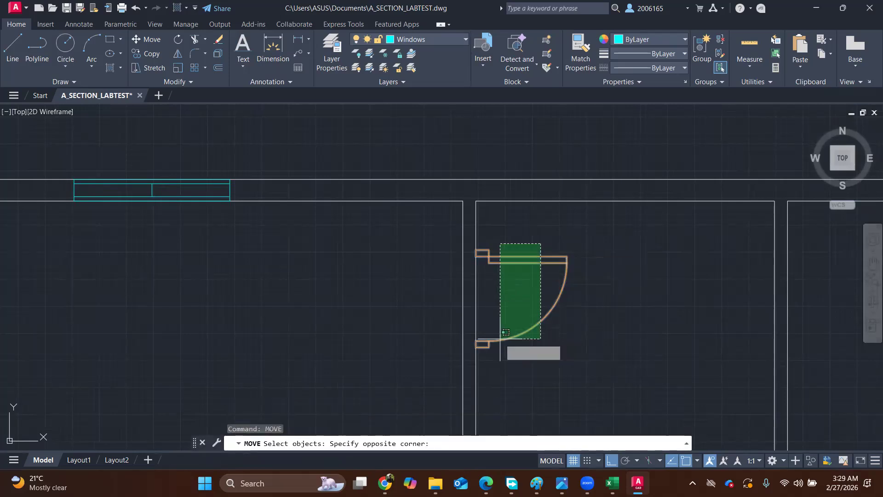
left_click(500, 346)
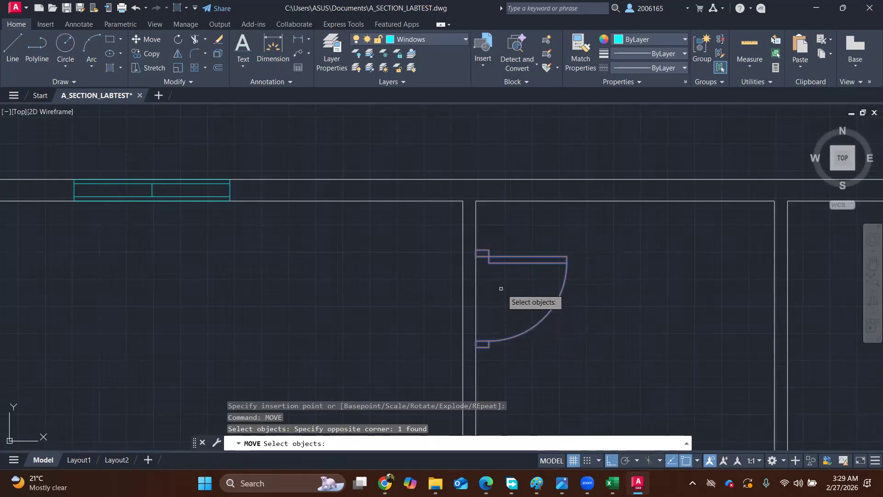
key("Return")
left_click(475, 251)
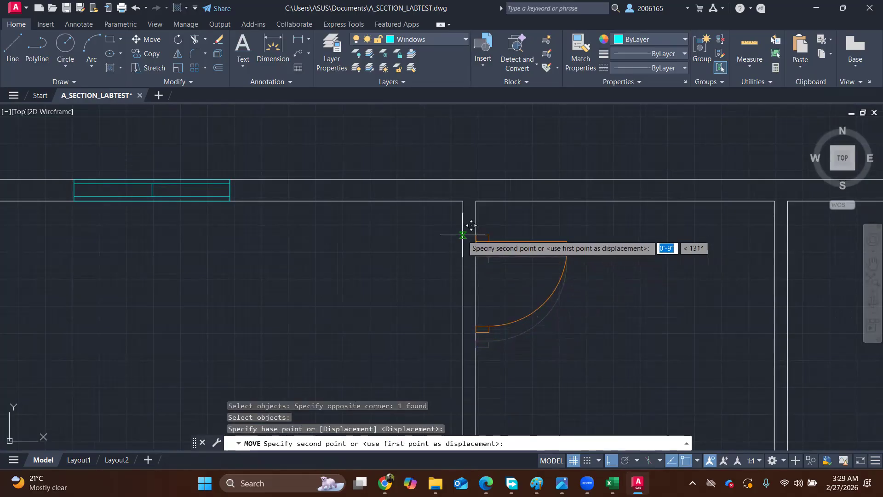
left_click(463, 235)
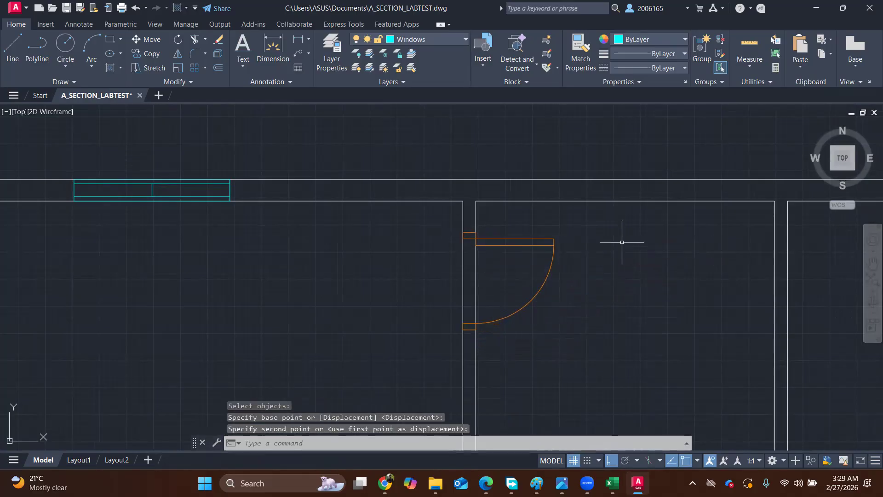
Insert a Left Door block rotated 180 degrees near the right end of the wall between Bedroom 2 and Washroom 2.
scroll(481, 268, "down", 6)
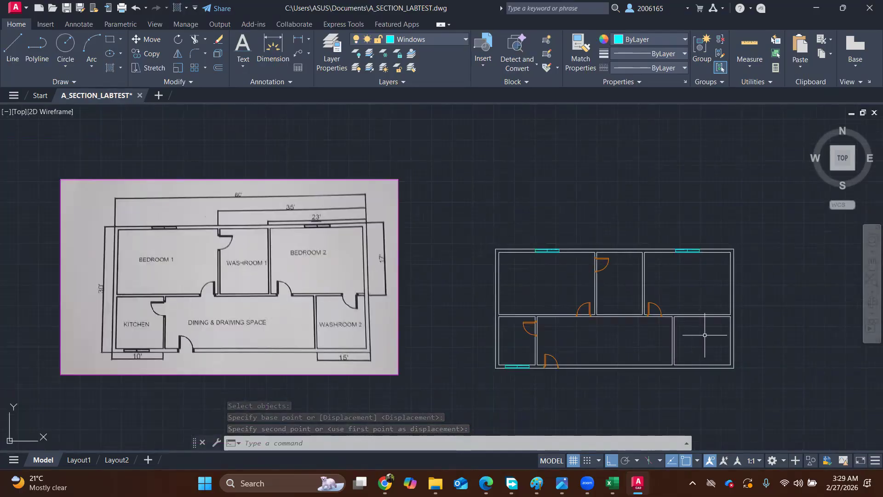
middle_click_drag(793, 214, 772, 204)
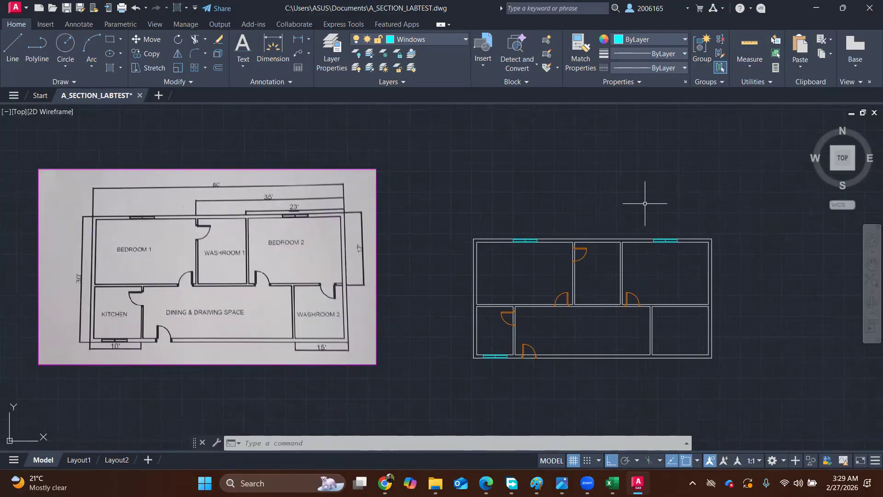
left_click(482, 70)
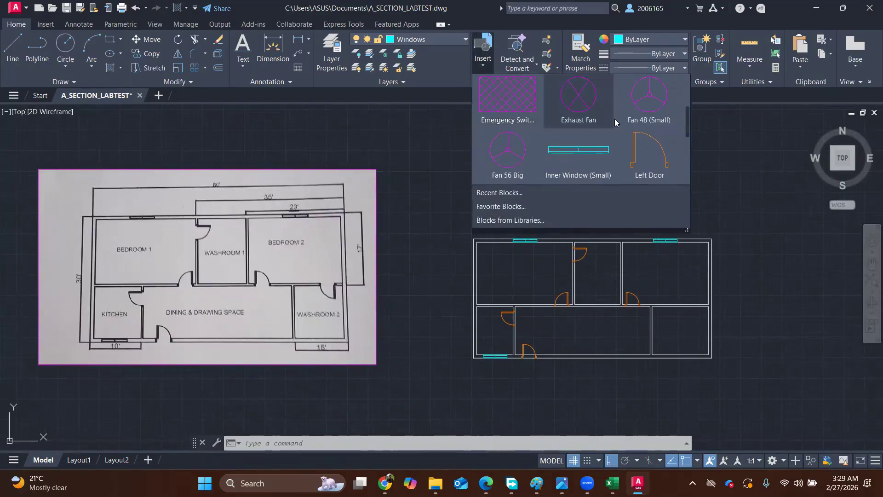
left_click(650, 154)
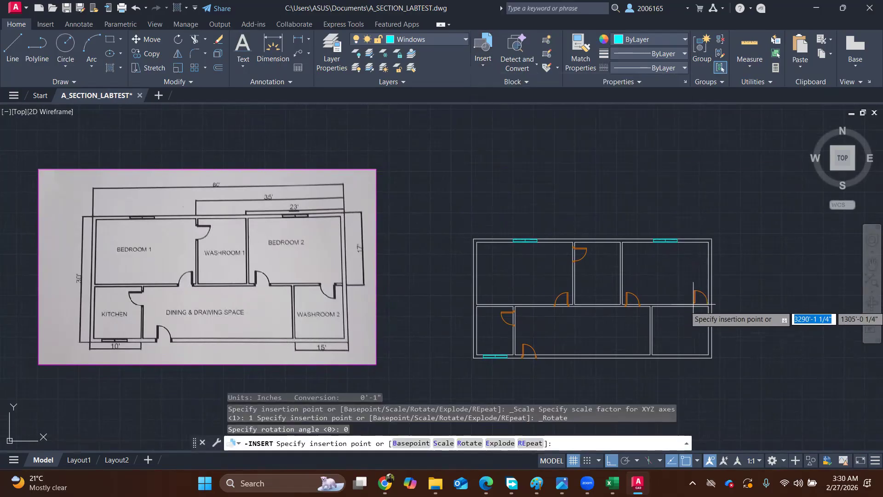
type("r")
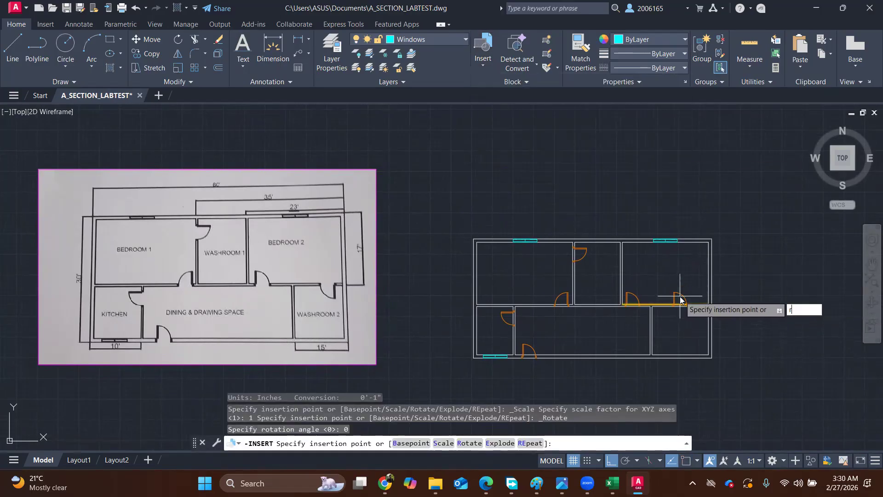
key("Return")
type("180")
key("Return")
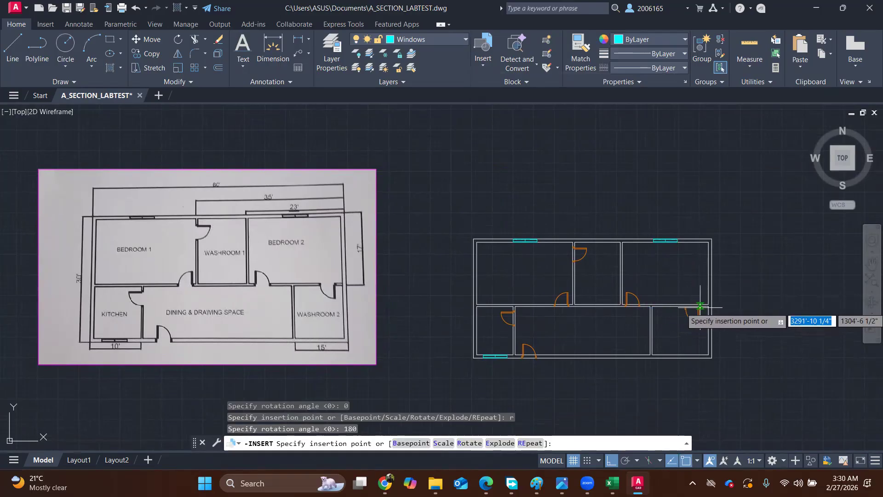
scroll(697, 308, "up", 6)
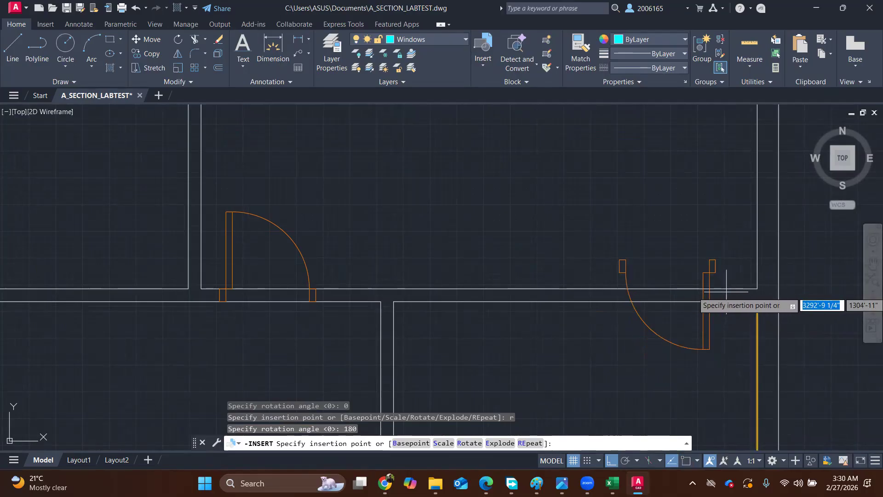
left_click(726, 292)
Move the new Washroom 2 door by its upper-right corner onto the Bedroom 2-side line of the wall, near the outer wall.
type("MOV")
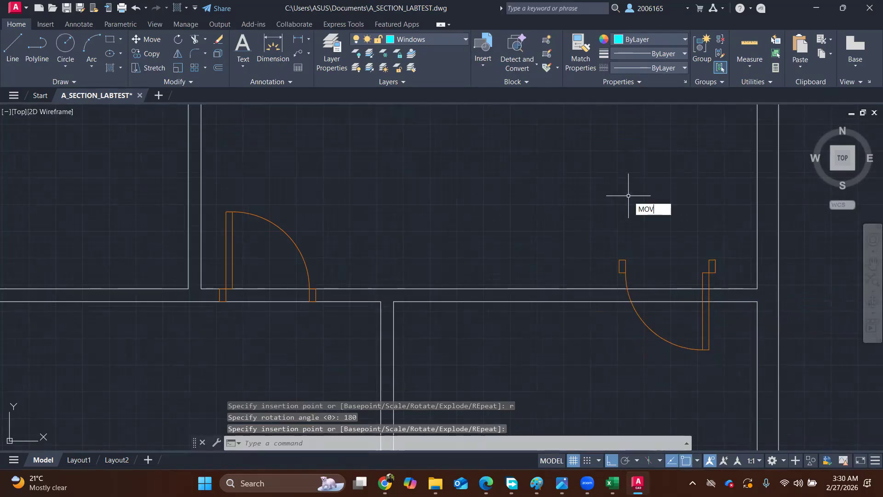
type("E")
key("Return")
left_click(729, 330)
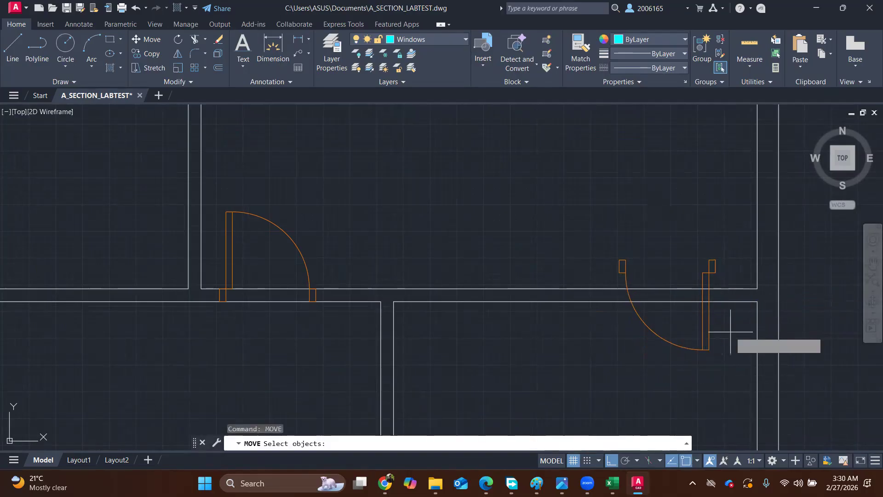
left_click(658, 366)
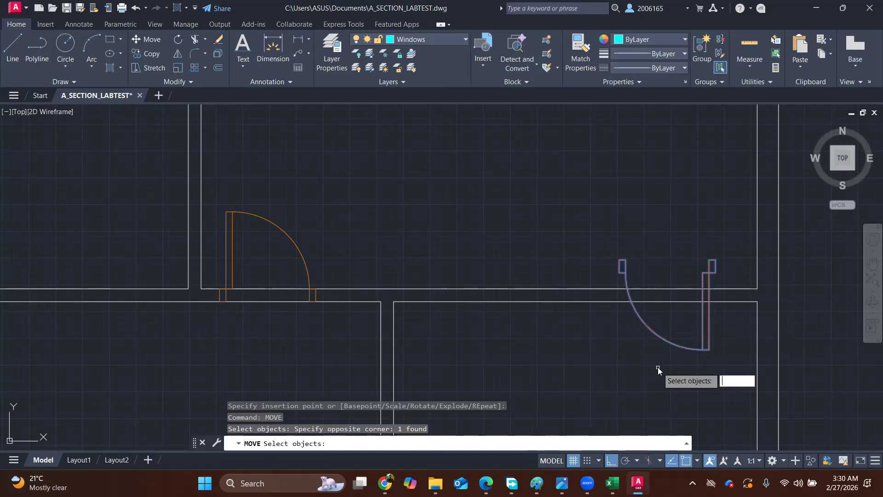
key("Return")
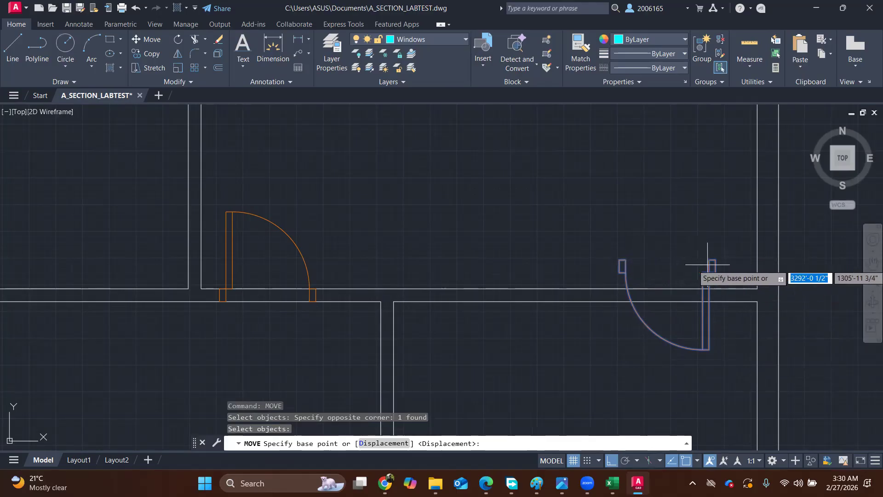
left_click(716, 260)
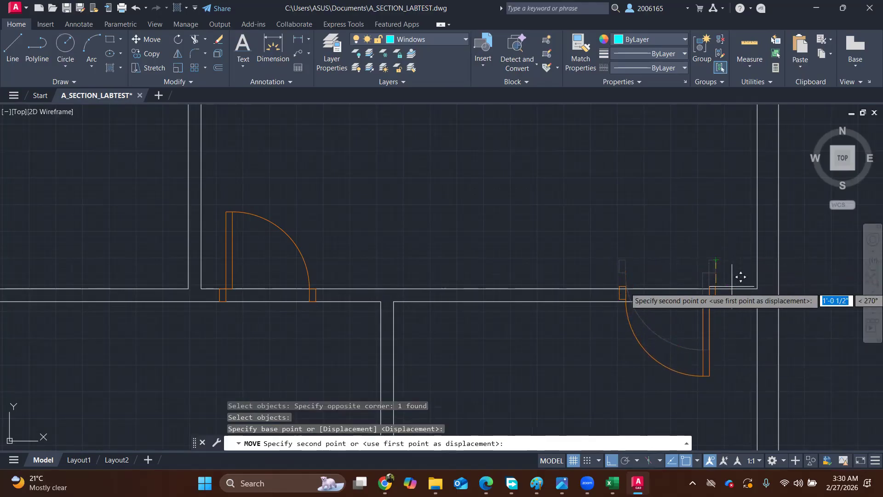
left_click(726, 291)
Trim the wall lines crossing the kitchen door opening and the Bedroom 1 door opening.
scroll(571, 247, "down", 5)
mouse_move(487, 213)
middle_mouse_down()
mouse_move(419, 249)
mouse_move(397, 226)
middle_mouse_up()
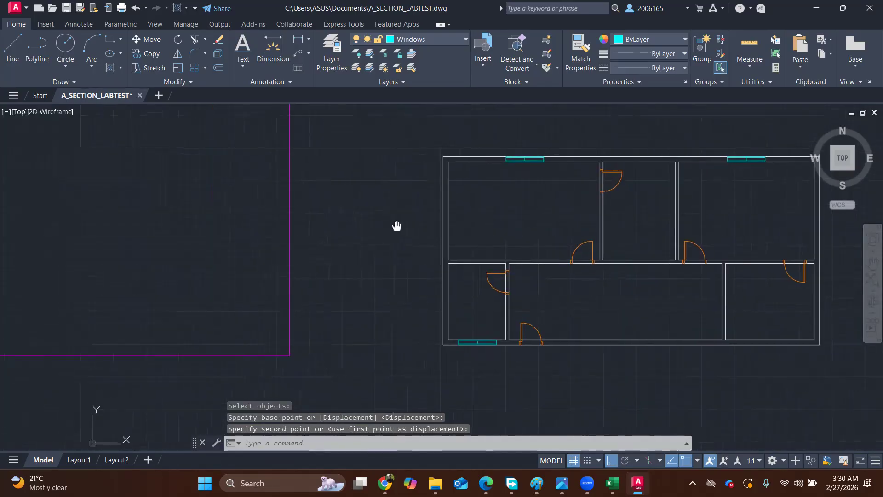
scroll(439, 237, "down", 4)
scroll(483, 234, "up", 8)
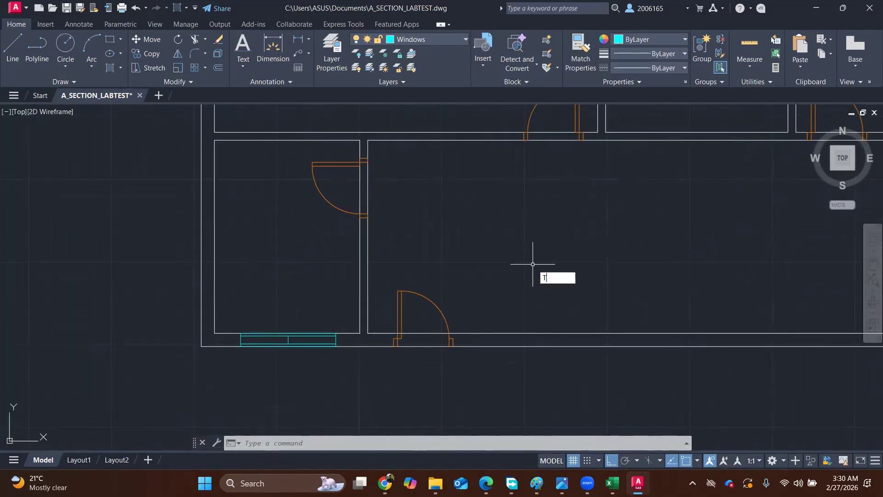
type("tr")
key("Return")
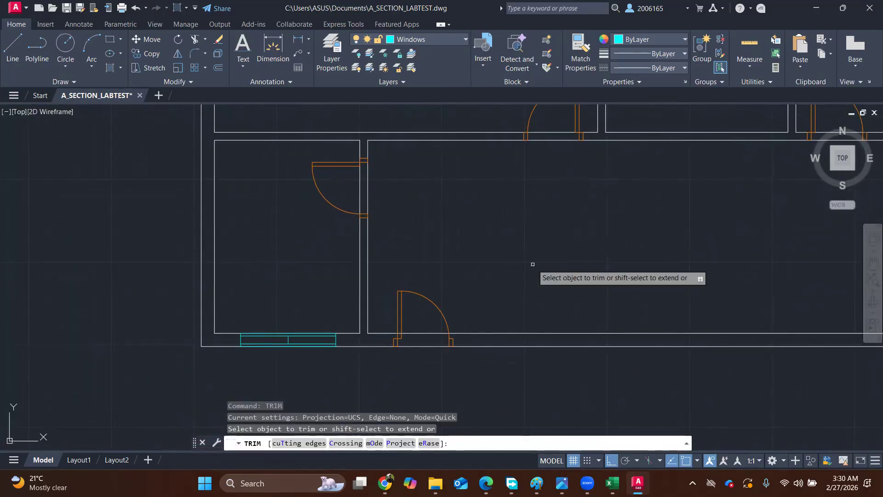
left_click(350, 183)
left_click(381, 186)
middle_click_drag(537, 145, 479, 240)
left_click(508, 213)
left_click(493, 251)
Trim the wall lines crossing the Bedroom 2 door opening and the Washroom 2 door opening.
middle_click_drag(748, 246, 555, 293)
left_click(580, 262)
left_click(585, 307)
middle_click_drag(645, 269, 327, 290)
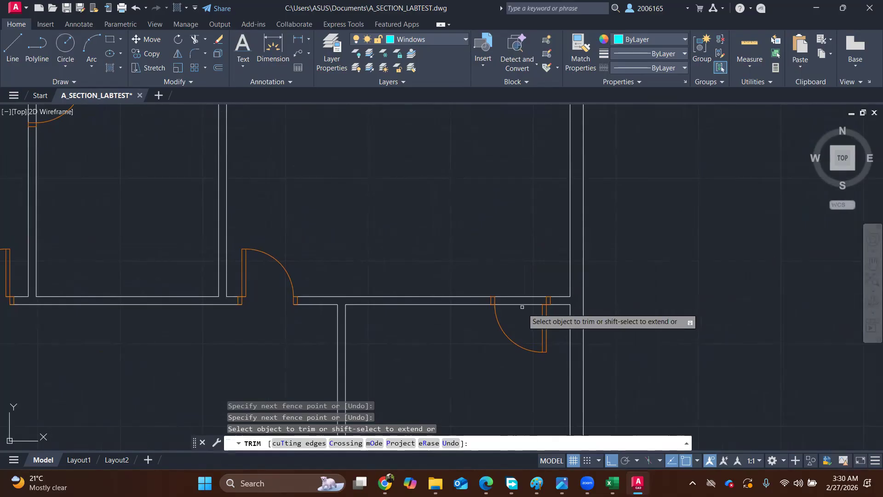
left_click(521, 290)
left_click(523, 311)
Trim the partition lines crossing the Washroom 1 door opening.
scroll(353, 232, "down", 2)
middle_click_drag(339, 197, 438, 237)
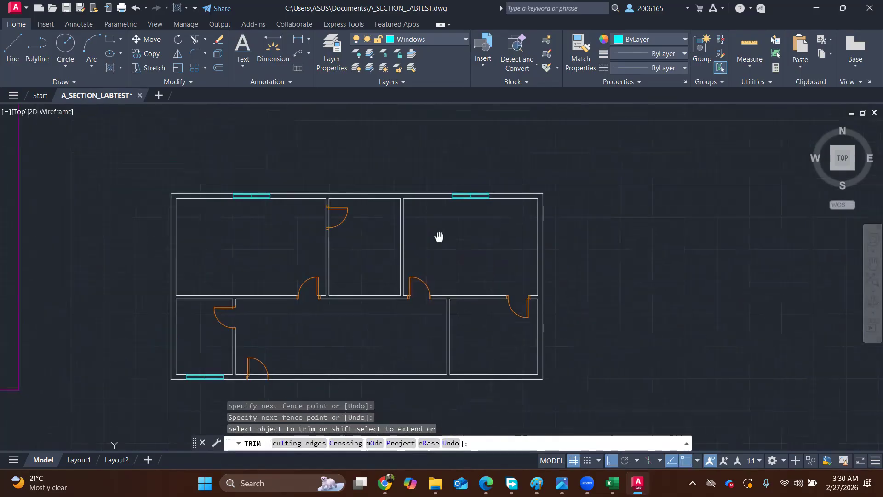
scroll(335, 225, "up", 4)
left_click(321, 208)
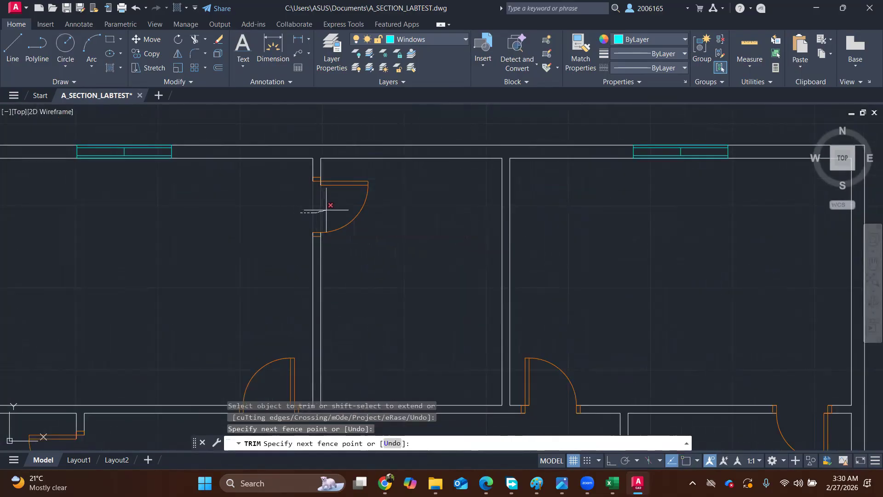
left_click(327, 209)
key("Return")
Trim the outer wall lines crossing the entrance door opening of the dining and drawing space.
scroll(467, 253, "down", 3)
scroll(467, 274, "up", 5)
left_click(281, 303)
left_click(286, 245)
key("Return")
Try to trim at the right jamb of the entrance door, and end the Trim command.
scroll(438, 188, "down", 2)
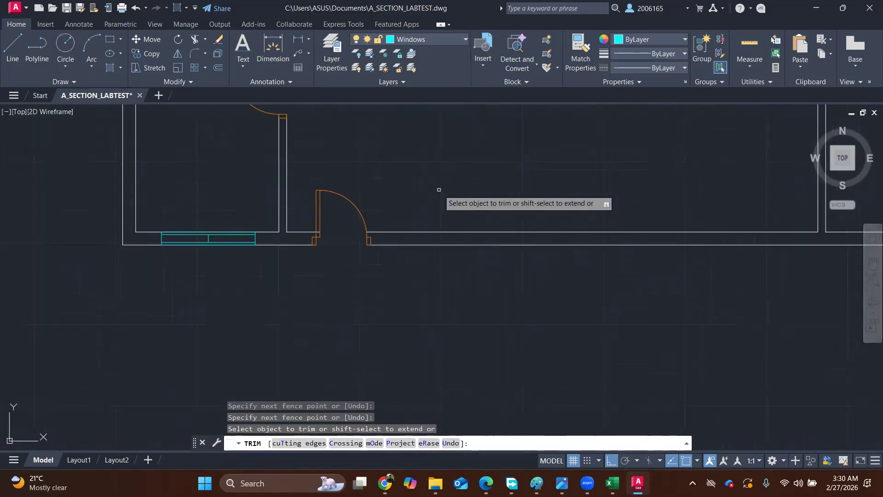
scroll(367, 240, "up", 7)
left_click(376, 228)
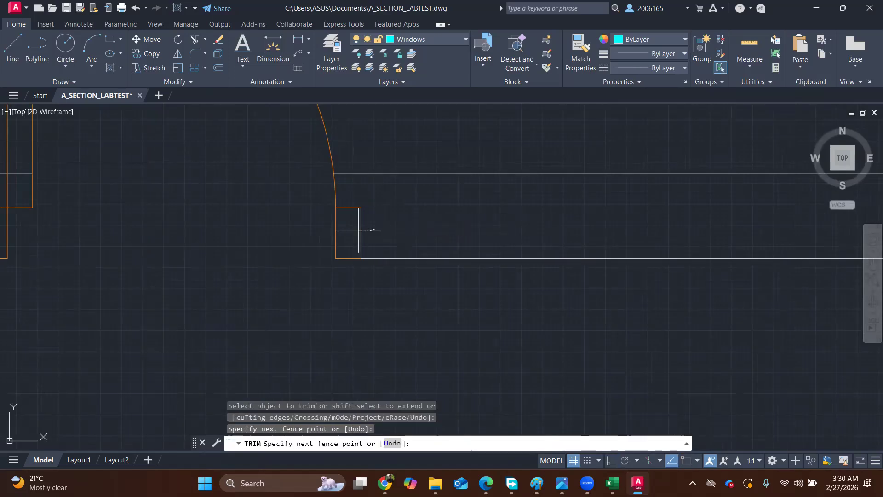
mouse_move(372, 221)
left_mouse_down()
mouse_move(353, 203)
mouse_move(409, 248)
left_mouse_up()
scroll(432, 205, "down", 7)
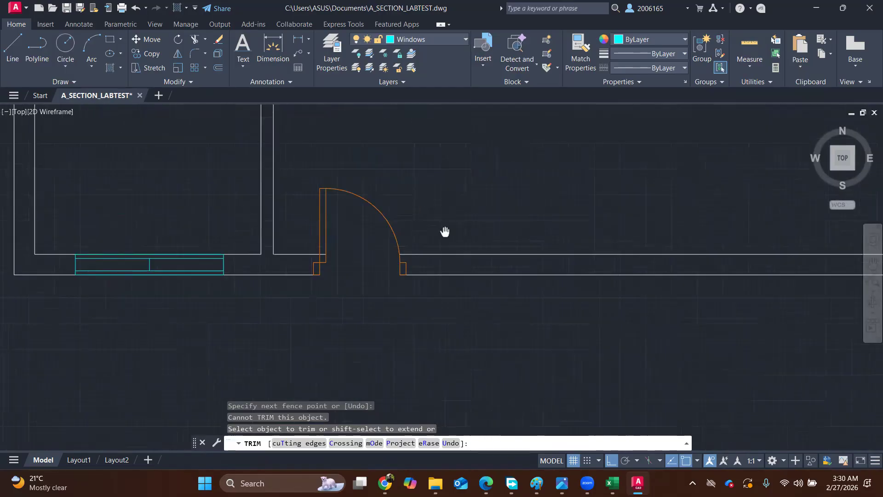
key("Return")
scroll(498, 187, "down", 4)
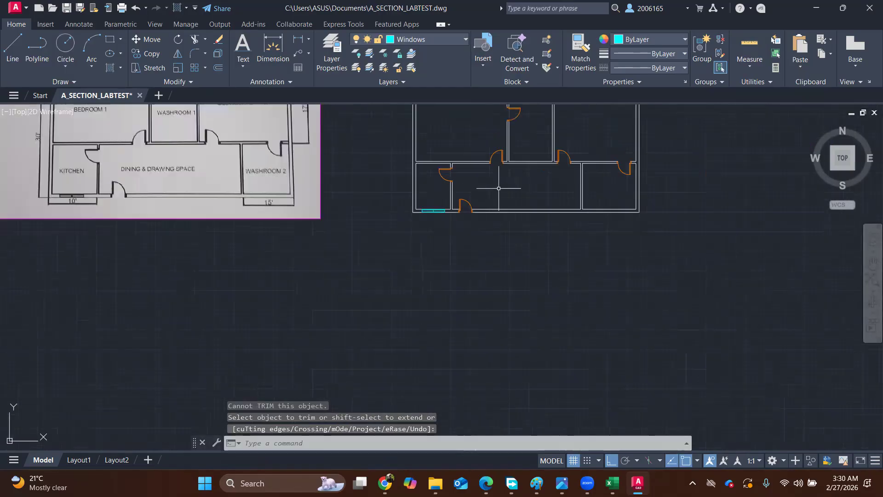
Delete the reference photo of the floor plan beside the drawn walls.
middle_click_drag(508, 186, 483, 270)
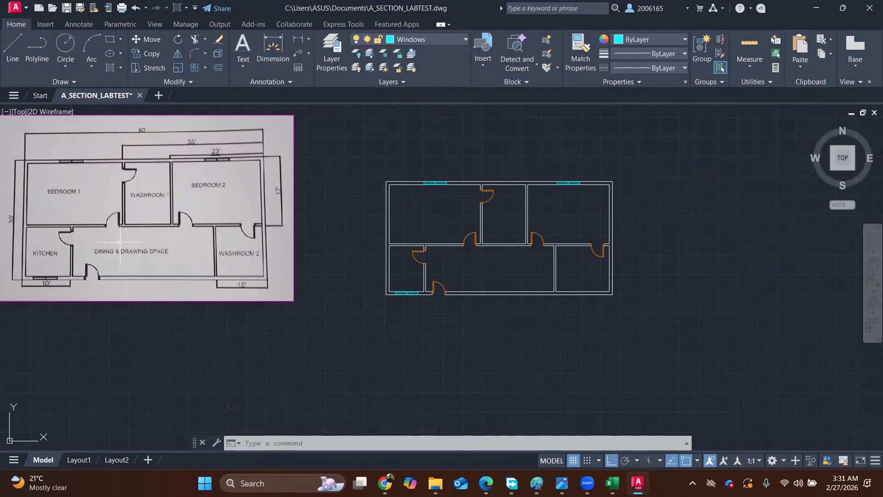
left_click(153, 200)
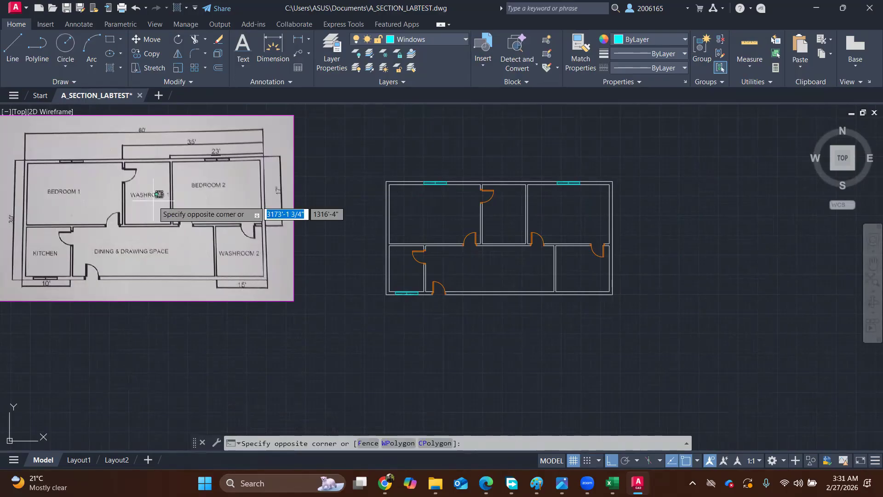
left_click(334, 129)
left_click(335, 129)
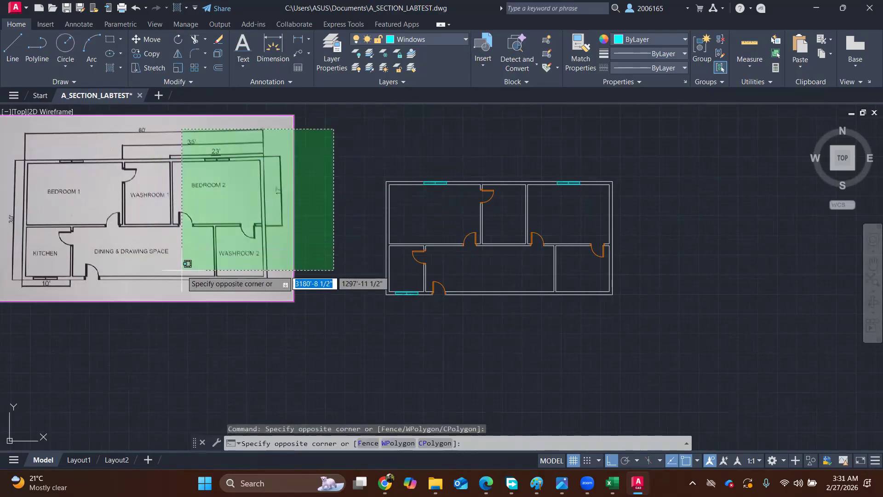
left_click(182, 276)
key("Delete")
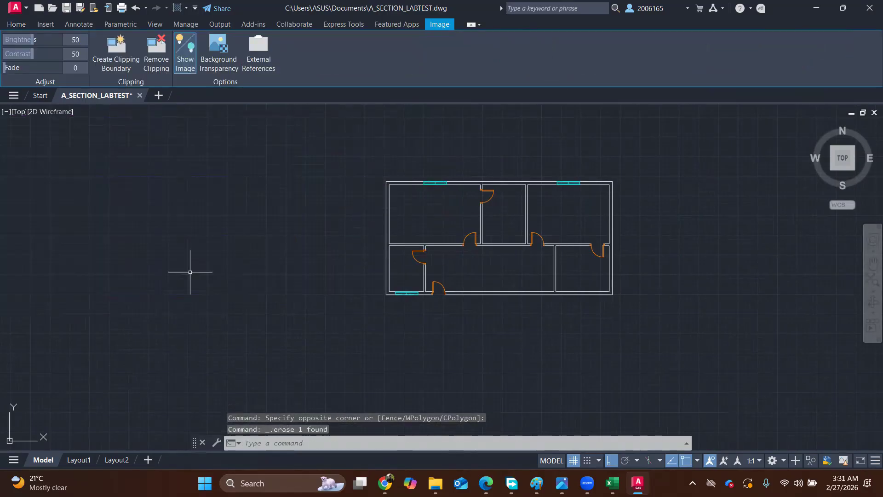
scroll(213, 240, "down", 8)
scroll(146, 239, "up", 12)
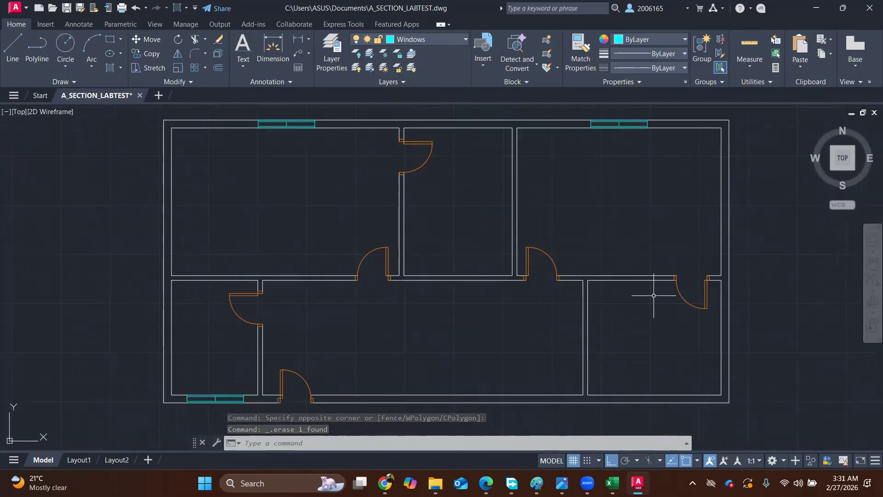
middle_click_drag(630, 231, 591, 236)
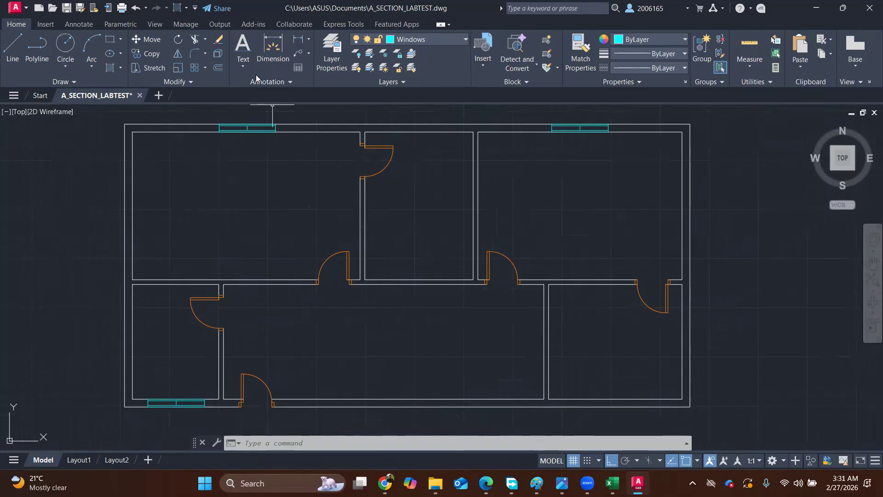
Set the Standard text style's height to 1' and apply the change.
left_click(241, 66)
left_click(240, 66)
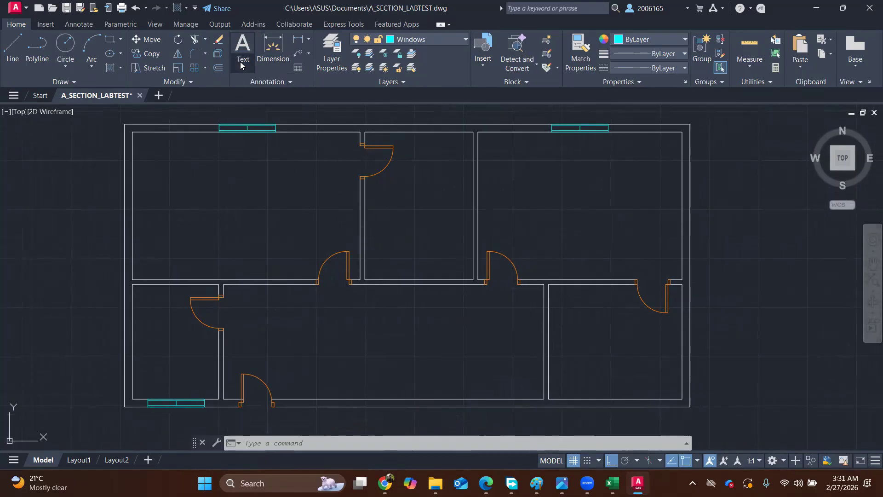
left_click(279, 82)
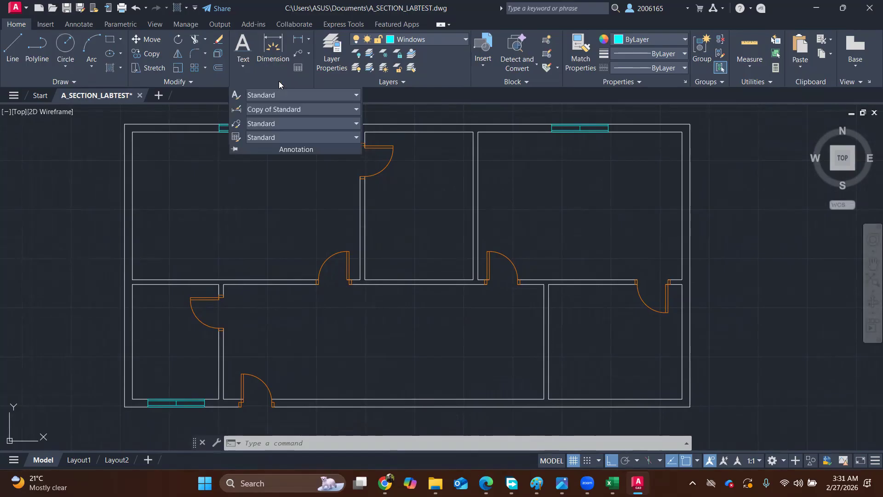
left_click(286, 110)
left_click(286, 109)
left_click(292, 95)
left_click(289, 159)
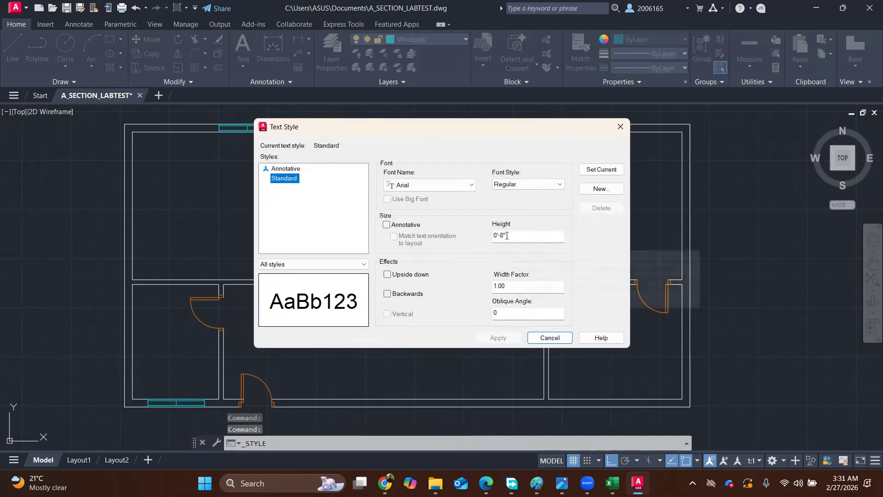
double_click(504, 235)
type("1")
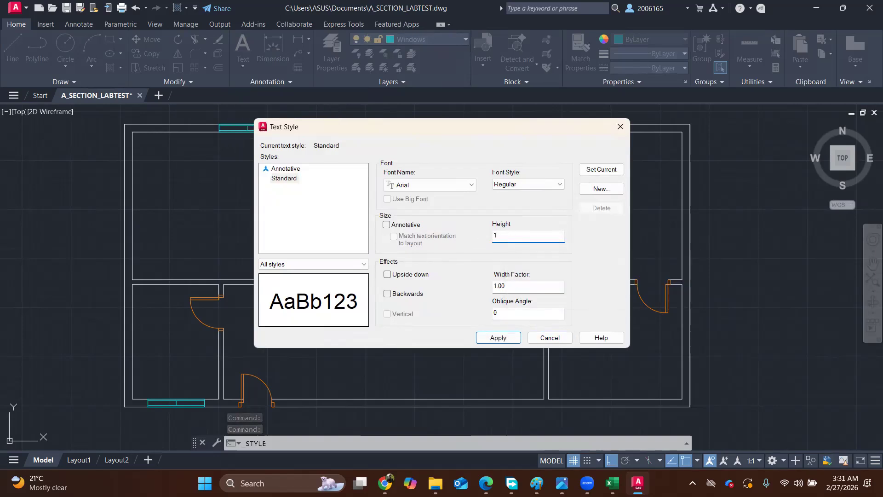
type("'")
left_click(497, 340)
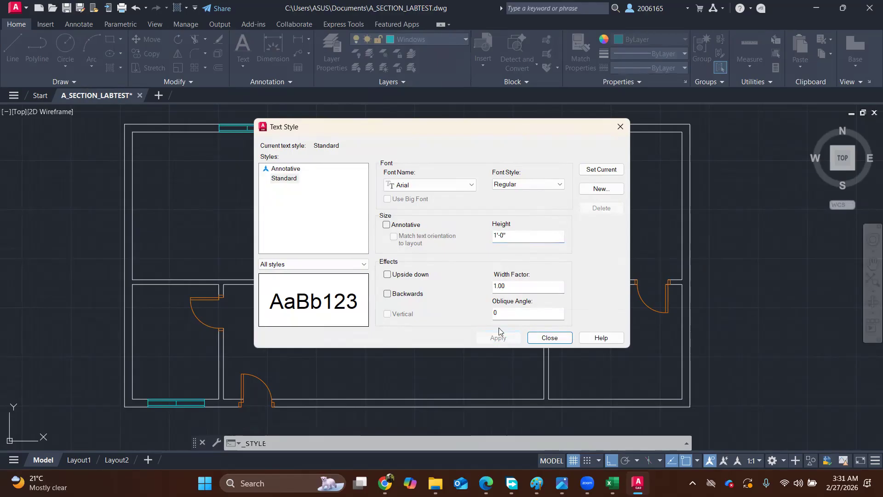
left_click(547, 338)
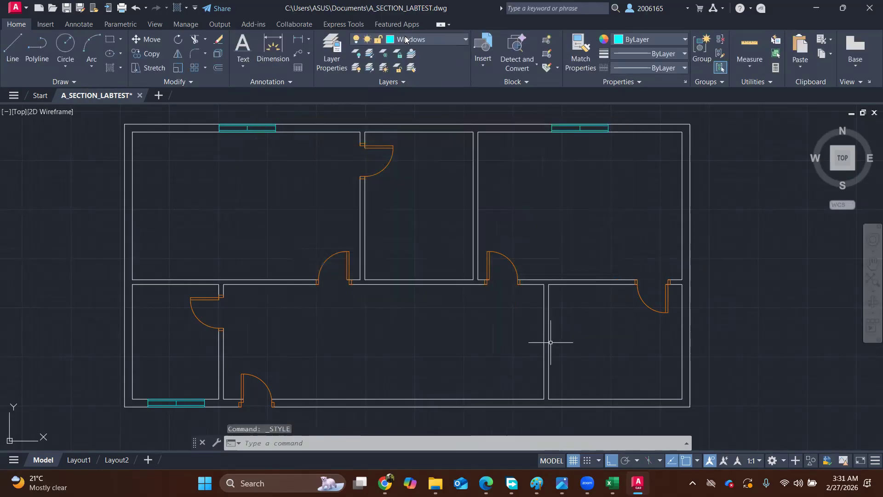
Turn on the Dimensions and Text layers.
left_click(406, 40)
left_click(357, 80)
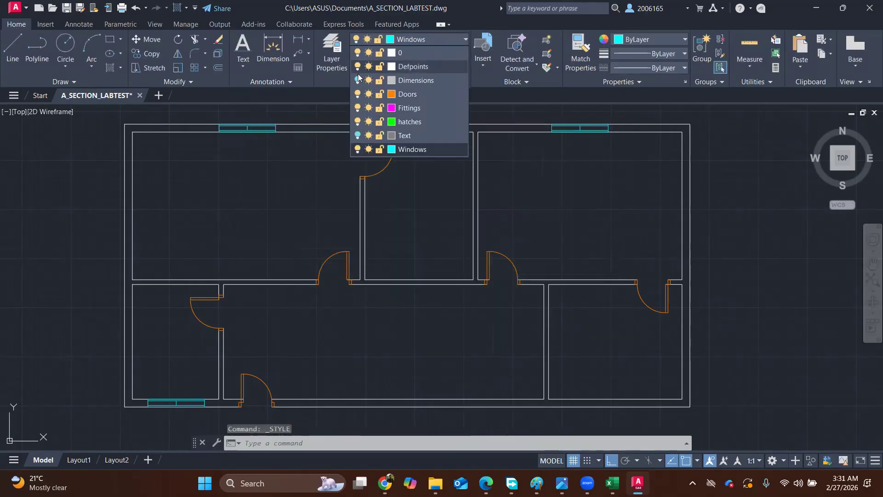
left_click(357, 136)
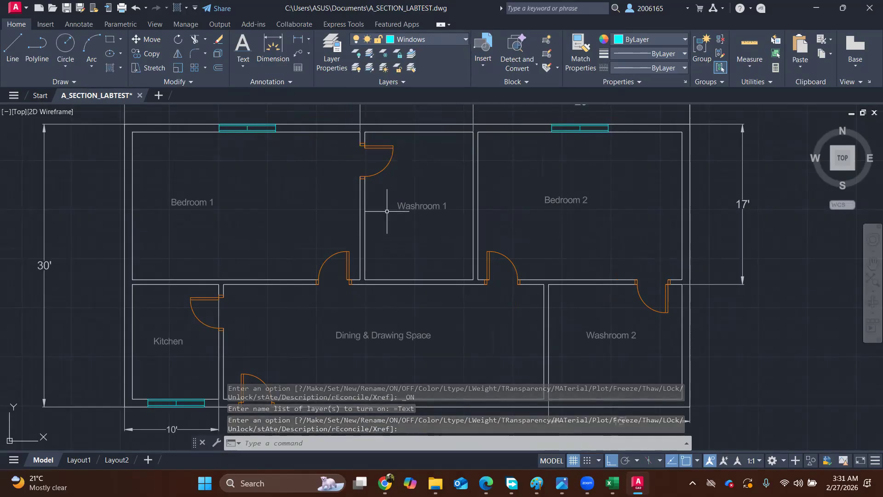
Dimension Bedroom 1's inner width along its upper wall, placing the dimension line above the plan.
scroll(349, 187, "down", 2)
scroll(316, 179, "up", 1)
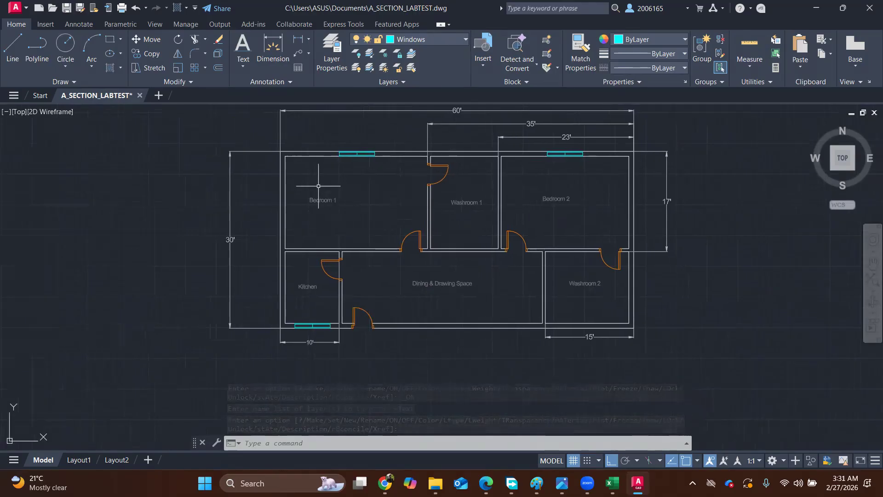
scroll(336, 177, "up", 3)
scroll(338, 177, "down", 2)
middle_click_drag(352, 179, 360, 203)
left_click(278, 50)
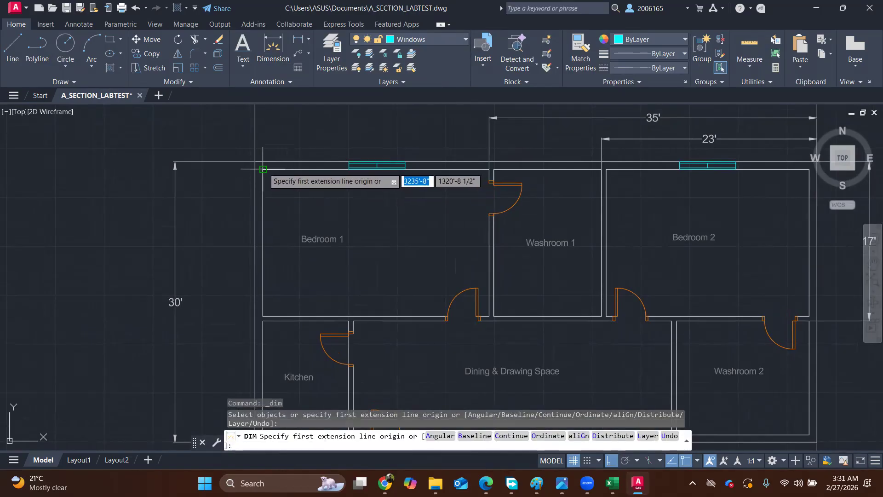
left_click(264, 168)
left_click(489, 169)
left_click(489, 130)
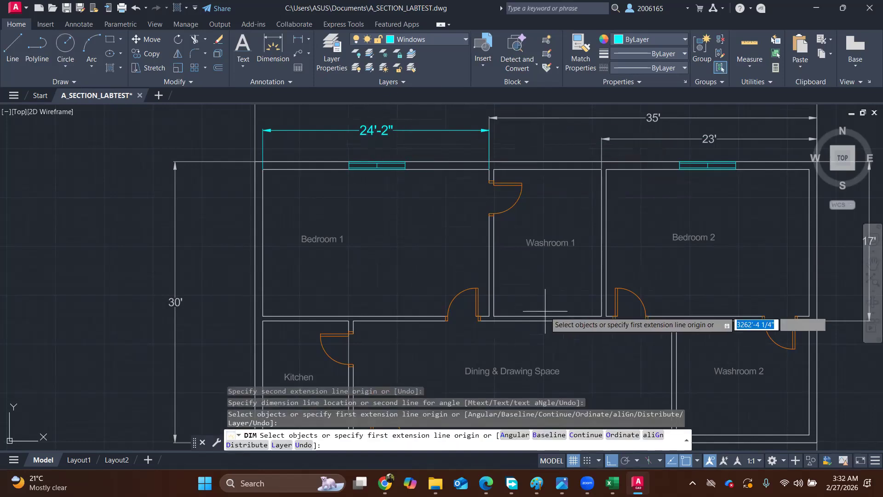
key("Return")
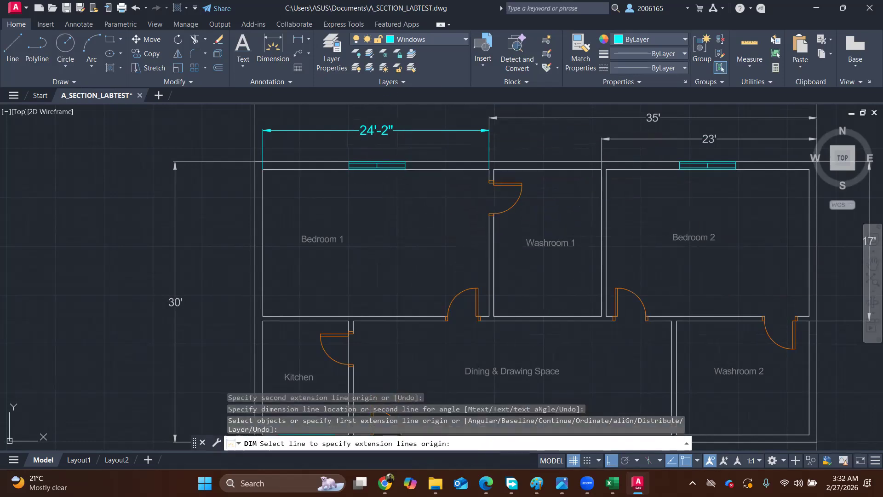
Switch to the calcofESD.xlsx workbook in Excel and set Length(ft) in B2 to 24.16666667.
left_click(612, 481)
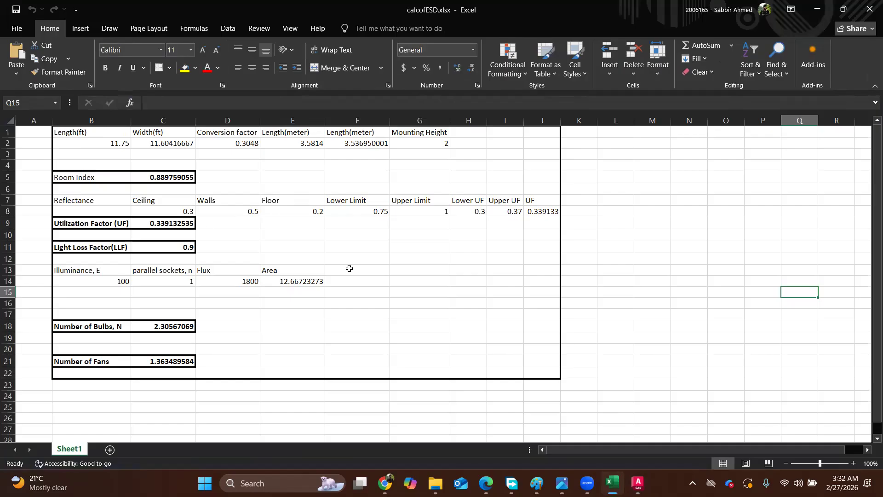
left_click(121, 142)
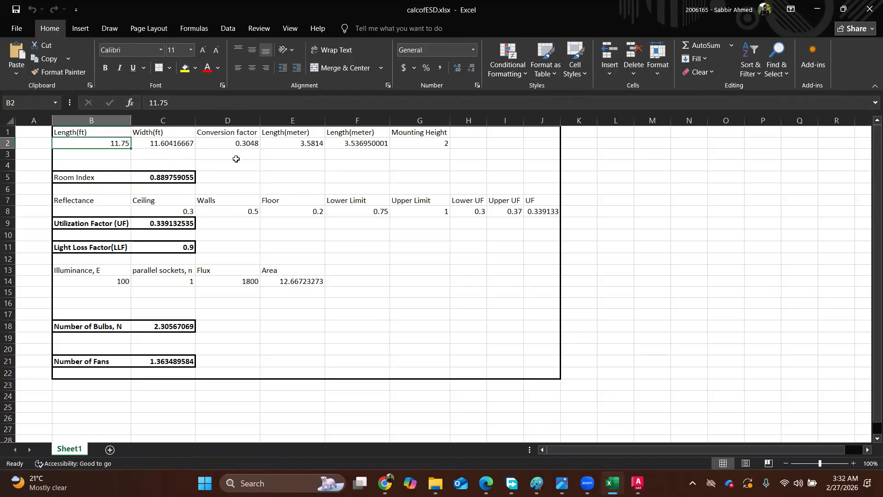
type("24.166666667")
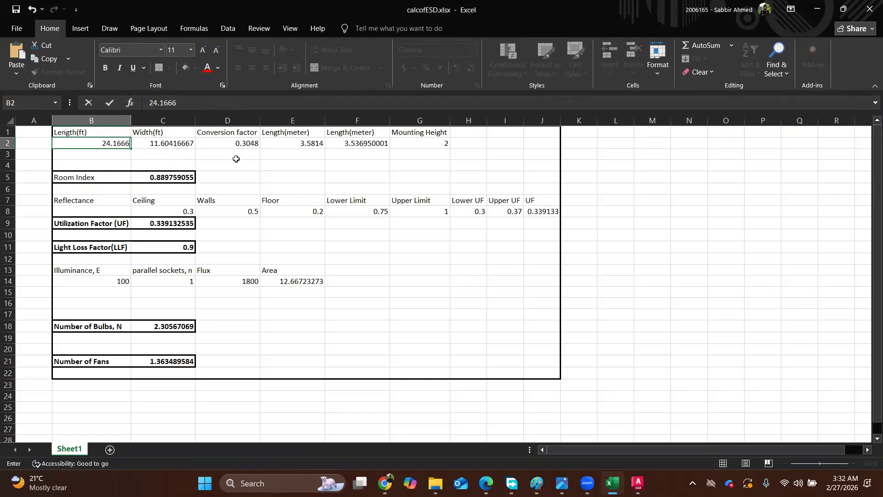
key("Tab")
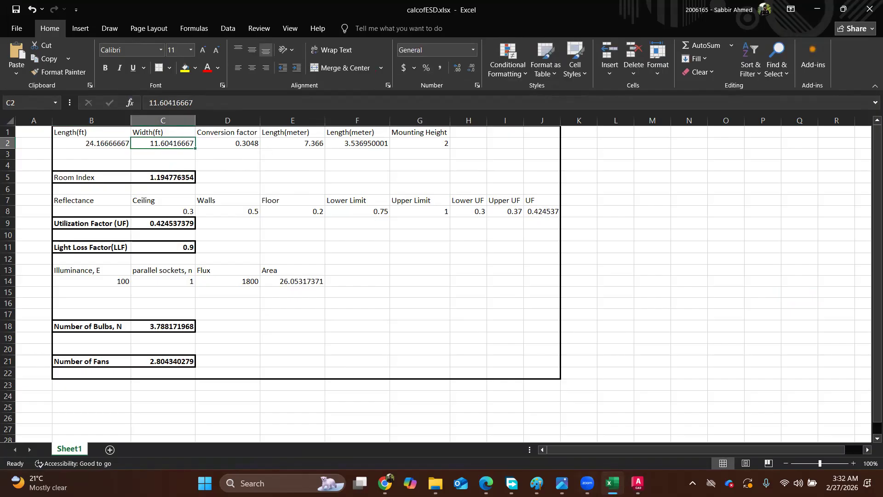
Switch back to AutoCAD, undo Bedroom 1's width dimension and make the Dimensions layer current.
left_click(638, 483)
key("ctrl+z")
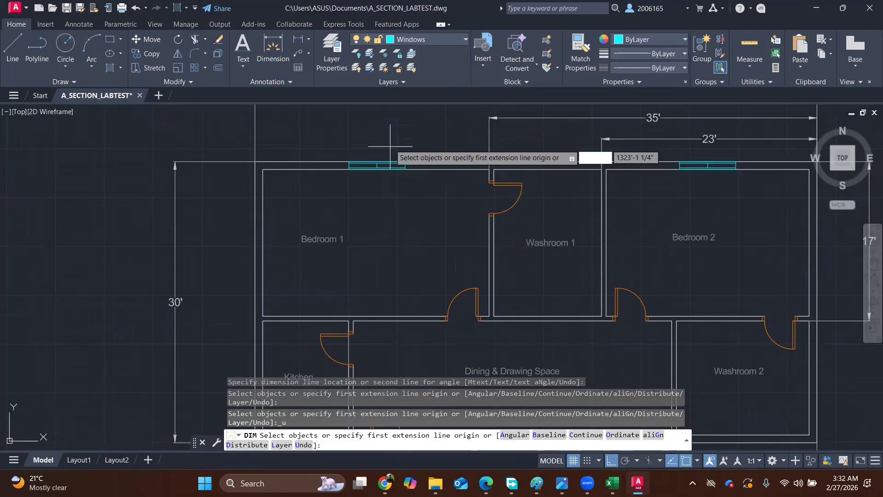
left_click(411, 39)
left_click(415, 84)
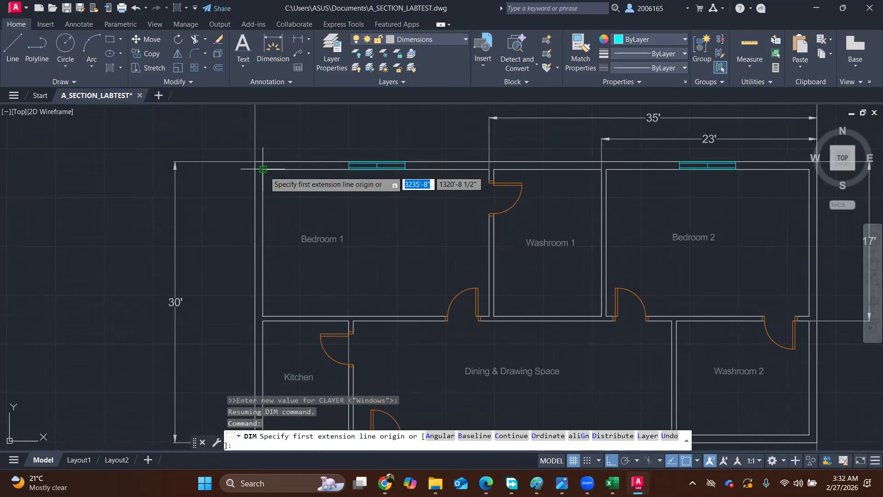
Dimension Bedroom 1's inner depth along its outer side wall, placing it between the wall and the 30' dimension.
left_click(262, 169)
left_click(263, 316)
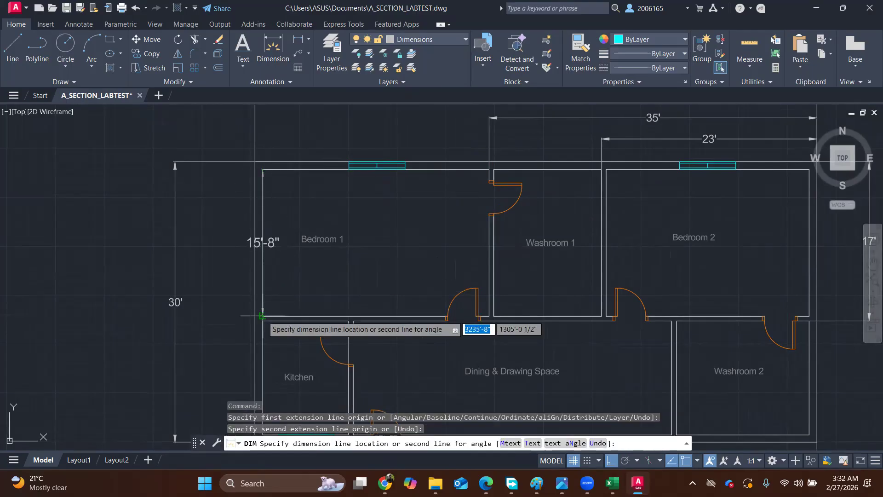
left_click(216, 317)
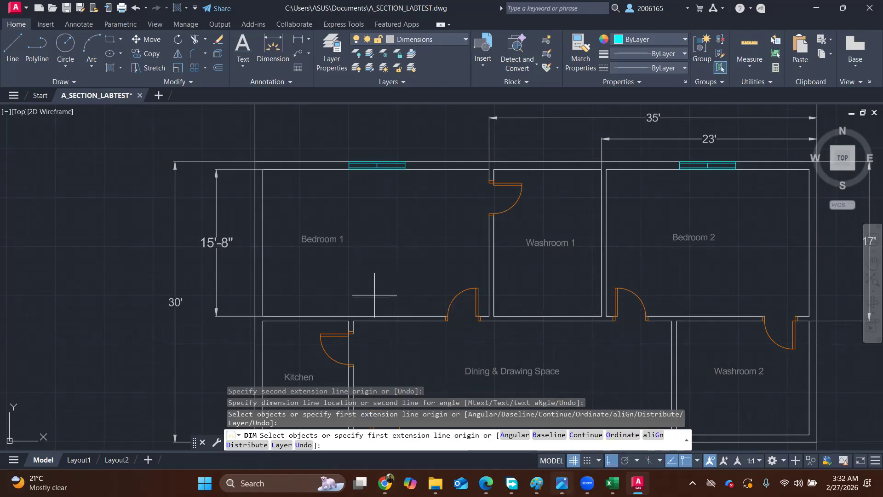
Switch to Excel and set Width(ft) in C2 to 15.66666667.
key("alt+Tab")
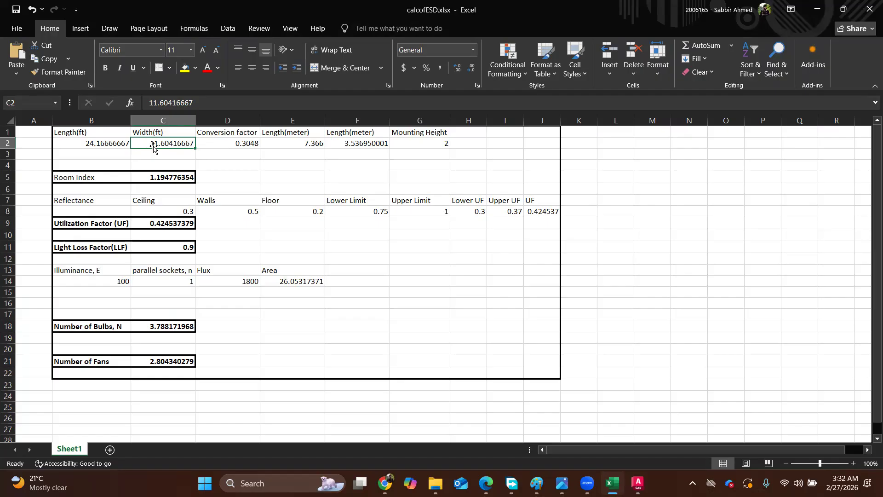
type("15.66666666")
type("6")
key("Tab")
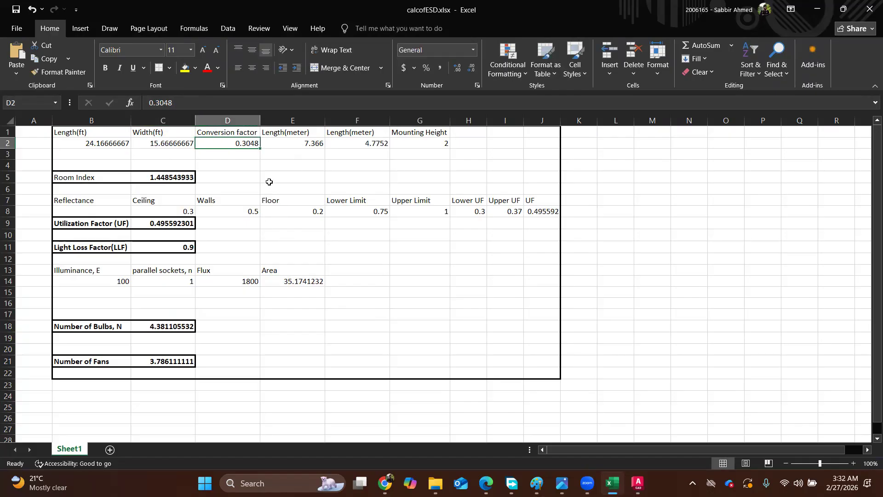
Check the Room Index in C5 and examine the utilization factor chart in the formulae and standard values PDF in Edge.
left_click(151, 177)
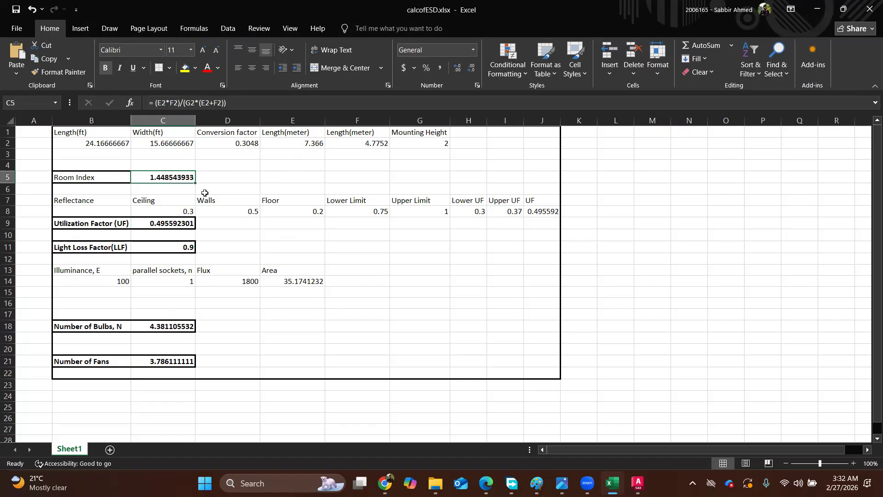
left_click(485, 483)
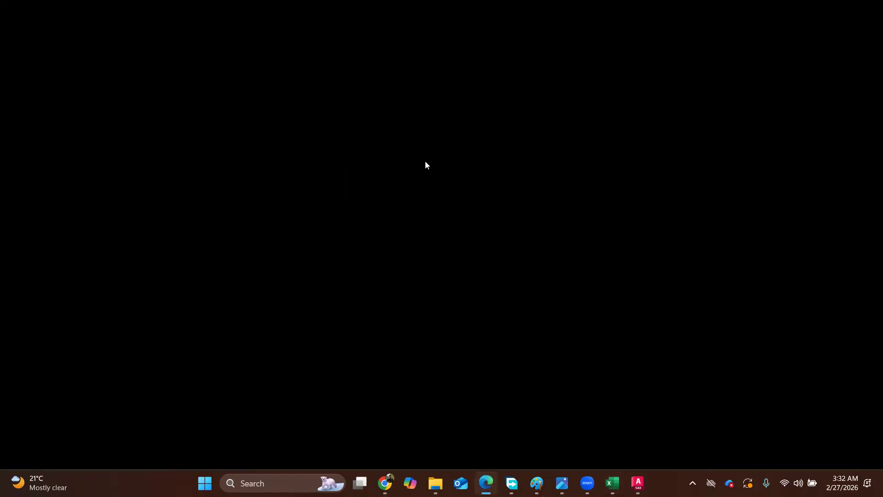
left_click(345, 4)
scroll(376, 205, "up", 5)
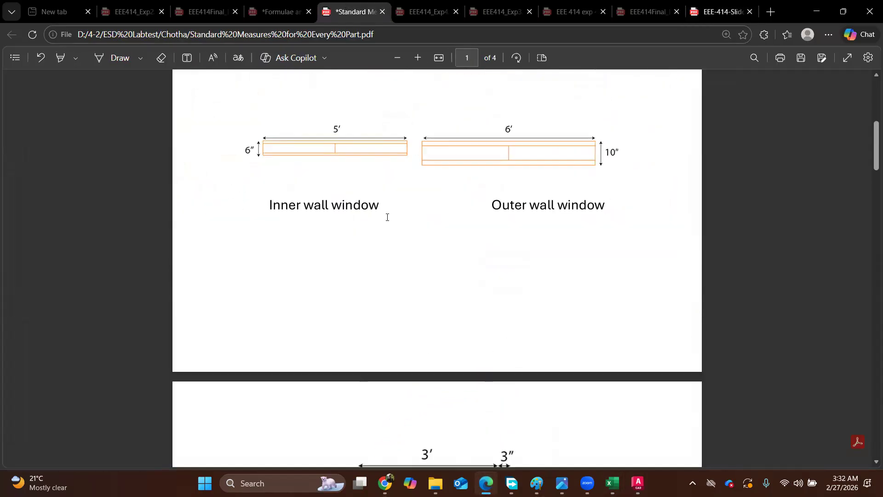
scroll(392, 220, "down", 5)
scroll(399, 223, "down", 5)
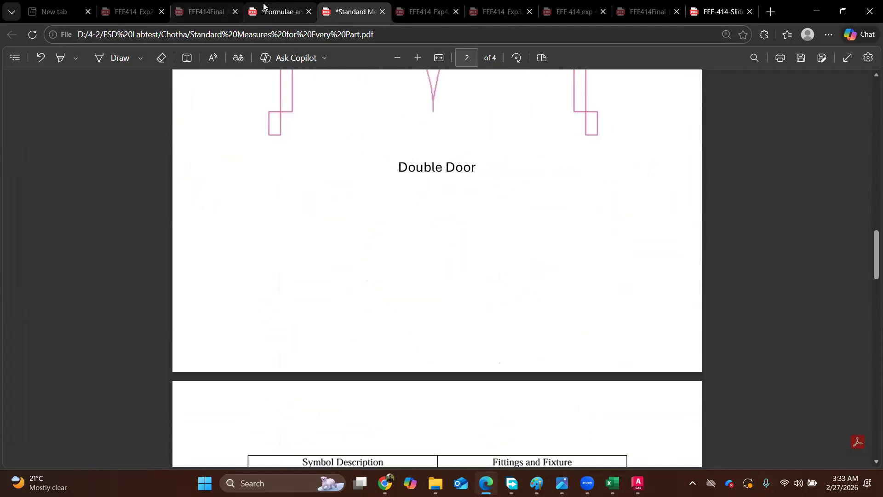
left_click(278, 12)
scroll(449, 259, "up", 20)
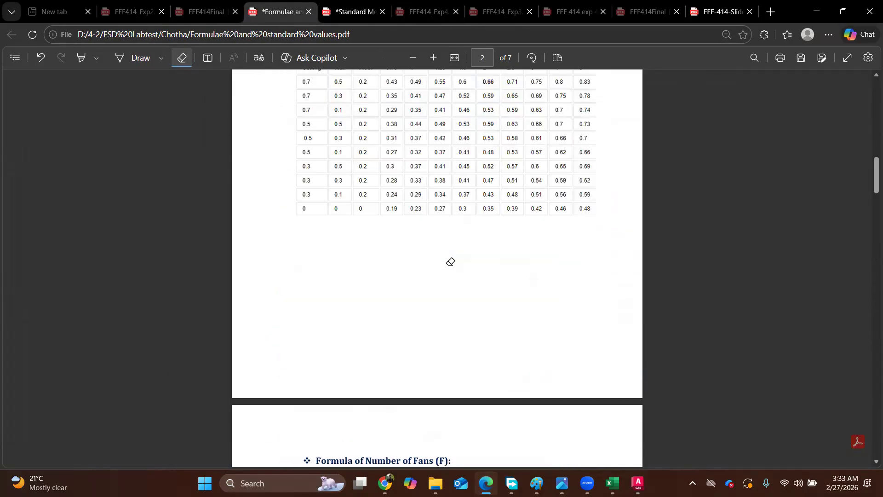
scroll(449, 259, "down", 4)
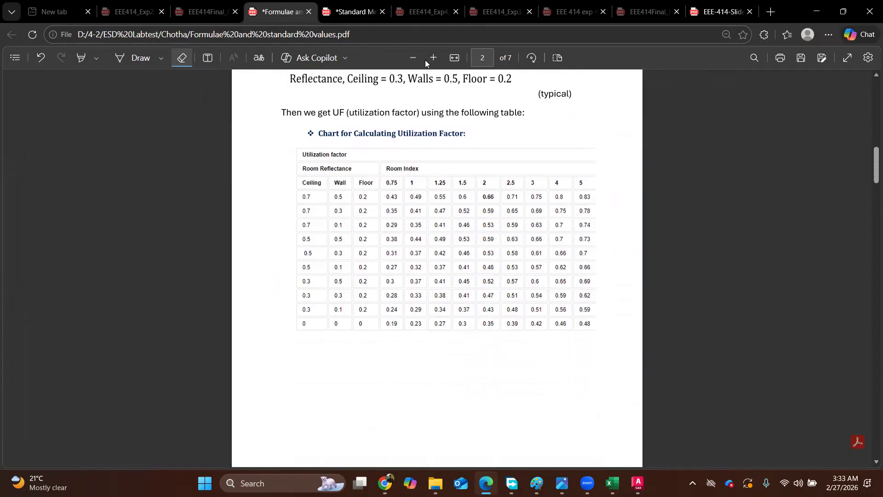
left_click(433, 58)
left_click(433, 58)
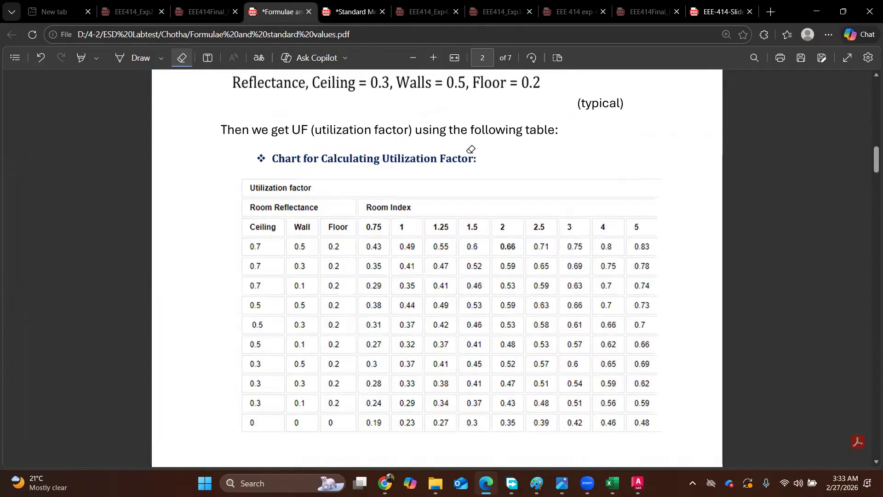
scroll(466, 150, "down", 3)
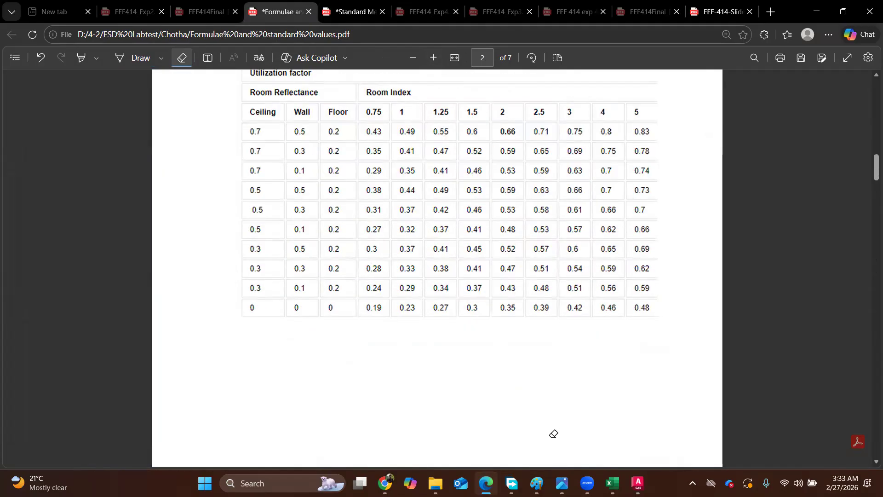
Return to Excel and set the room index Lower Limit to 1.25 and Upper Limit to 1.5.
left_click(612, 483)
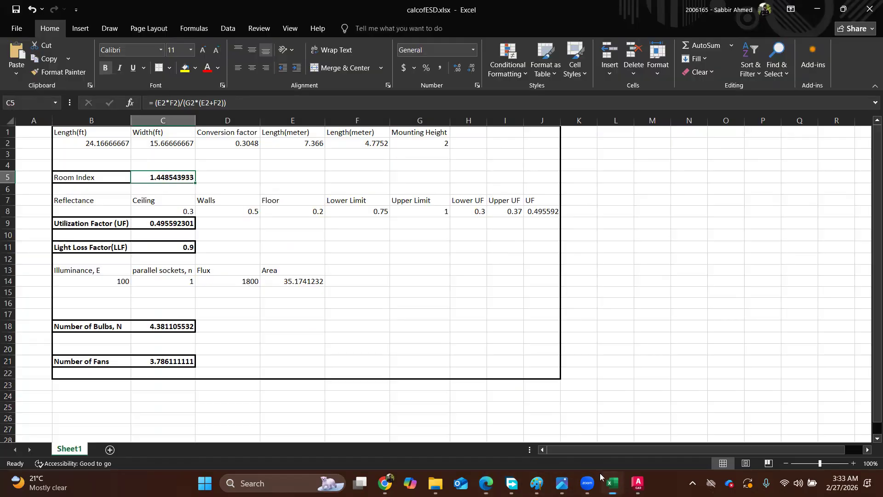
left_click(361, 210)
type("1.25")
left_click(419, 211)
type("1.5")
left_click(469, 214)
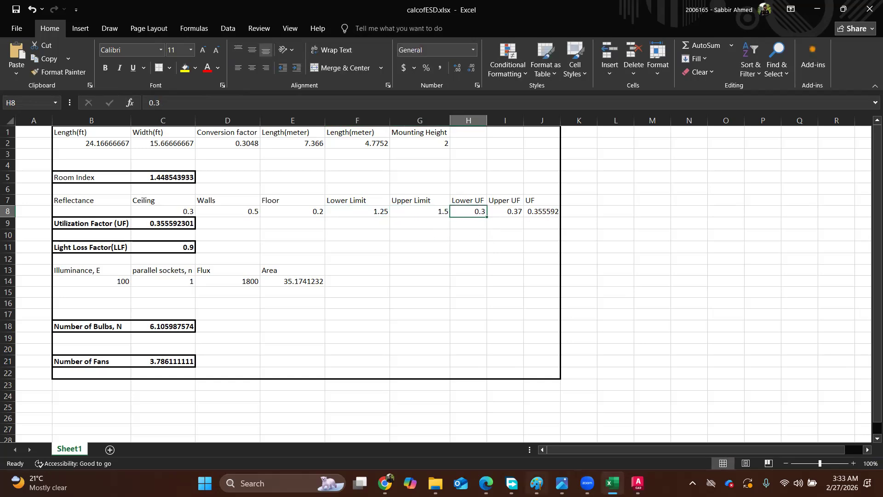
In the PDF's utilization chart, mark room indexes 1.25 and 1.5, reflectance row 0.3/0.5/0.2 and values 0.41 and 0.45, and return to Excel.
left_click(486, 483)
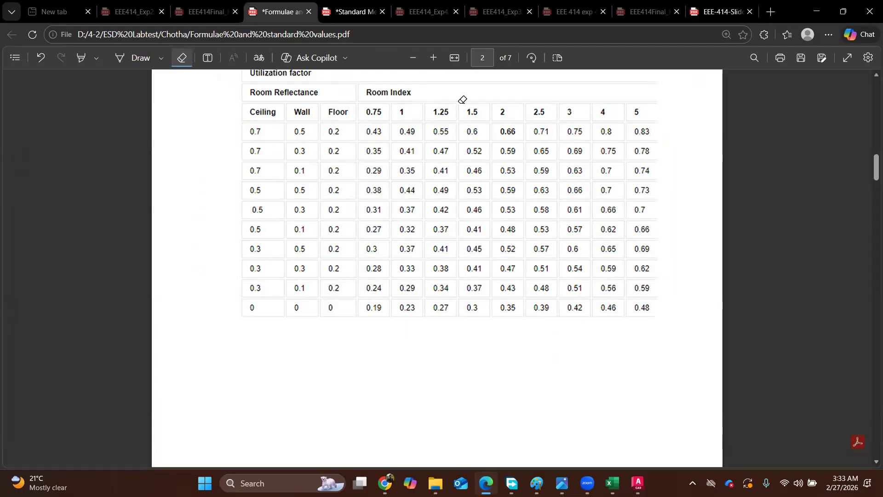
left_click(137, 59)
mouse_move(429, 117)
left_mouse_down()
mouse_move(477, 97)
mouse_move(404, 102)
left_mouse_up()
left_click_drag(244, 244, 331, 242)
mouse_move(427, 241)
left_mouse_down()
mouse_move(430, 259)
mouse_move(490, 257)
mouse_move(430, 242)
left_mouse_up()
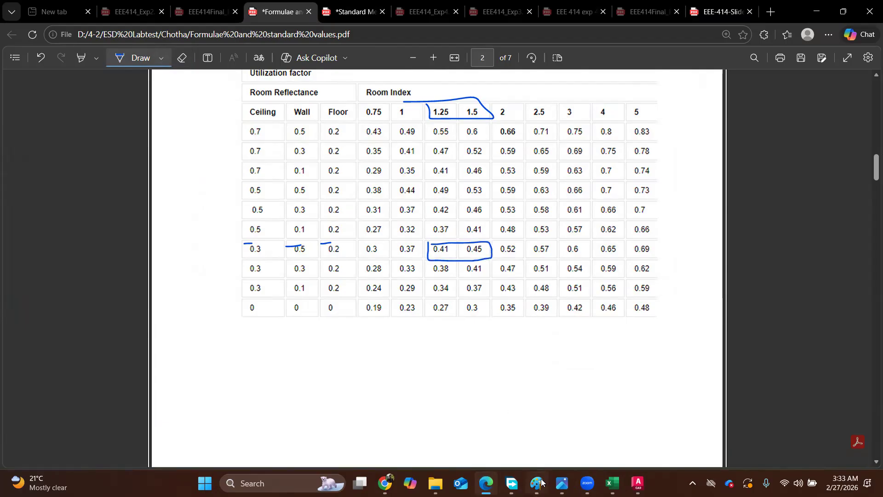
left_click(486, 483)
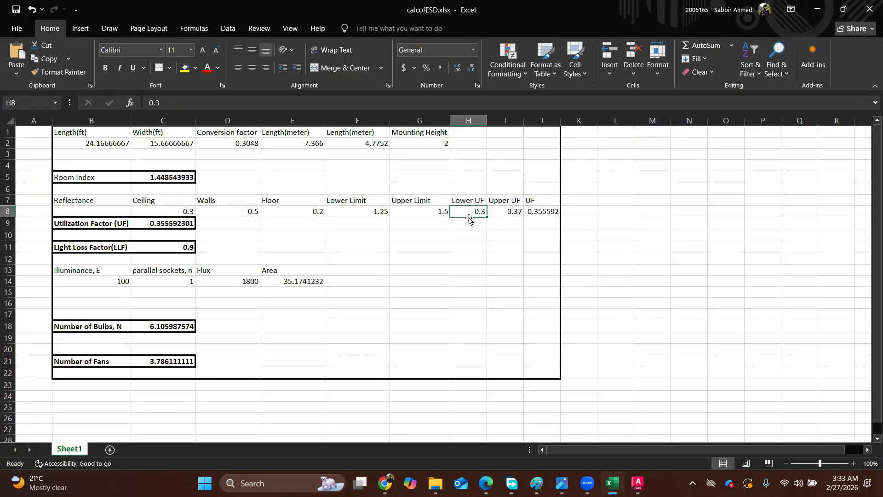
Set the Lower UF in H8 to 0.41 and the Upper UF in I8 to 0.45.
type("0.41")
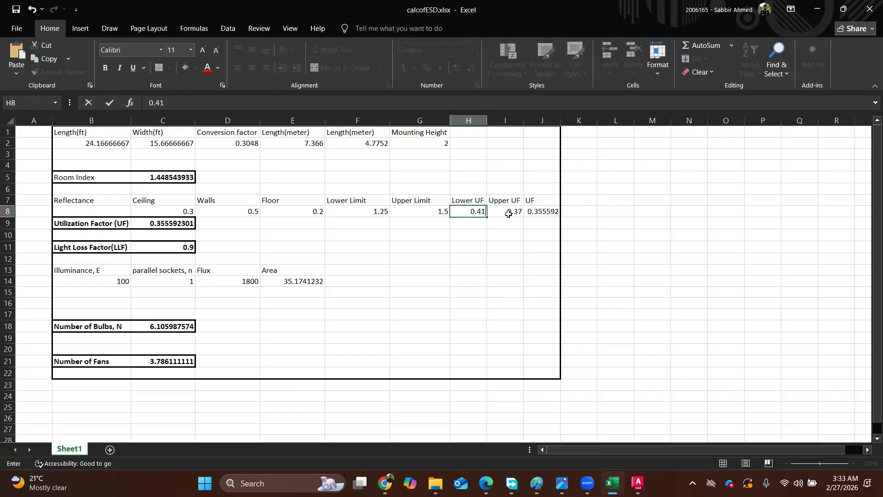
left_click(508, 212)
type("0.45")
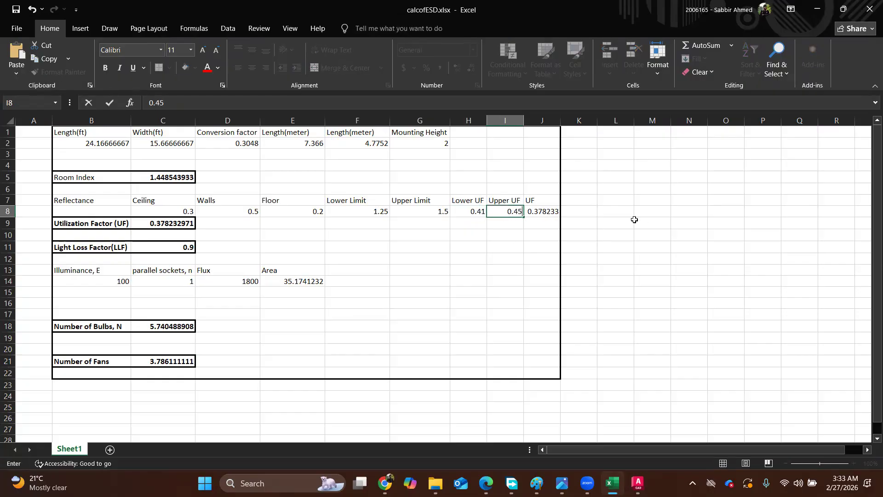
left_click(638, 223)
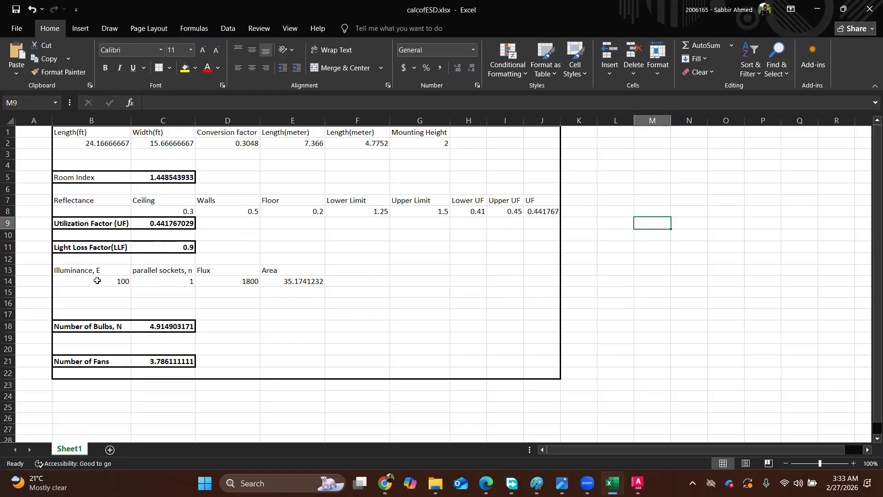
Check the room illuminance table in the formulae PDF in Edge, and return to Excel to check the Flux cell D14.
left_click(121, 284)
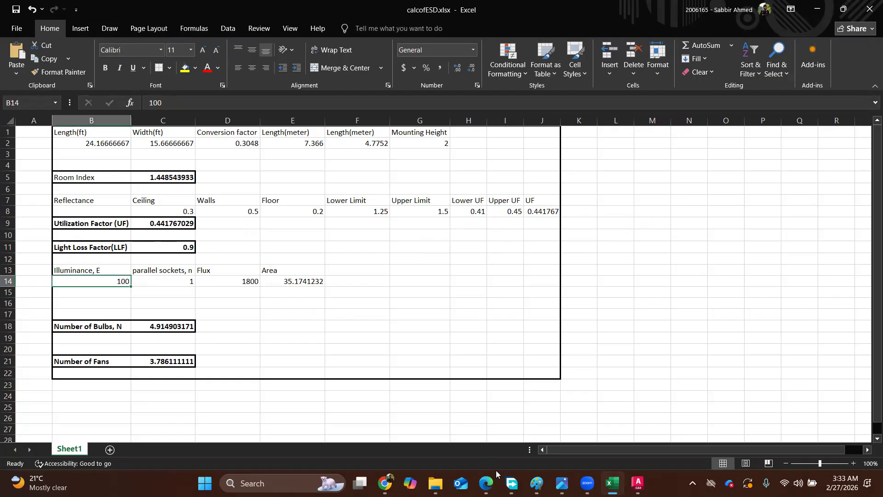
left_click(487, 483)
scroll(487, 299, "up", 10)
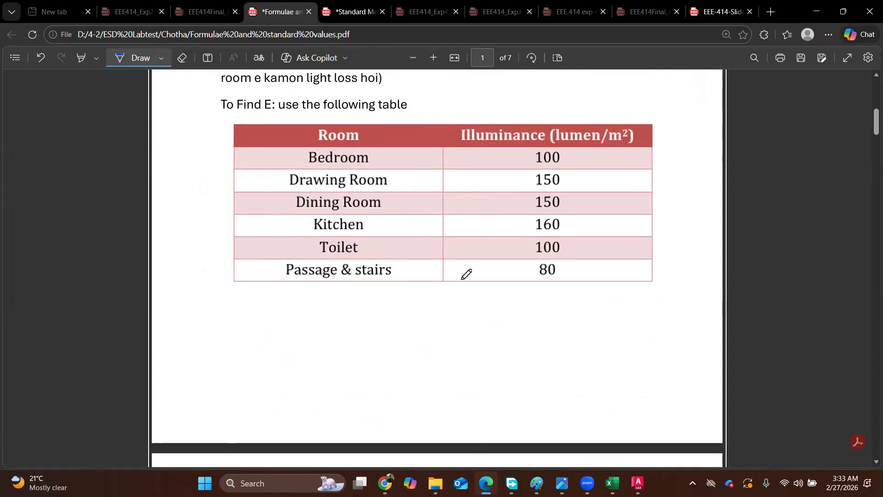
scroll(466, 276, "down", 6)
scroll(465, 286, "up", 6)
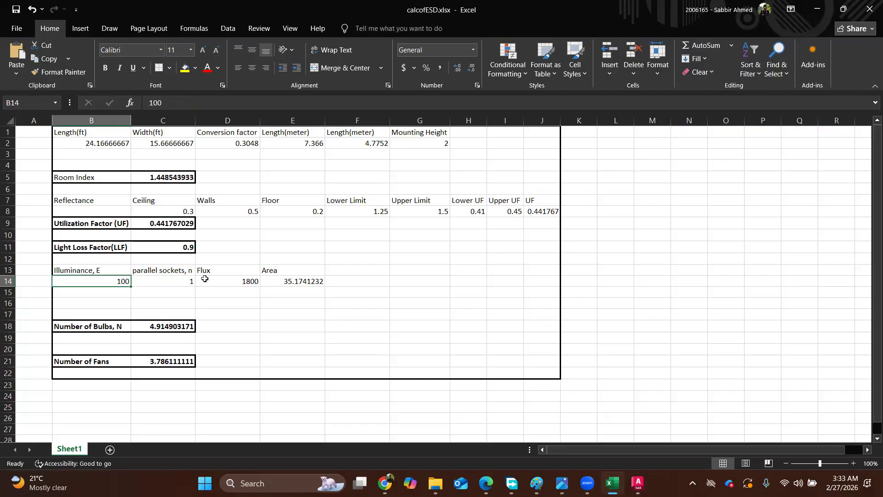
left_click(244, 280)
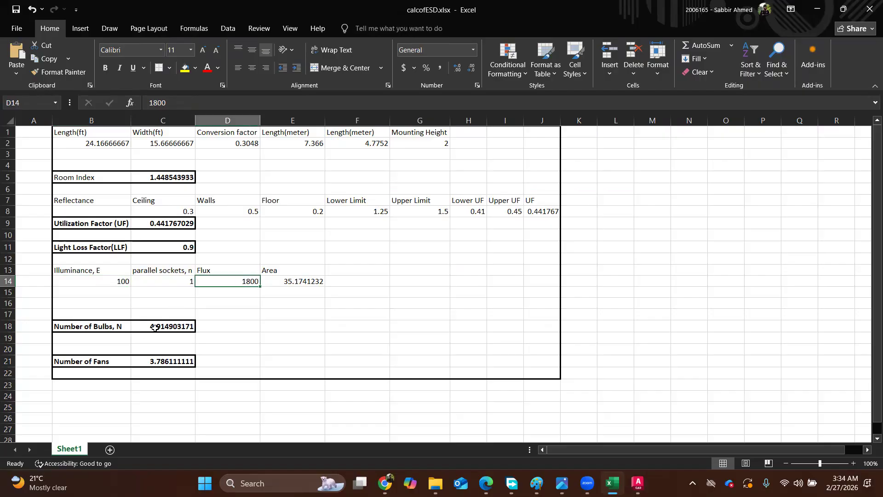
Set Illuminance, E in B14 to 70 and check the flux value.
left_click(115, 283)
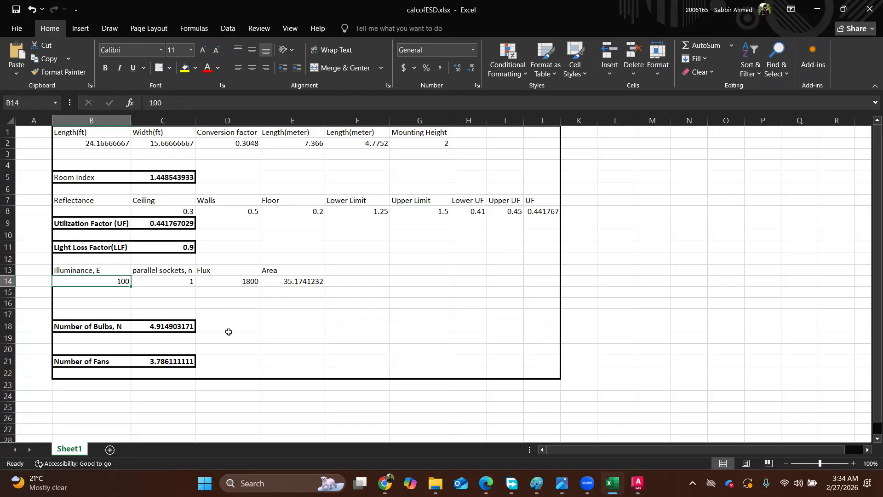
type("70")
left_click(356, 338)
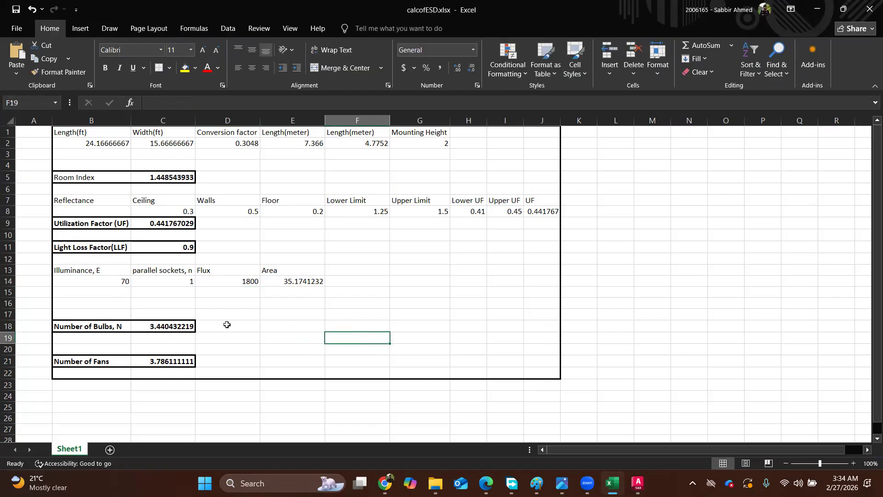
left_click(262, 312)
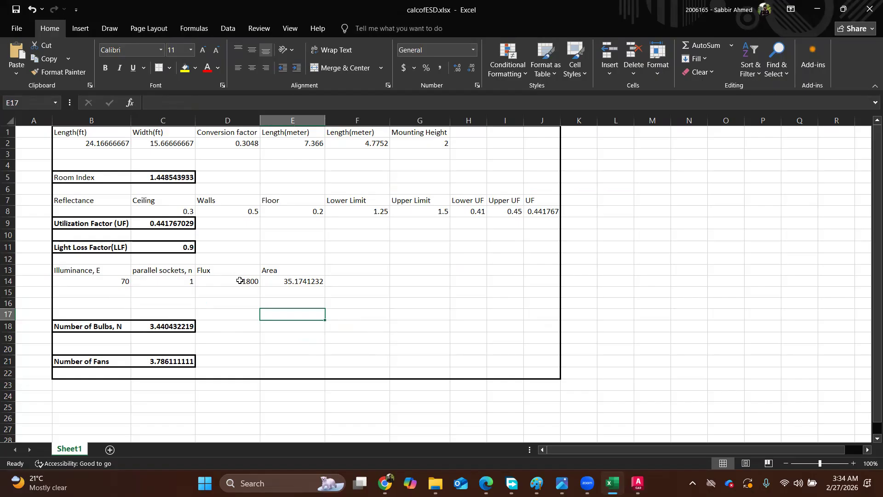
left_click(239, 280)
left_click(243, 301)
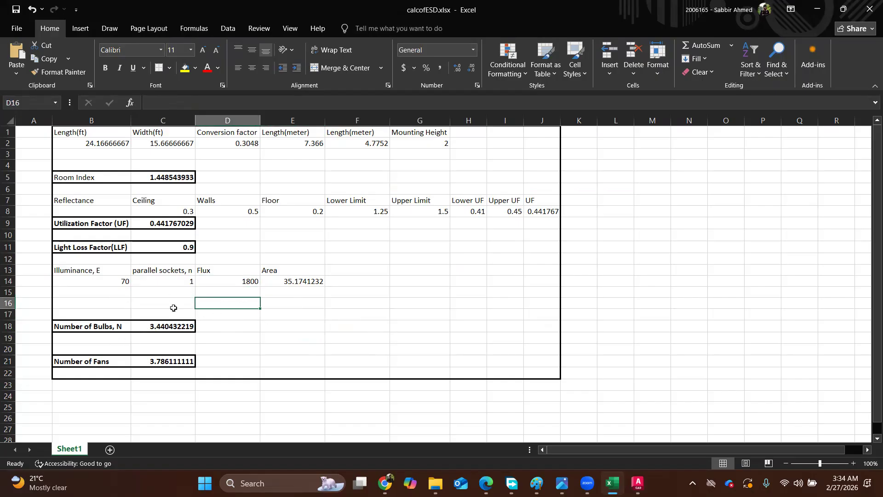
Examine the Number of Fans formula in C21.
left_click(155, 362)
scroll(296, 322, "down", 1)
scroll(296, 325, "up", 1)
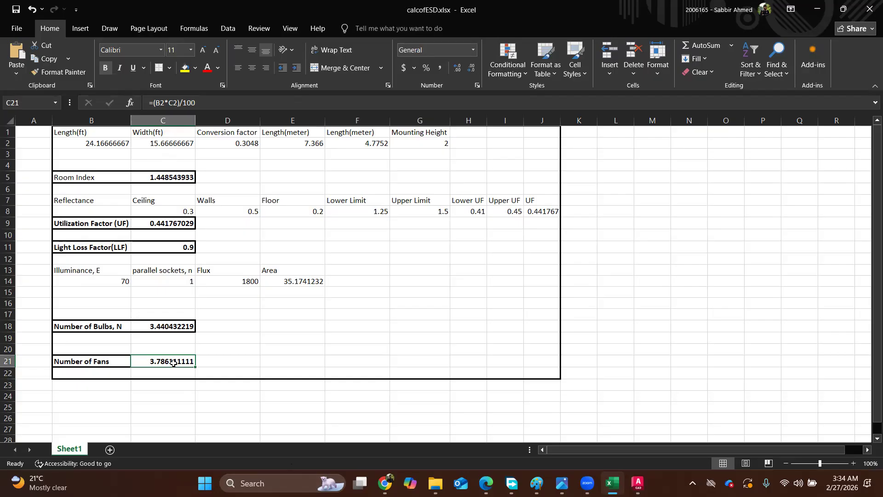
mouse_move(486, 483)
left_click(174, 157)
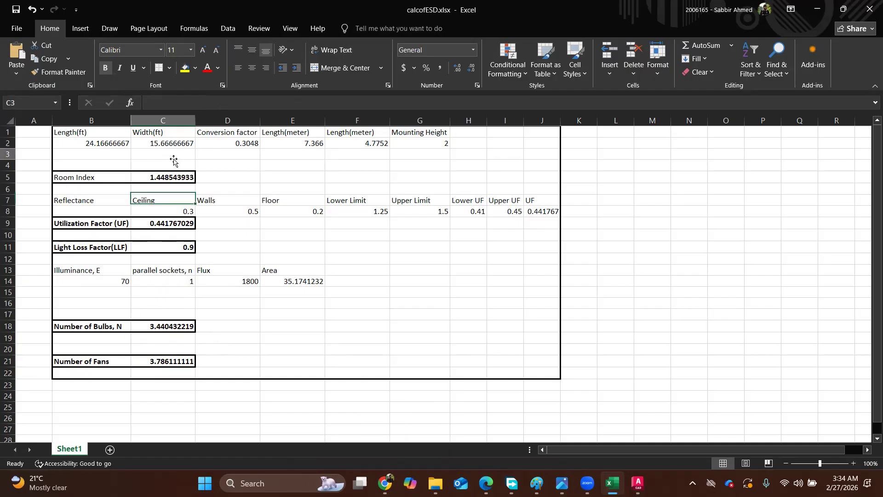
left_click(172, 363)
Examine the room's length and width in feet, the conversion factor and the metre conversion formulas in row 2.
left_click(101, 145)
left_click(158, 145)
left_click(295, 146)
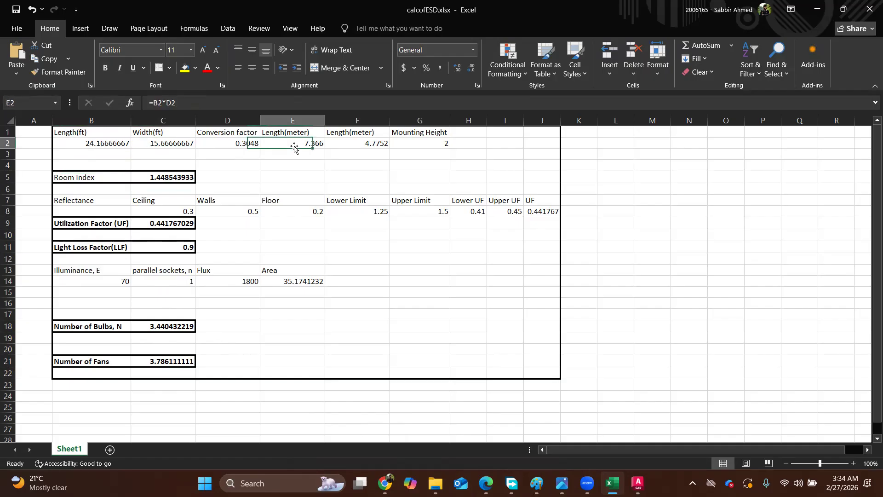
left_click(360, 144)
left_click(293, 146)
left_click(343, 144)
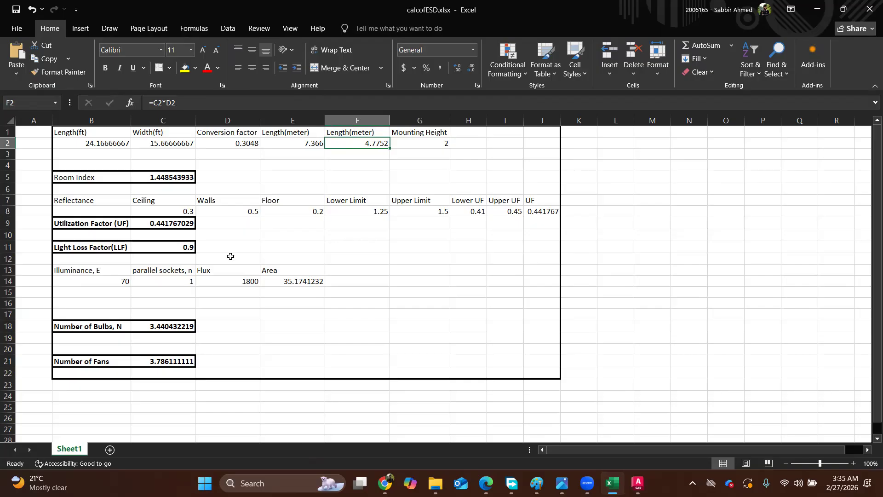
left_click(95, 143)
left_click(175, 144)
left_click(237, 143)
left_click(304, 145)
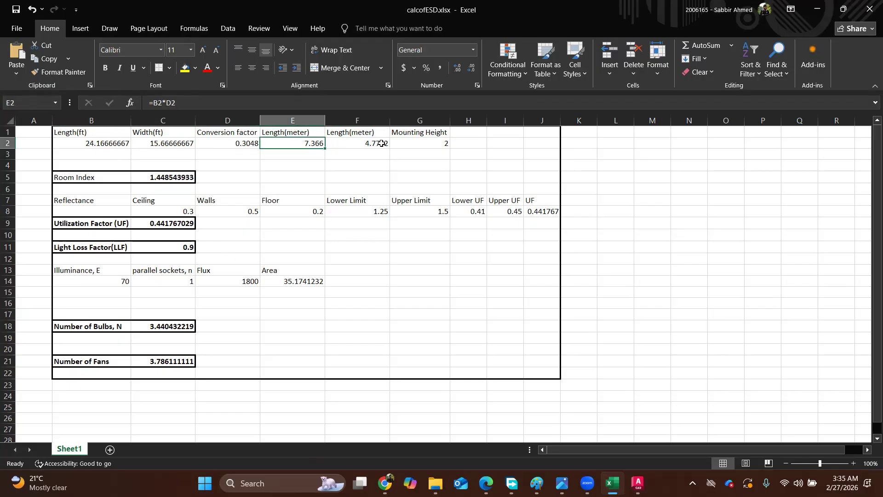
left_click(380, 142)
left_click(112, 144)
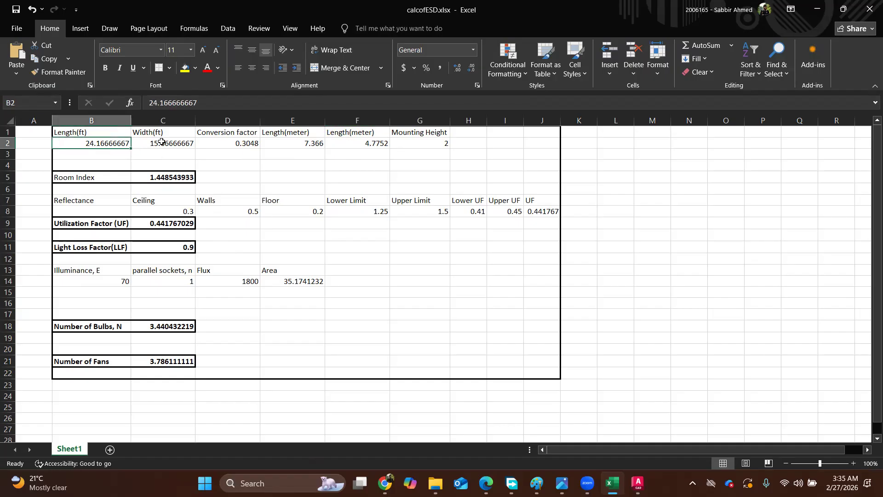
left_click(163, 142)
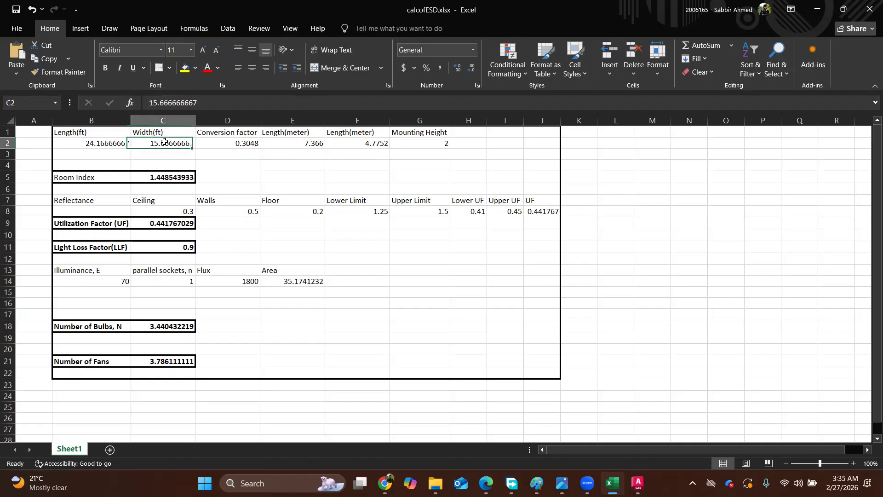
Compare the Number of Fans formula in C21 with the ceiling fan formula in the PDF in Edge, and return to Excel.
left_click(167, 361)
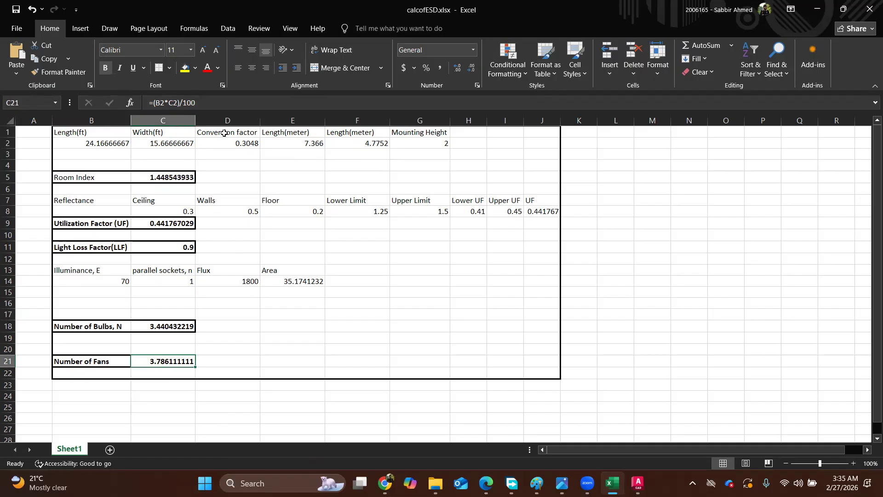
left_click(488, 483)
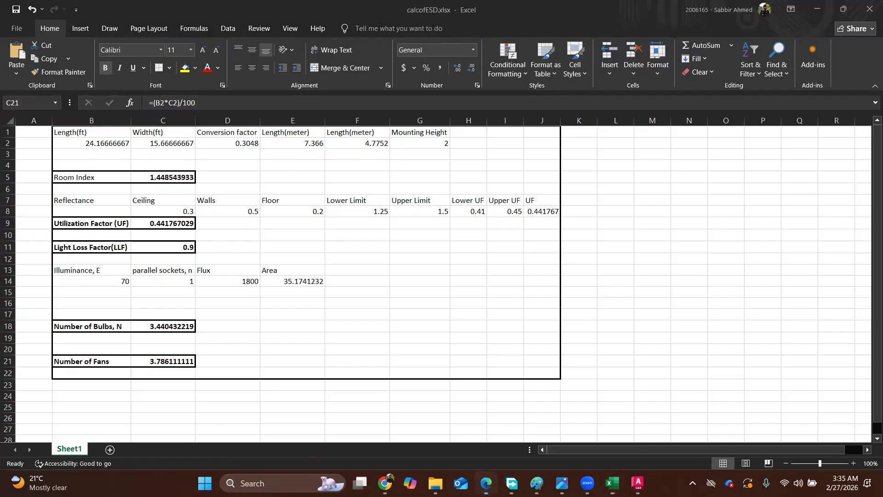
scroll(460, 299, "down", 10)
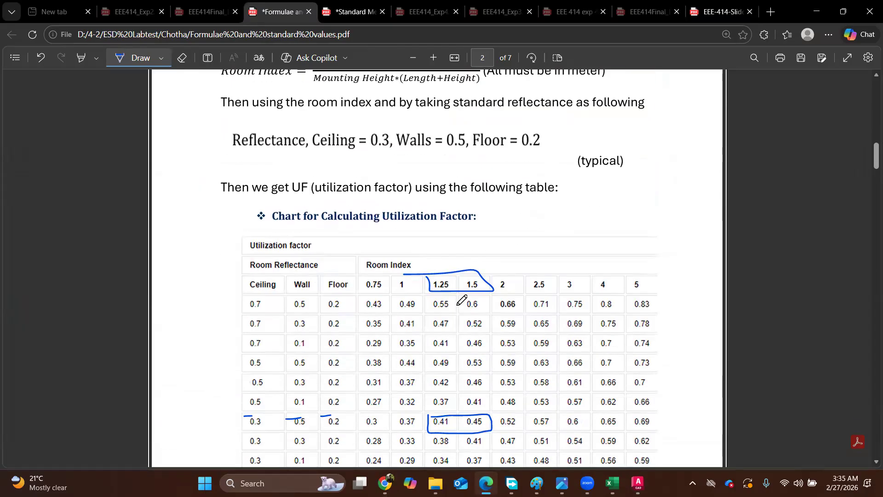
scroll(443, 276, "up", 3)
scroll(528, 276, "down", 10)
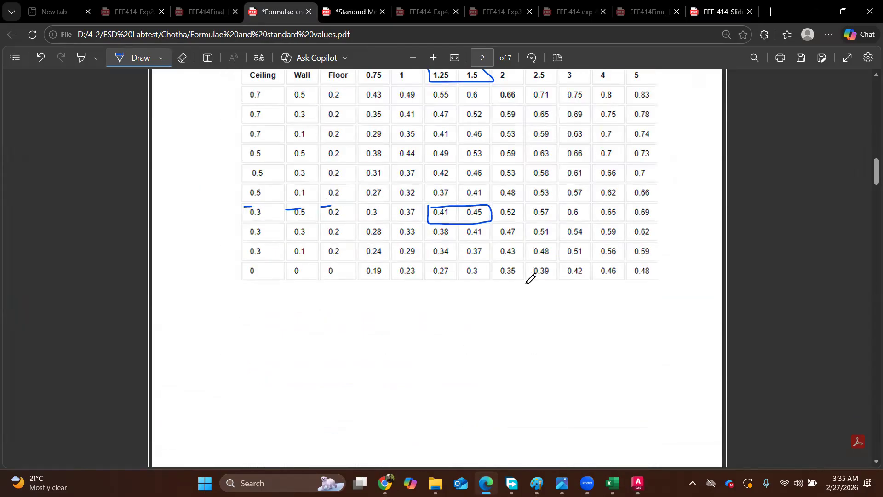
scroll(530, 278, "up", 7)
scroll(529, 278, "down", 5)
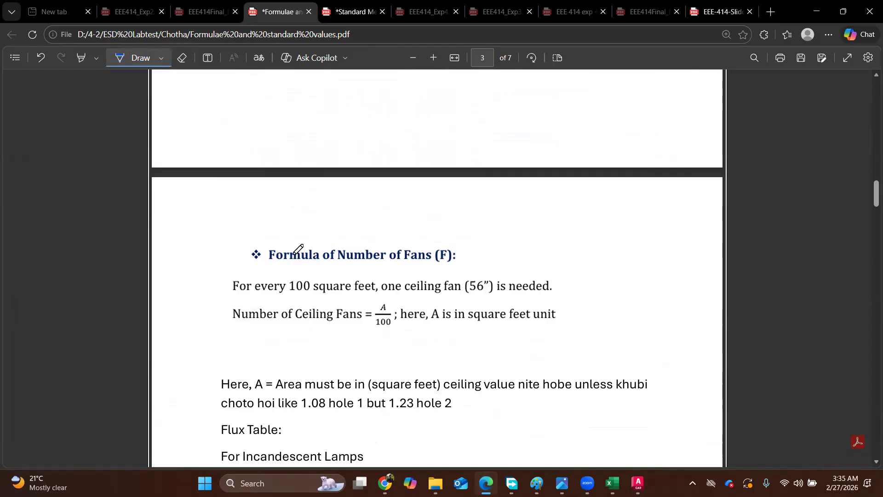
scroll(302, 267, "down", 4)
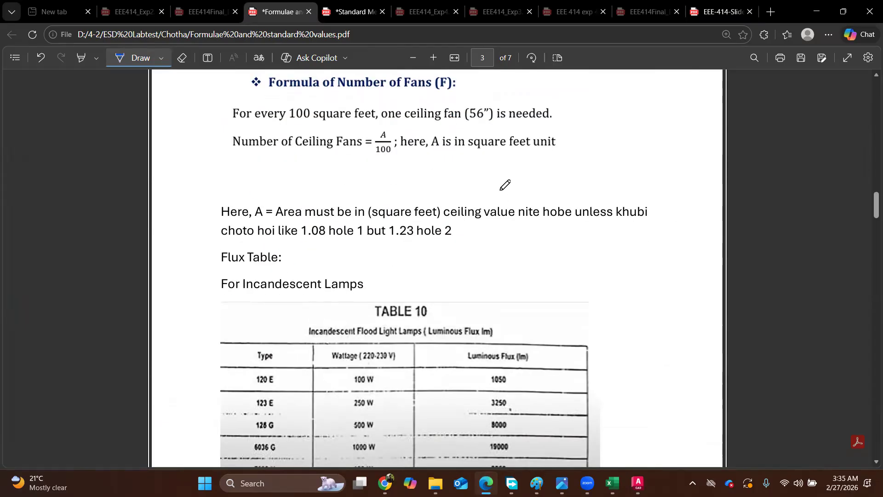
scroll(505, 185, "up", 4)
left_click(816, 8)
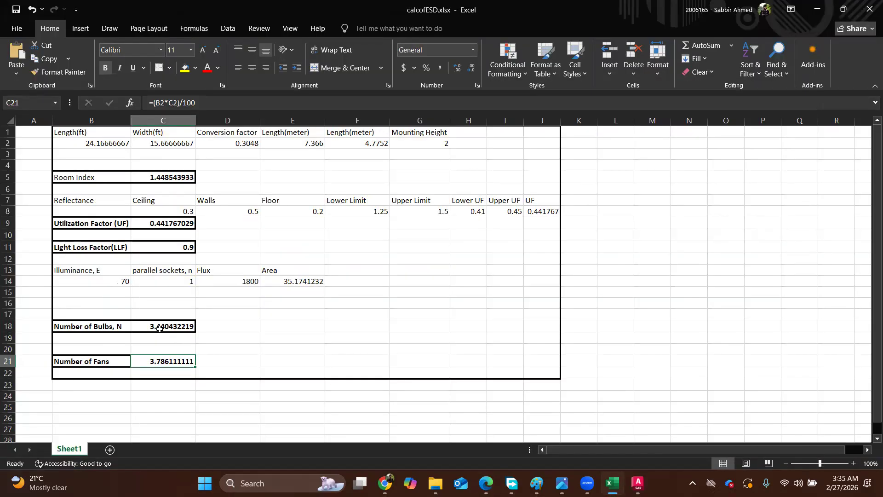
Switch to AutoCAD and undo the vertical dimension inside Bedroom 1.
left_click(486, 482)
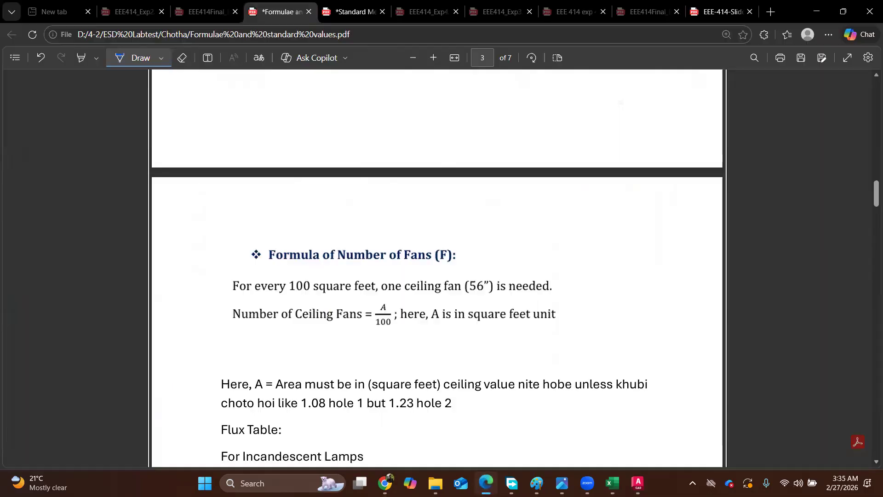
left_click(486, 482)
left_click(637, 483)
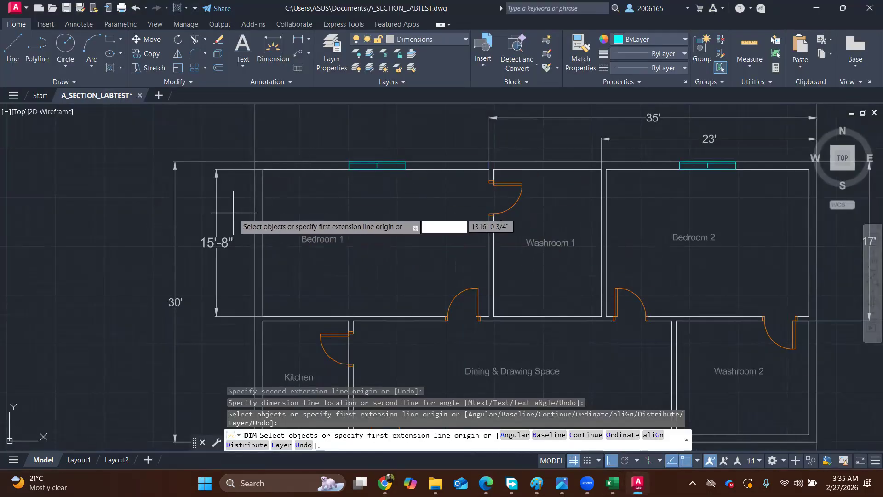
key("ctrl+z")
Make Fittings the current layer and end the dimension command.
left_click(435, 40)
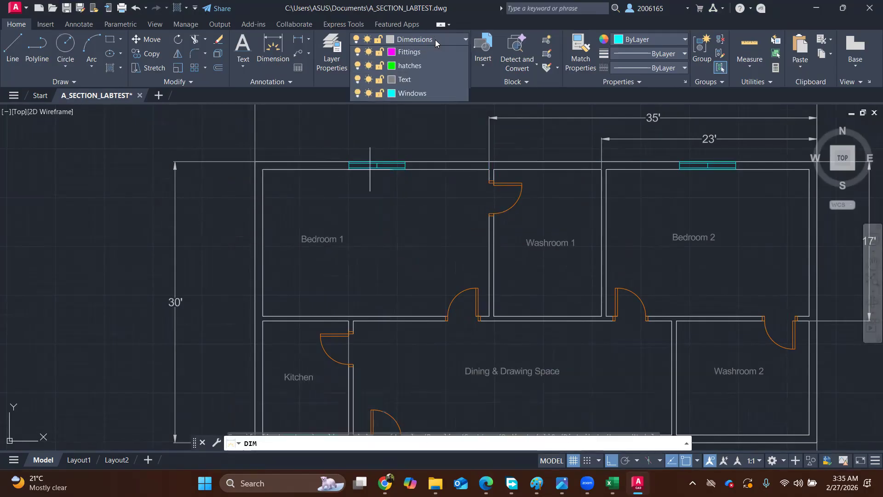
left_click(409, 108)
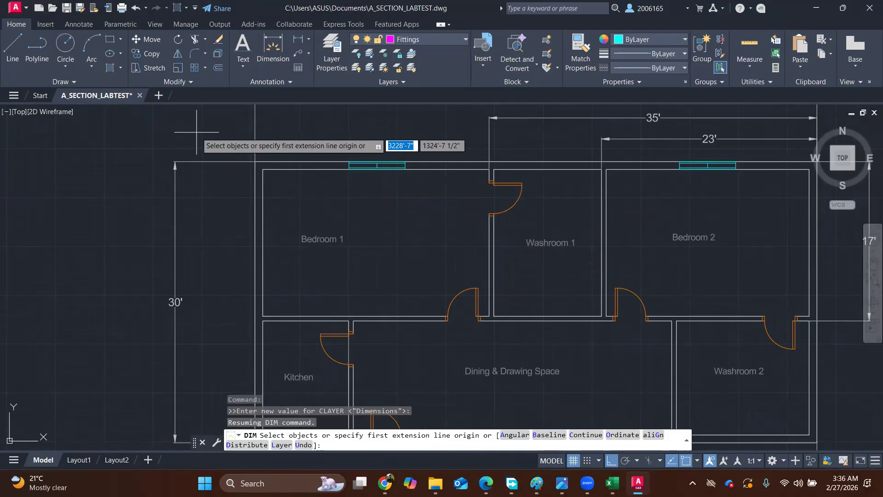
key("Escape")
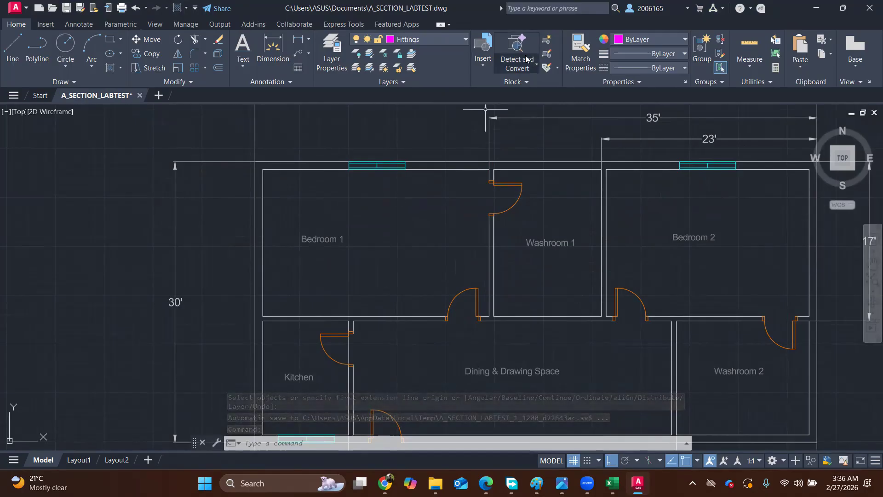
Insert a Light Bulb Lintel block on the inner face of Bedroom 1's west wall, about midway along it.
left_click(483, 59)
scroll(566, 109, "up", 2)
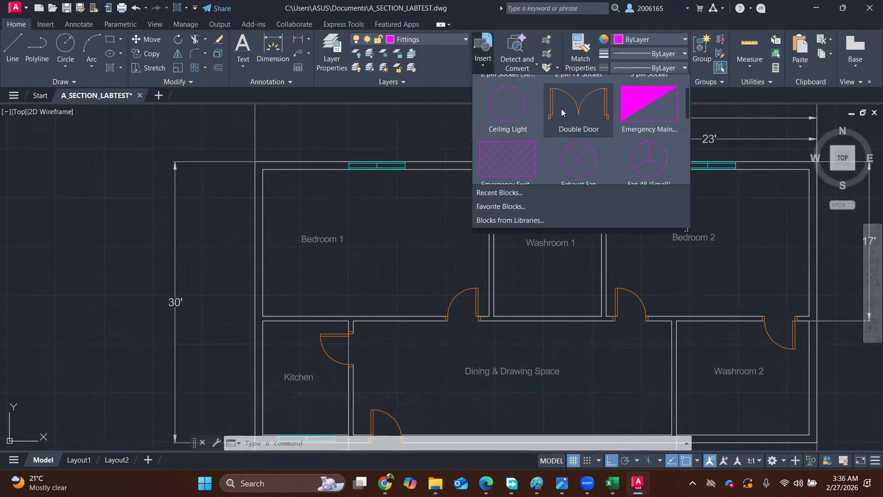
scroll(570, 114, "down", 3)
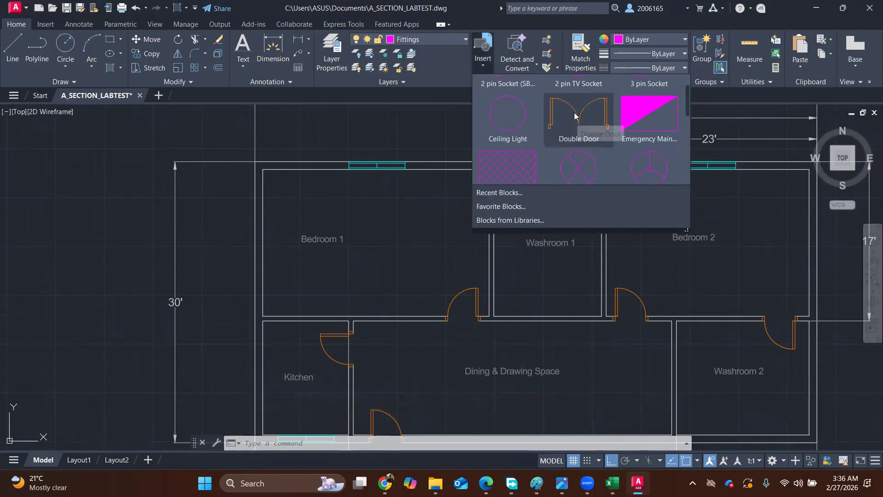
scroll(574, 112, "down", 1)
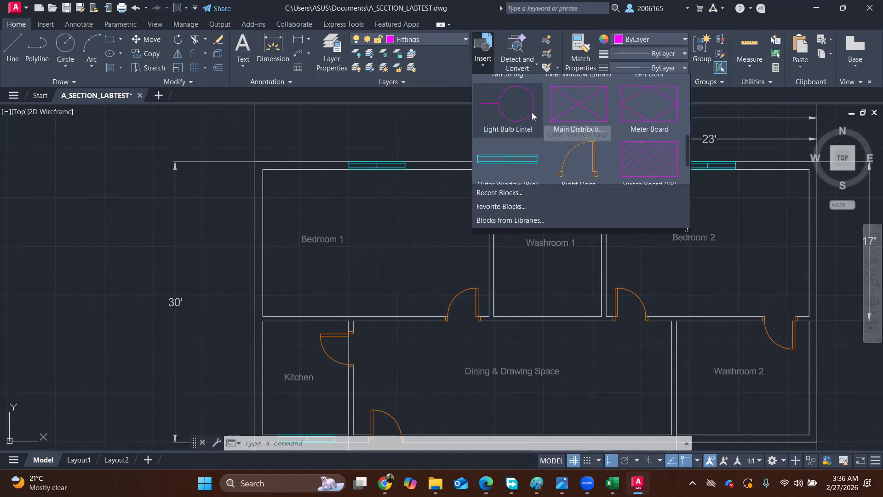
left_click(516, 118)
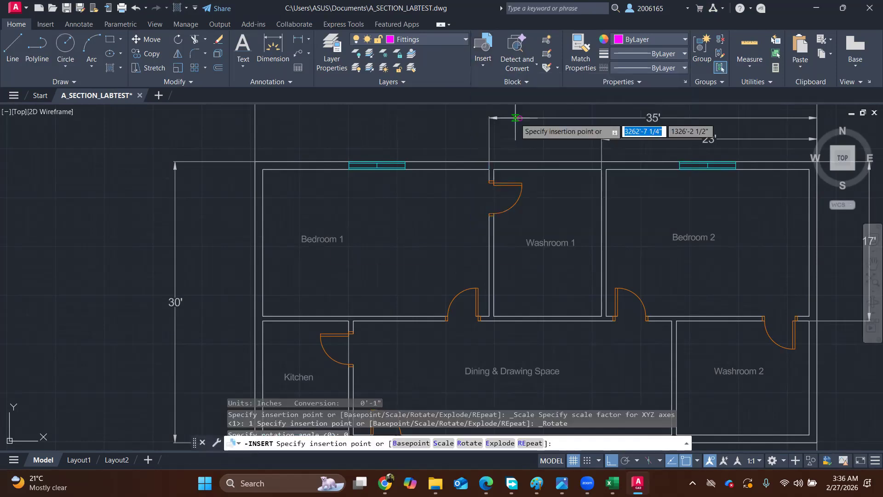
left_click(267, 233)
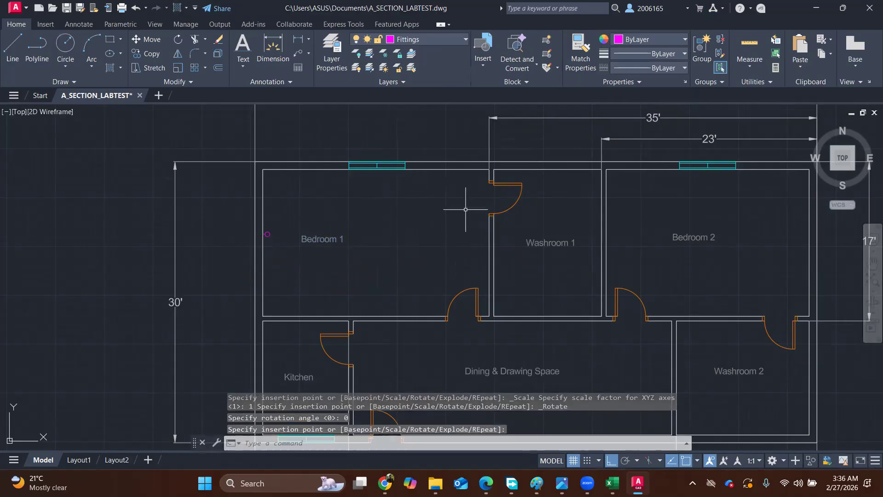
left_click(483, 51)
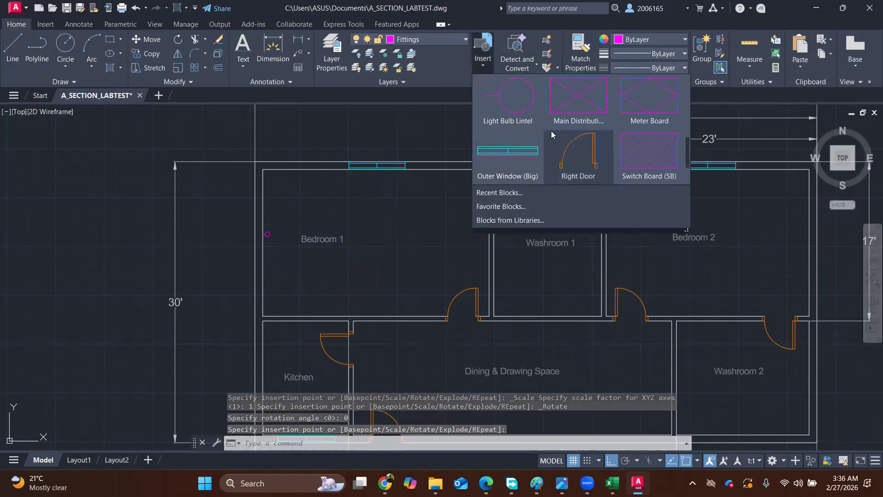
left_click(552, 135)
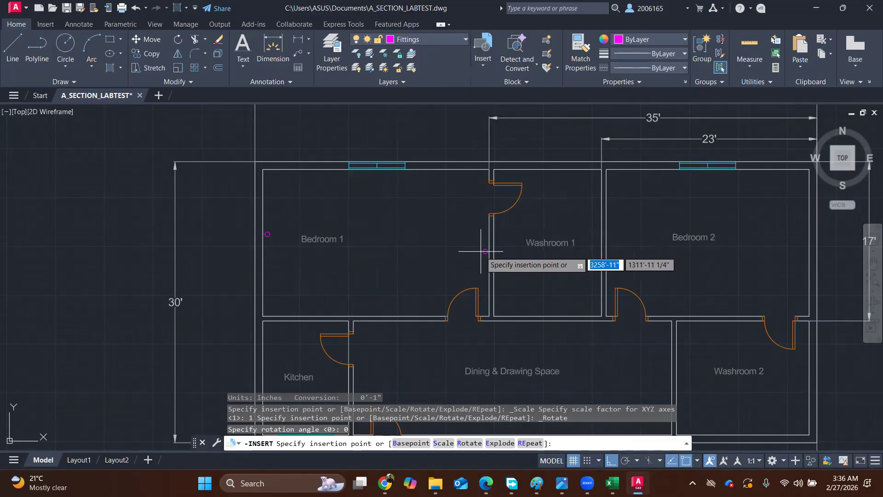
left_click(480, 251)
key("ctrl+z")
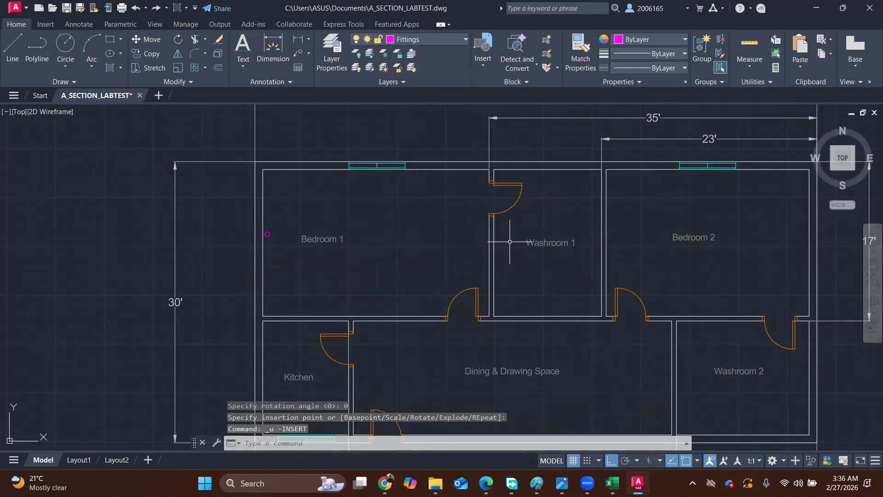
Insert a light bulb block on the inner face of Bedroom 1's east wall, between the two doors.
left_click(482, 51)
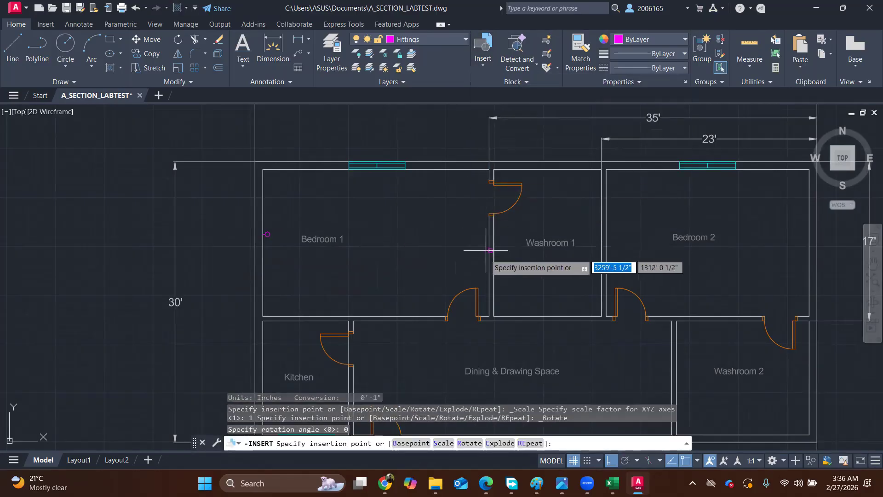
scroll(483, 253, "up", 8)
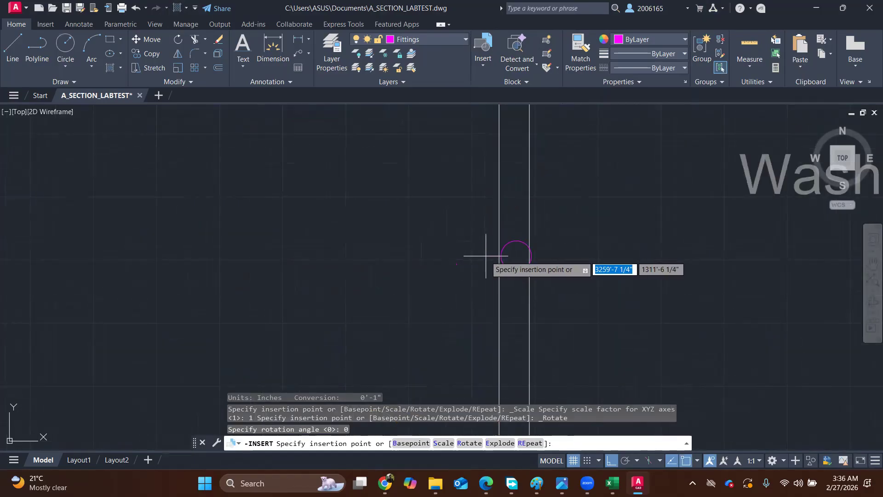
left_click(476, 255)
scroll(361, 220, "down", 8)
scroll(465, 146, "up", 5)
Insert a Light Bulb Lintel block on the inner face of Bedroom 1's south wall, near its west end.
left_click(482, 58)
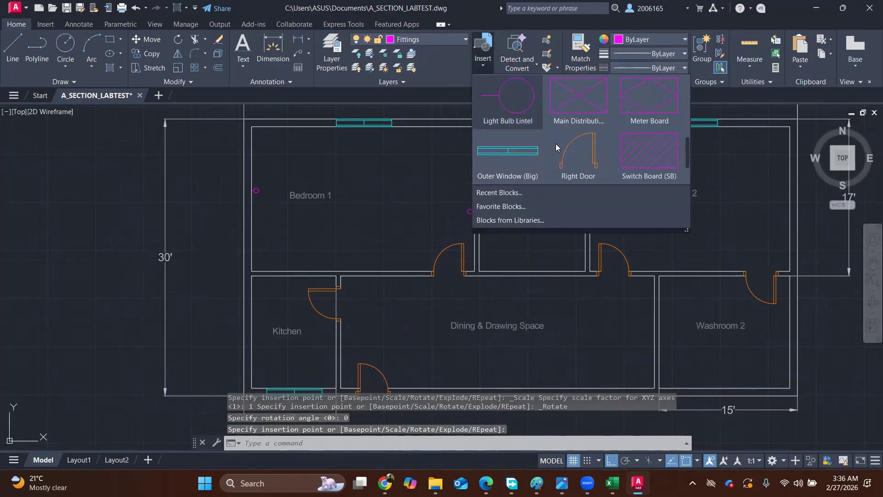
left_click(508, 99)
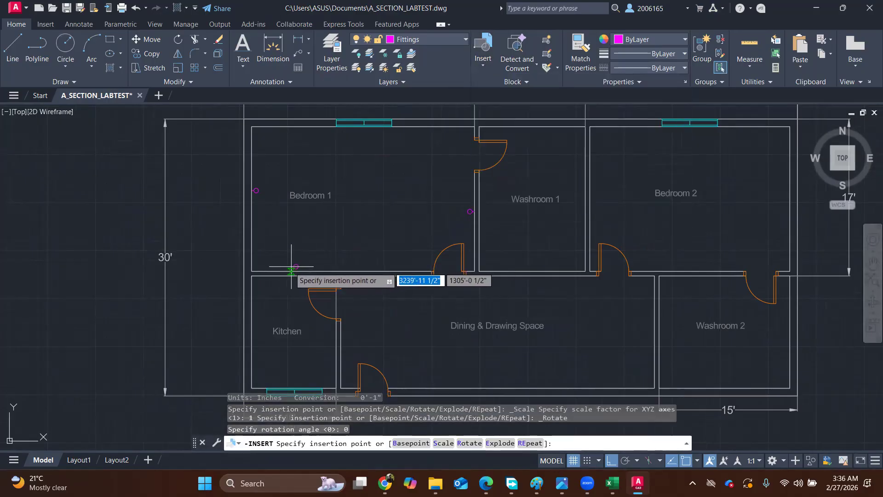
scroll(287, 268, "up", 5)
left_click(287, 268)
scroll(288, 257, "down", 5)
scroll(463, 221, "up", 4)
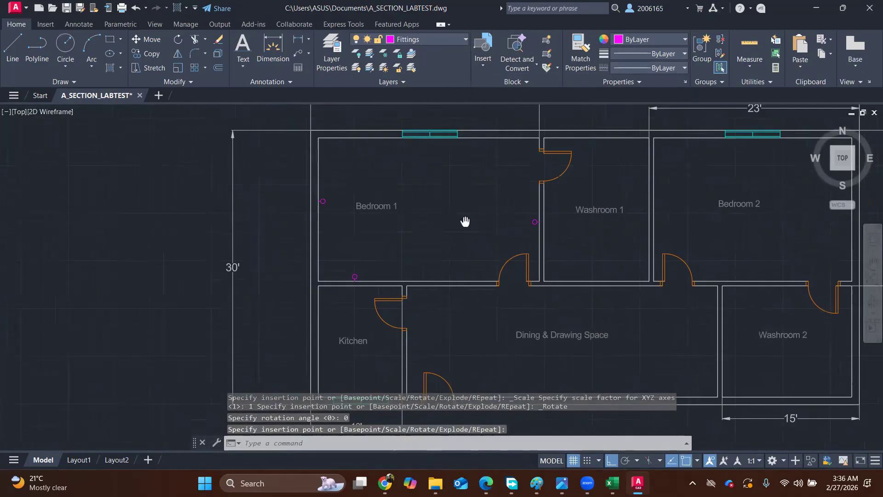
left_click(487, 66)
scroll(559, 156, "up", 4)
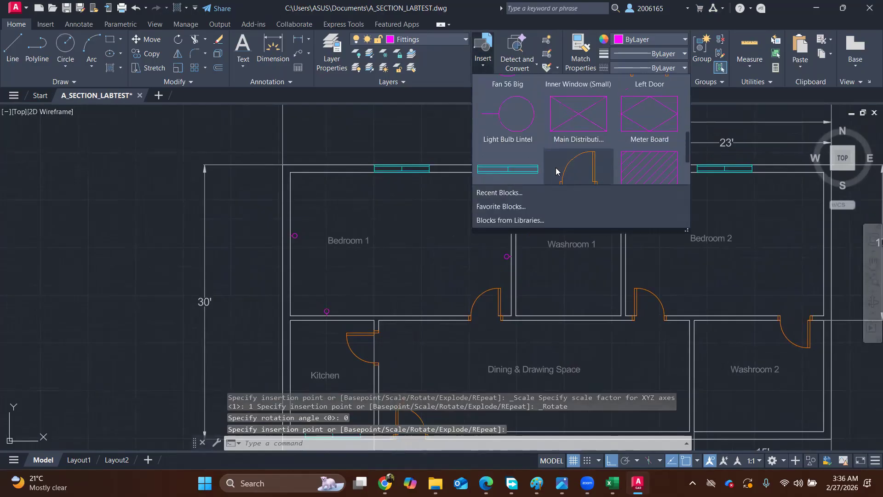
scroll(570, 121, "up", 1)
scroll(570, 121, "down", 4)
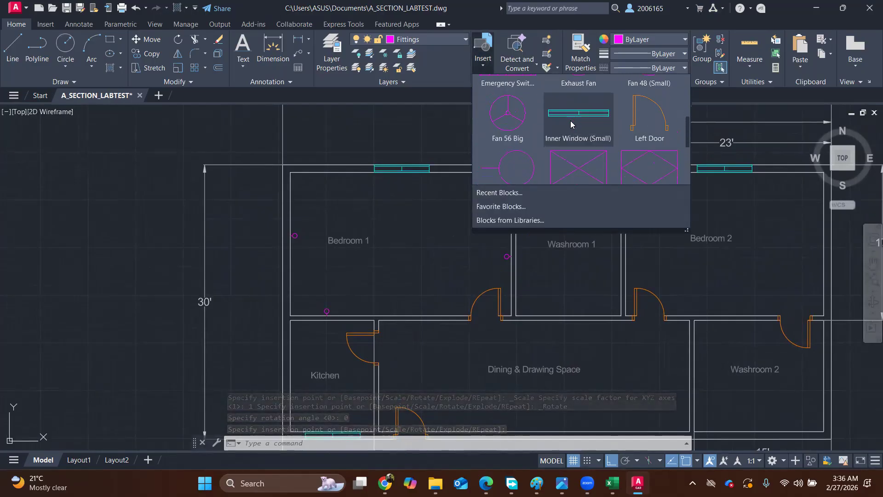
left_click(508, 158)
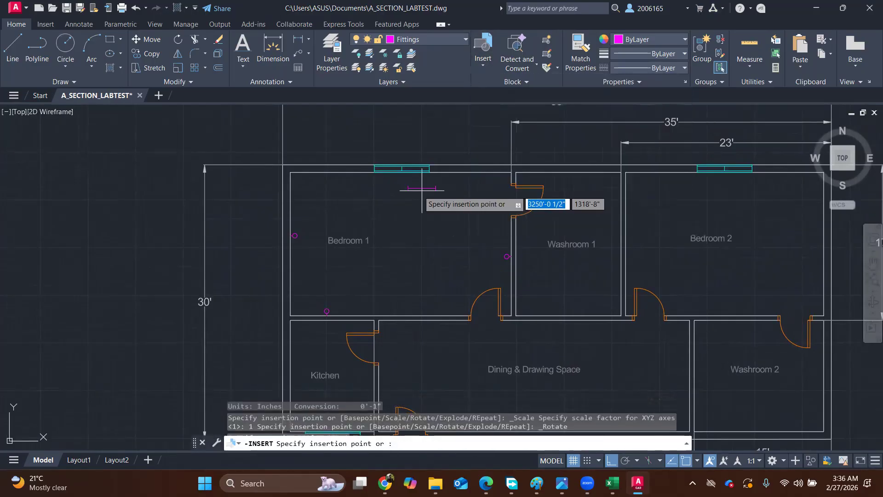
left_click(401, 175)
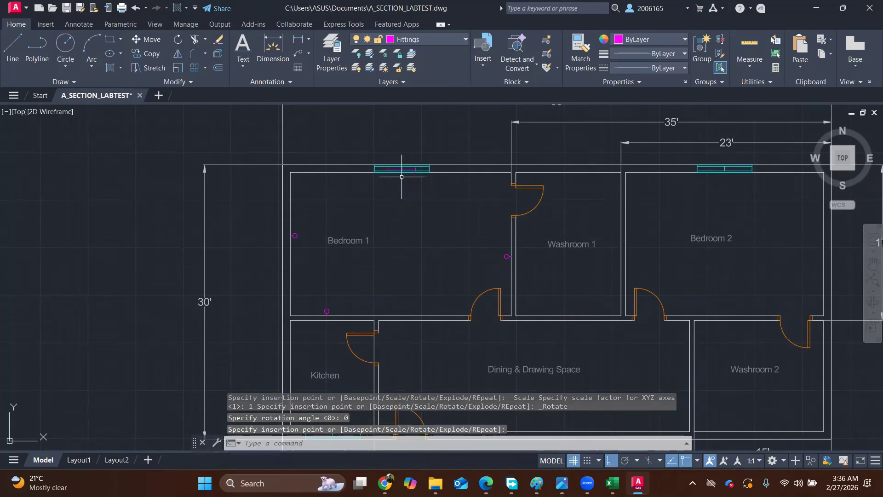
key("ctrl+z")
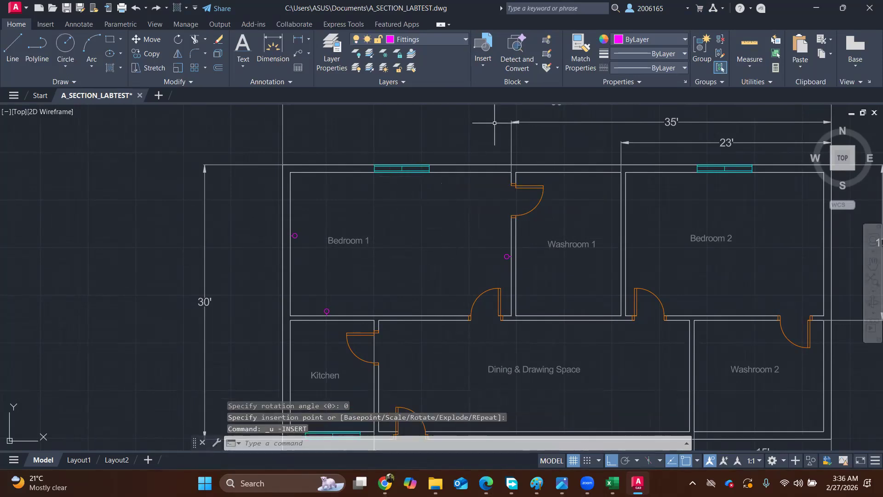
Insert the linear light block rotated 180 degrees, centred below Bedroom 1's window on the inner face of the north wall.
left_click(483, 53)
left_click(508, 157)
scroll(383, 168, "up", 6)
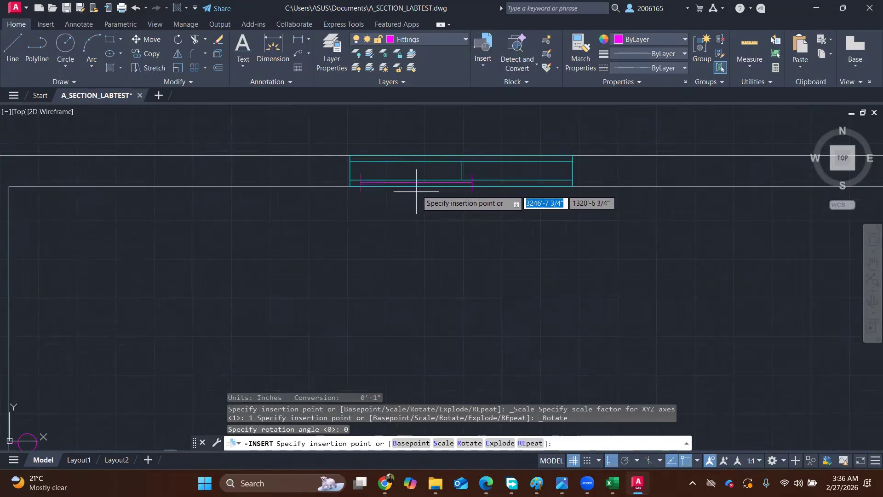
type("r")
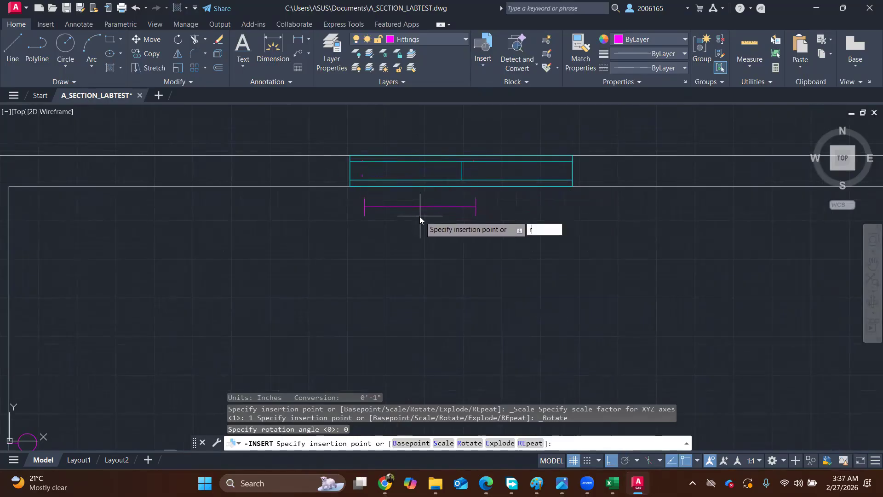
key("Return")
type("180")
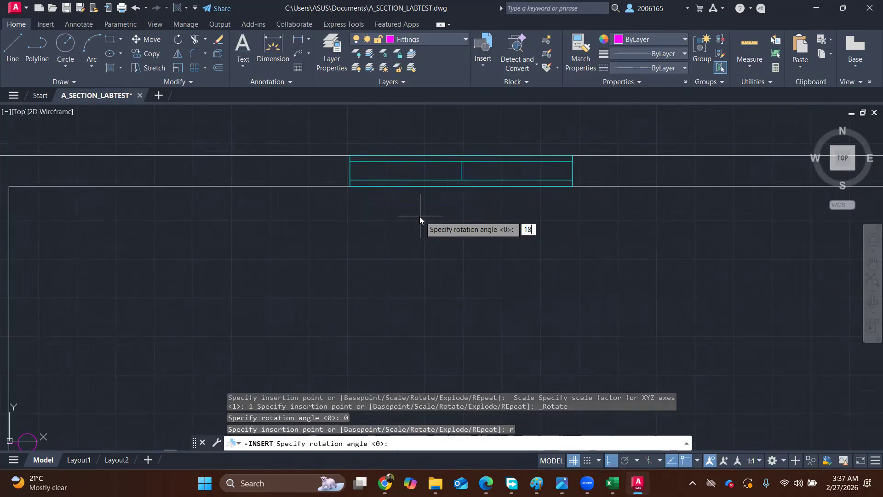
key("Return")
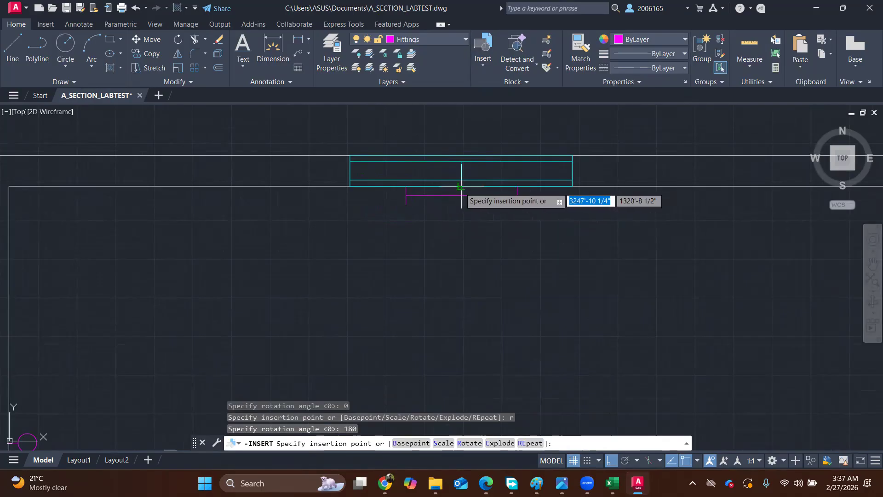
scroll(460, 198, "down", 2)
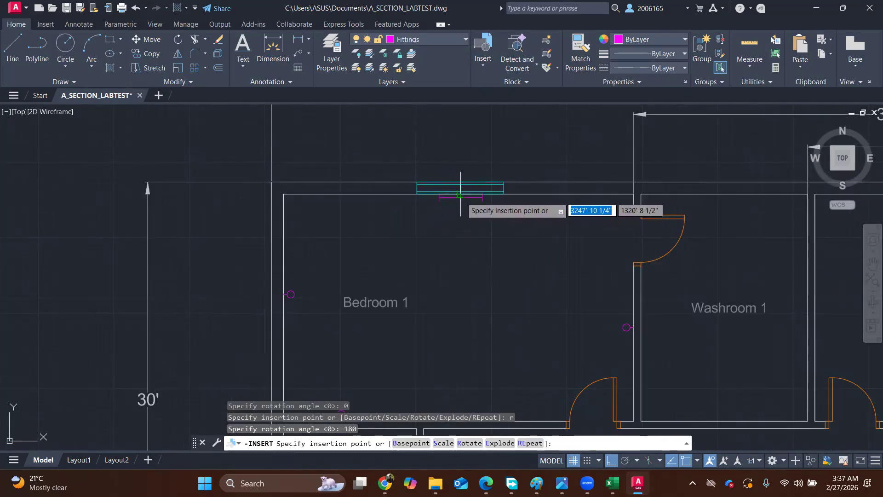
left_click(460, 196)
scroll(498, 188, "up", 3)
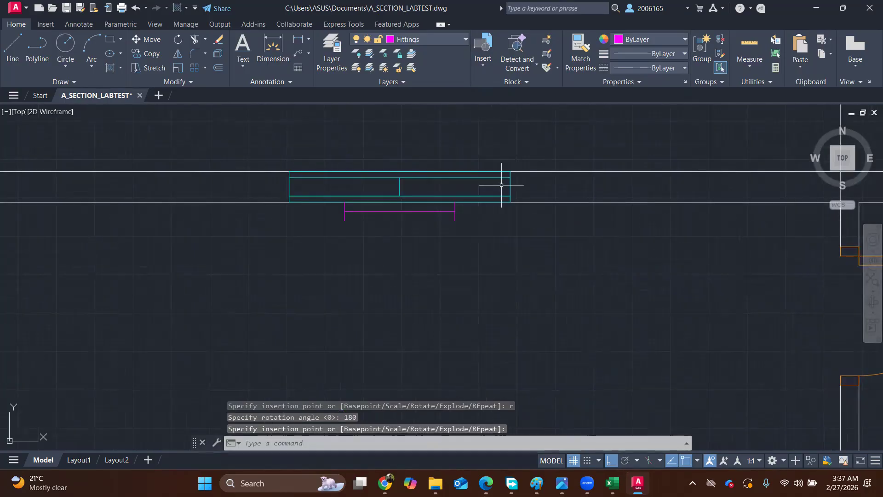
scroll(479, 216, "down", 5)
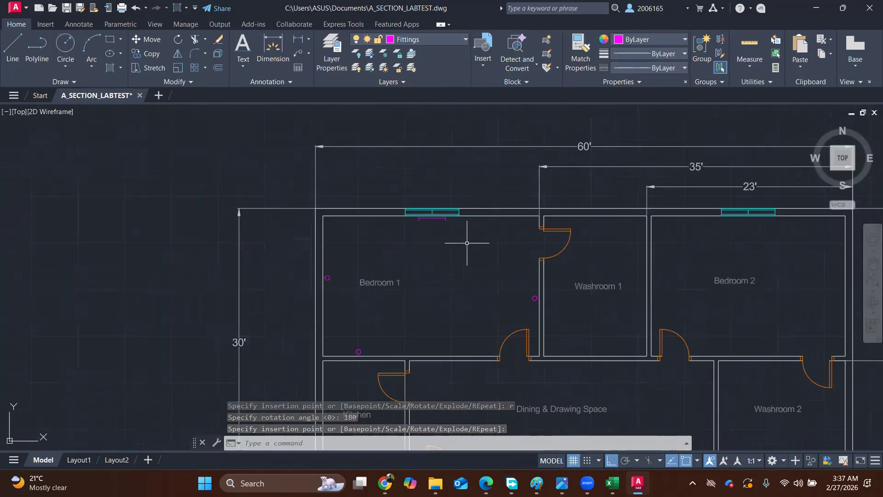
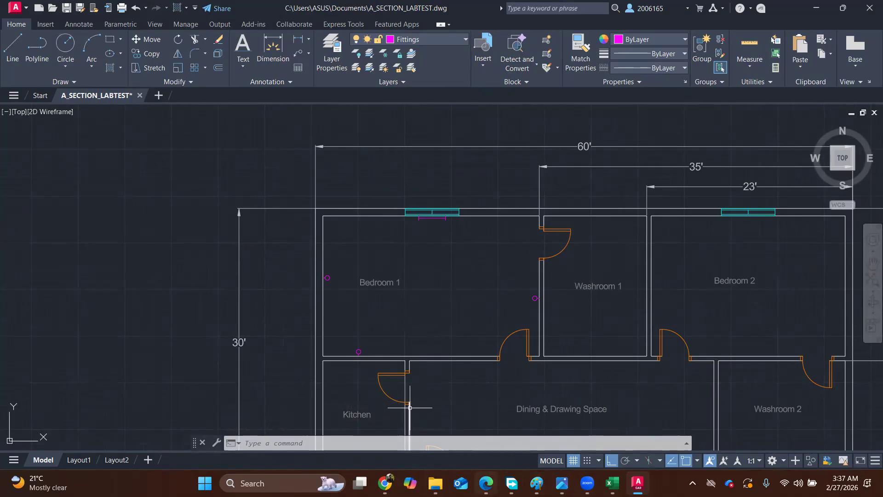
key("alt+Tab")
left_click(485, 483)
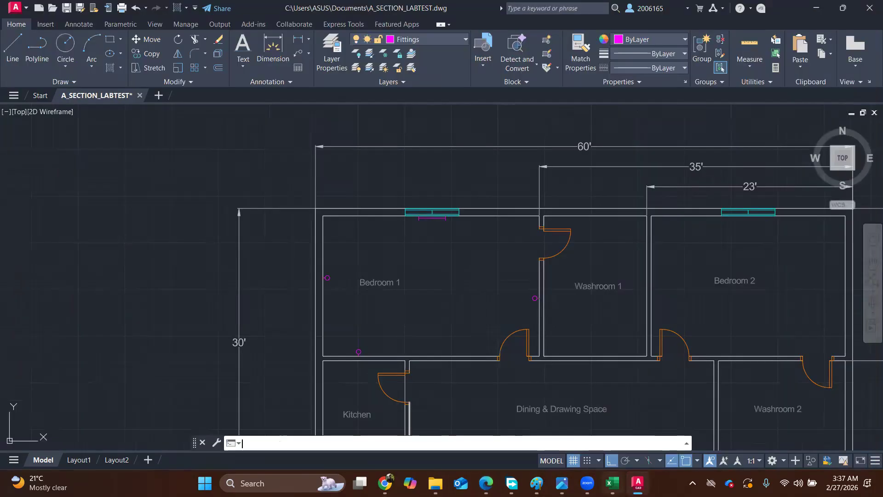
left_click(612, 482)
left_click(612, 483)
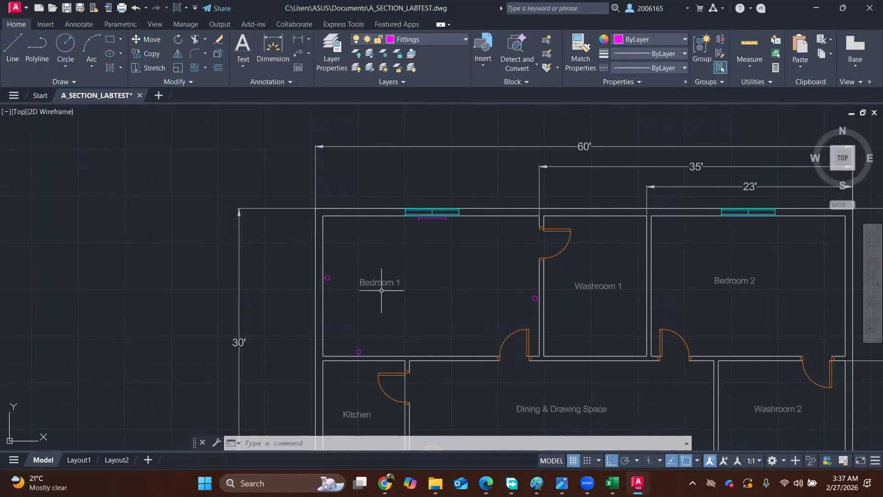
left_click(492, 66)
scroll(553, 142, "up", 2)
scroll(553, 144, "up", 2)
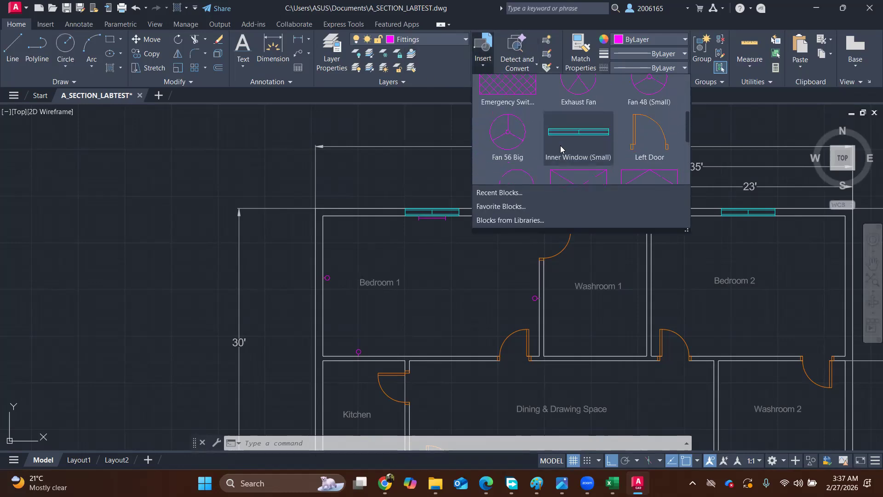
left_click(494, 146)
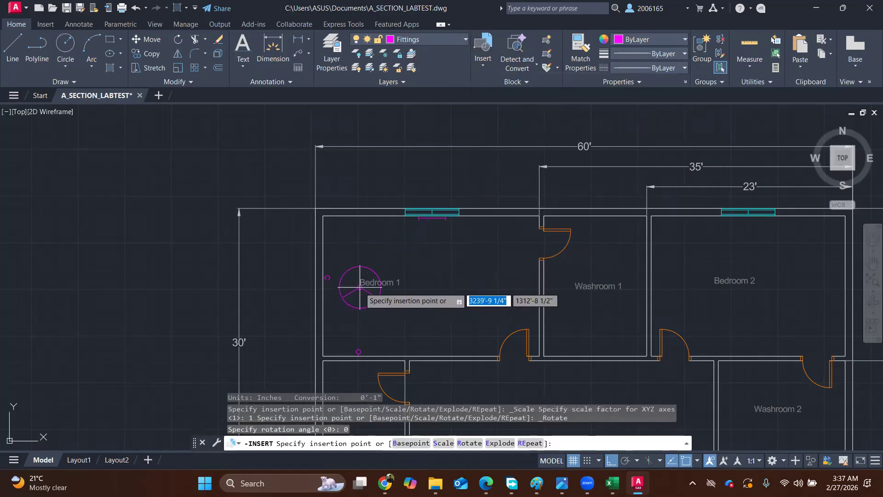
Insert two Fan 48 (Small) blocks side by side in the western half of Bedroom 1, midway between the north and south walls.
left_click(483, 67)
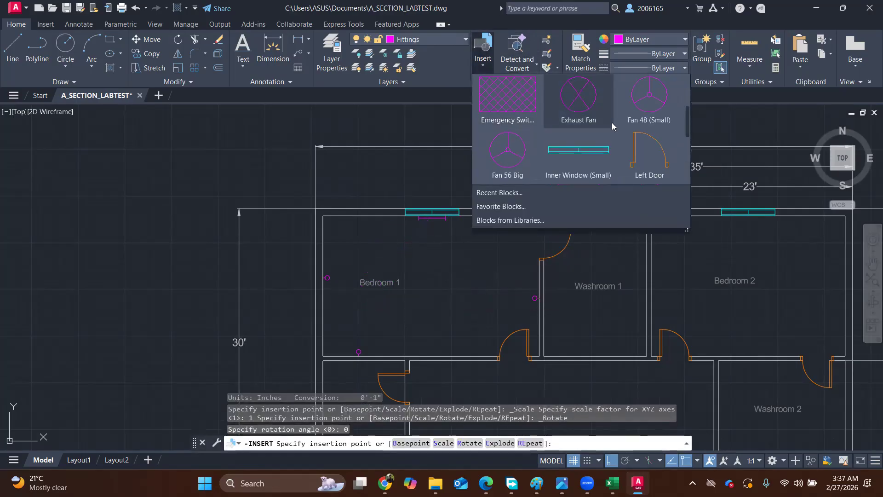
left_click(653, 96)
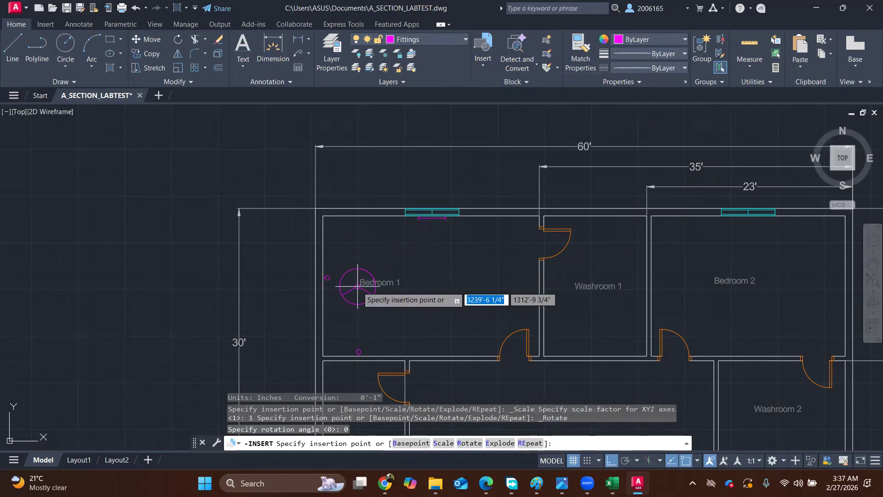
left_click(358, 286)
left_click(483, 62)
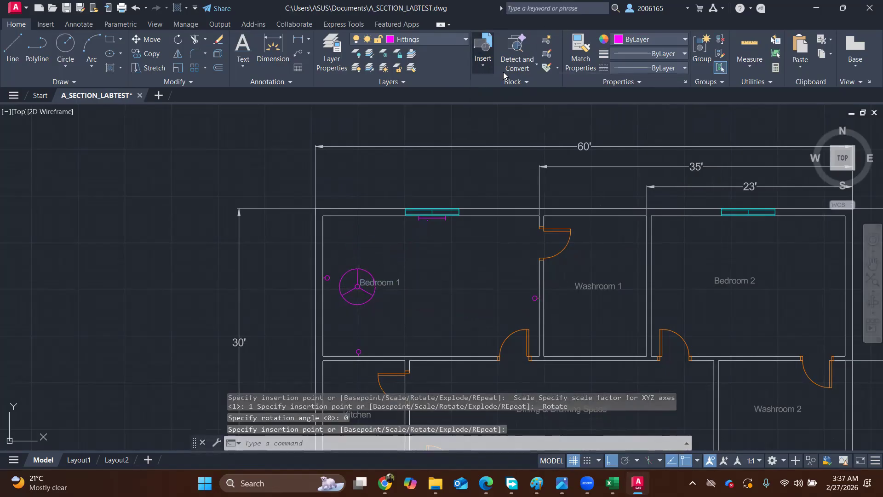
left_click(642, 114)
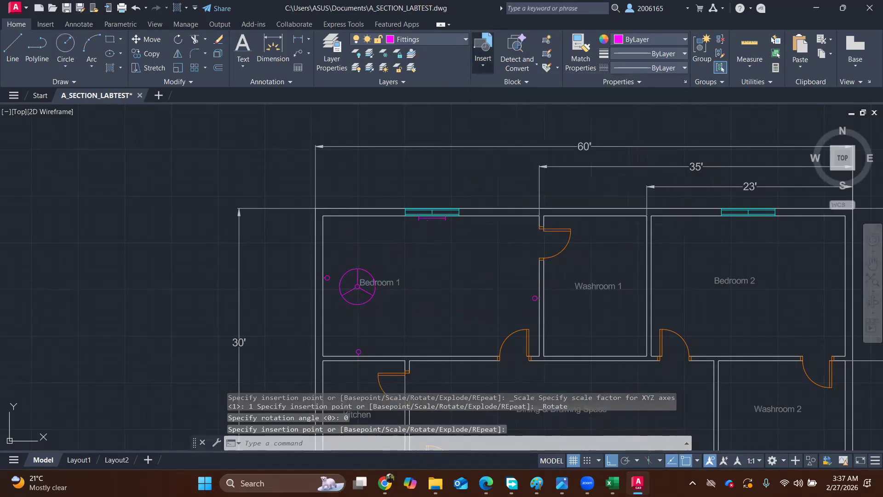
left_click(409, 286)
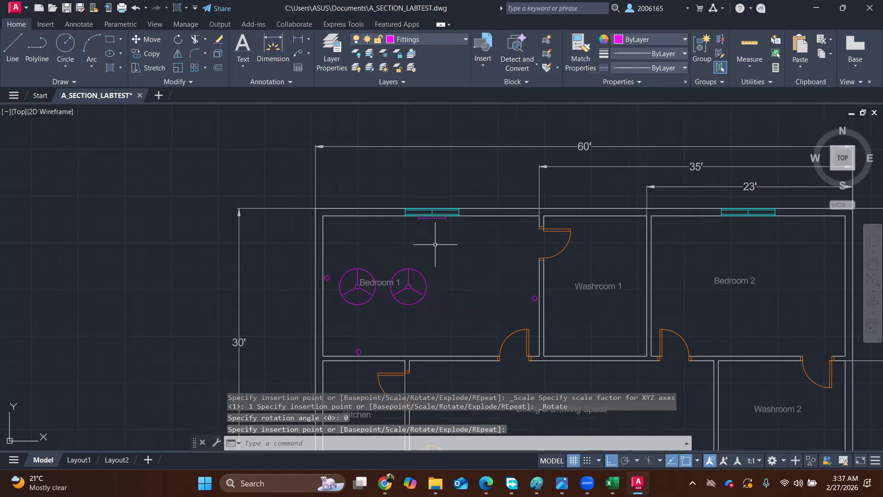
Insert two more Fan 48 (Small) blocks in the eastern half of Bedroom 1, continuing the evenly spaced row of fans.
left_click(483, 62)
left_click(653, 105)
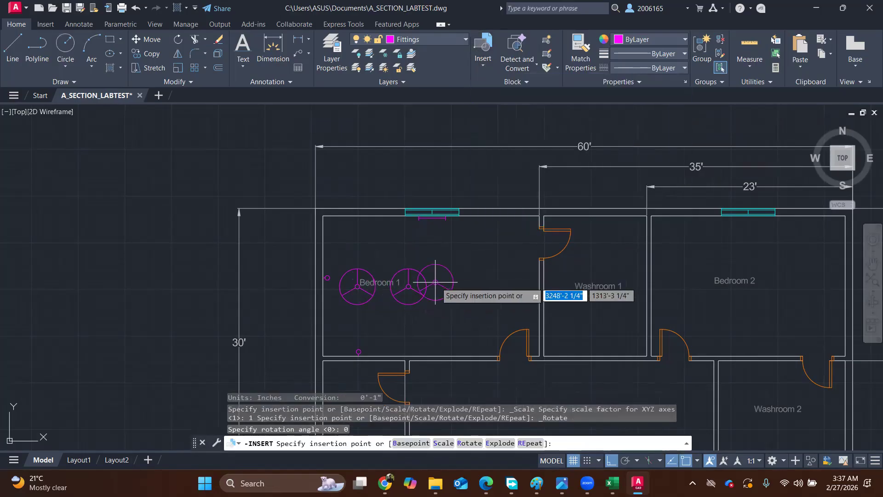
left_click(458, 285)
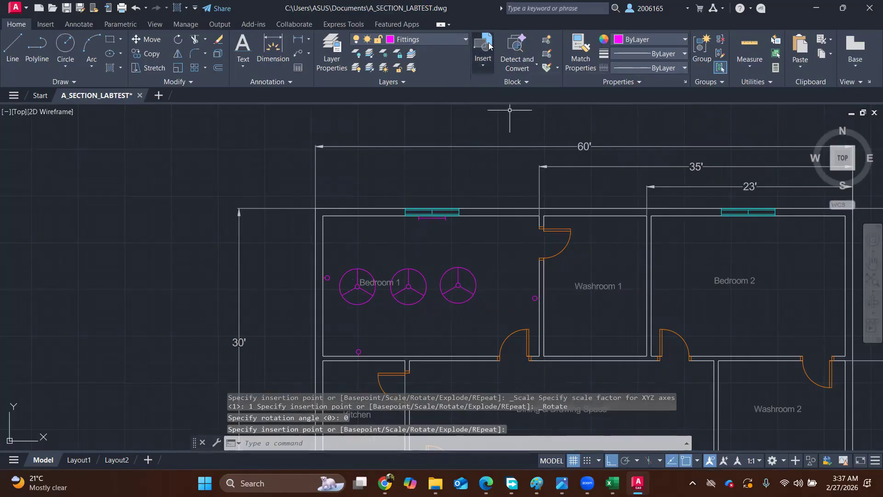
left_click(483, 63)
left_click(652, 102)
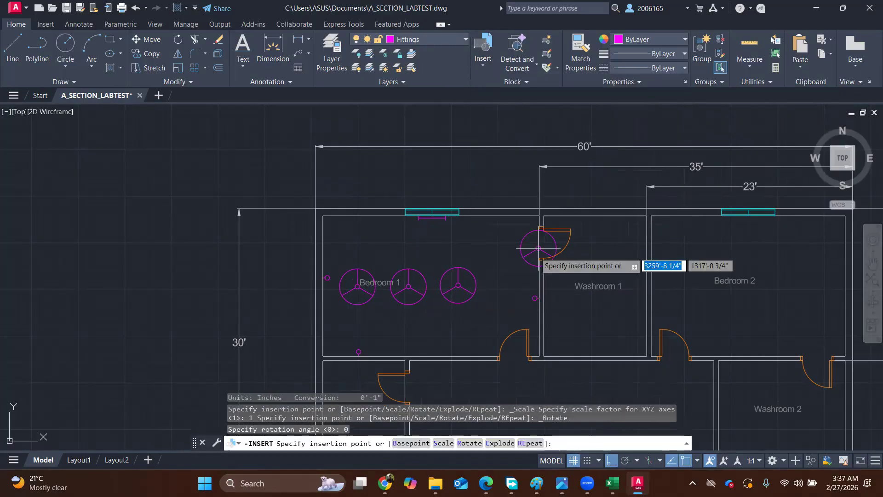
left_click(505, 282)
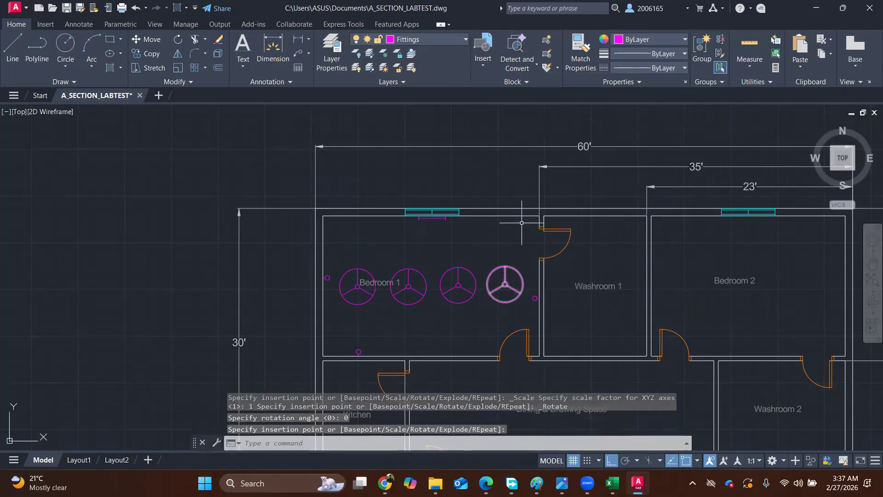
scroll(479, 235, "down", 2)
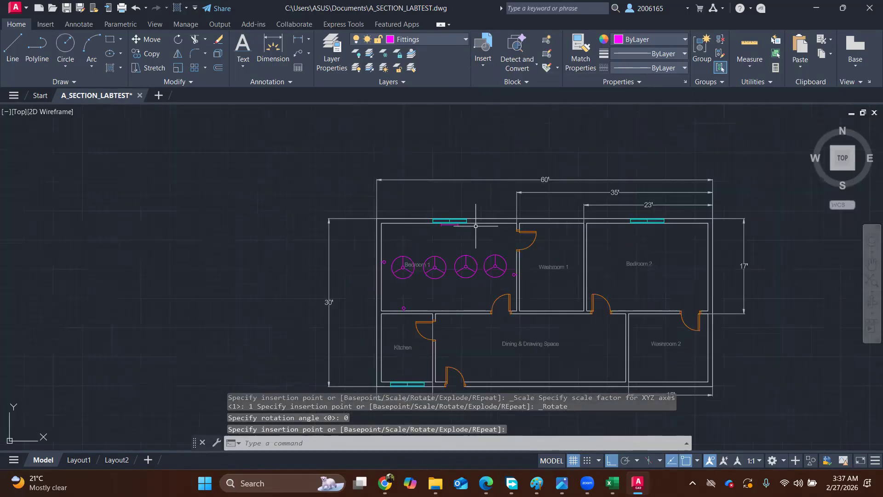
Make Dimensions the current layer and dimension Bedroom 2's inner length along the north wall, placing the dimension inside the room.
scroll(526, 254, "up", 2)
middle_click_drag(584, 230, 546, 207)
middle_click_drag(644, 219, 516, 226)
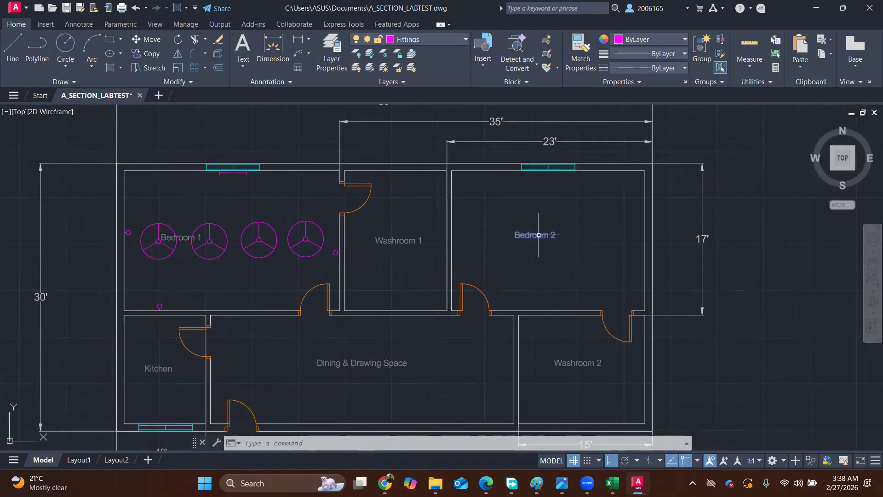
left_click(485, 482)
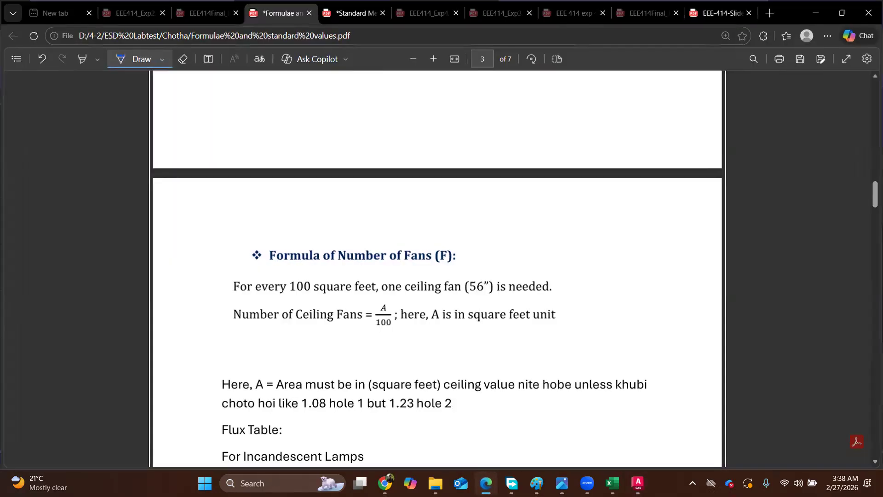
left_click(485, 482)
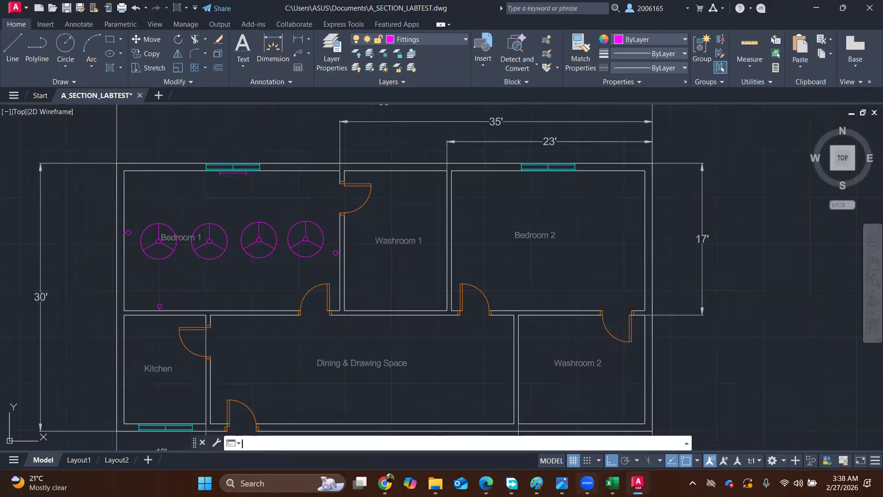
left_click(431, 39)
left_click(414, 78)
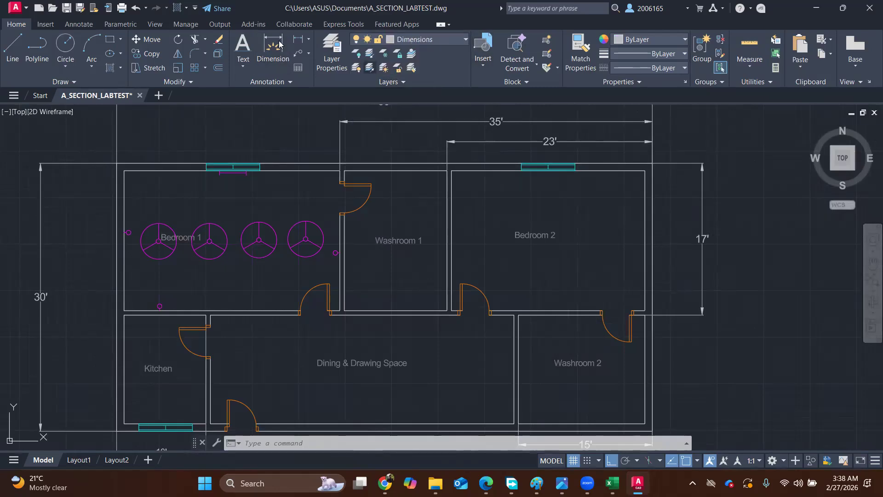
left_click(273, 46)
left_click(451, 171)
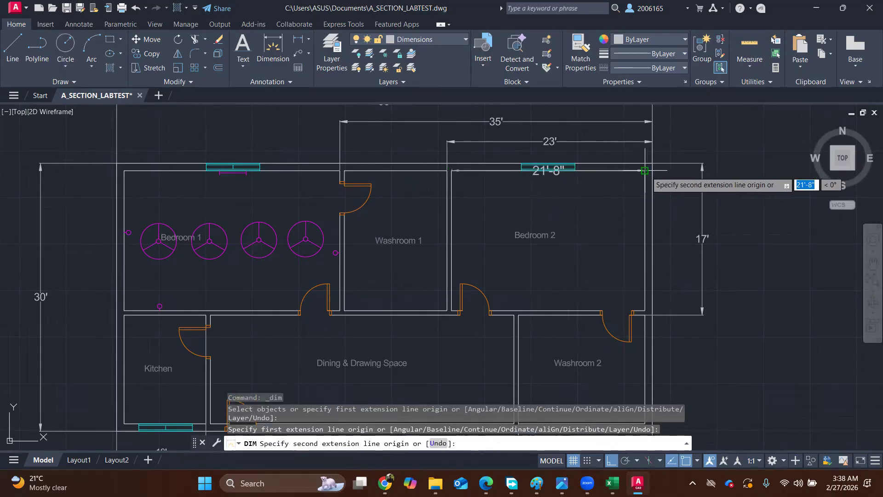
left_click(644, 171)
left_click(641, 208)
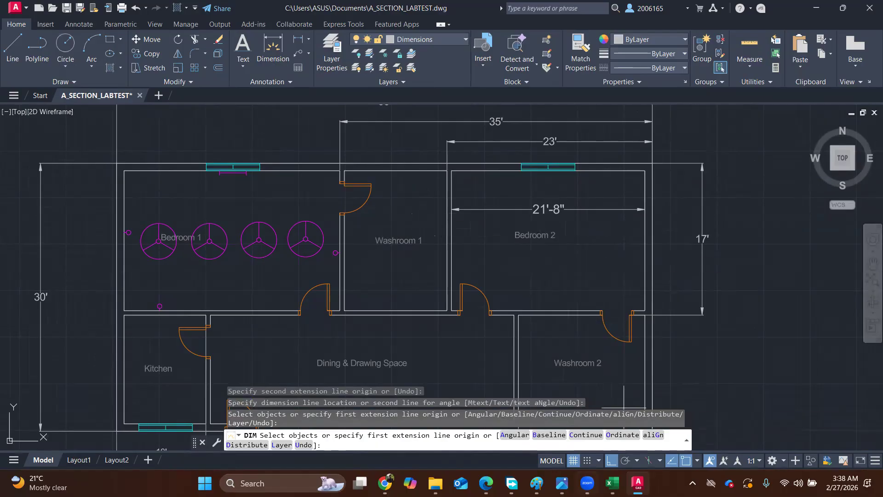
Switch to the Excel calculation sheet and set the room's Length(ft) in B2 to 21.66666667.
left_click(612, 483)
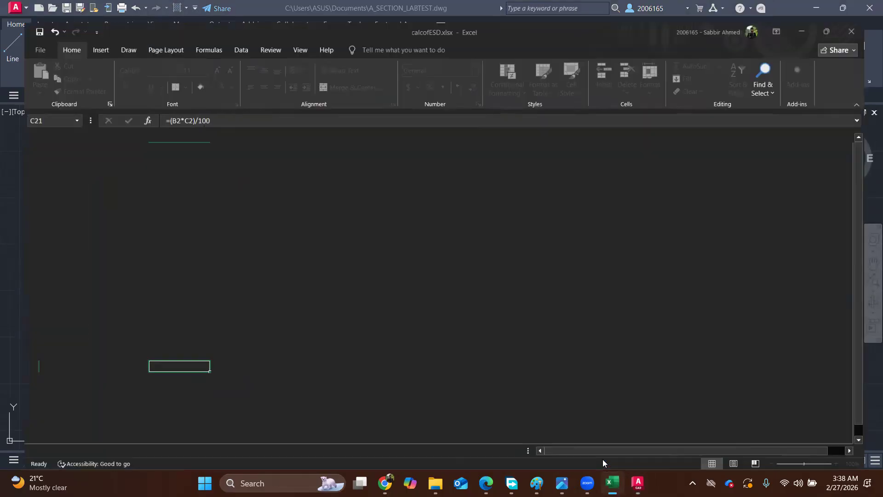
left_click(100, 144)
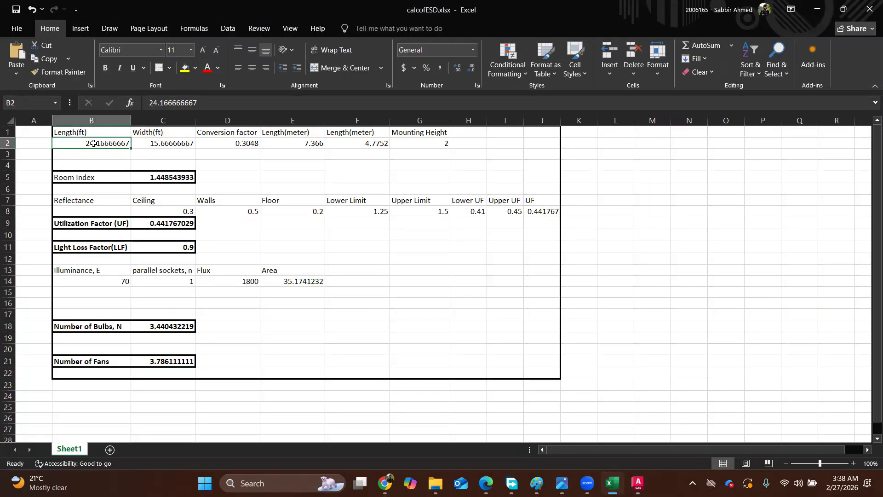
double_click(93, 144)
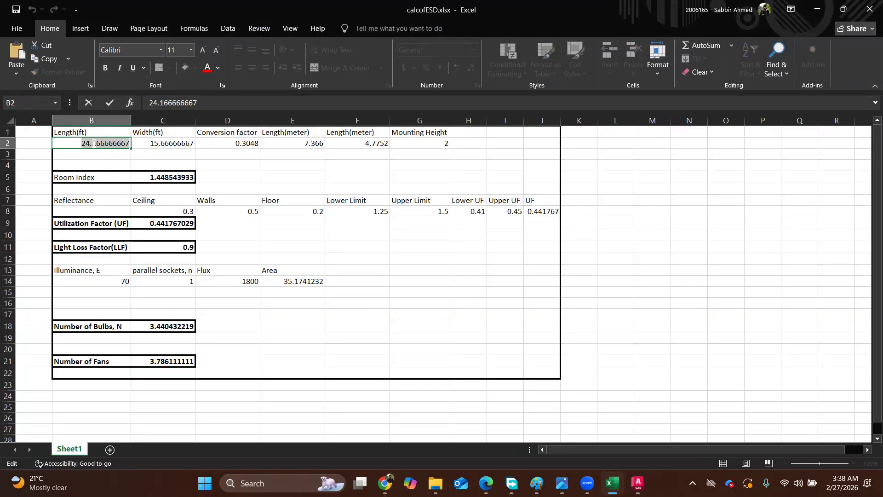
type("21")
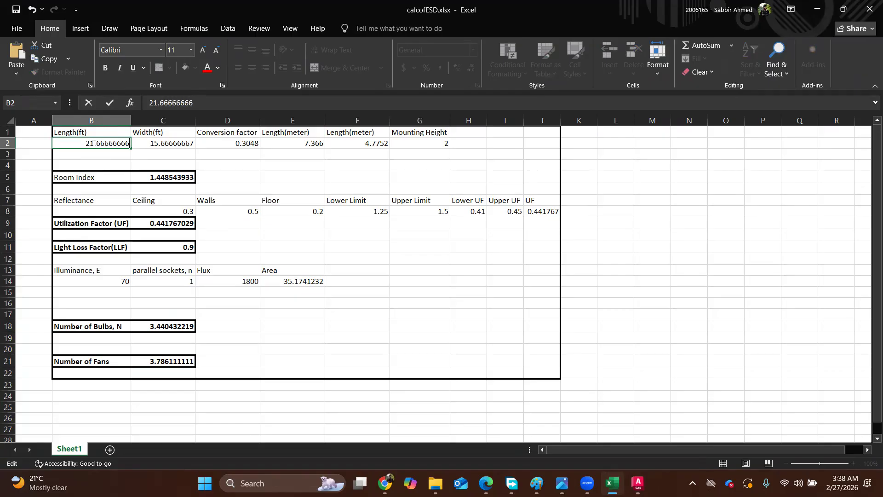
key("Return")
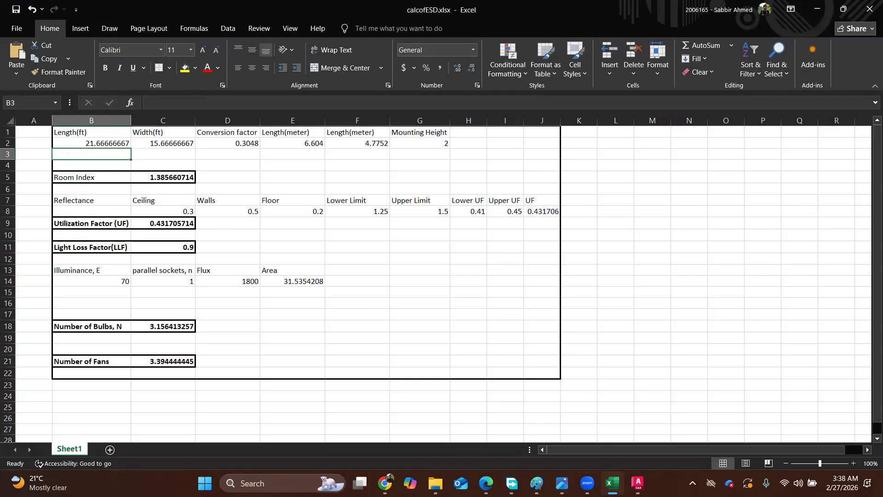
Switch to AutoCAD, undo Bedroom 2's length dimension, and measure the inner width along the east wall with a temporary dimension.
key("alt+Tab")
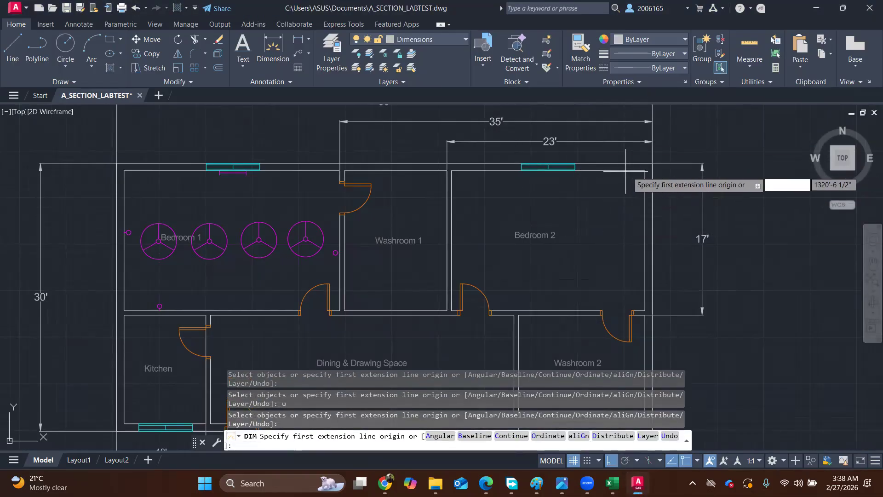
left_click(645, 171)
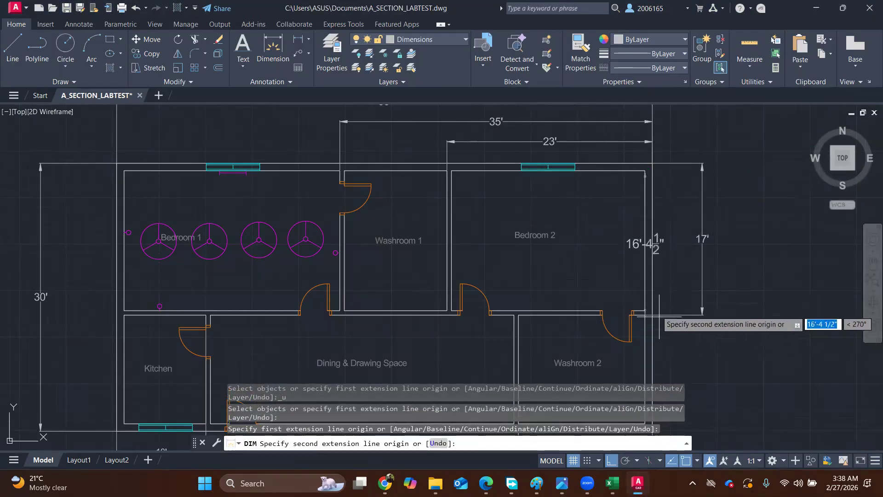
left_click(644, 310)
left_click(619, 308)
key("ctrl+z")
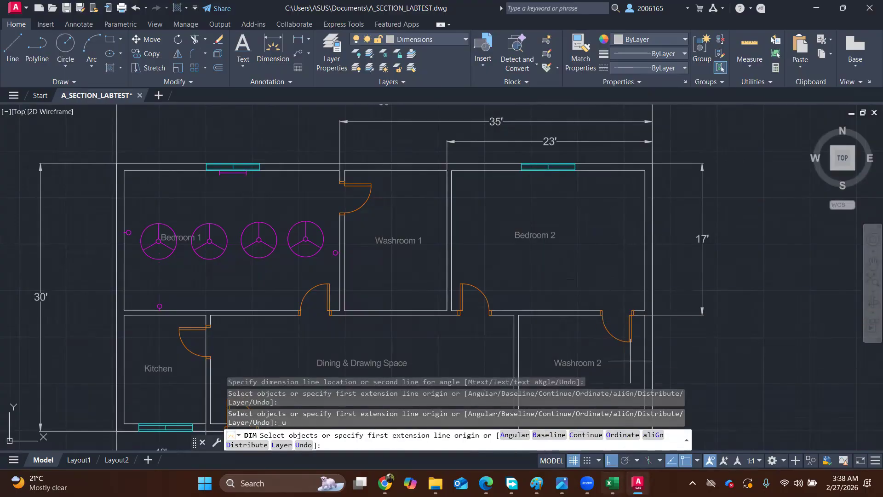
Examine the UF formula and illuminance cell in Excel, and compare them with the BNBC illumination table in the formulae PDF.
left_click(612, 483)
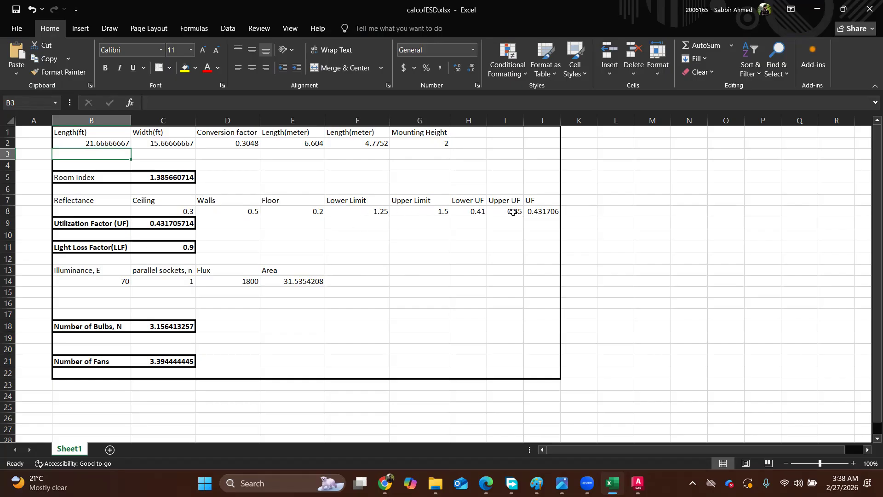
left_click(546, 211)
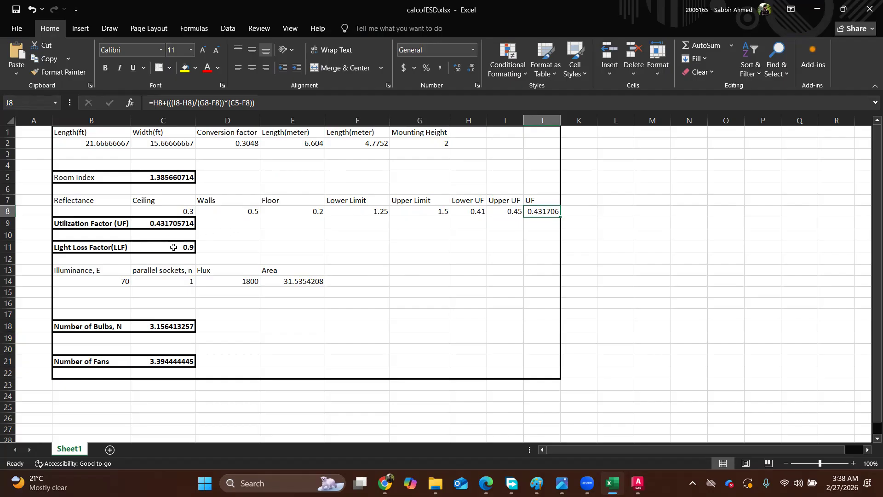
left_click(124, 282)
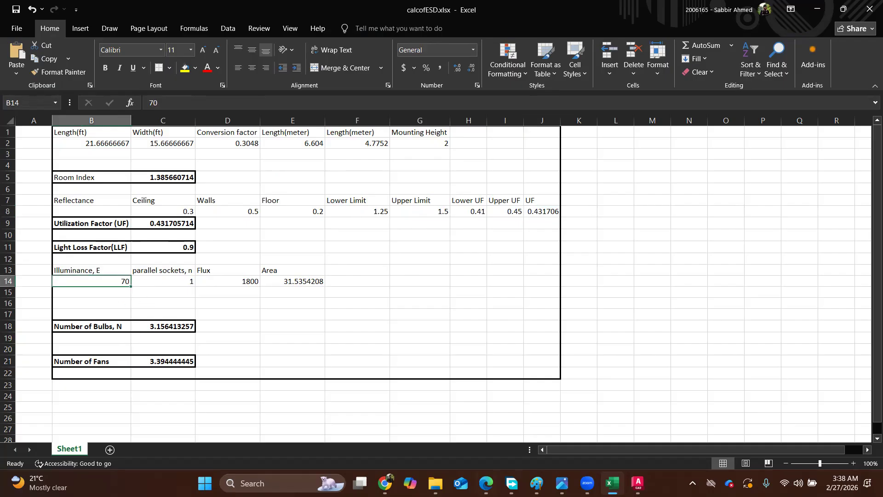
left_click(485, 483)
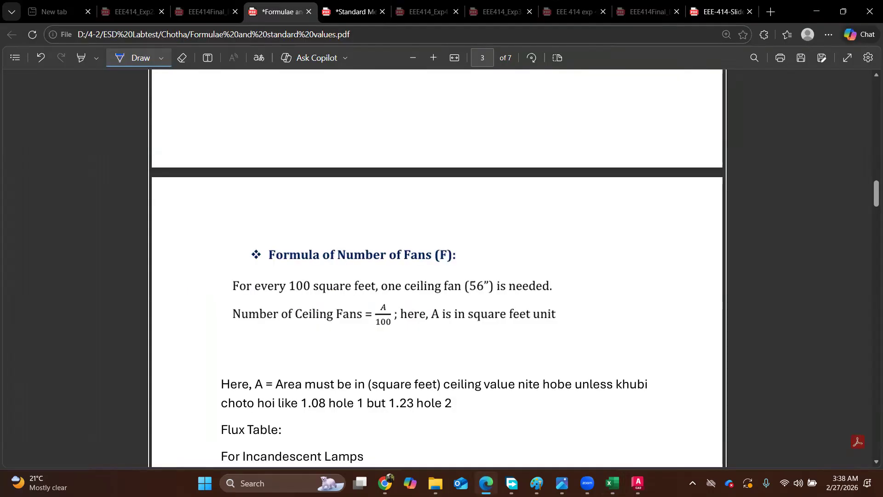
scroll(405, 203, "down", 10)
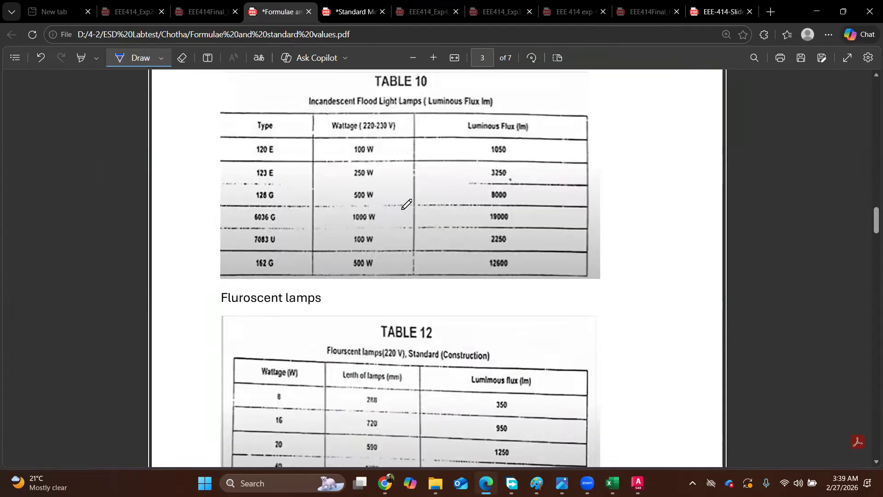
scroll(407, 204, "down", 12)
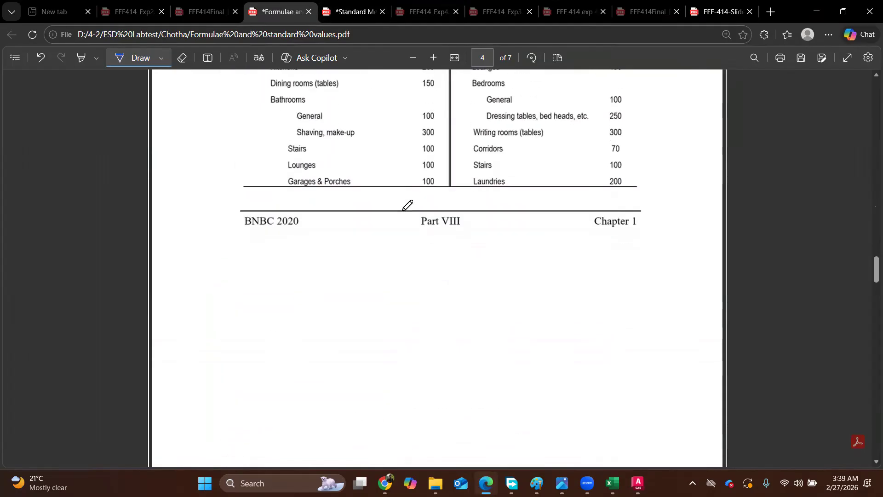
scroll(407, 206, "up", 3)
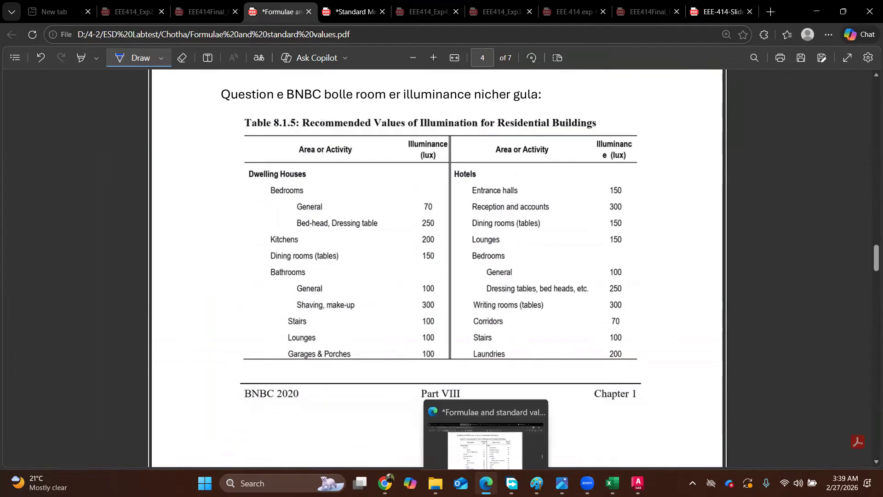
left_click(486, 483)
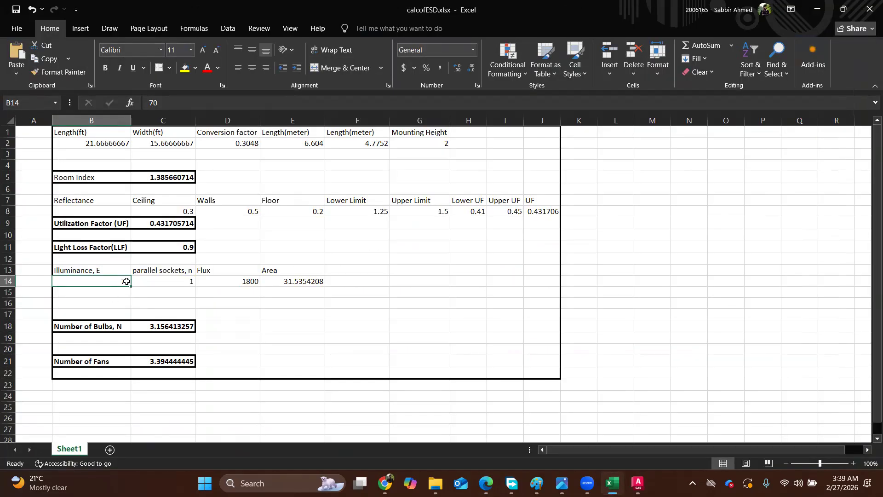
Set the illuminance E in B14 to 100.
double_click(126, 281)
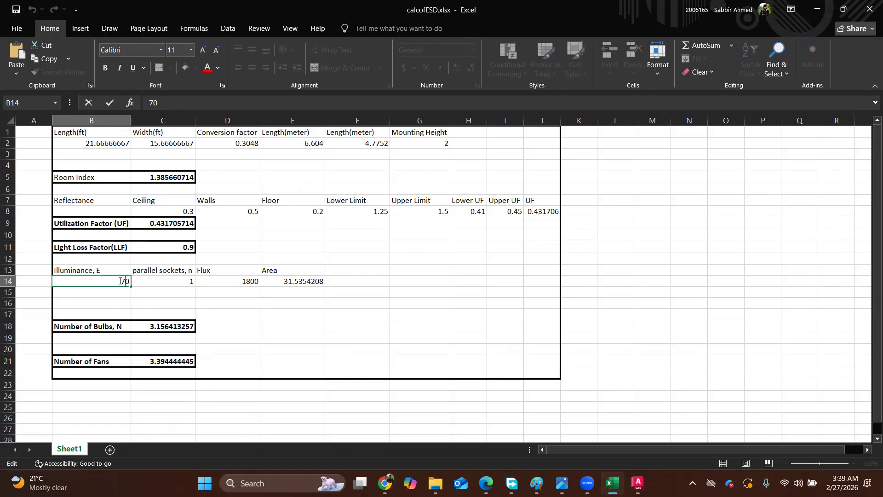
left_click_drag(121, 280, 132, 280)
type("10")
key("Return")
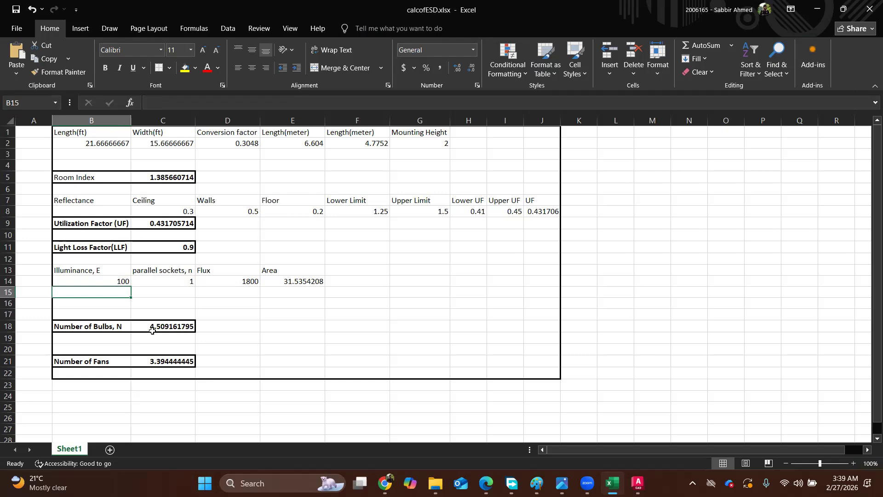
Try a flux of 1250 in D14, and undo the change.
left_click(233, 282)
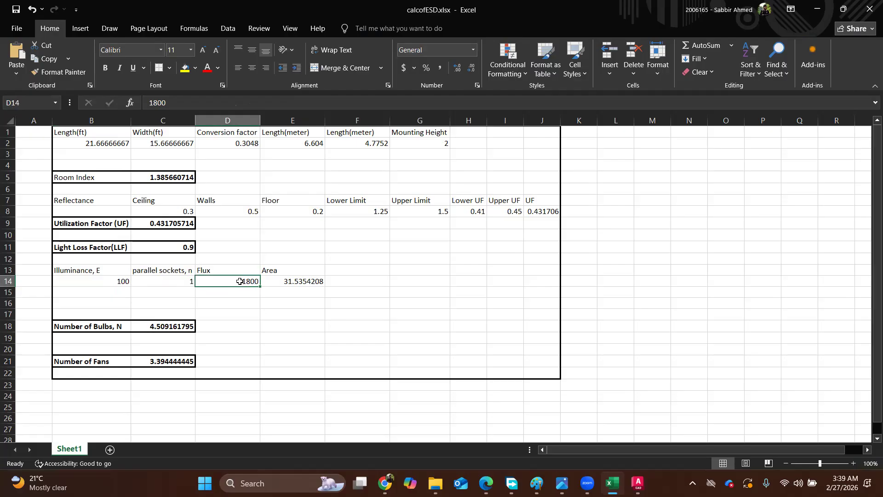
double_click(239, 281)
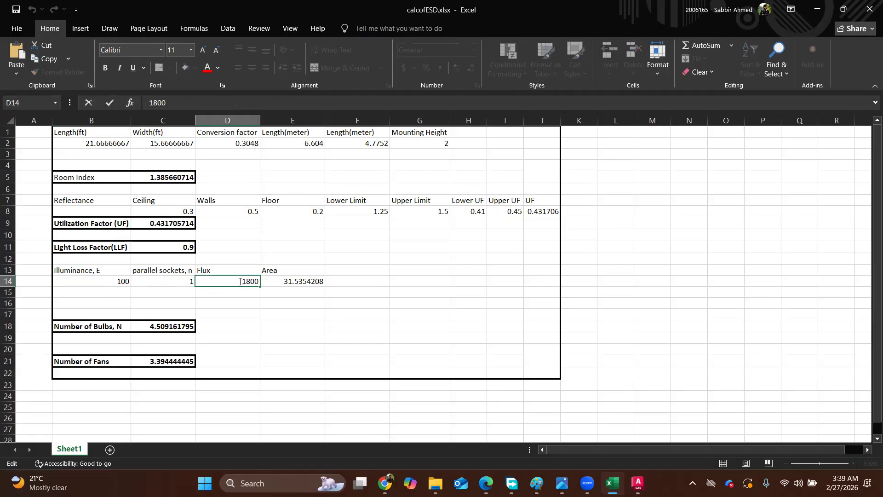
left_click_drag(252, 280, 260, 281)
type("4")
key("Return")
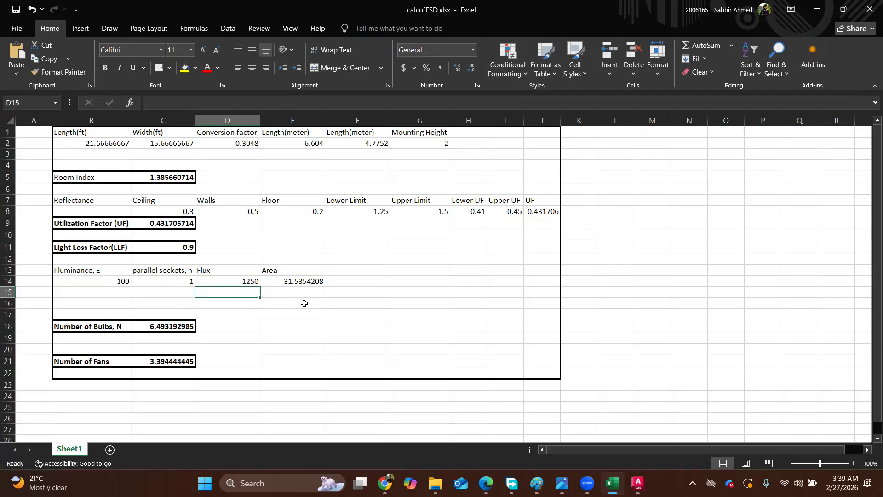
key("ctrl+z")
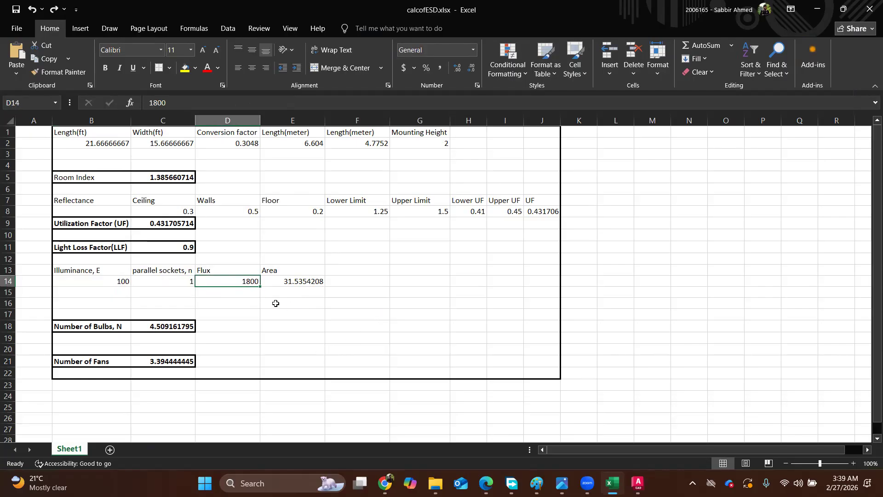
Check the room illuminance table in the formulae PDF and examine the area and number-of-bulbs formulas in Excel.
left_click(487, 482)
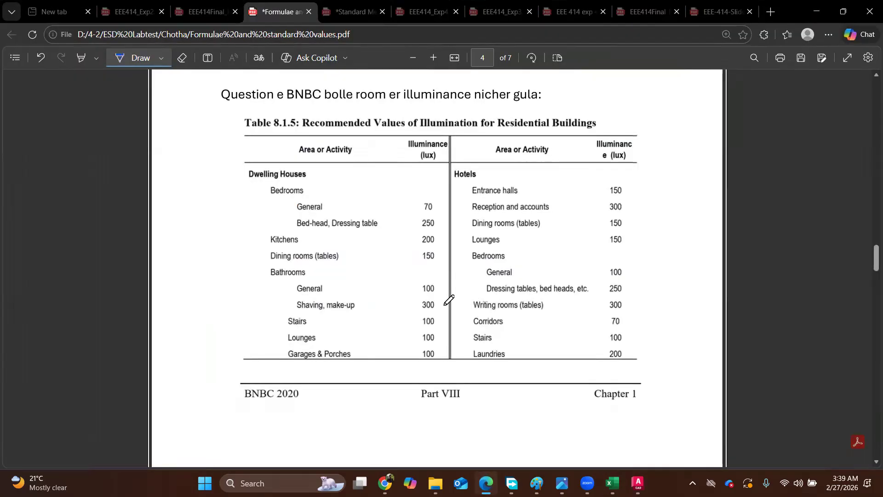
scroll(453, 316, "up", 15)
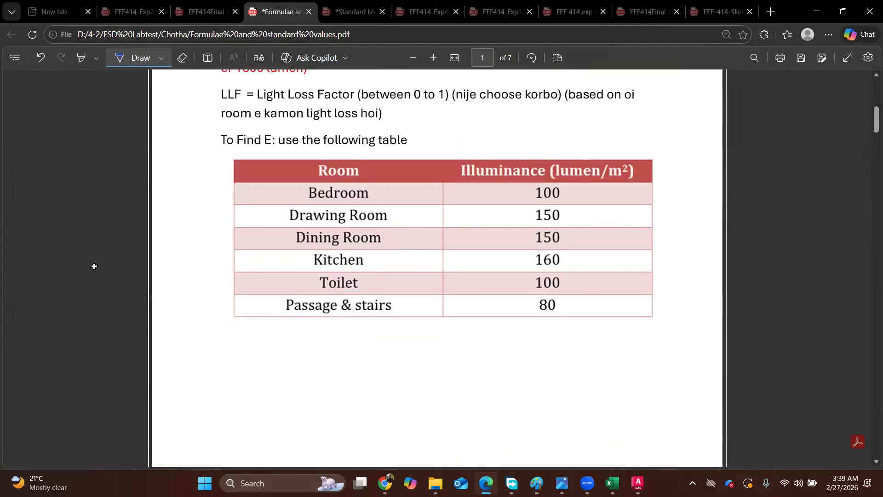
key("alt+Tab")
left_click(307, 281)
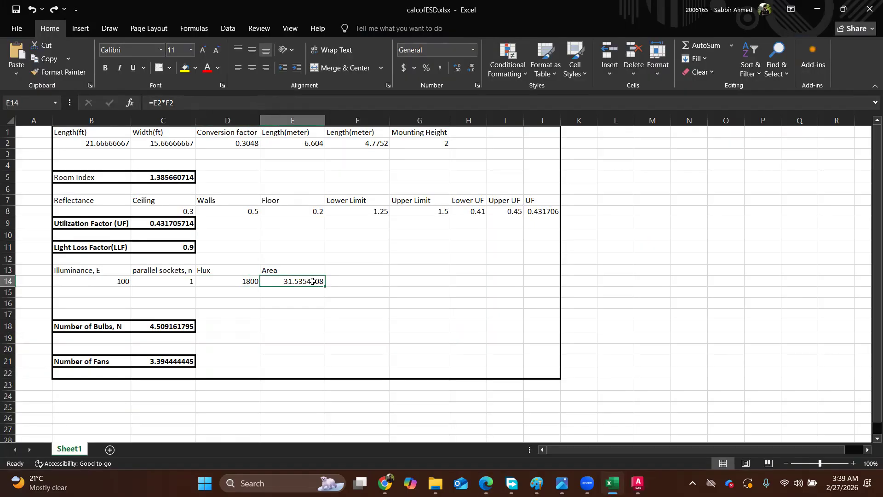
right_click(312, 281)
left_click(309, 282)
left_click(167, 322)
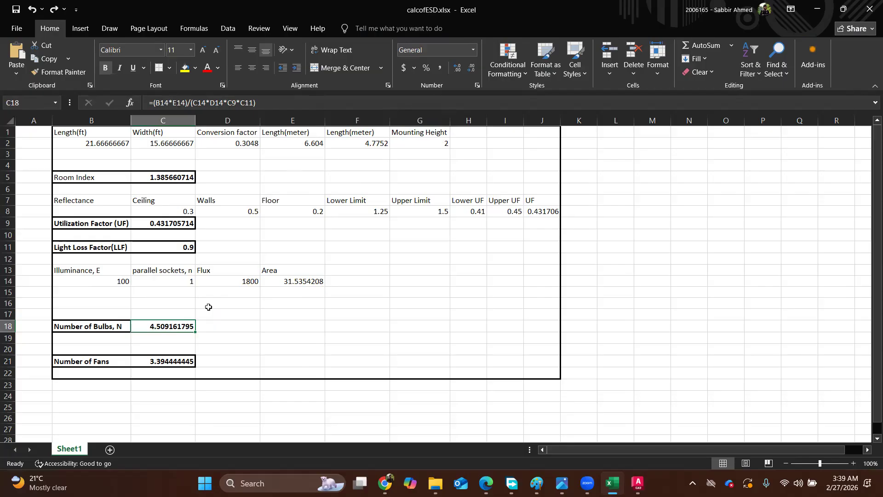
Set the illuminance E in B14 back to 70.
left_click(128, 281)
type("70")
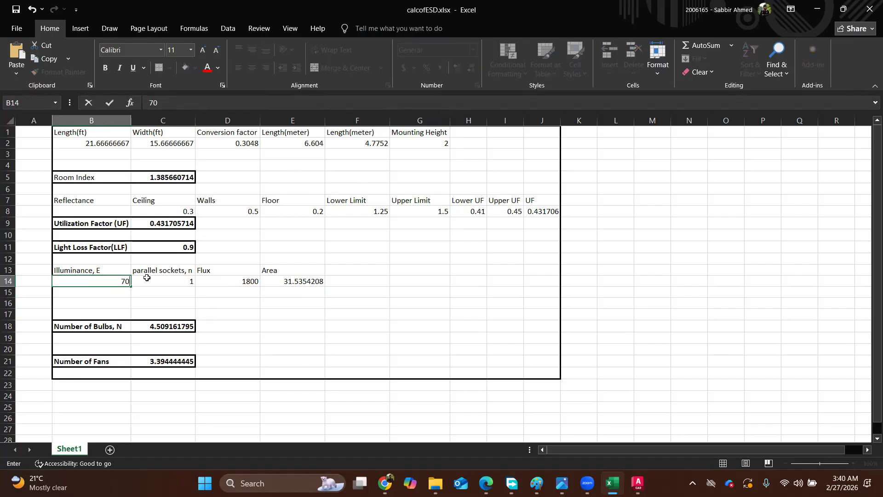
key("Return")
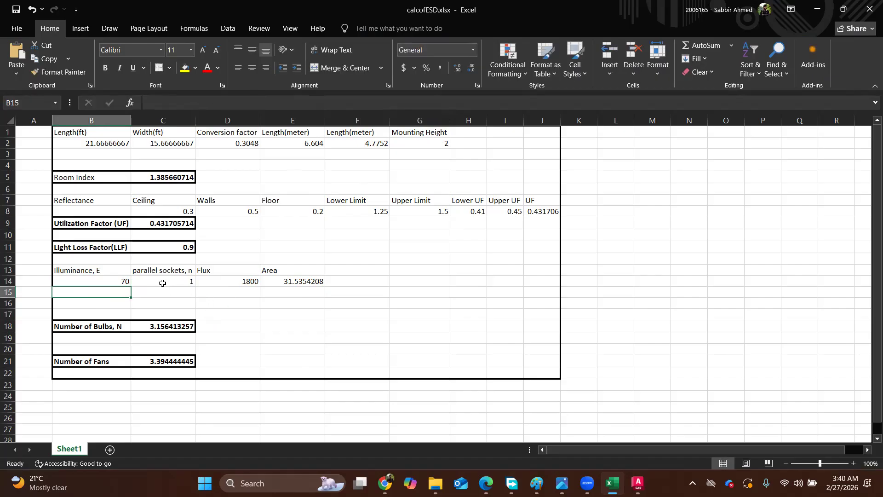
left_click(125, 282)
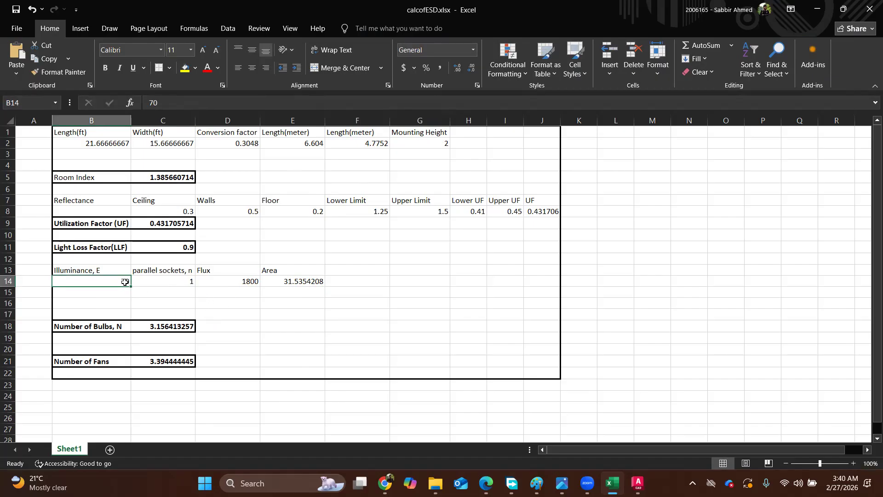
Check the number-of-bulbs result in C18 and switch to the AutoCAD floor plan.
left_click(159, 327)
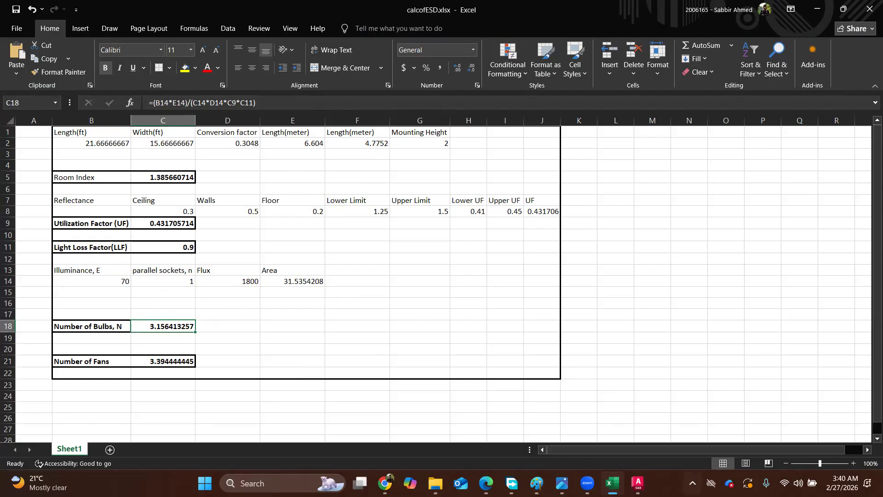
left_click(638, 483)
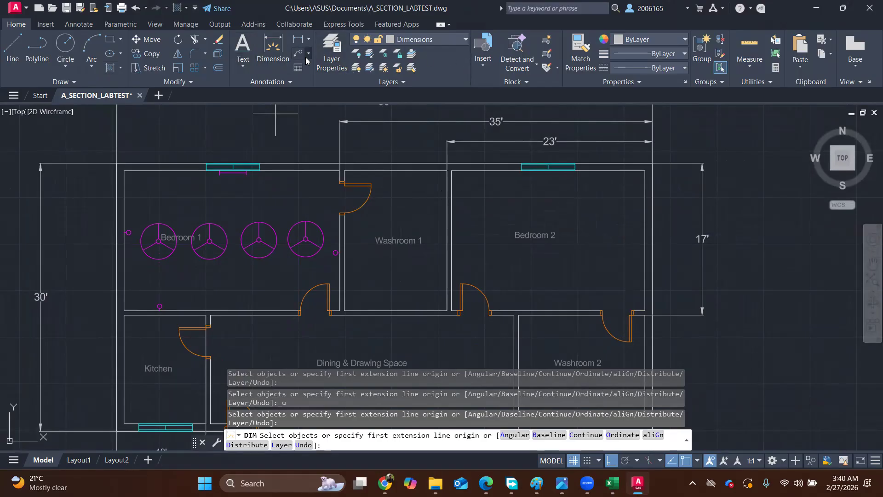
left_click(485, 64)
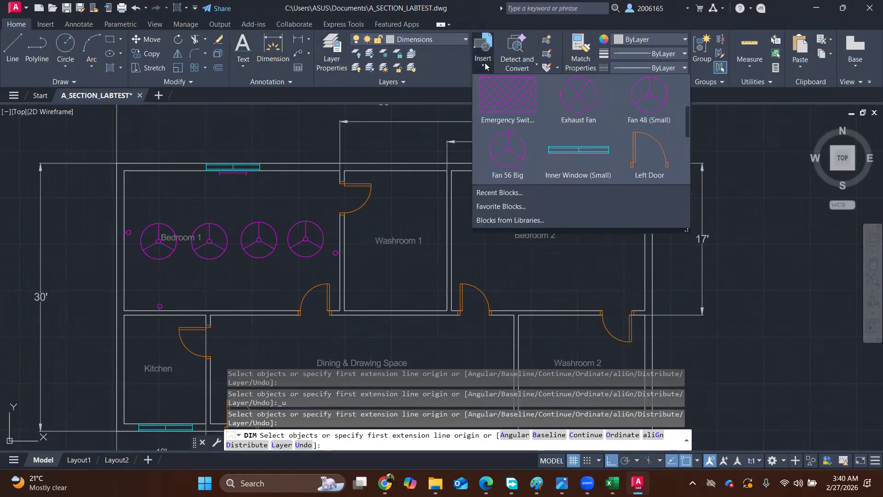
scroll(575, 133, "up", 3)
scroll(574, 134, "down", 6)
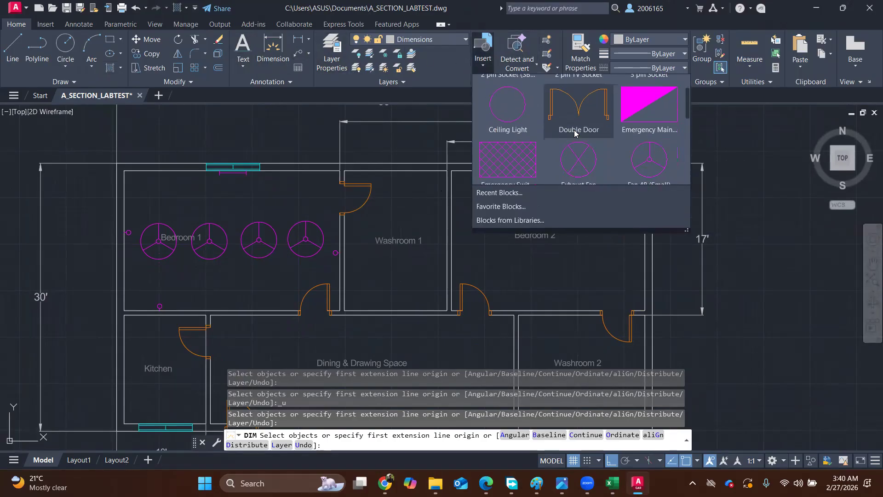
left_click(507, 113)
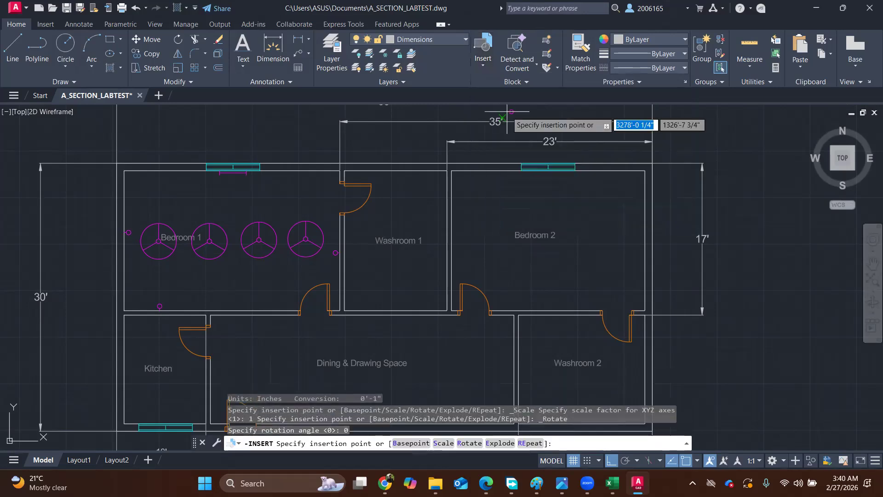
key("Return")
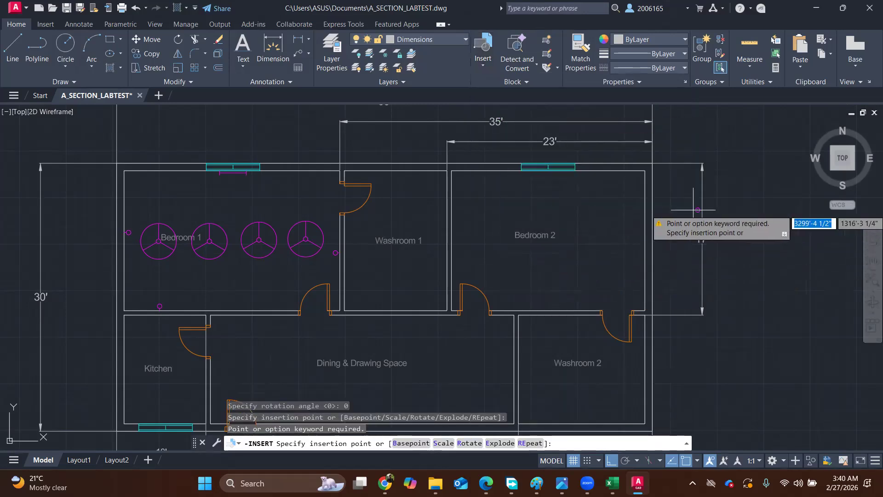
key("ctrl+z")
key("Escape")
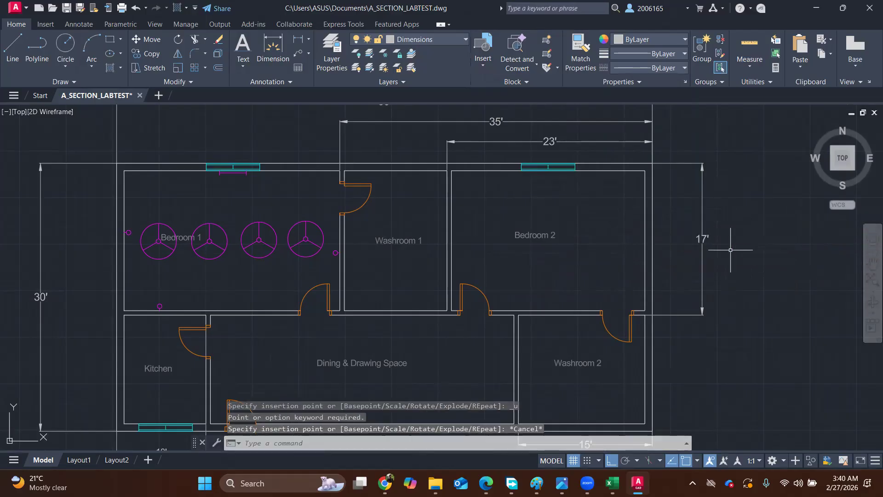
key("ctrl+z")
key("ctrl+z")
Examine the light and fan layout in Bedroom 1 and the walls available in Bedroom 2.
scroll(590, 268, "down", 2)
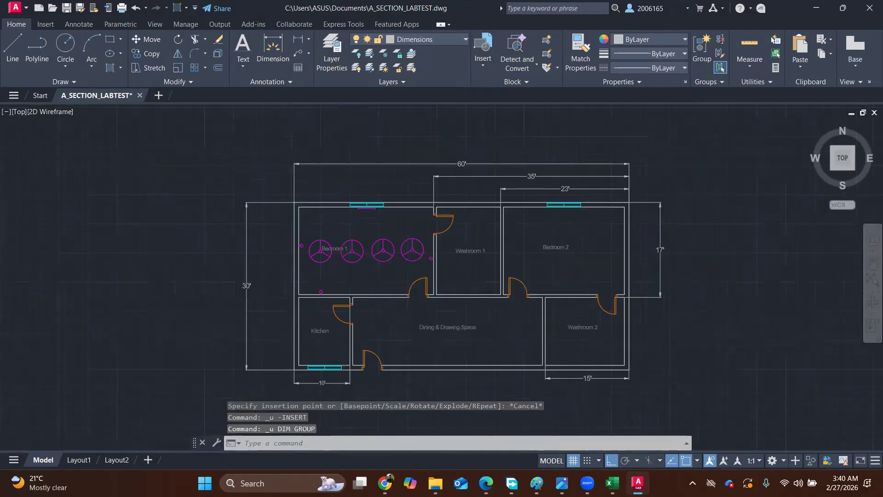
scroll(644, 265, "down", 4)
scroll(630, 270, "up", 6)
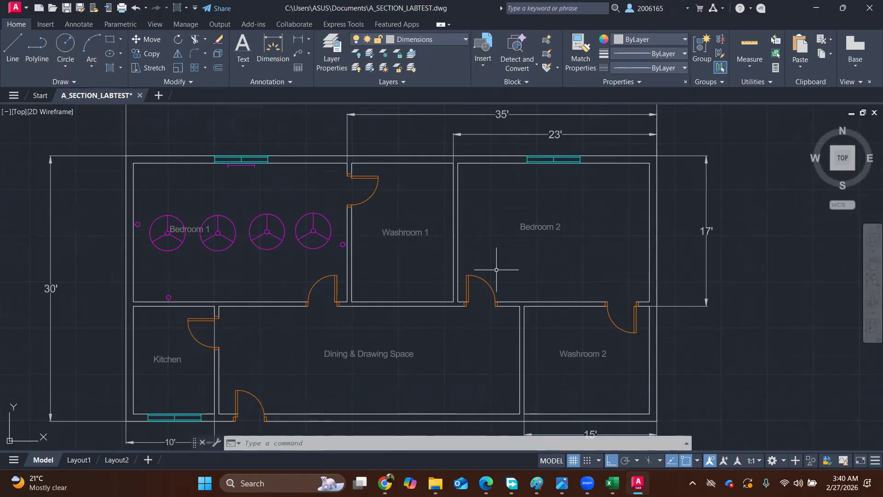
scroll(515, 272, "down", 3)
scroll(551, 249, "up", 3)
mouse_move(549, 250)
middle_mouse_down()
mouse_move(561, 234)
mouse_move(557, 218)
middle_mouse_up()
scroll(207, 276, "up", 2)
scroll(536, 233, "down", 5)
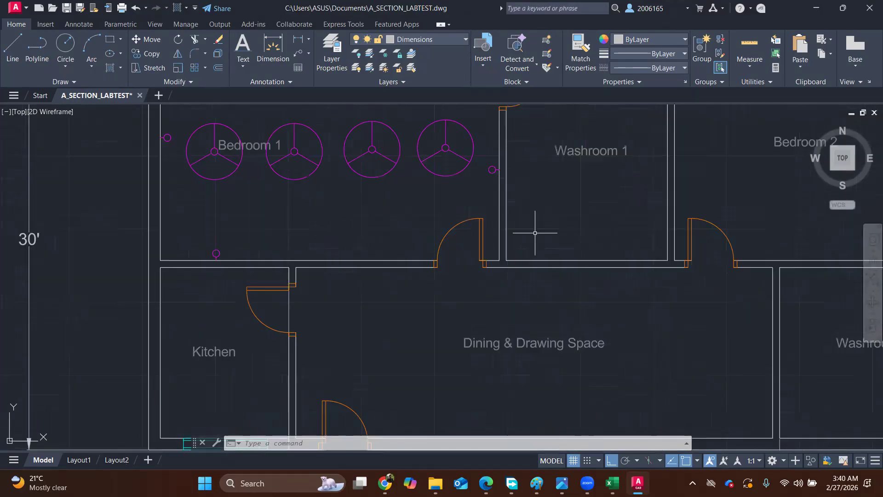
scroll(541, 224, "up", 1)
scroll(374, 198, "up", 4)
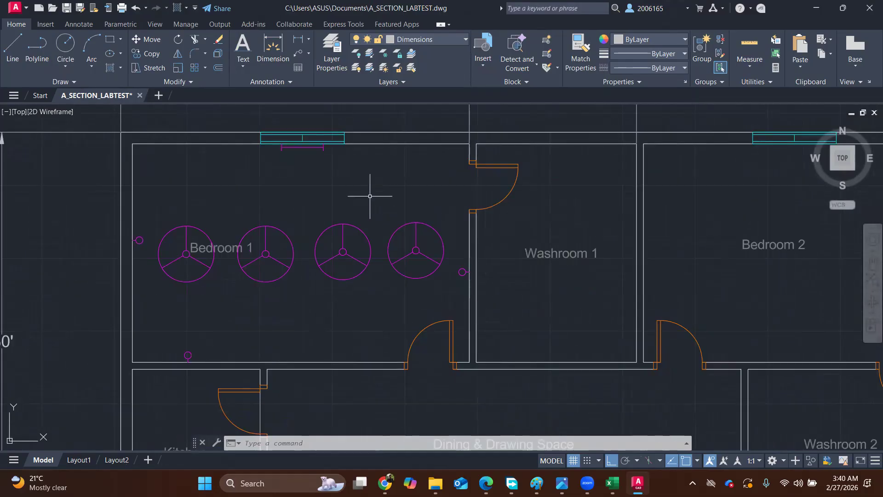
scroll(761, 227, "down", 2)
middle_click_drag(761, 227, 523, 235)
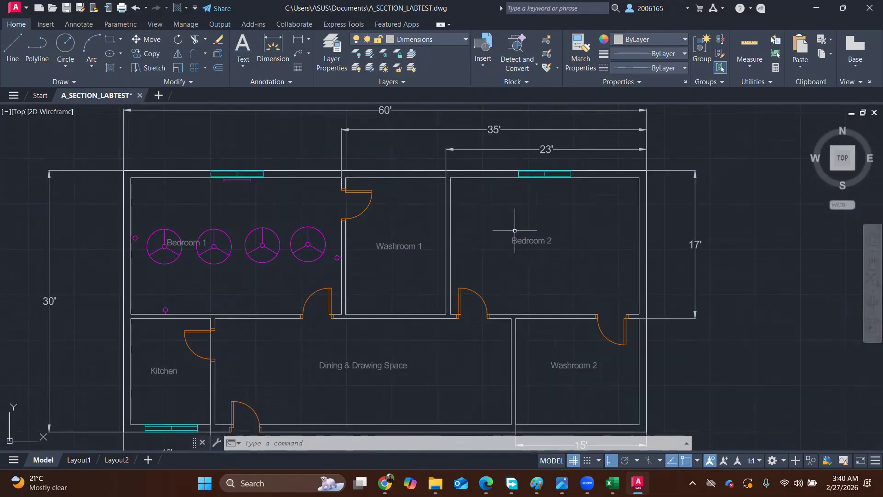
scroll(550, 254, "down", 2)
scroll(545, 236, "up", 2)
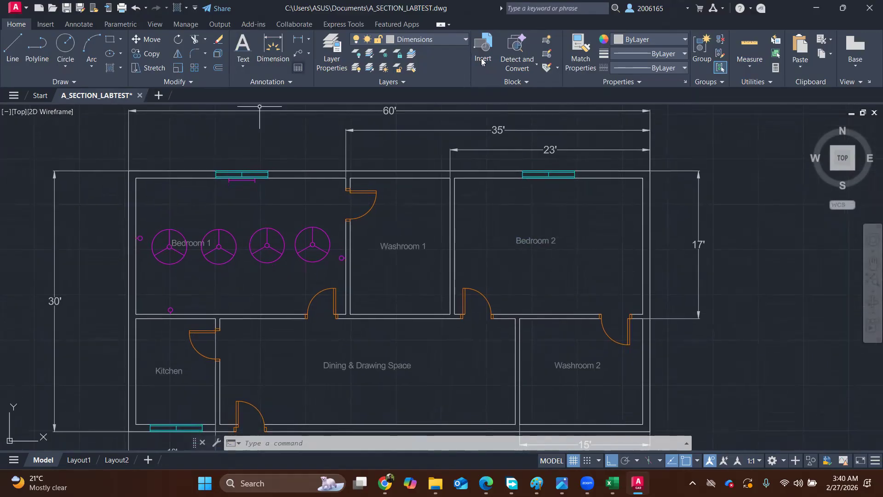
Insert a Light Bulb Lintel block on the west wall of Bedroom 2.
left_click(482, 51)
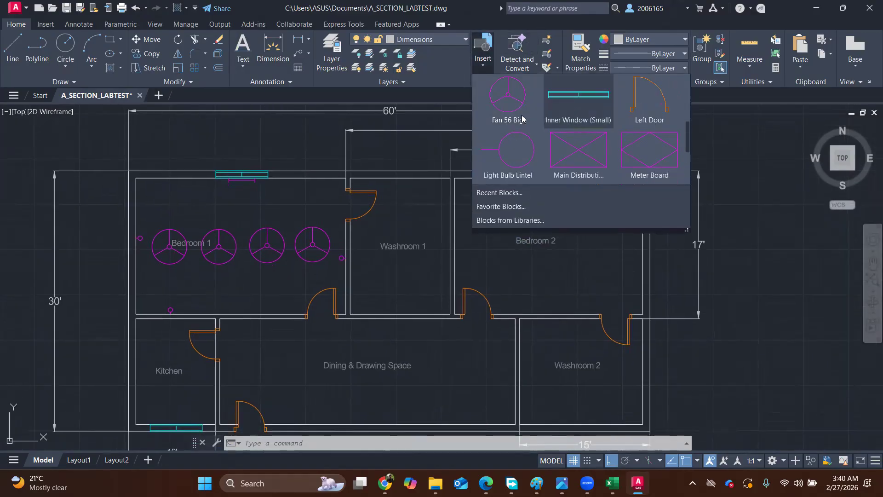
left_click(502, 150)
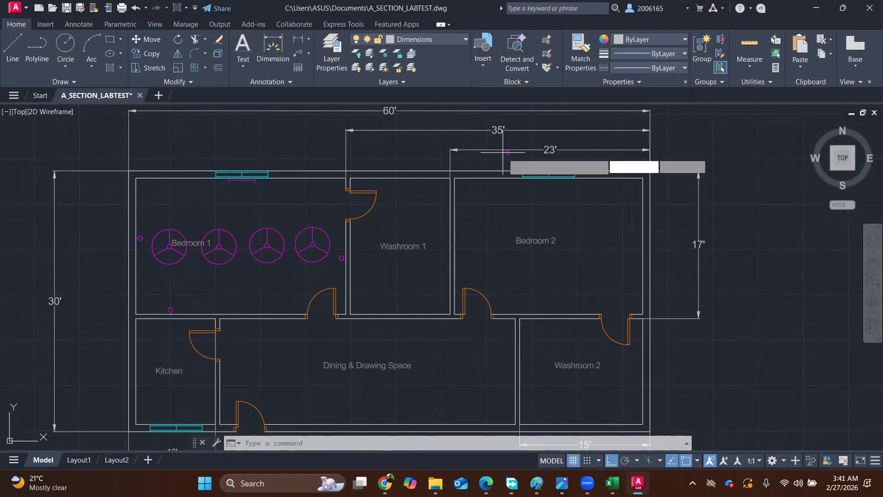
left_click(455, 239)
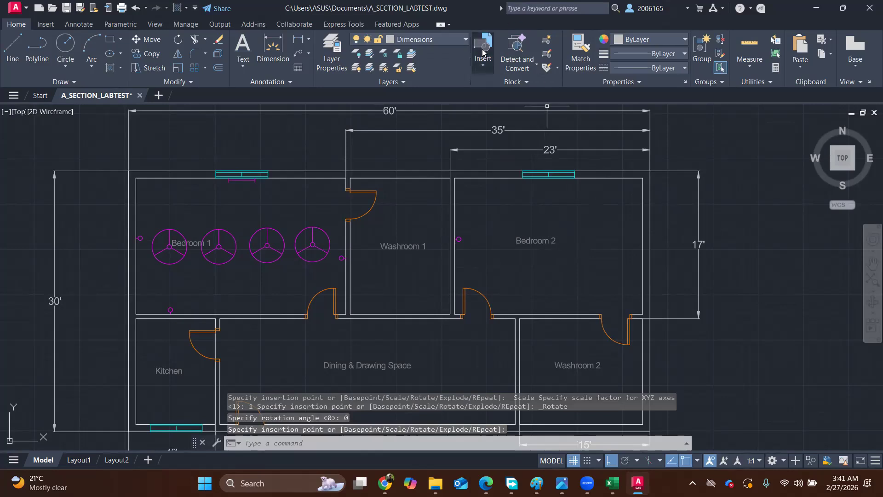
Try a second Light Bulb Lintel block near the east wall of Bedroom 2, and undo it.
left_click(483, 56)
left_click(511, 159)
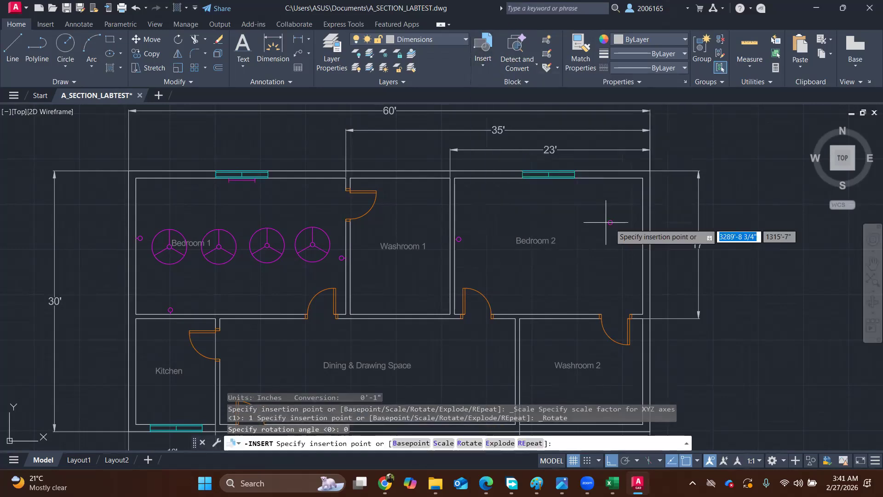
scroll(637, 248, "up", 8)
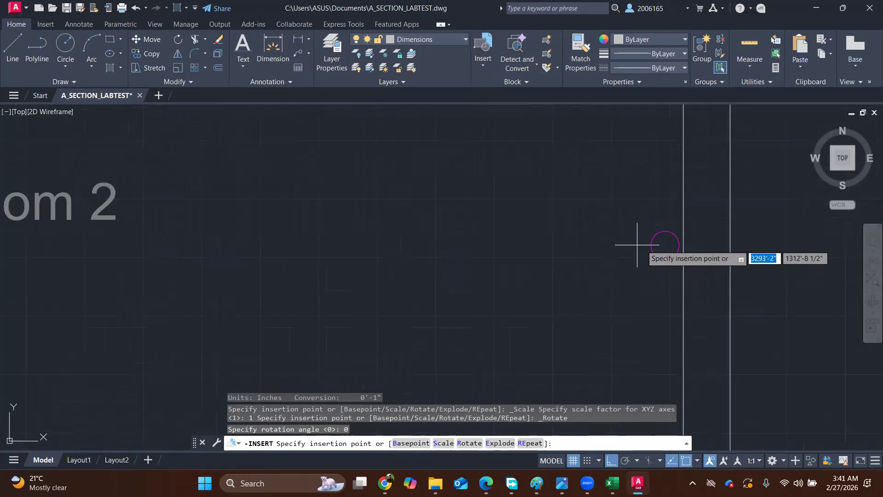
left_click(669, 244)
scroll(663, 246, "down", 6)
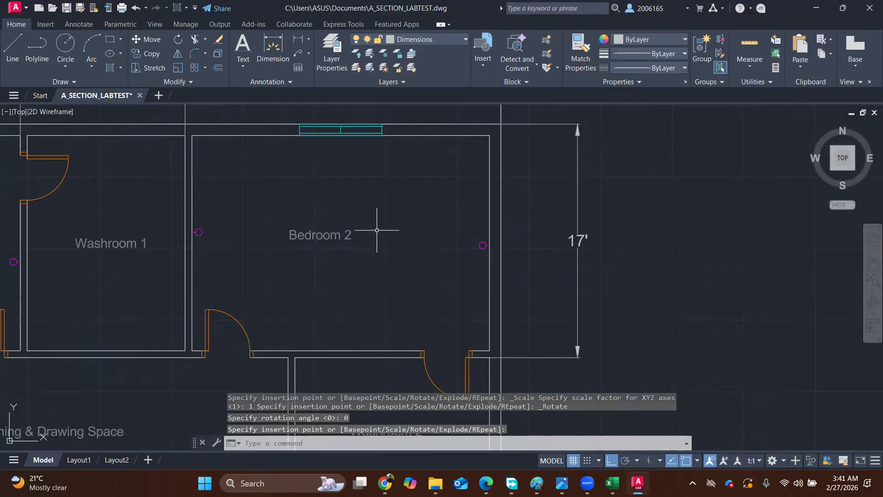
key("ctrl+z")
key("ctrl+z")
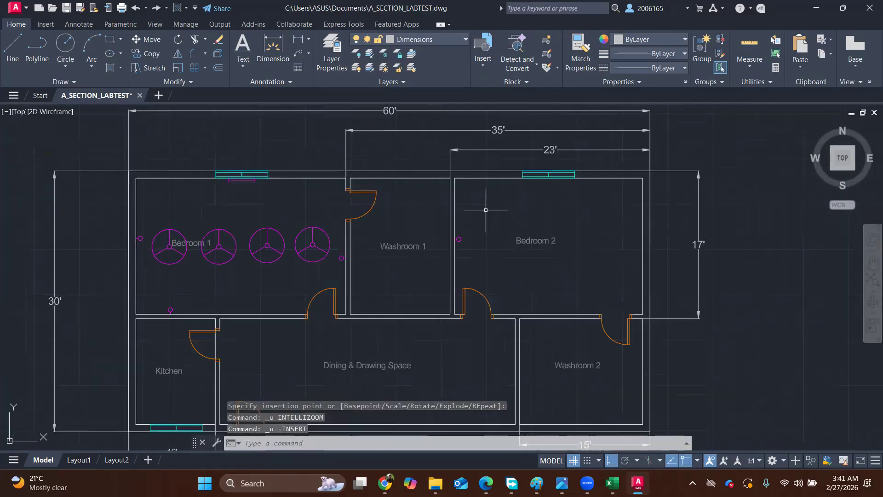
left_click(479, 61)
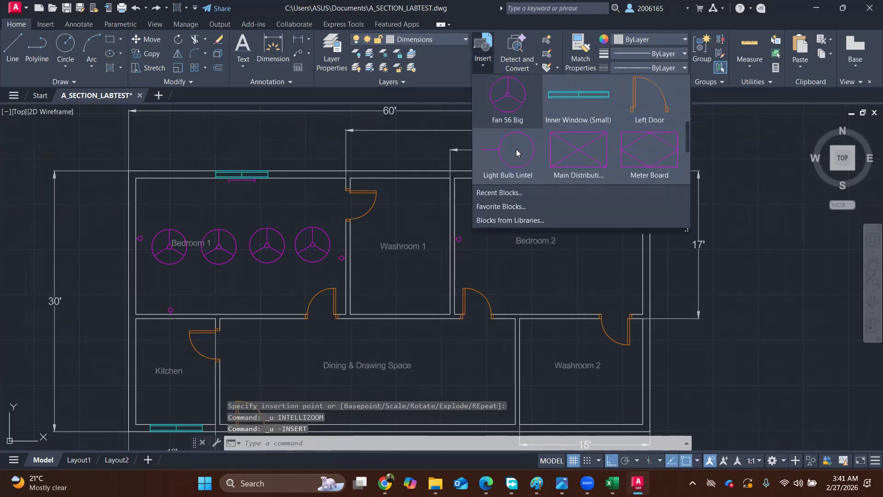
left_click(517, 153)
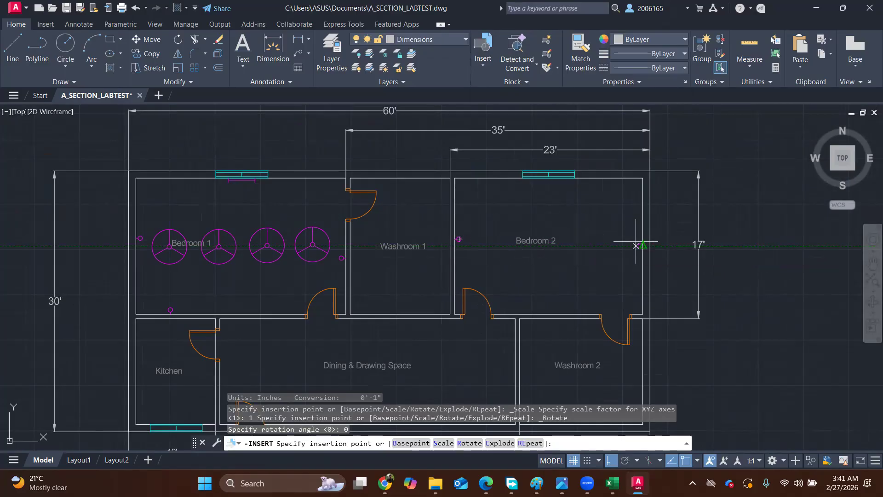
key("ctrl+z")
key("ctrl+z")
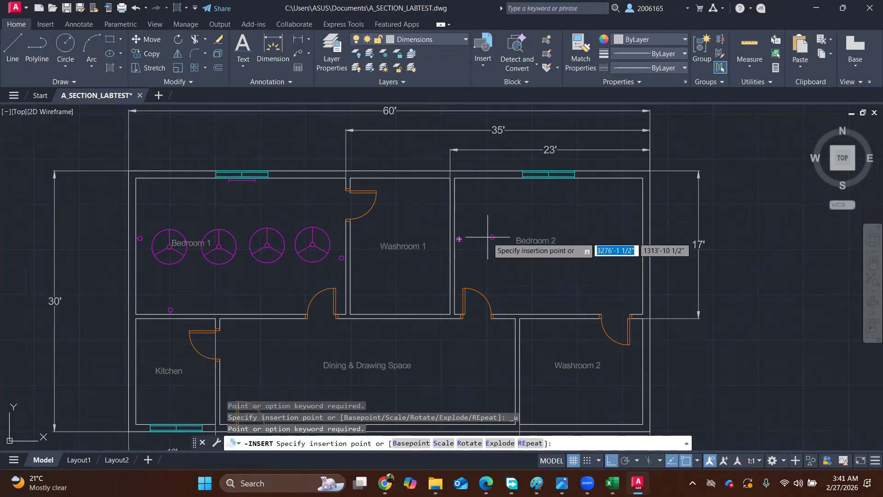
key("Escape")
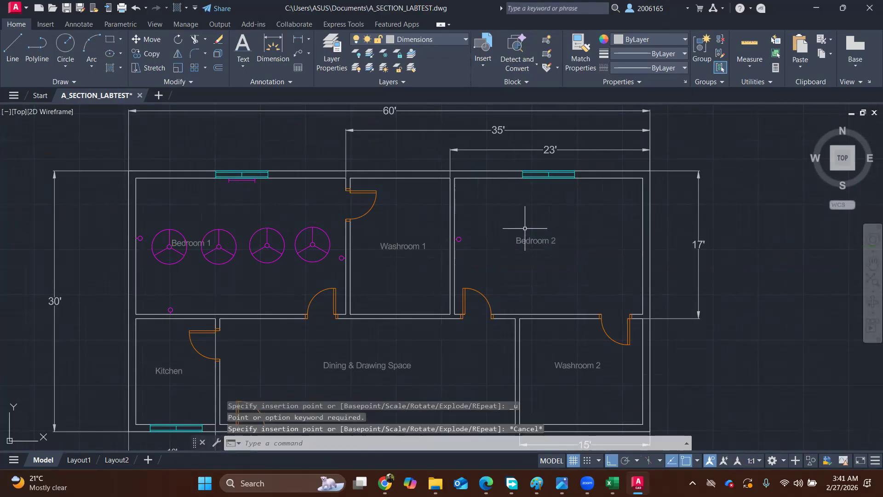
Re-insert the Light Bulb Lintel block at the midpoint of Bedroom 2's west wall.
left_click(491, 57)
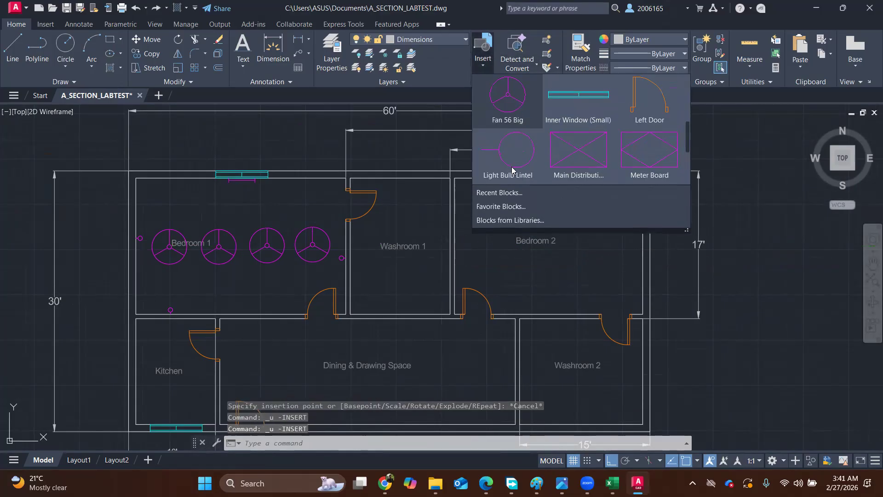
left_click(512, 170)
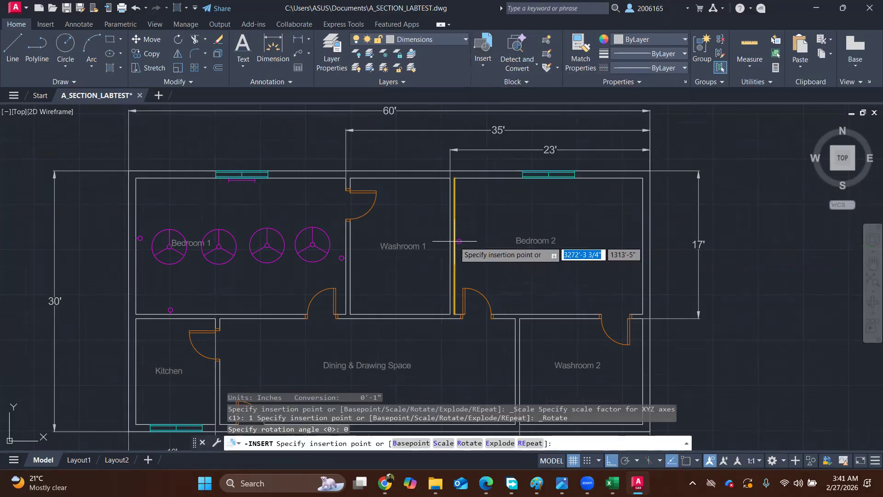
key("Escape")
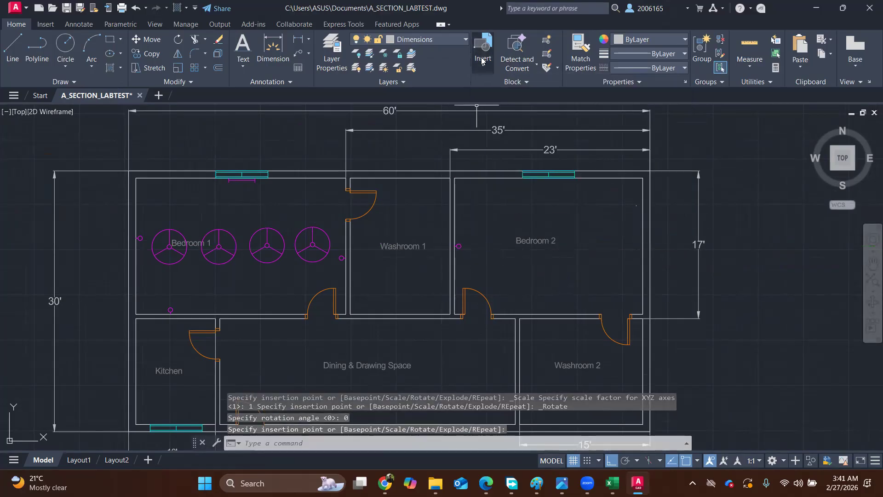
Insert a second Light Bulb Lintel block on Bedroom 2's east wall, facing into the room.
left_click(482, 60)
left_click(498, 161)
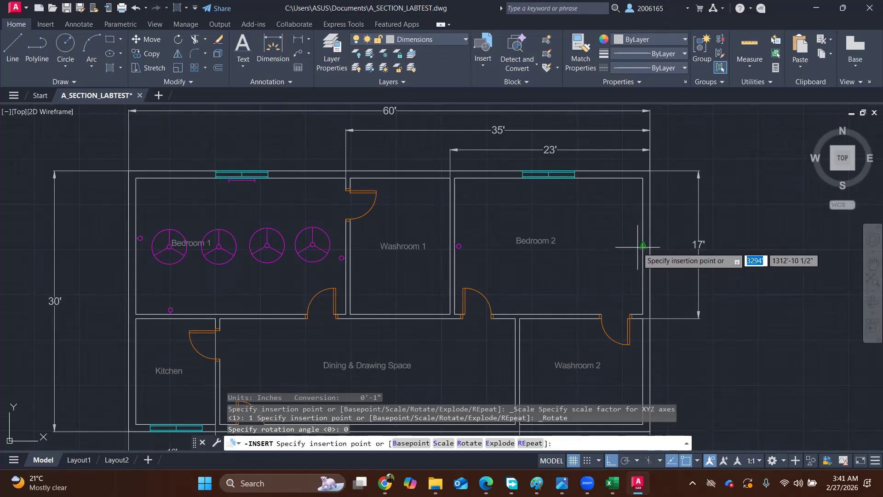
scroll(639, 247, "up", 4)
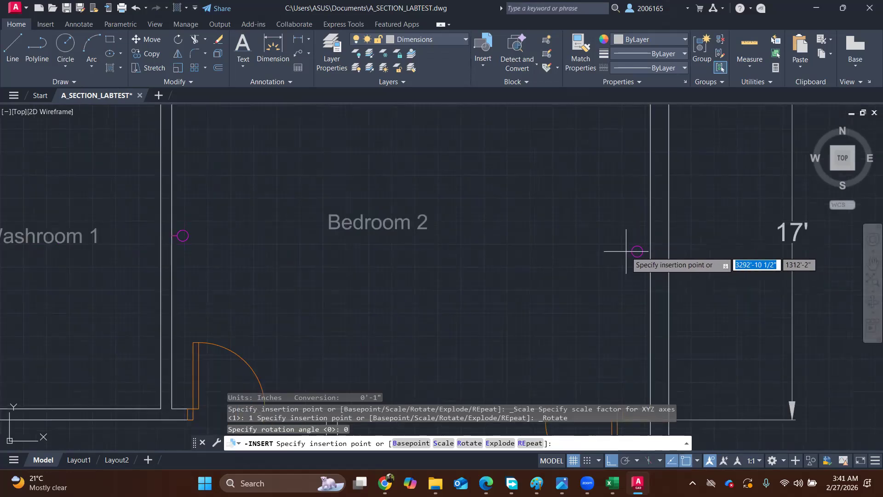
left_click(649, 250)
scroll(543, 230, "down", 2)
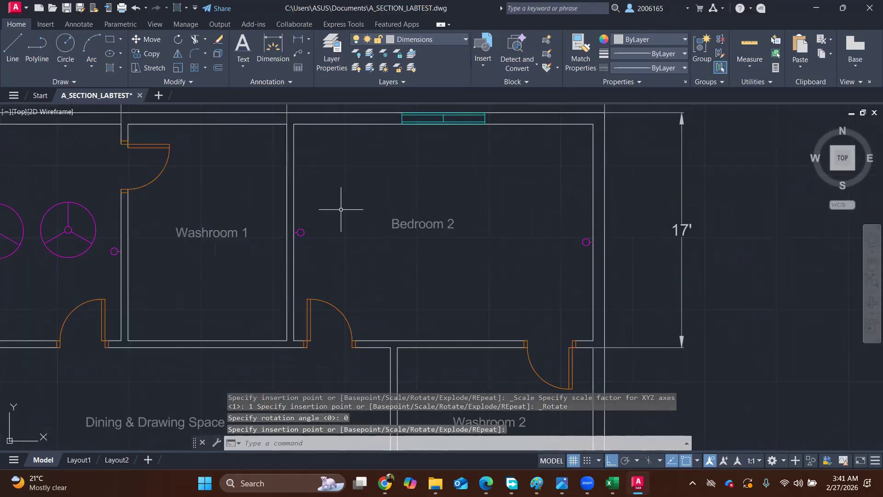
Try to insert a Tube light block rotated 180° at the midpoint of Bedroom 2's north window, and undo it.
scroll(563, 214, "down", 4)
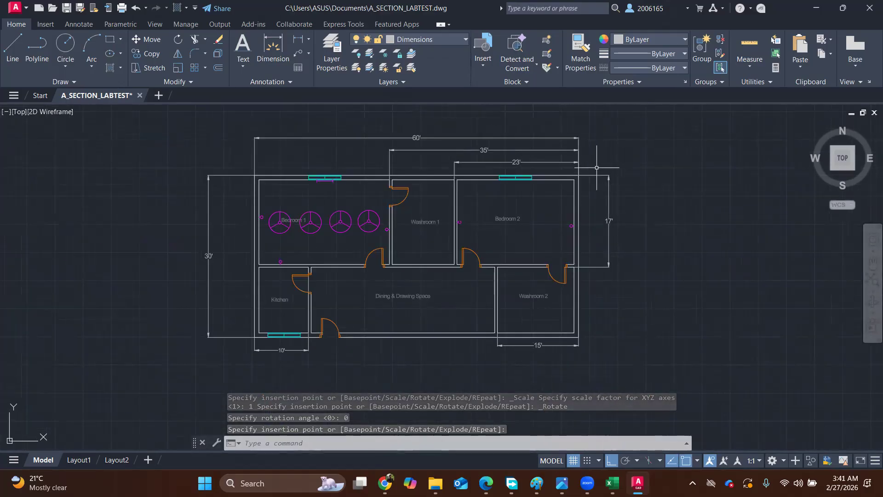
scroll(598, 168, "up", 2)
left_click(482, 68)
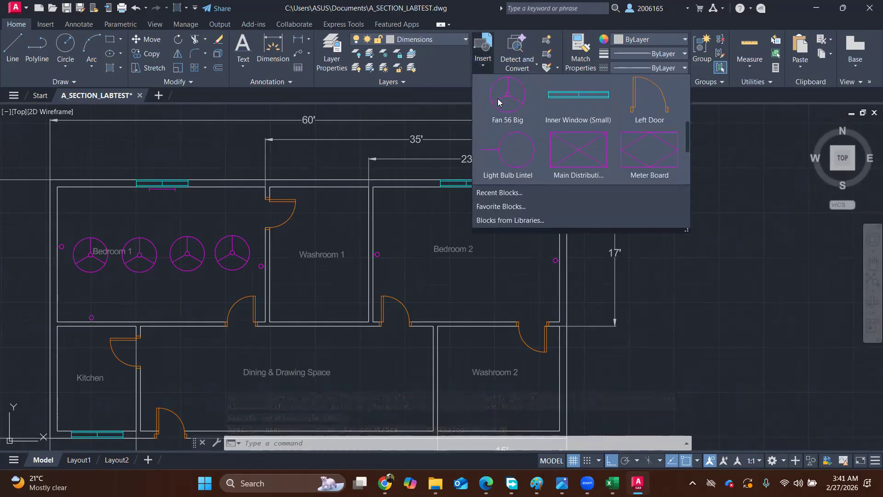
scroll(565, 134, "down", 1)
scroll(565, 134, "down", 1)
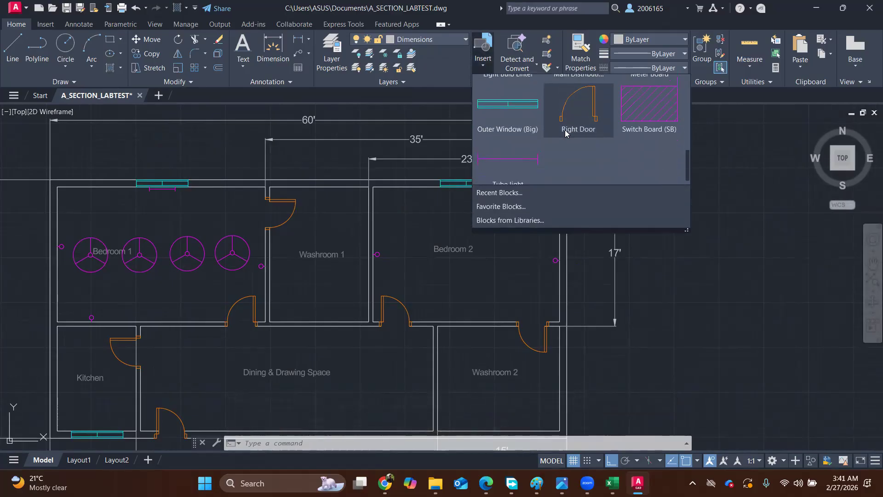
left_click(504, 150)
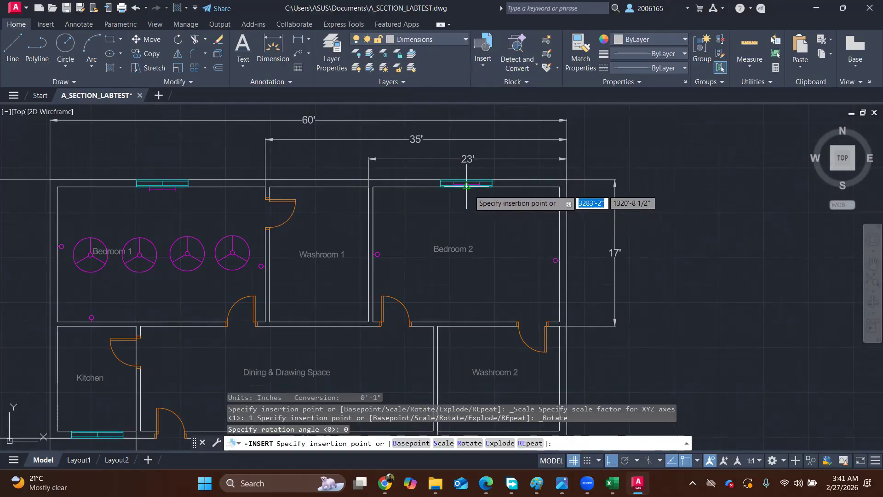
type("r")
key("Return")
type("180")
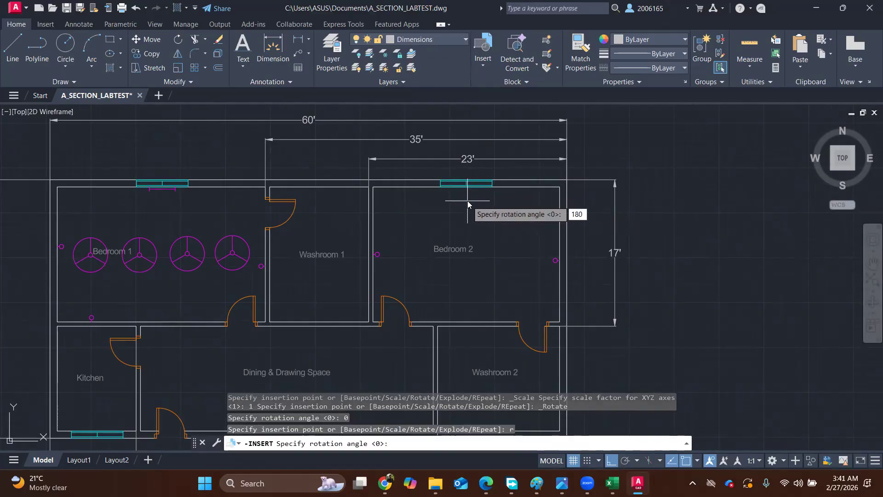
key("Return")
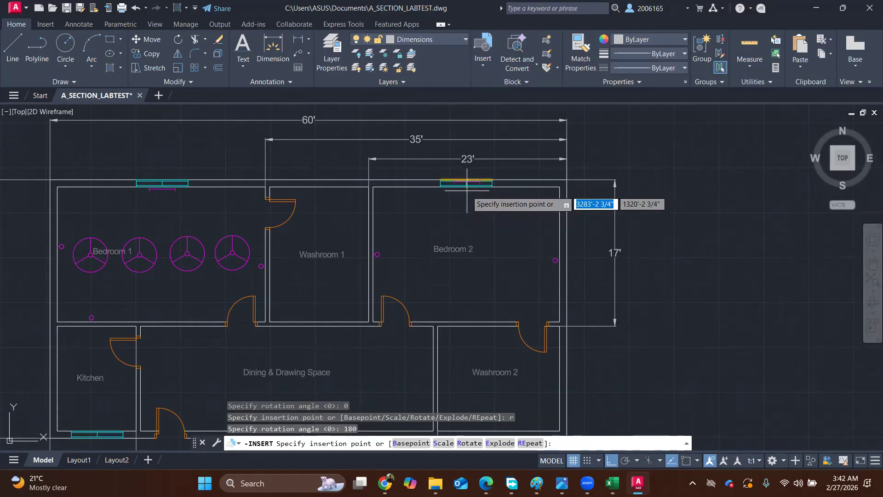
scroll(467, 190, "up", 6)
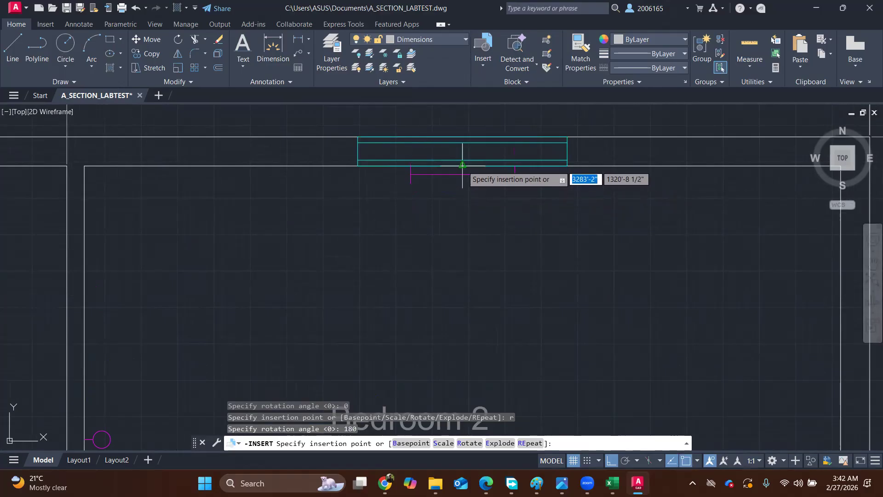
left_click(463, 165)
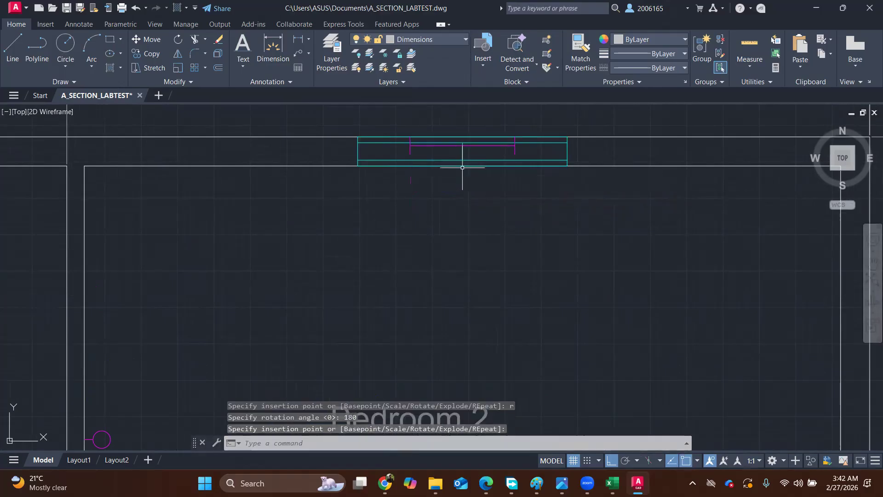
scroll(470, 168, "down", 6)
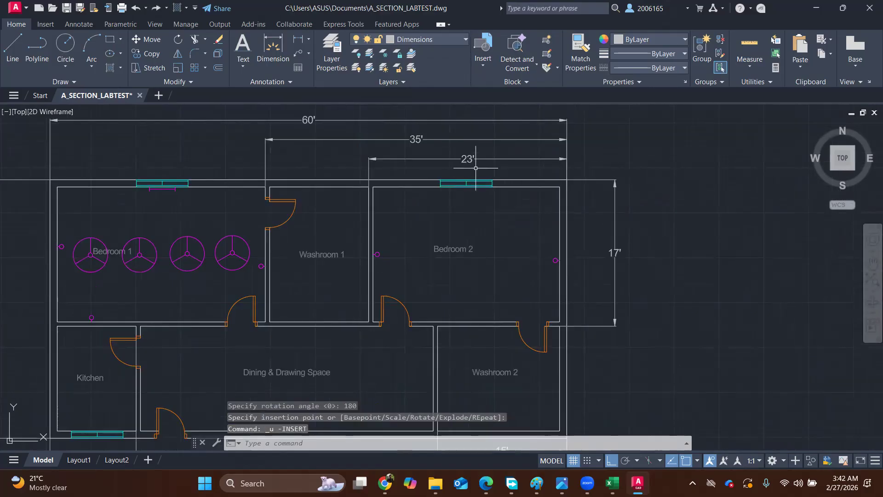
Insert a Tube light block rotated 180°, centred on Bedroom 2's north window.
scroll(475, 168, "up", 4)
left_click(483, 62)
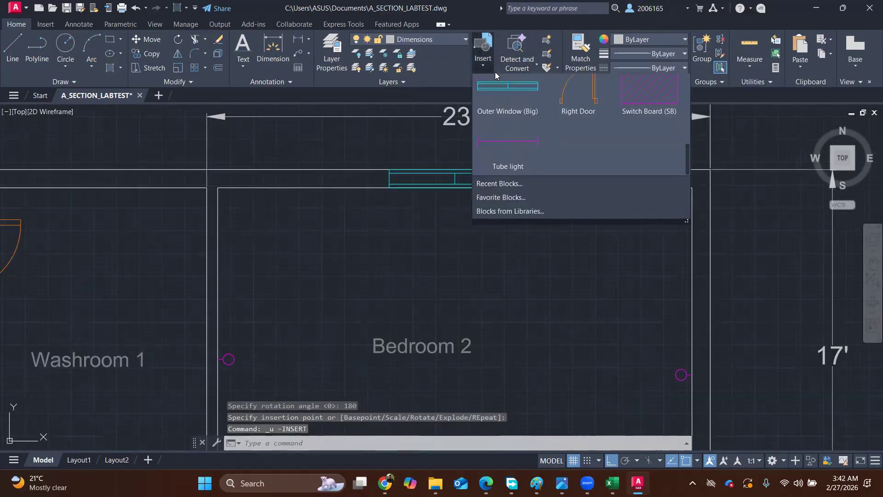
left_click(527, 150)
type("r")
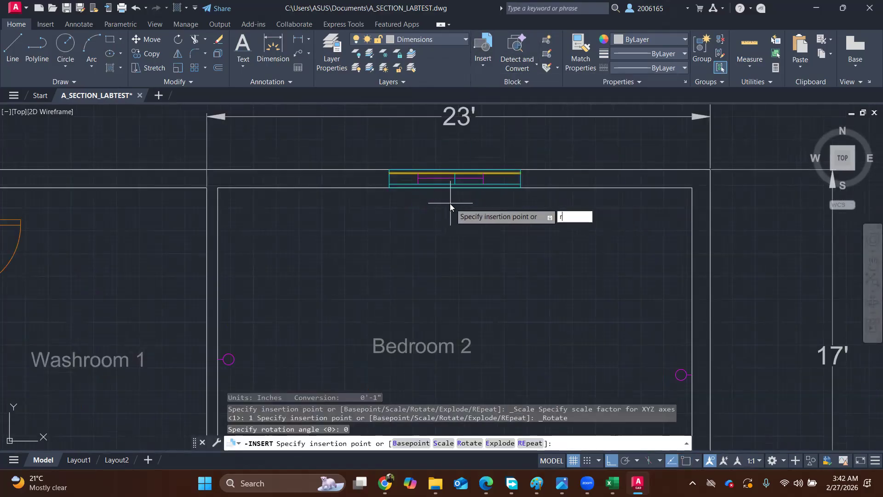
key("Return")
type("180")
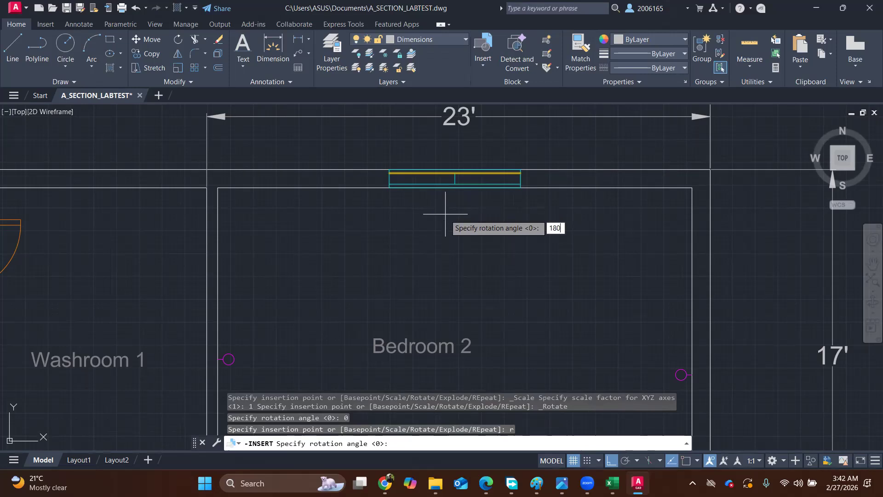
key("Return")
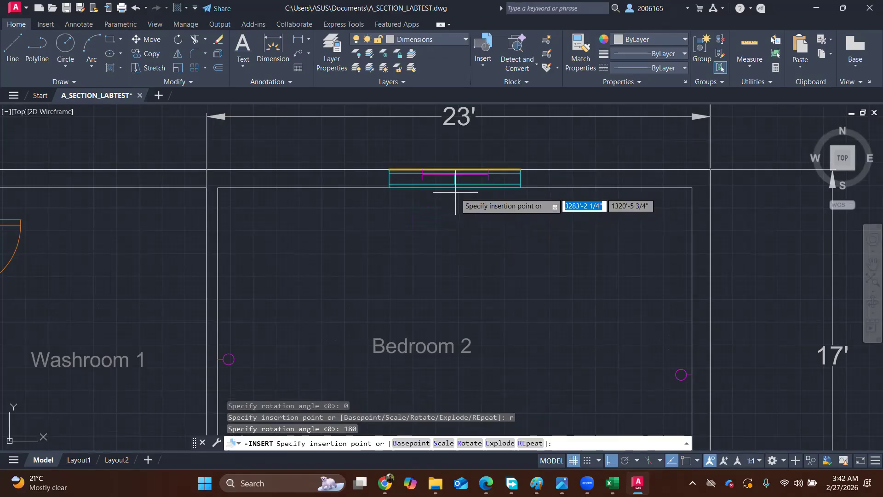
left_click(455, 193)
Move Bedroom 2's tube light about 10" straight south, so it sits just inside the room below the window.
type("m")
key("Return")
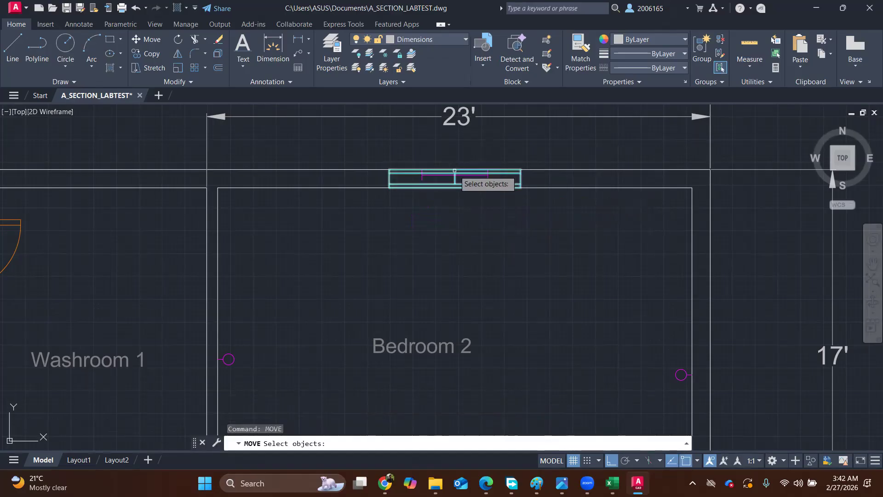
left_click(487, 178)
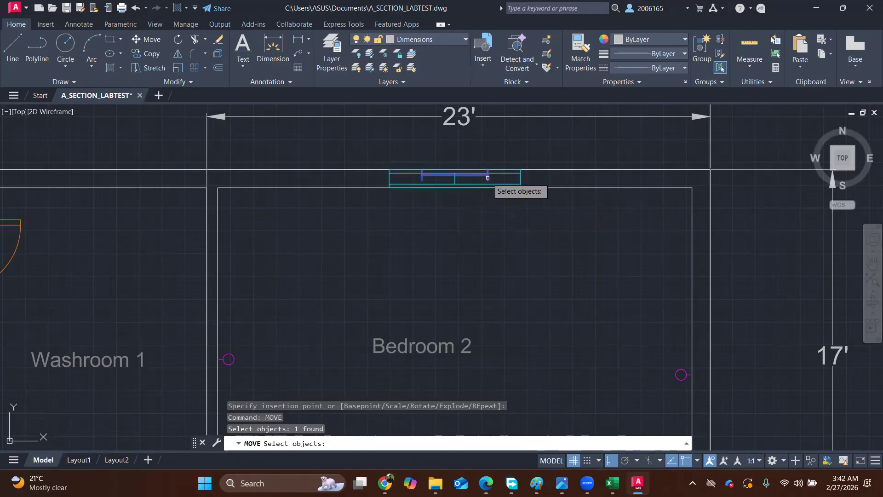
key("Return")
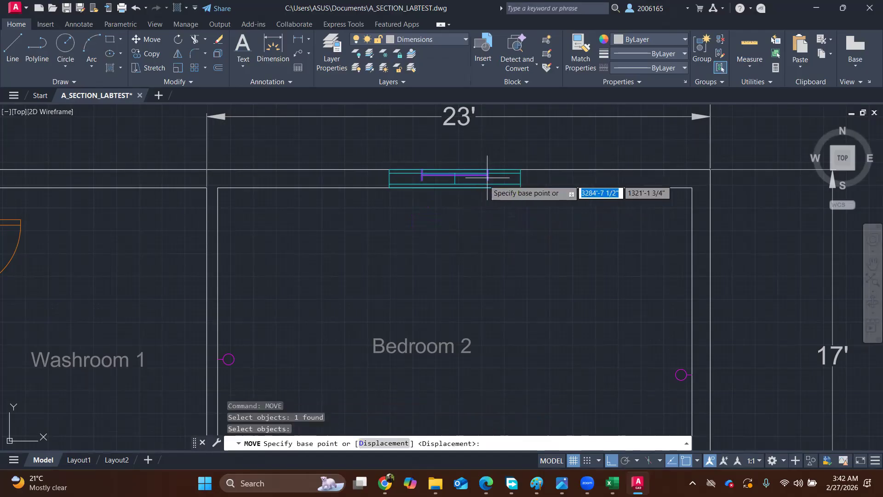
left_click(455, 186)
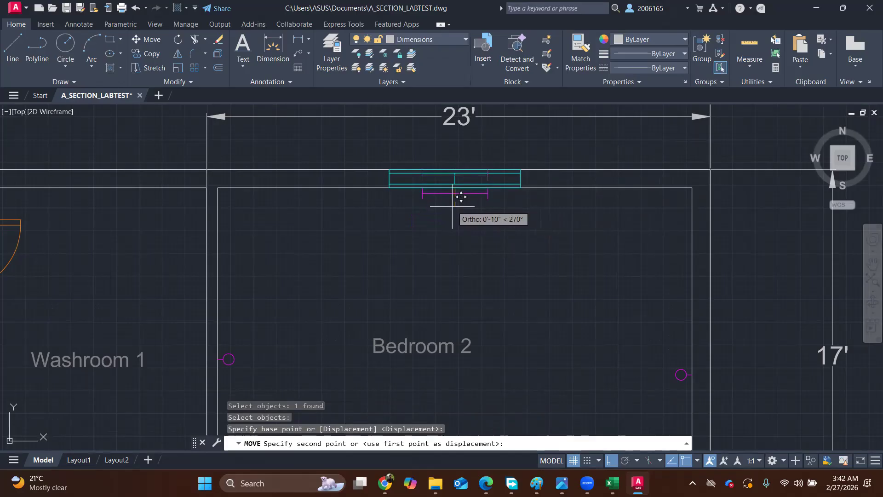
left_click(452, 206)
Try to reposition Bedroom 2's tube light using its midpoint as the base point.
scroll(512, 193, "up", 5)
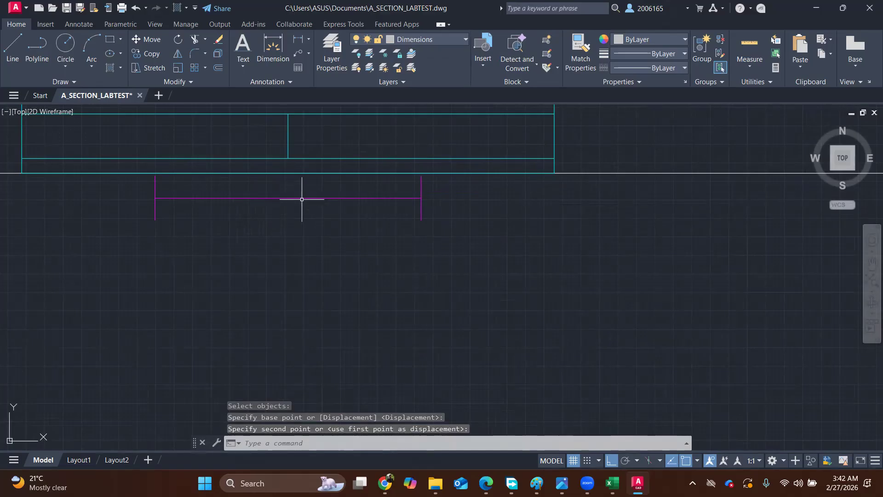
left_click(286, 197)
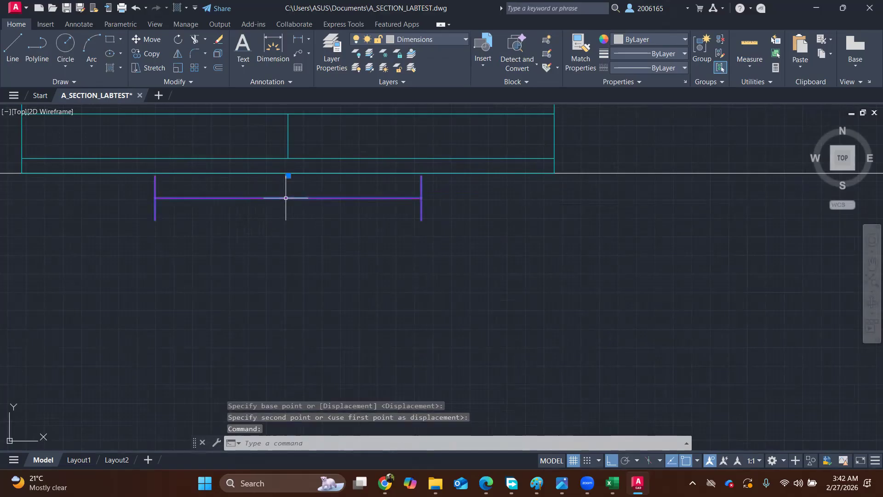
type("MO")
key("Return")
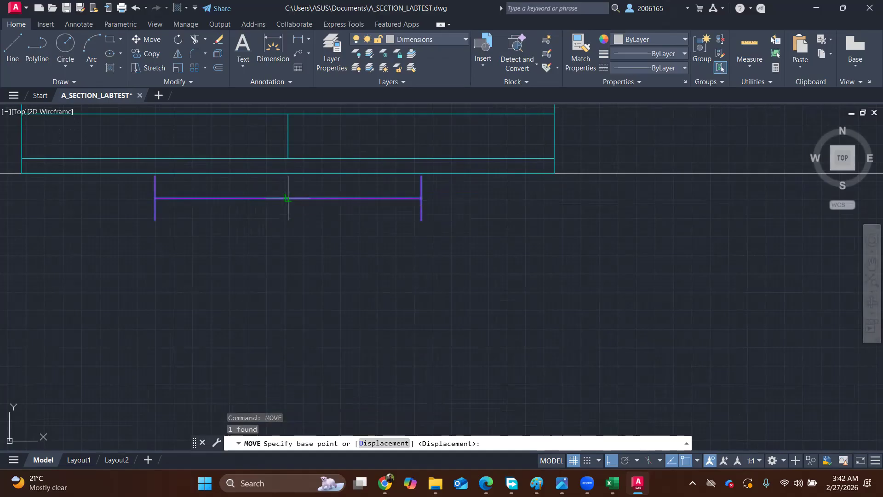
left_click(288, 198)
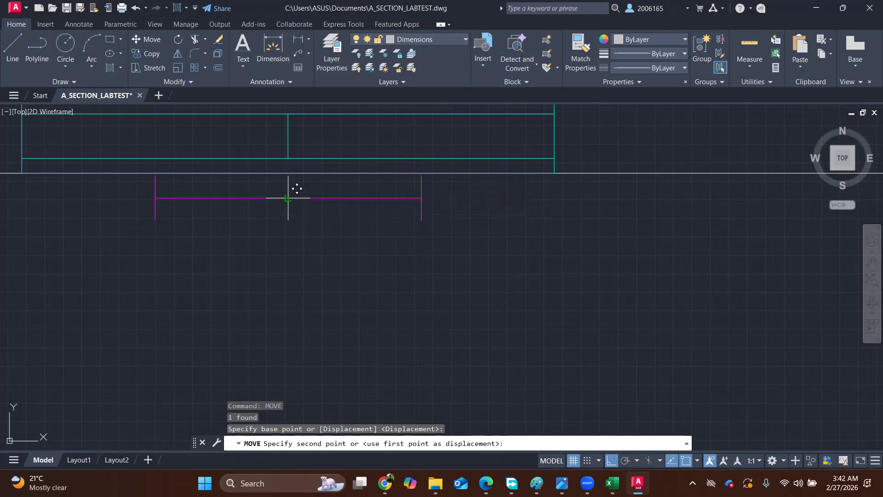
left_click(288, 198)
Insert a Fan 48 (Small) block in the western part of Bedroom 2, level with the wall lights.
scroll(487, 198, "down", 6)
scroll(498, 251, "down", 4)
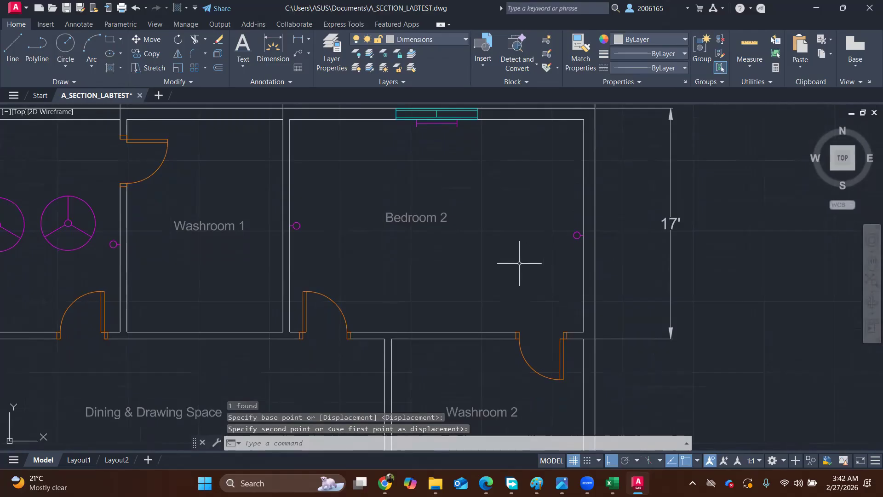
scroll(475, 201, "down", 2)
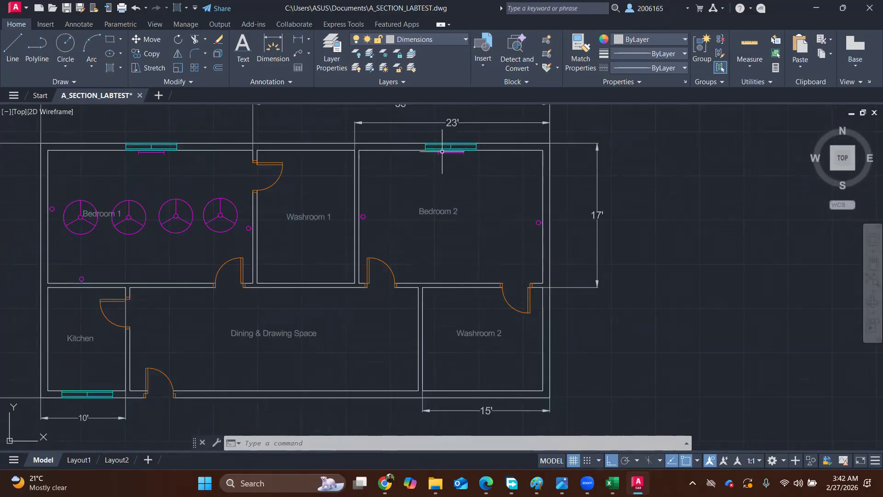
left_click(485, 68)
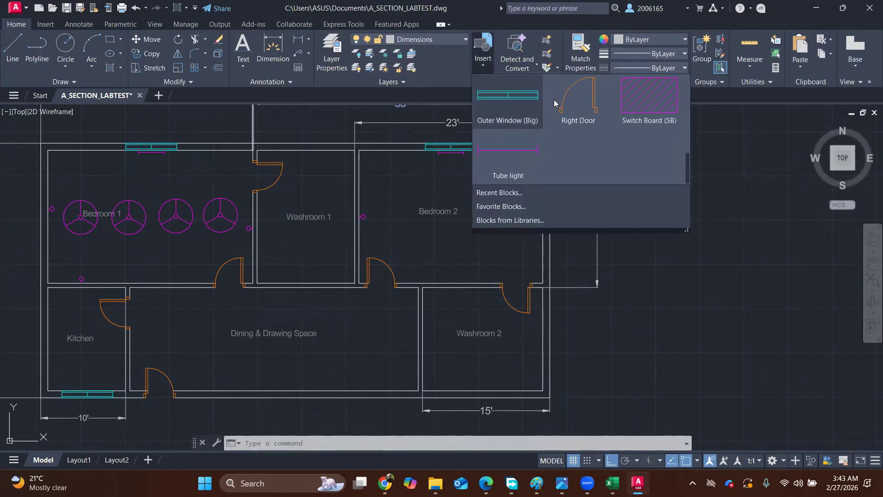
scroll(556, 120, "up", 5)
scroll(552, 137, "up", 3)
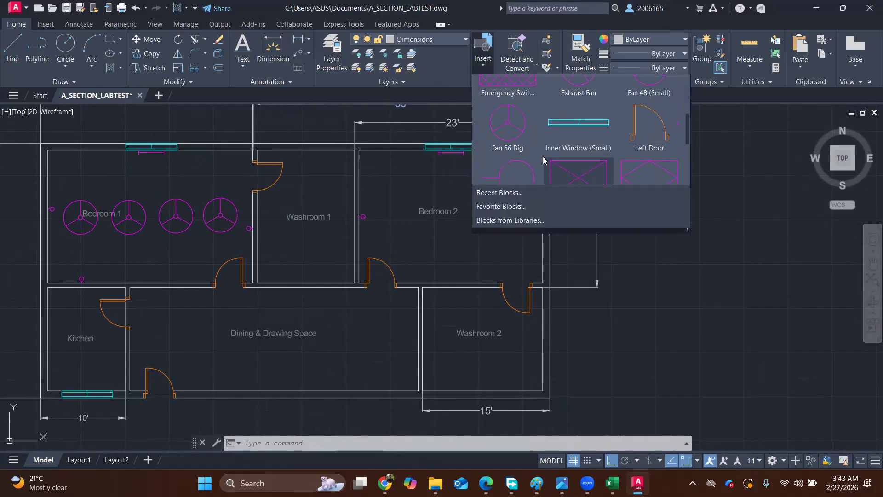
left_click(646, 111)
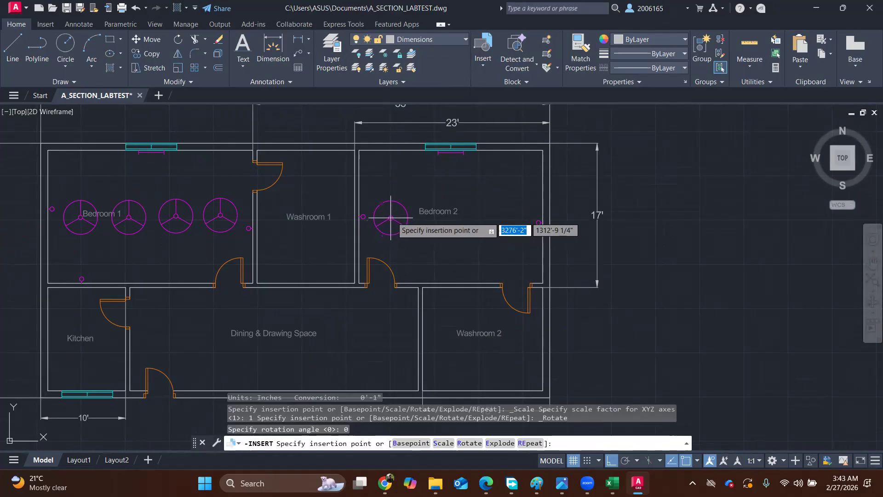
Insert two more Fan 48 (Small) blocks in a row east of Bedroom 2's first fan.
left_click(482, 56)
left_click(663, 111)
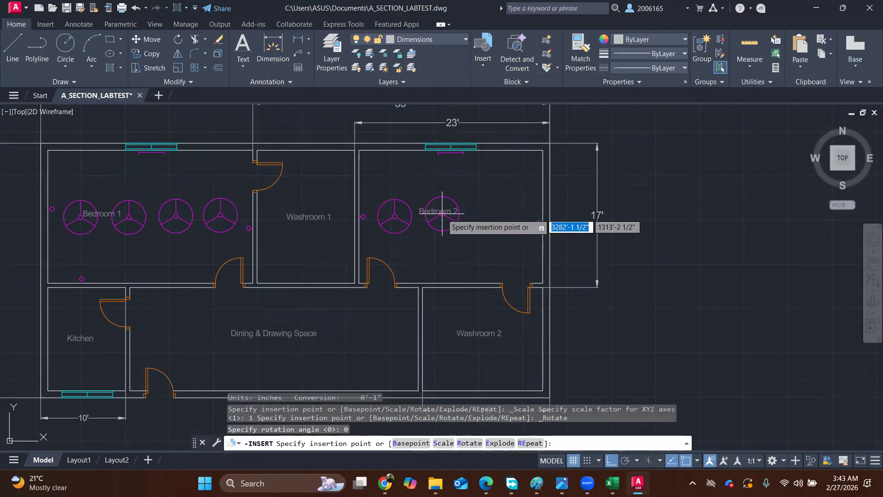
left_click(442, 215)
left_click(487, 54)
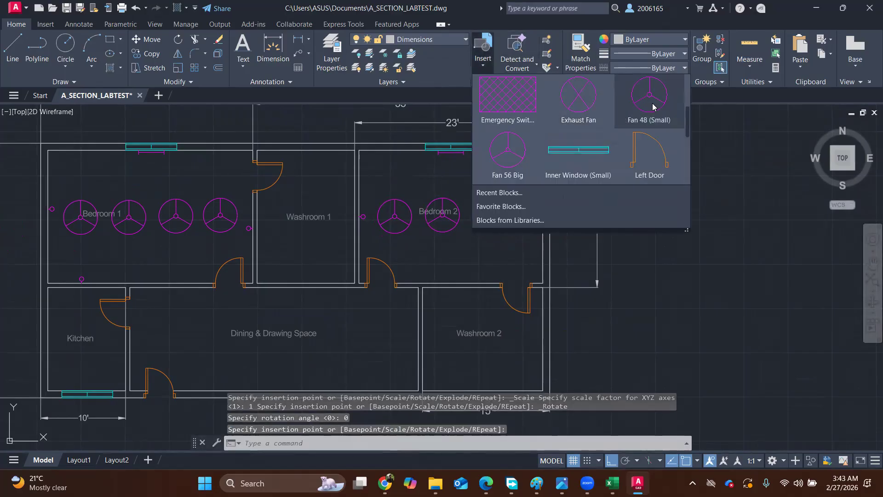
left_click(652, 104)
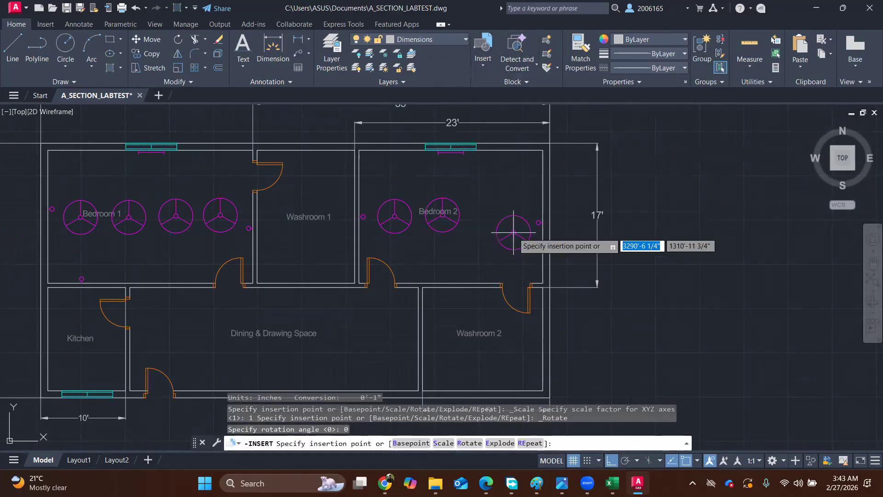
left_click(493, 213)
Switch the current layer to Fittings and back to Dimensions.
scroll(587, 213, "down", 4)
scroll(630, 225, "up", 2)
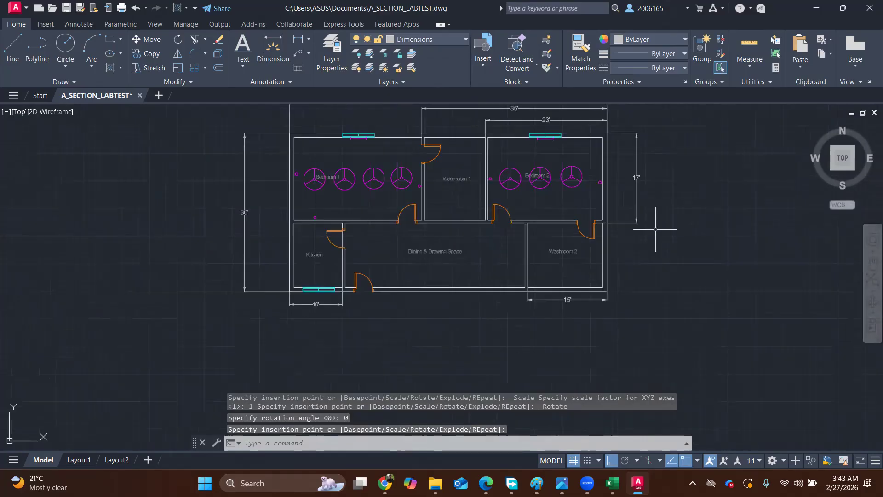
scroll(575, 215, "up", 2)
mouse_move(576, 216)
middle_mouse_down()
mouse_move(605, 263)
mouse_move(626, 247)
middle_mouse_up()
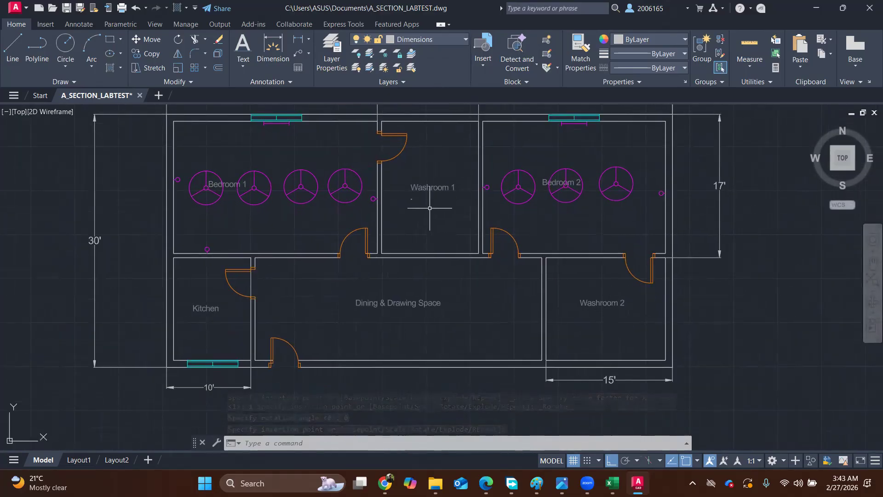
middle_click_drag(488, 195, 494, 262)
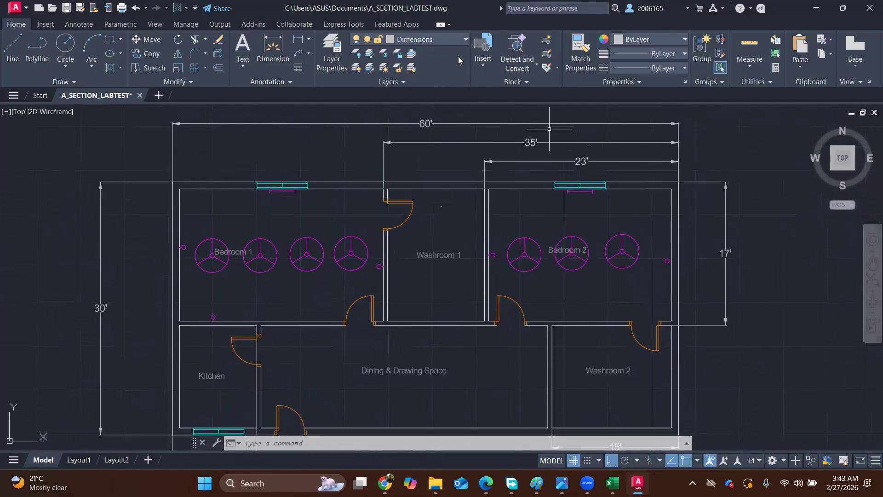
left_click(418, 43)
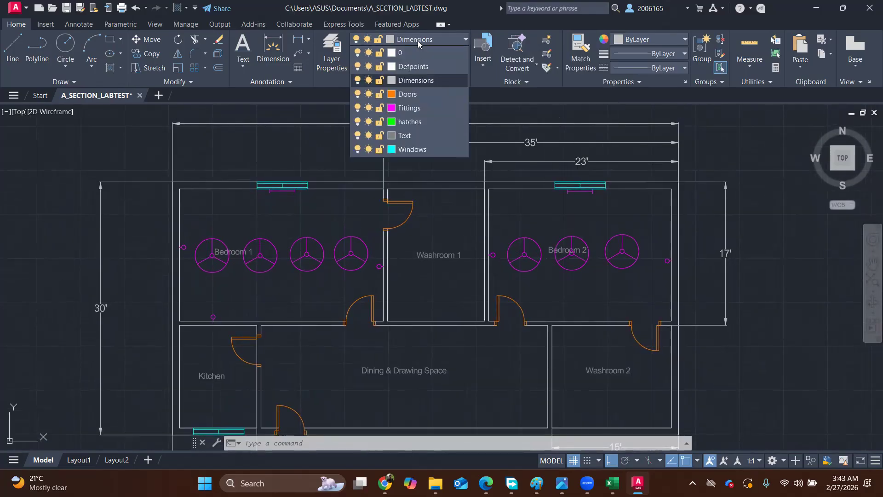
left_click(410, 109)
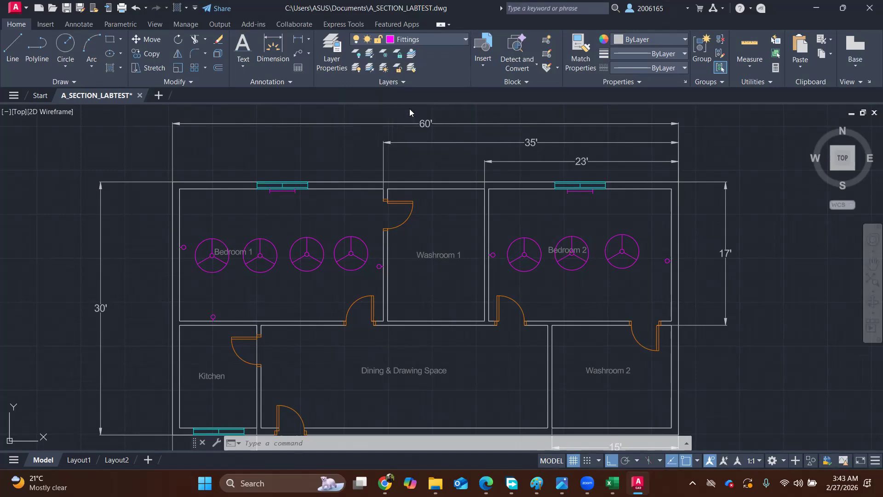
left_click(418, 39)
left_click(414, 78)
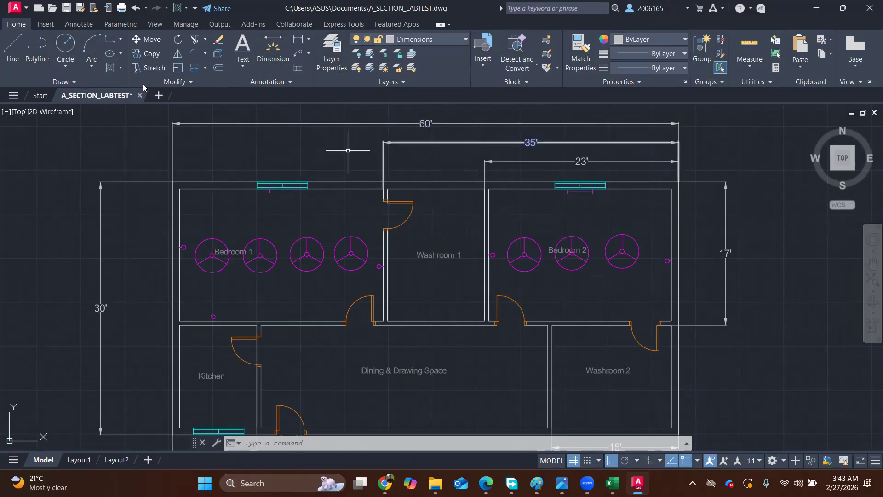
Dimension Washroom 1's inner width between the inside faces of its west and east walls.
left_click(284, 55)
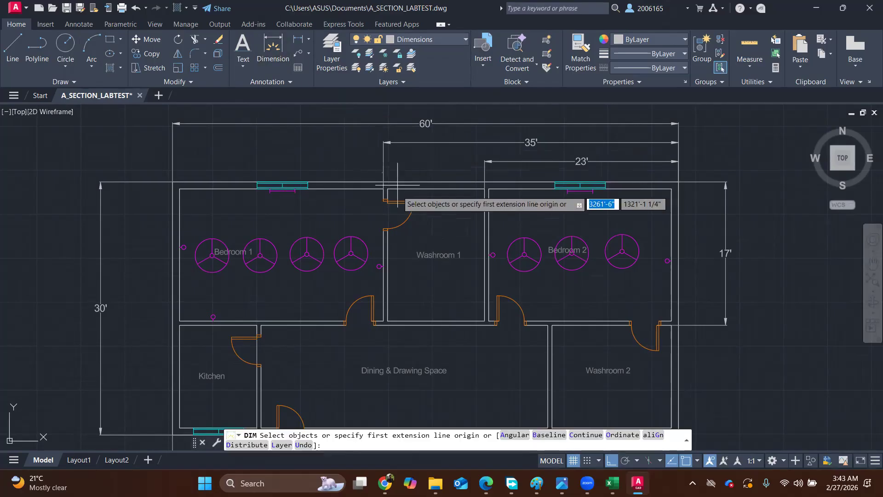
left_click(387, 188)
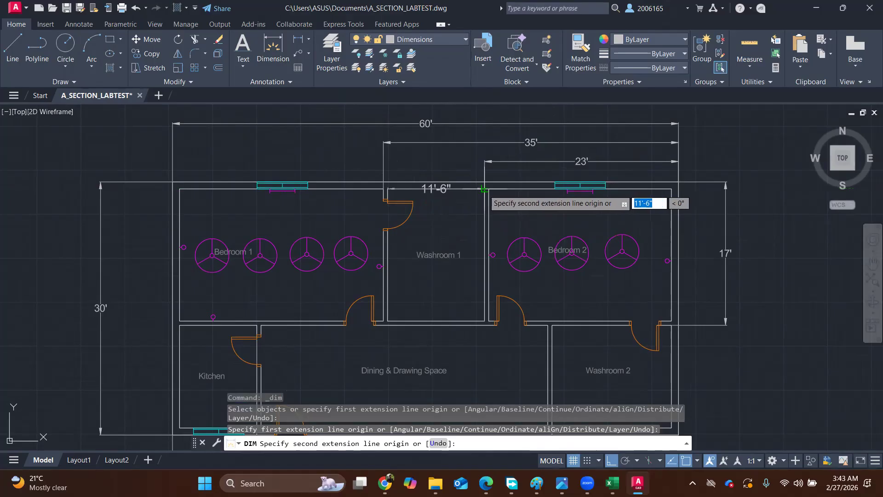
left_click(484, 189)
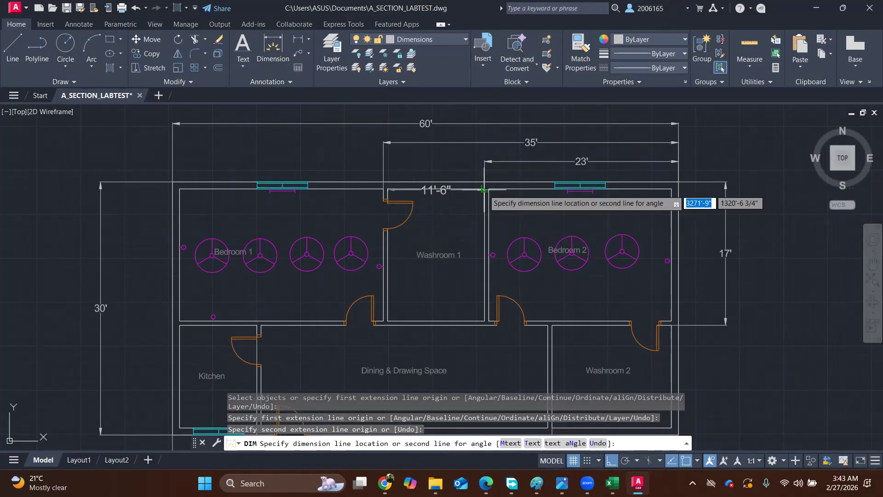
left_click(476, 227)
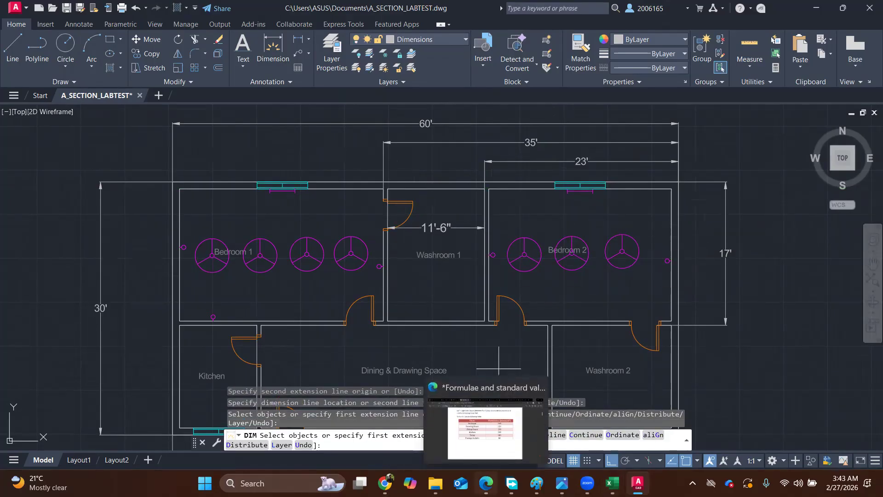
left_click(486, 483)
left_click(486, 483)
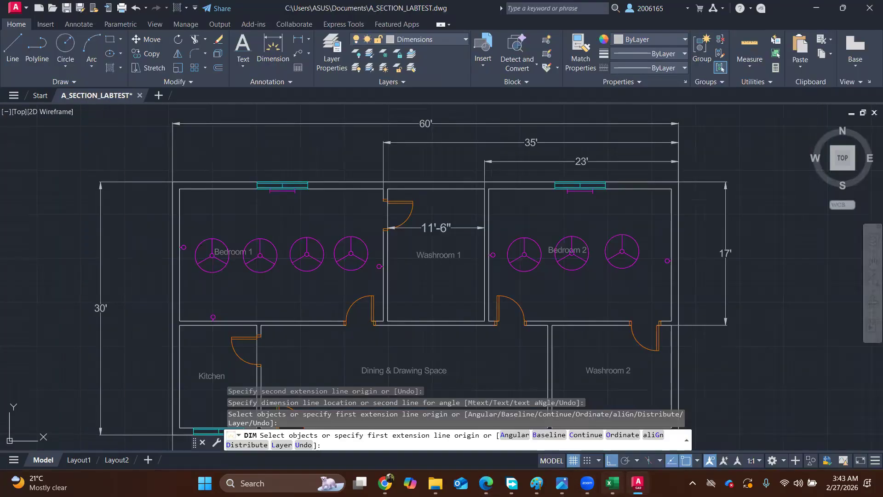
Switch to the calcofESD.xlsx workbook in Excel and set the room length to 11.5 ft.
left_click(612, 483)
left_click(105, 143)
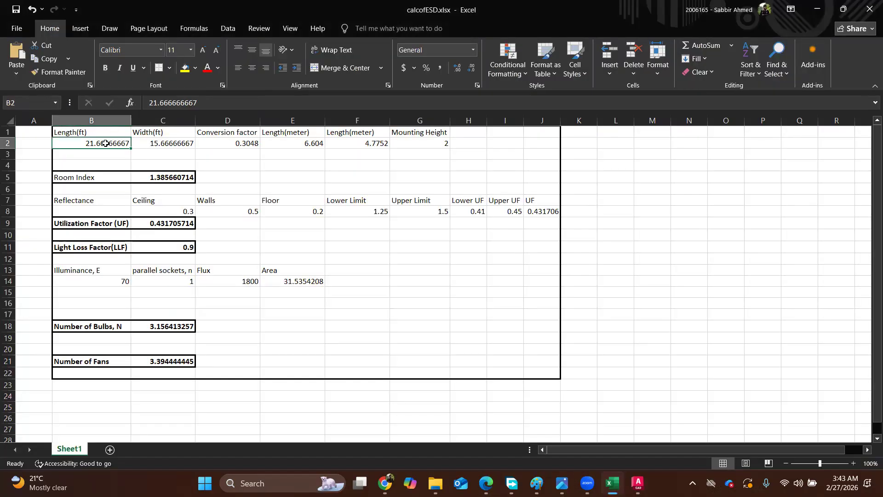
type("11.5")
key("Return")
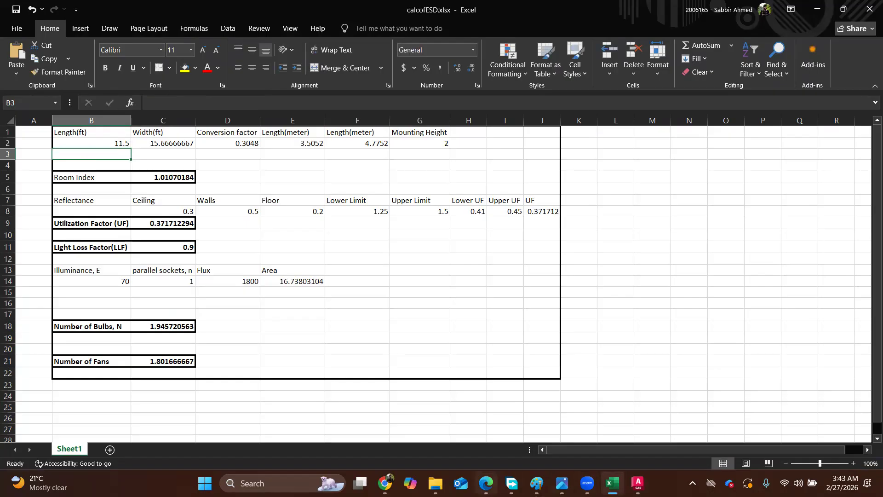
left_click(487, 483)
left_click(612, 483)
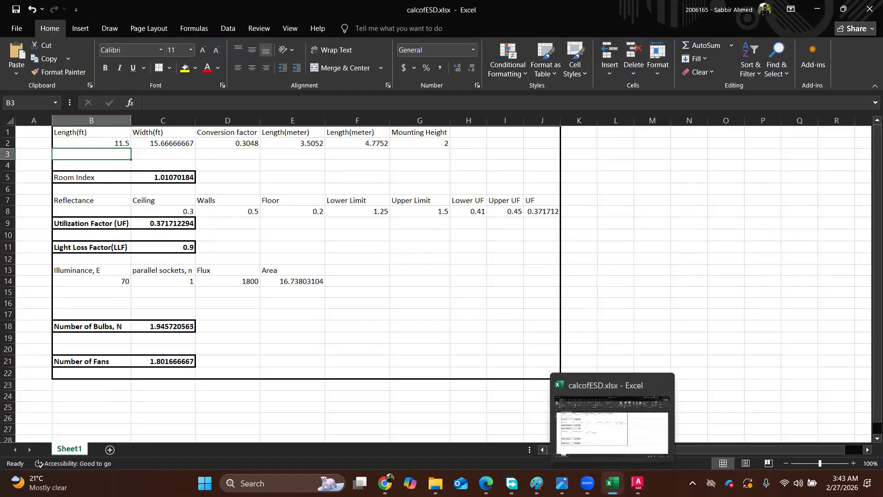
Return to the AutoCAD plan and dimension Washroom 1's inner depth along its east wall.
left_click(638, 483)
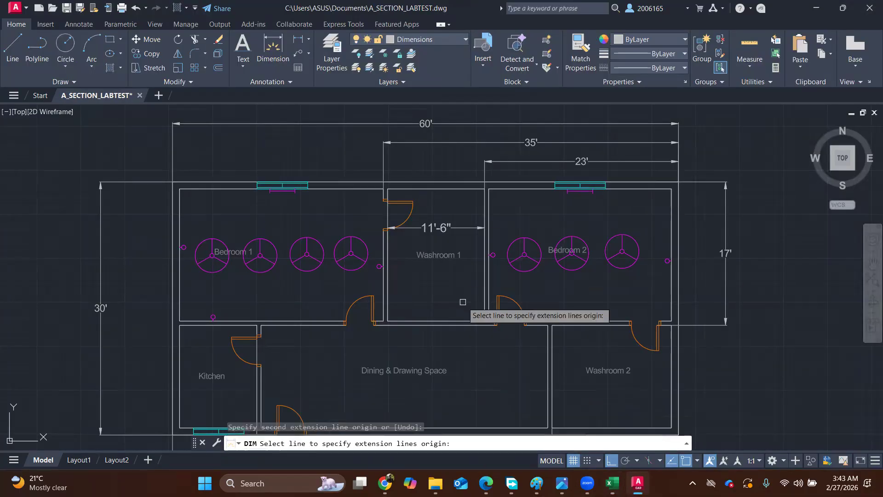
type("u")
key("Return")
left_click(484, 188)
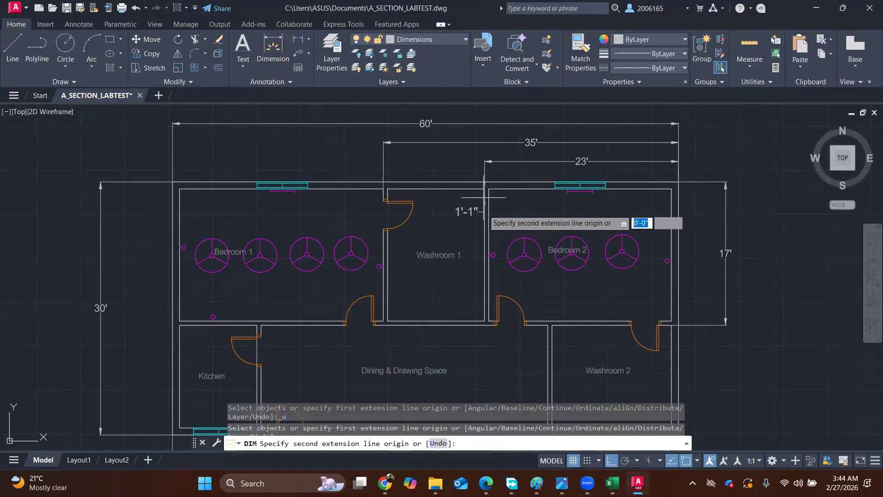
left_click(485, 320)
left_click(453, 311)
Undo the temporary Washroom 1 dimensions and end the Dimension command.
key("Return")
key("ctrl+z")
key("ctrl+z")
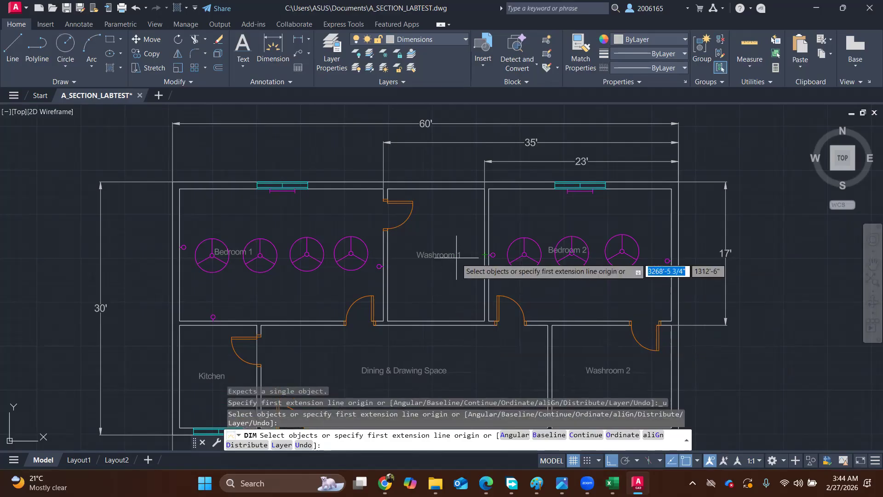
key("Escape")
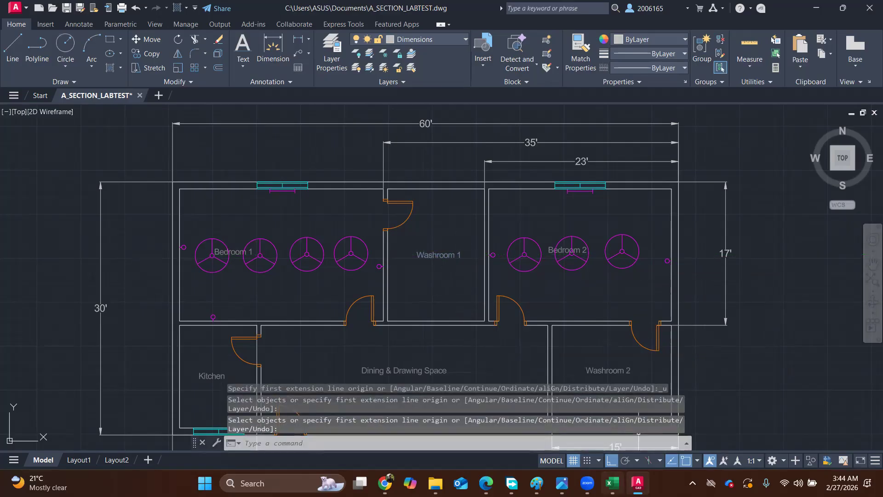
Switch to Excel and review the ceiling, wall and floor reflectance values.
left_click(612, 483)
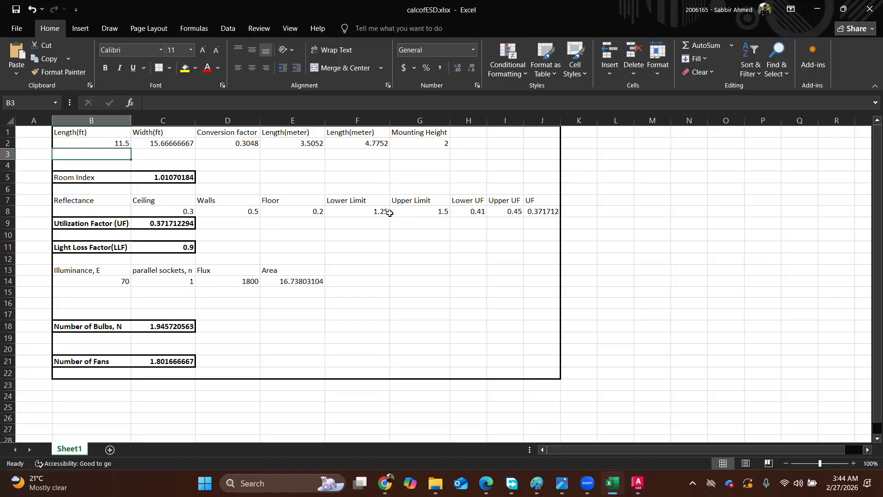
left_click_drag(167, 216, 298, 210)
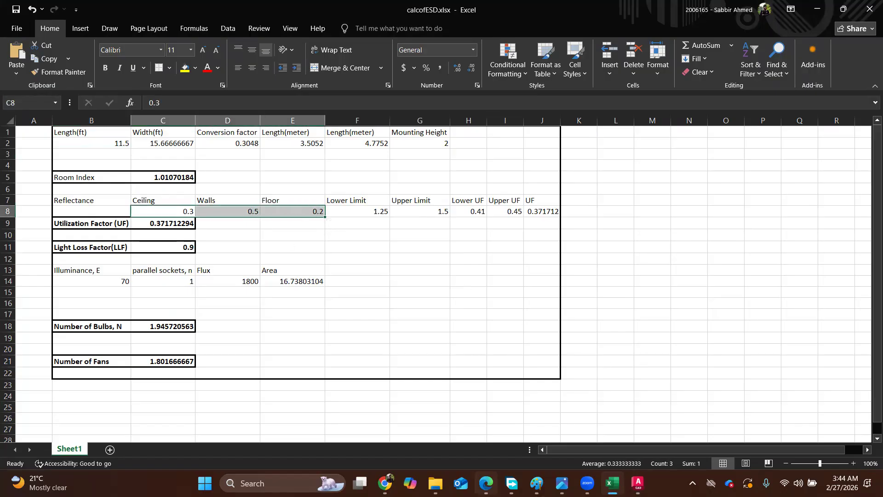
left_click(486, 483)
left_click(486, 483)
Check the utilization factor chart in the PDF and set Lower Limit to 1 and Upper Limit to 1.25 in Excel.
left_click(373, 211)
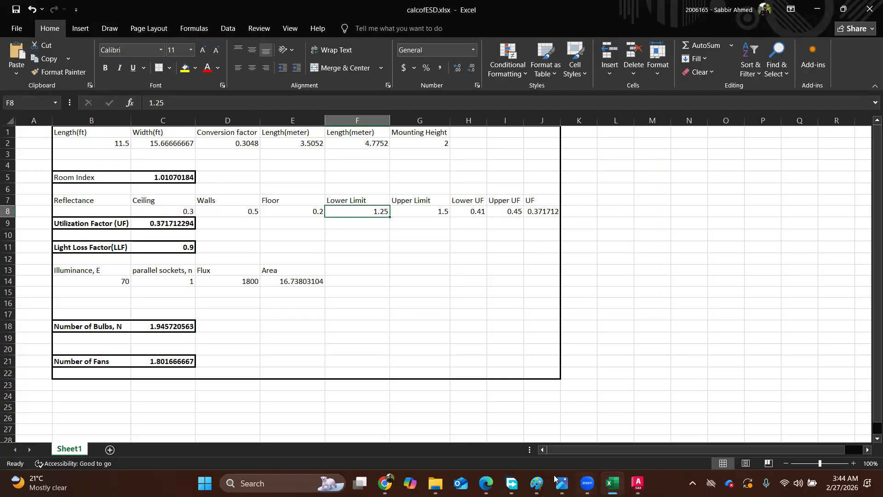
left_click(490, 481)
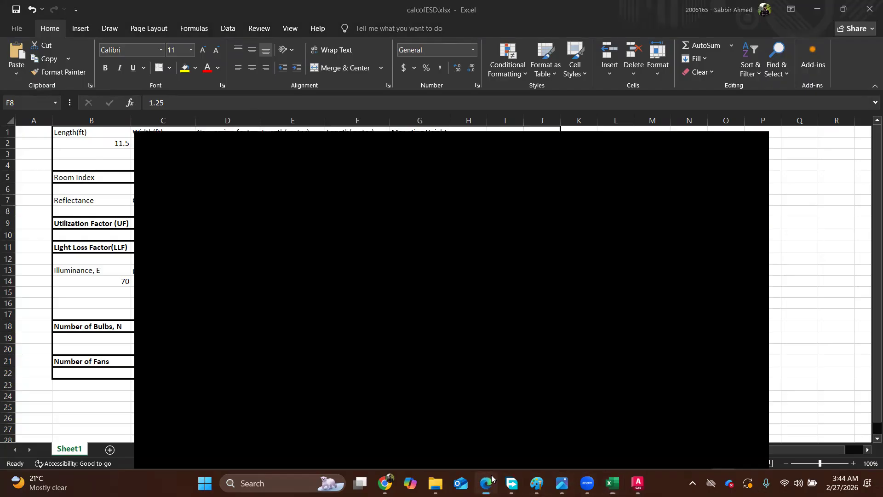
scroll(443, 252, "up", 5)
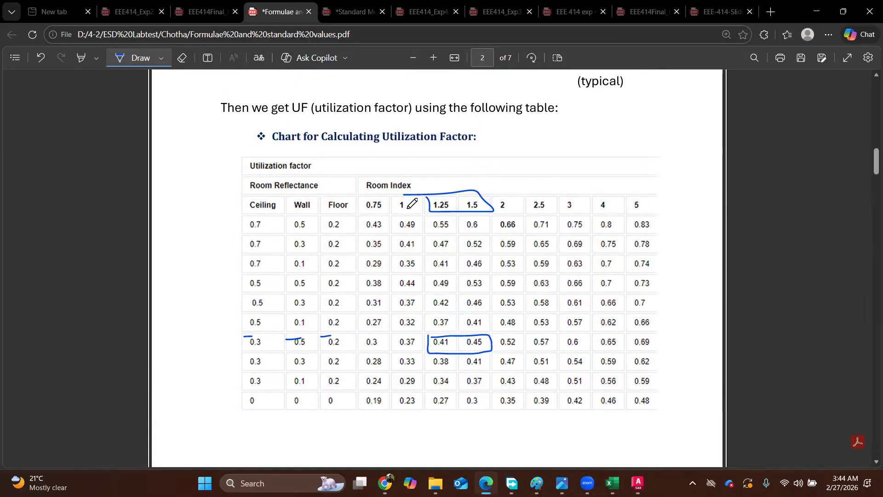
left_click(816, 12)
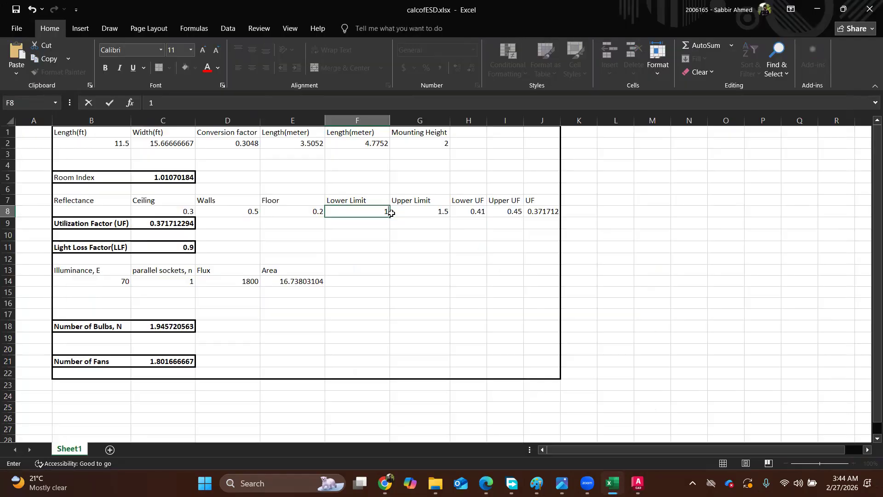
left_click(419, 211)
type("1.25")
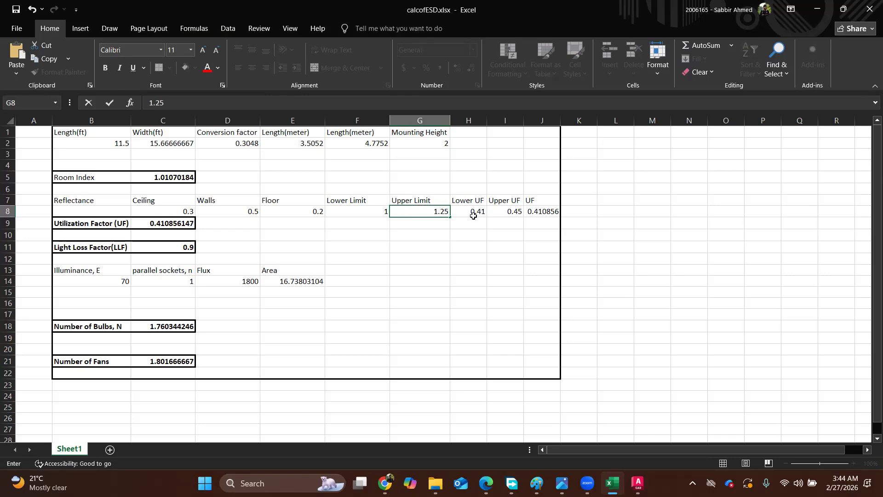
Read the chart's factors for the 0.3/0.5/0.2 reflectances and set Lower UF to 0.37 and Upper UF to 0.41.
left_click(473, 215)
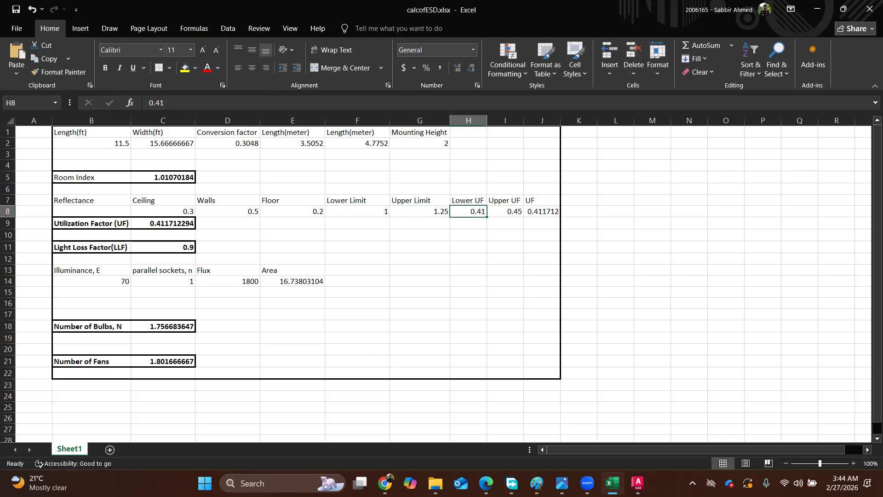
left_click(486, 483)
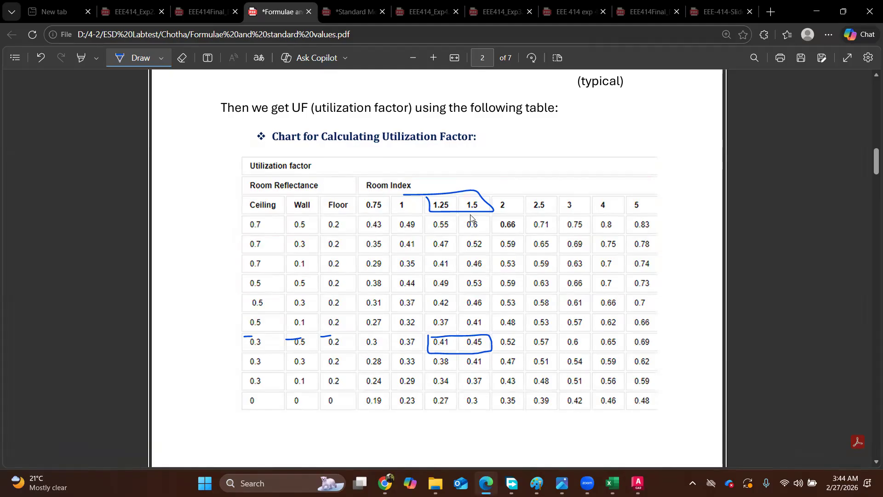
key("alt+Tab")
type(".3")
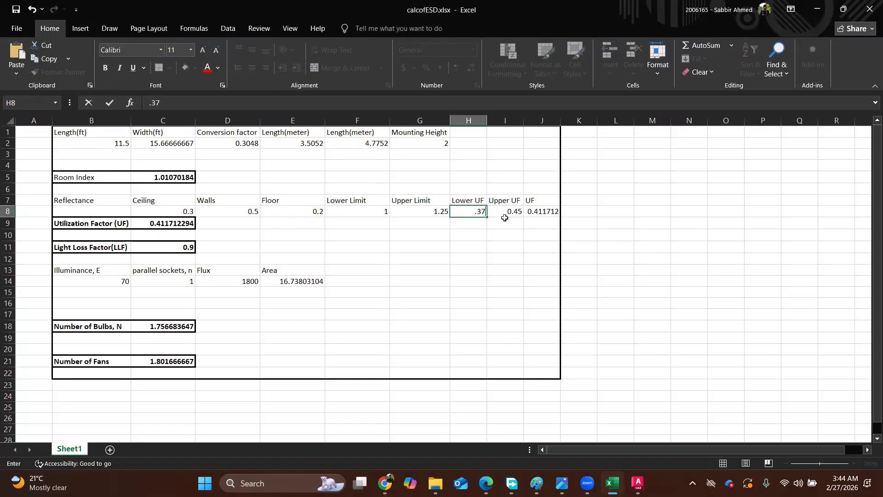
left_click(512, 210)
type(".")
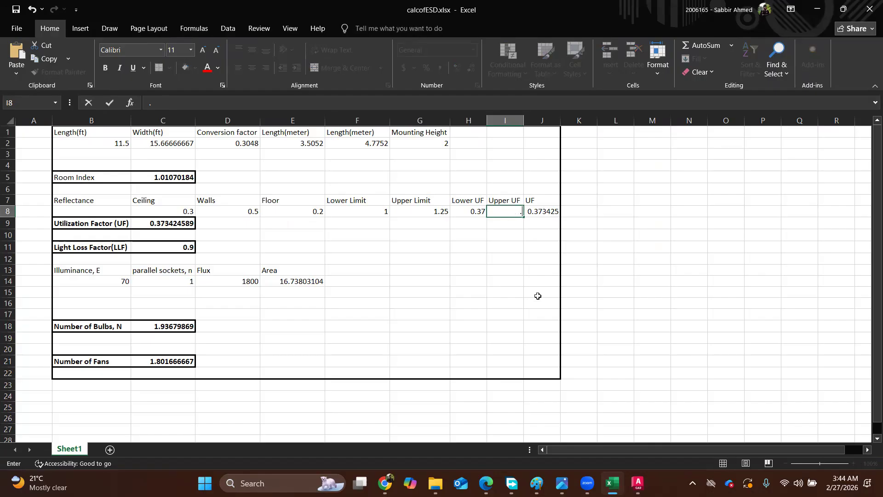
type("41")
key("Return")
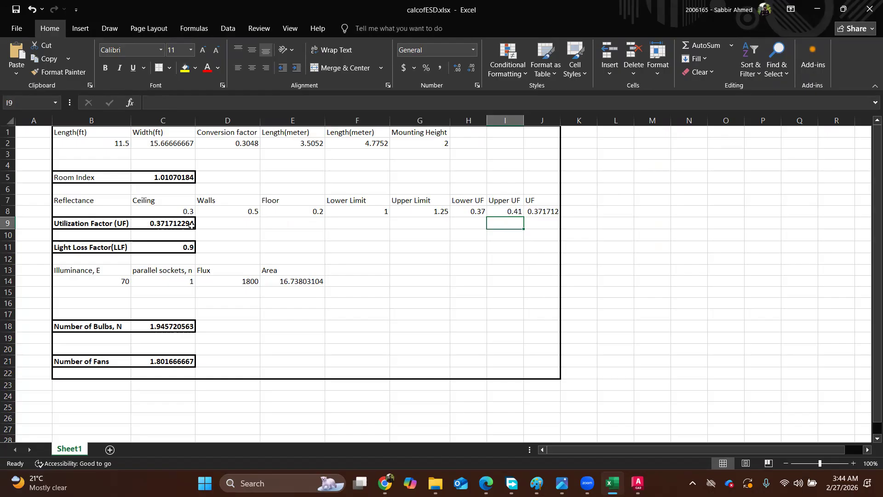
Set the illuminance E for Washroom 1 to 100.
left_click(125, 282)
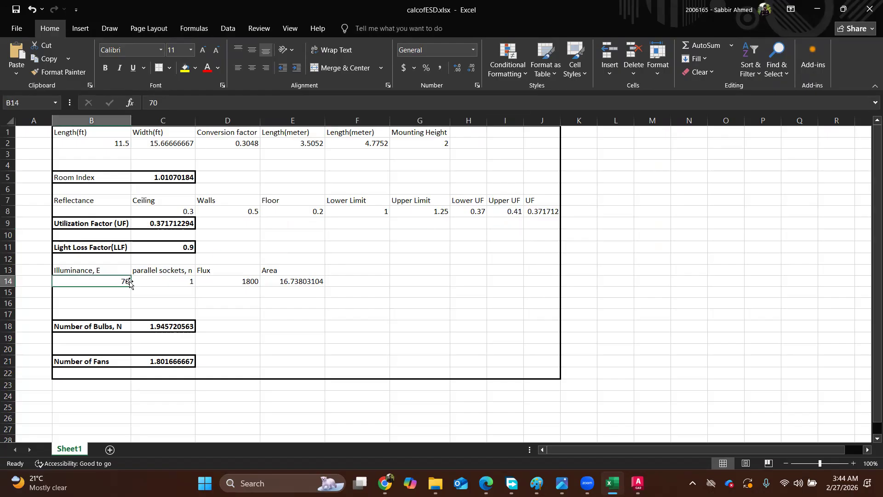
type("100")
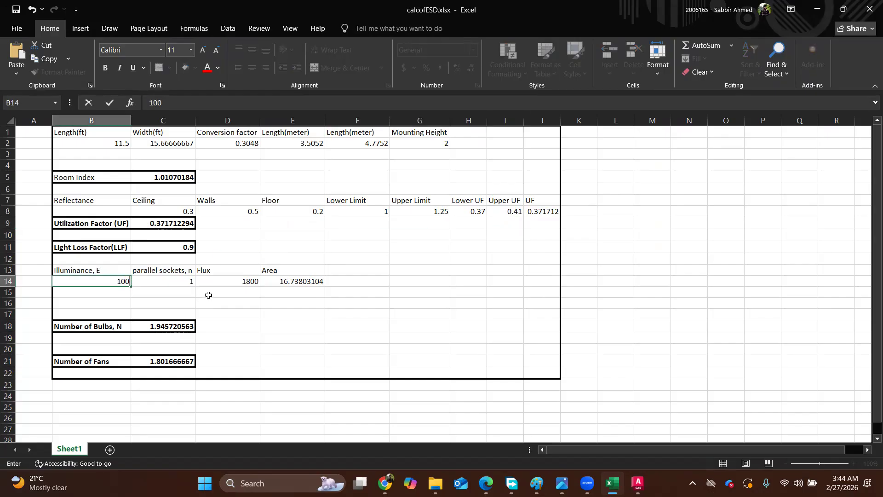
key("Return")
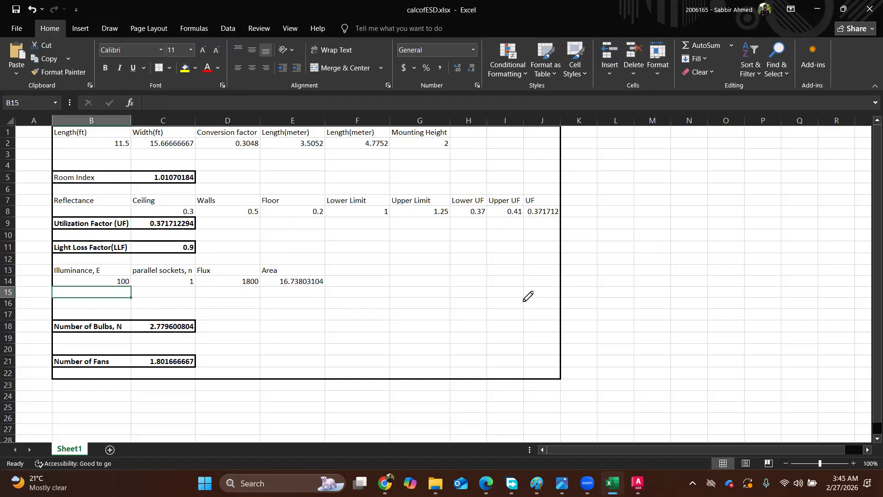
Recheck the utilization factor chart in the PDF and set Lower UF to 0.49 and Upper UF to 0.55 in Excel.
key("alt+Tab")
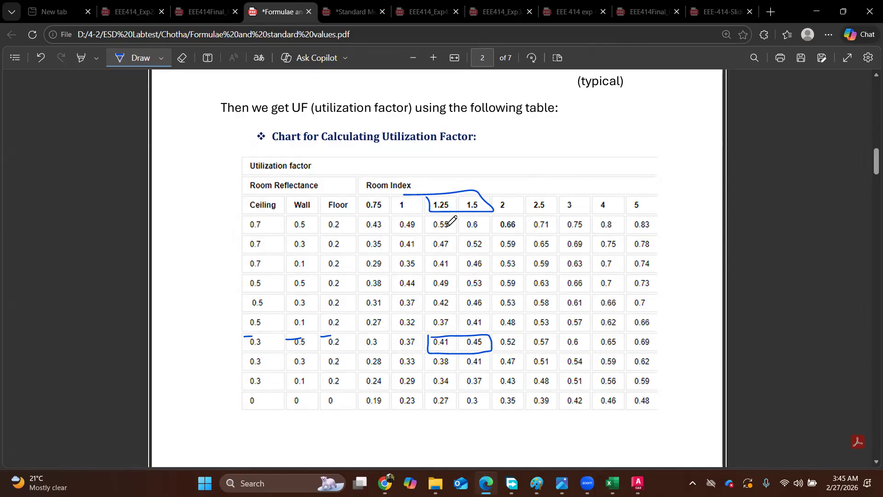
left_click(804, 21)
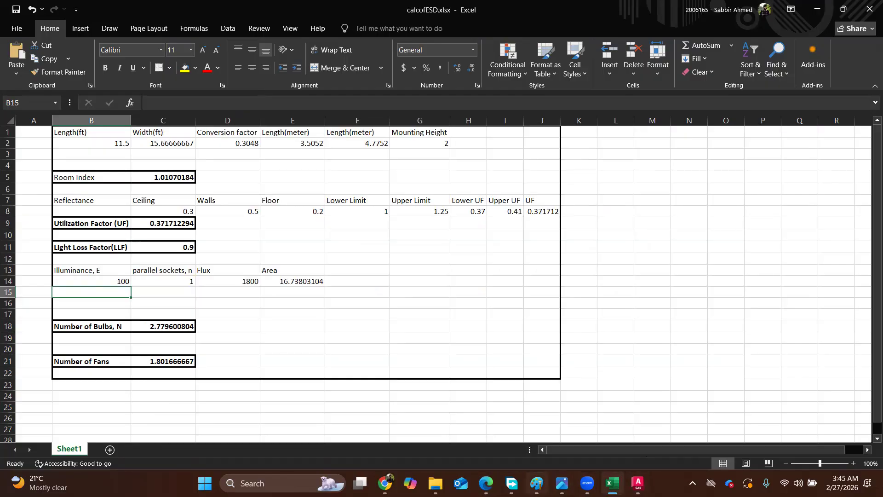
left_click(481, 482)
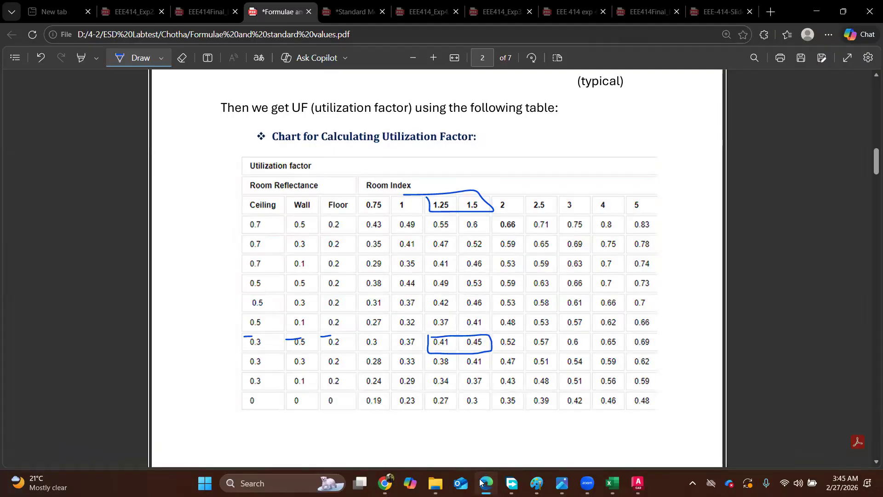
left_click(480, 481)
left_click(444, 211)
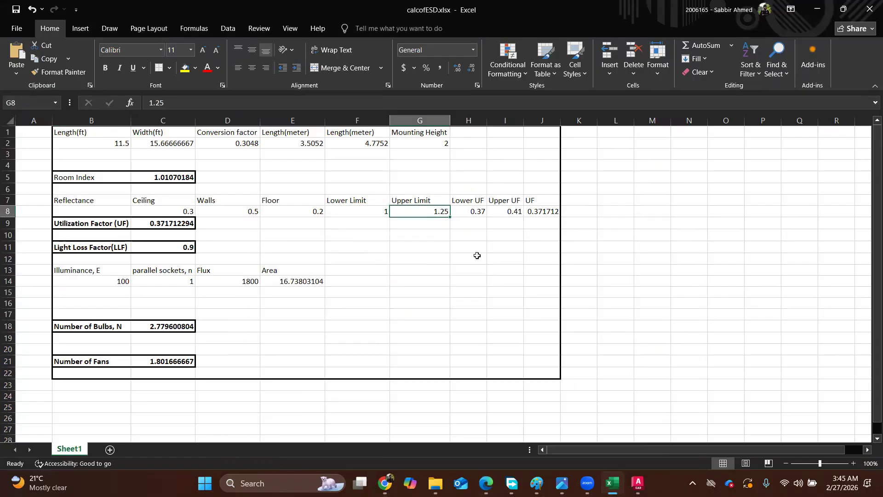
left_click(477, 212)
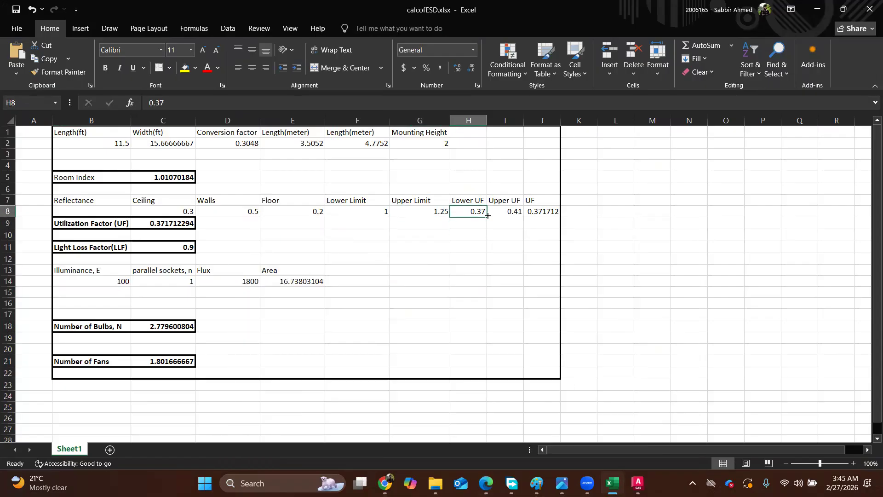
type(".49")
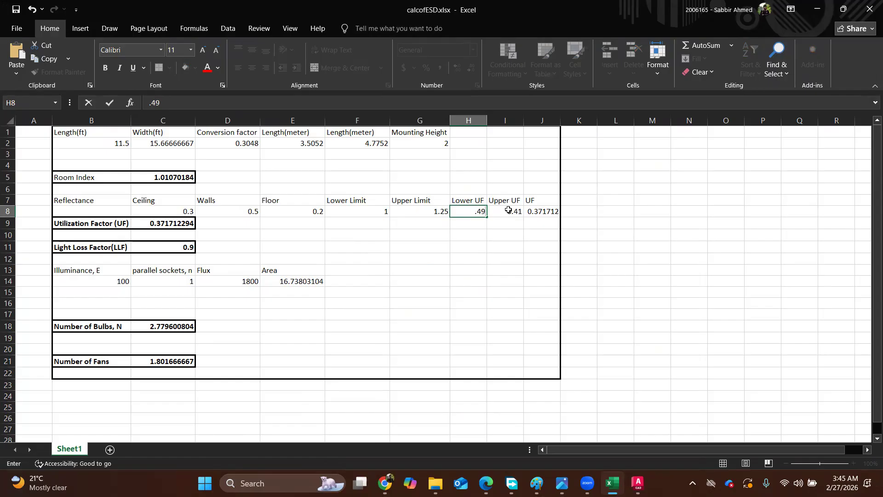
left_click(508, 211)
type(".")
key("Return")
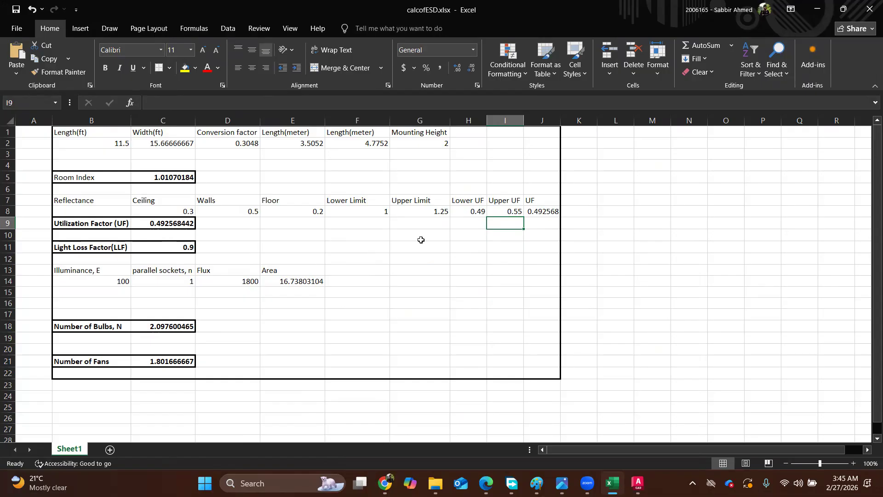
left_click_drag(185, 210, 290, 211)
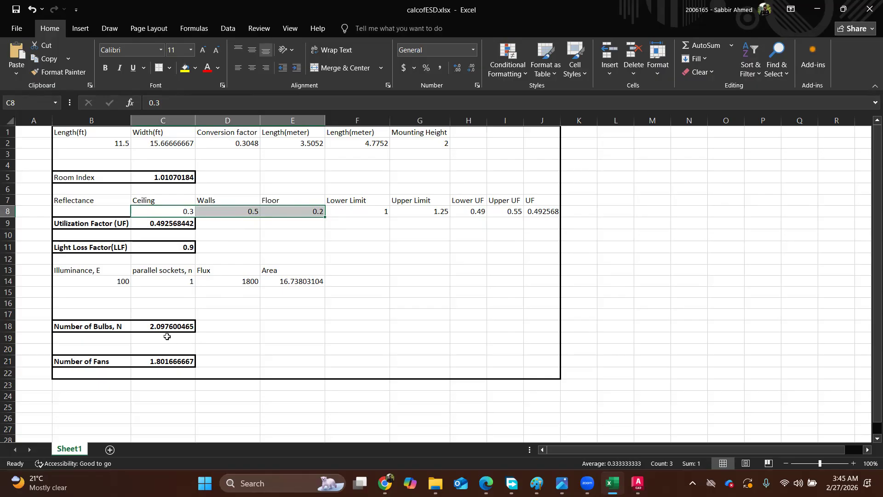
Switch to AutoCAD and insert a Light Bulb Lintel block on the lower wall of Washroom 1.
left_click(483, 482)
left_click(486, 482)
left_click(626, 478)
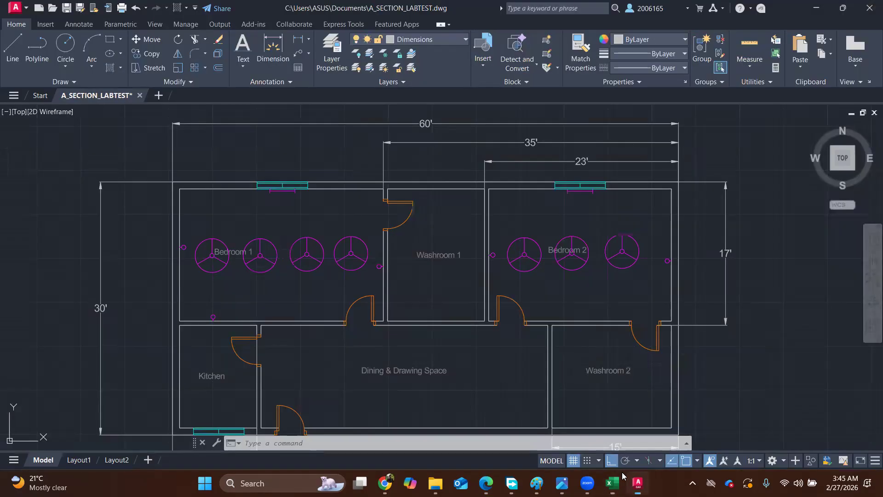
left_click(488, 53)
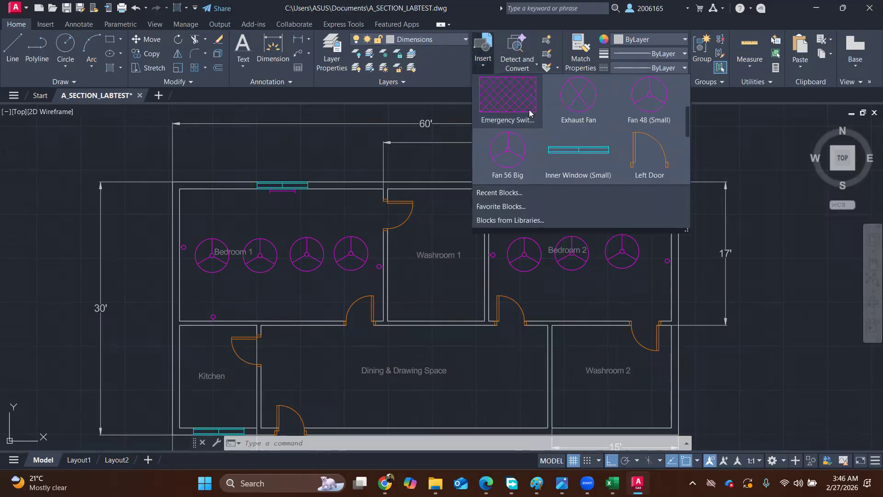
scroll(566, 130, "up", 3)
scroll(560, 132, "down", 2)
scroll(560, 132, "down", 2)
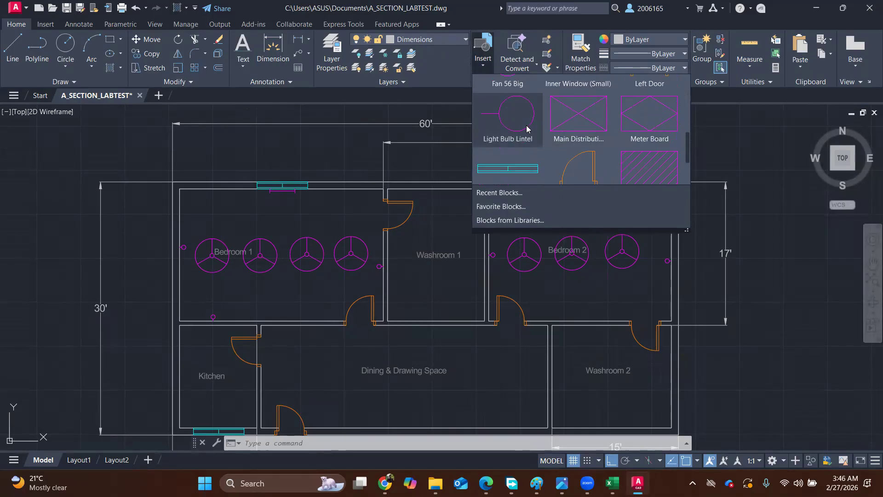
left_click(508, 125)
scroll(438, 330, "up", 4)
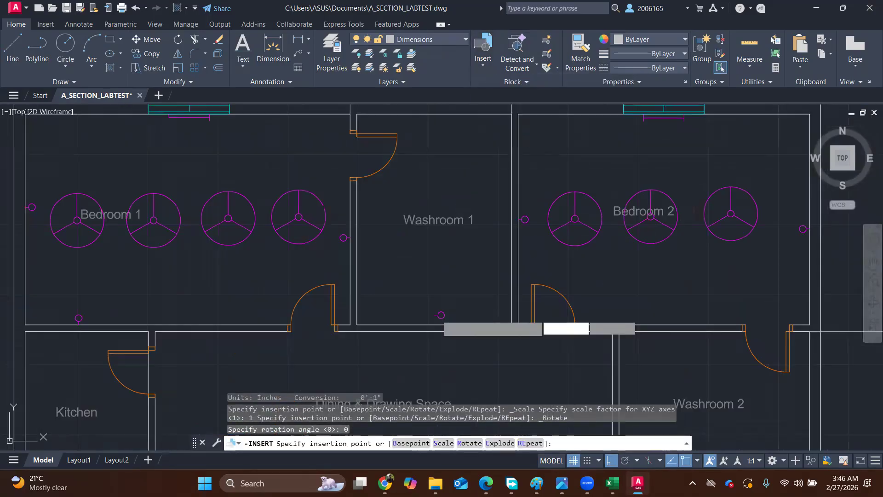
left_click(441, 330)
scroll(478, 276, "down", 4)
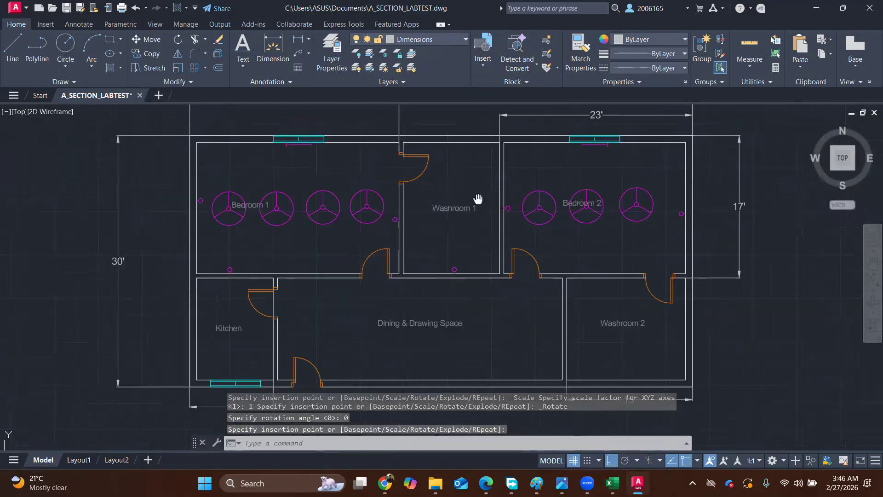
Insert a second Light Bulb Lintel block on the Washroom 1 side of the wall shared with Bedroom 2.
left_click(482, 50)
scroll(553, 136, "down", 1)
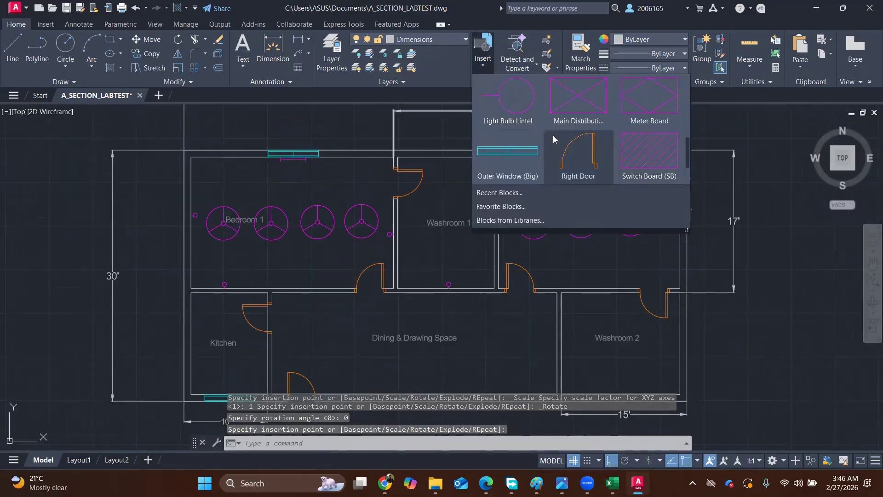
left_click(511, 103)
scroll(484, 234, "up", 4)
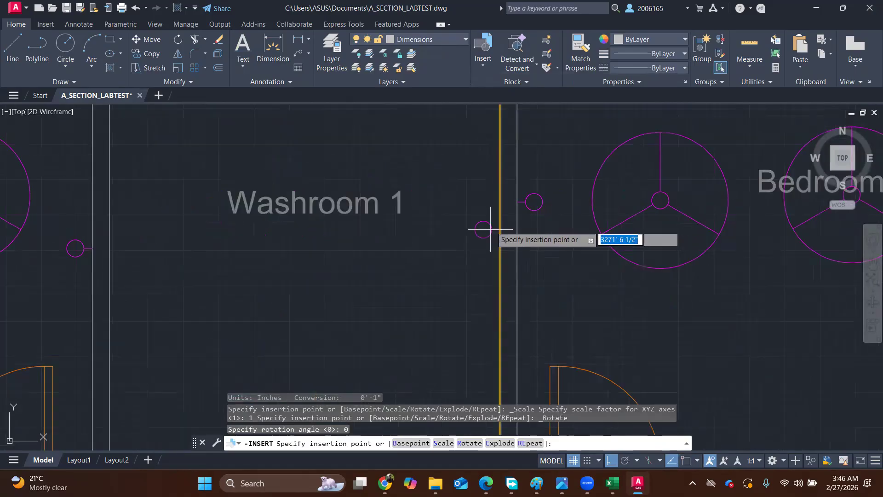
left_click(494, 205)
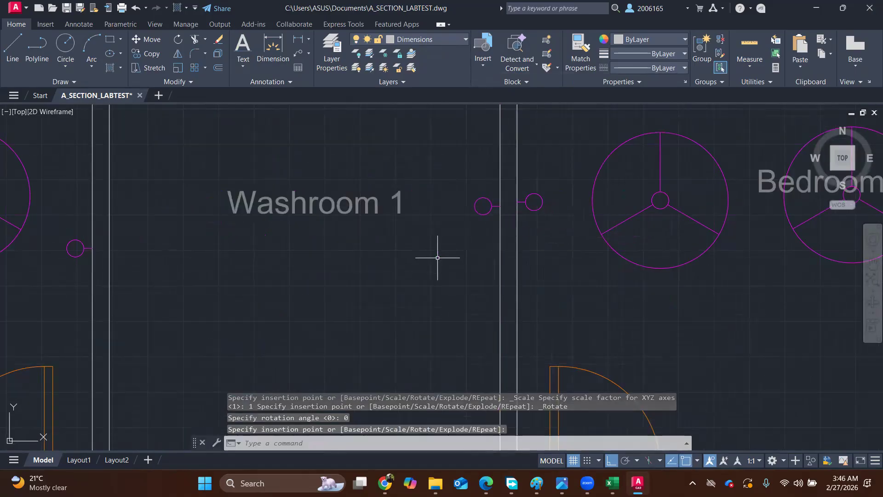
Measure Washroom 2's inner horizontal length with a temporary dimension along its lower wall, and undo the dimension.
scroll(449, 251, "down", 2)
scroll(611, 198, "down", 3)
middle_click_drag(614, 208, 537, 174)
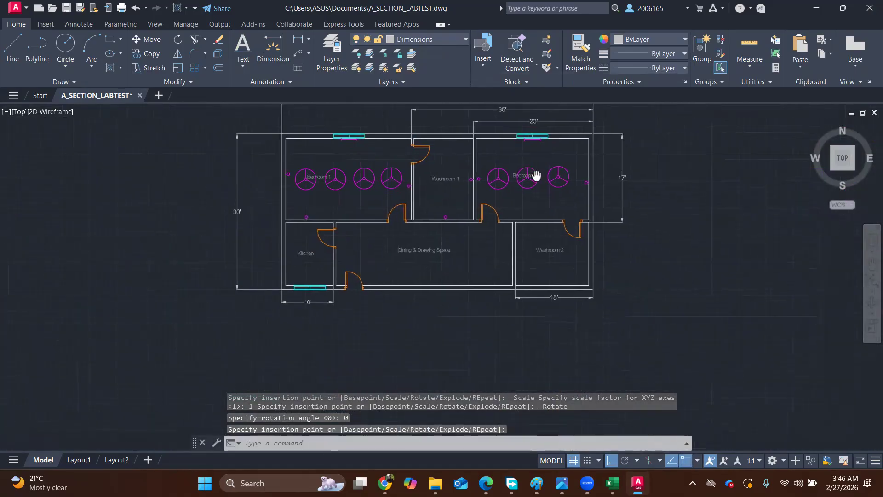
scroll(524, 234, "up", 2)
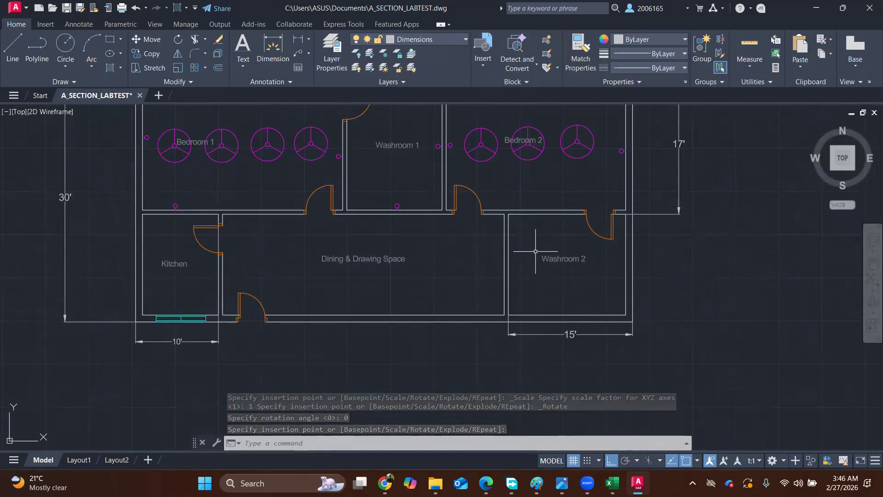
left_click(429, 41)
left_click(409, 78)
left_click(273, 48)
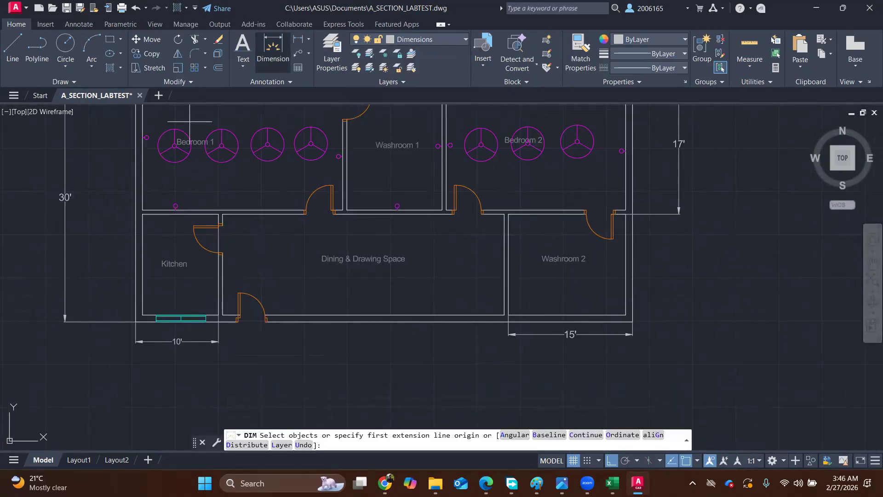
key("Return")
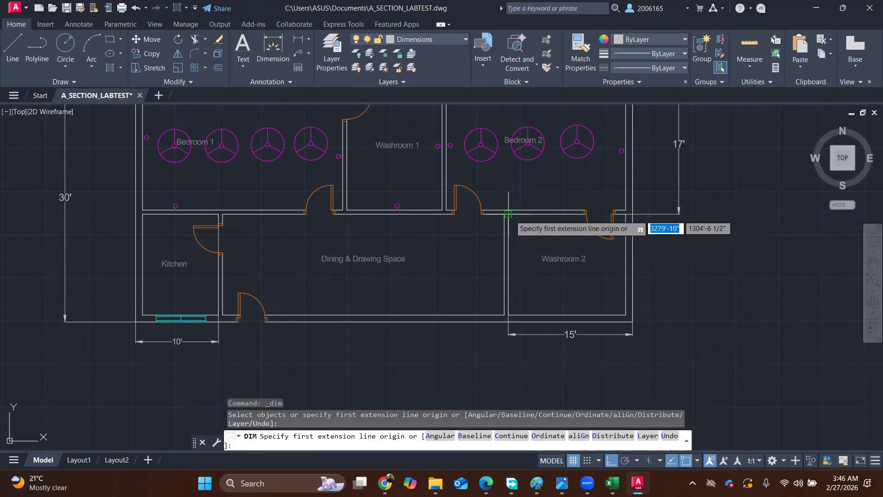
left_click(508, 315)
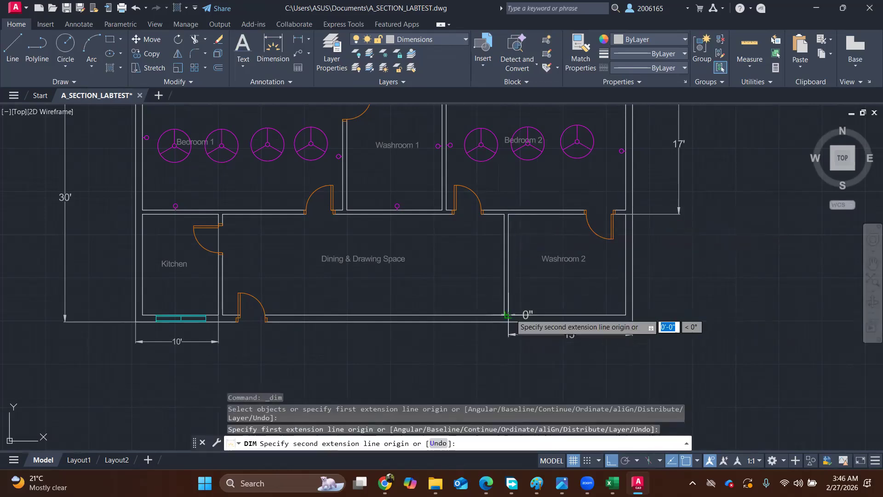
left_click(625, 315)
left_click(624, 295)
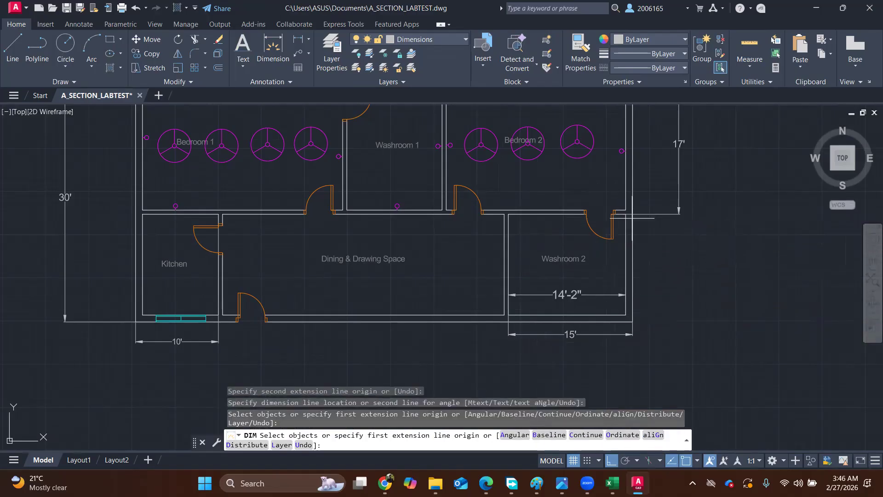
key("ctrl+z")
key("ctrl+z")
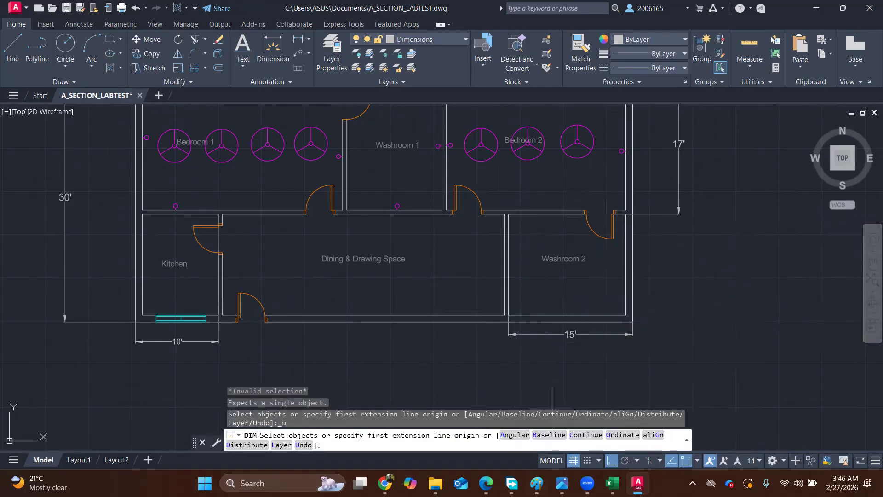
Switch to Excel and set Length(ft) for Washroom 2 to 14.16666667.
left_click(612, 483)
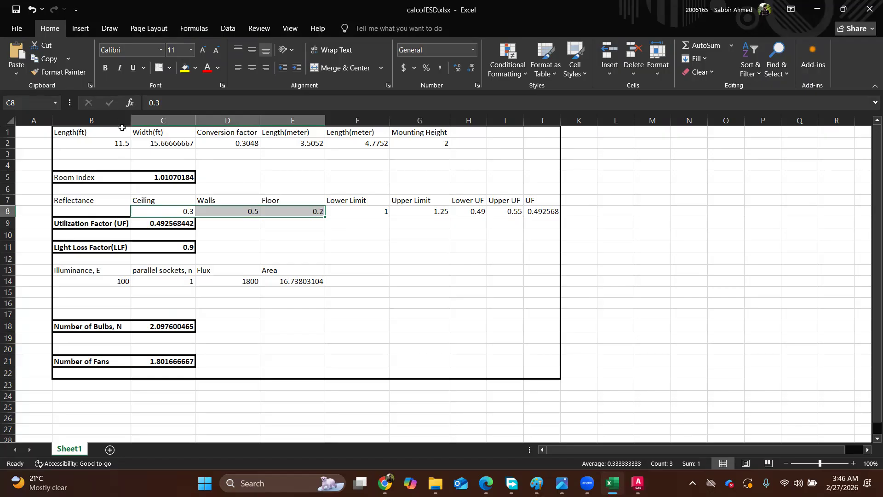
double_click(115, 142)
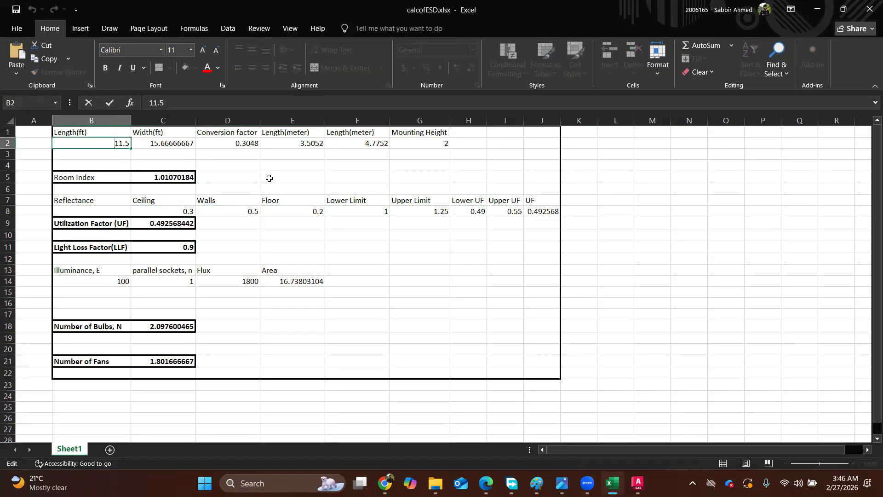
key("BackSpace")
type("666666667")
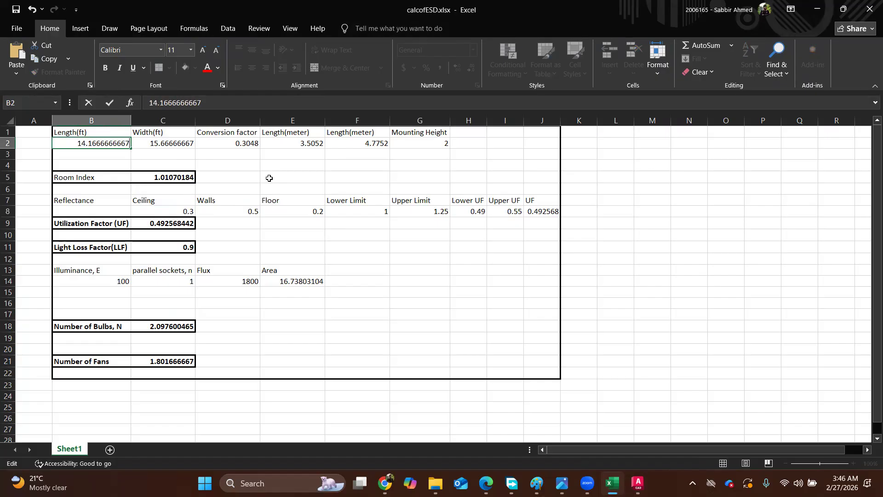
key("Return")
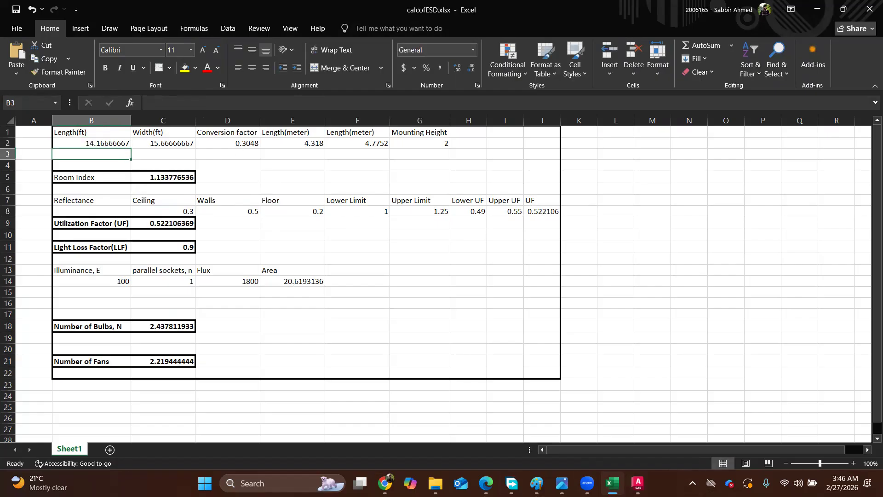
Switch to AutoCAD, measure Washroom 2's inner vertical side with a temporary dimension, and undo the dimension.
left_click(638, 483)
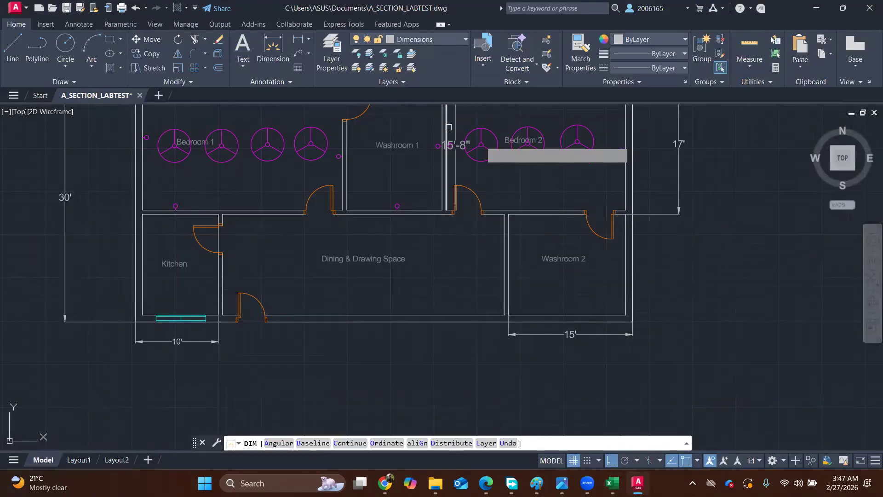
left_click(626, 214)
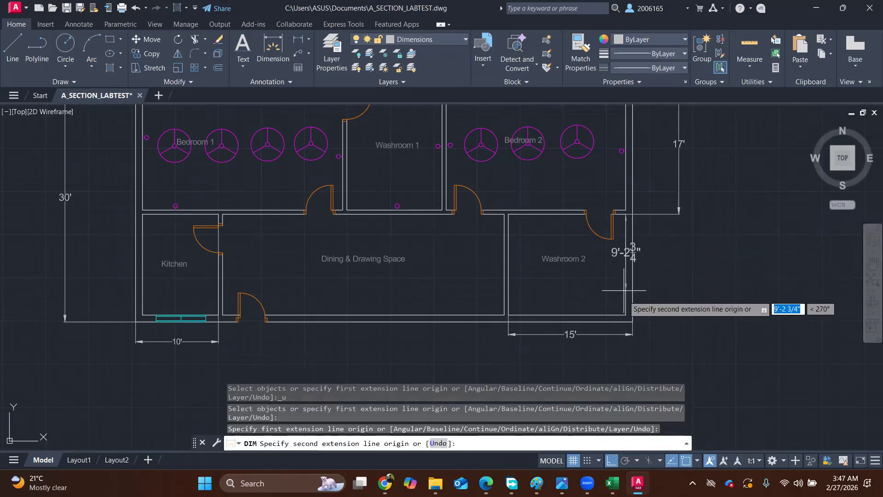
left_click(625, 315)
left_click(579, 308)
key("ctrl+z")
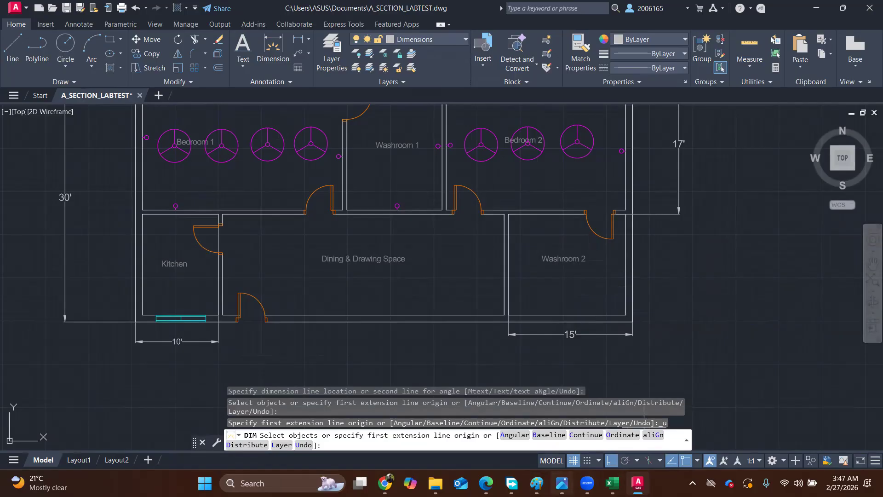
Switch to Excel and set Width(ft) for Washroom 2 to 12.16666667.
left_click(612, 482)
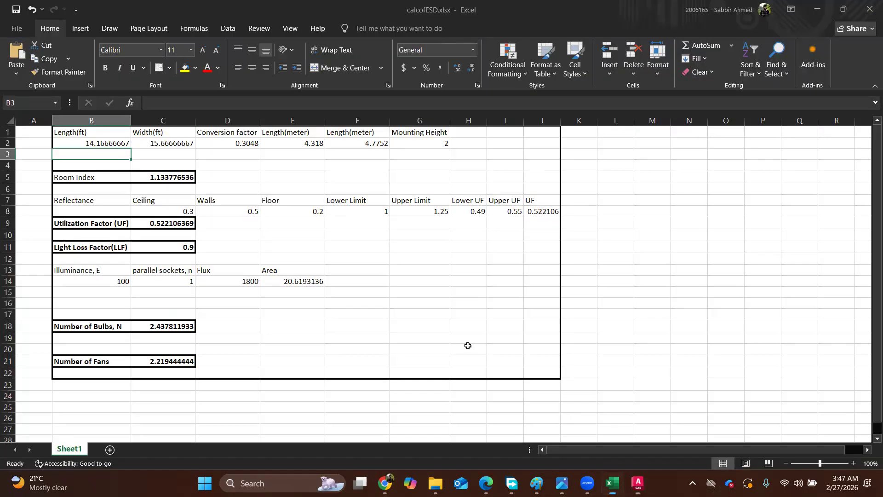
left_click(174, 149)
double_click(155, 143)
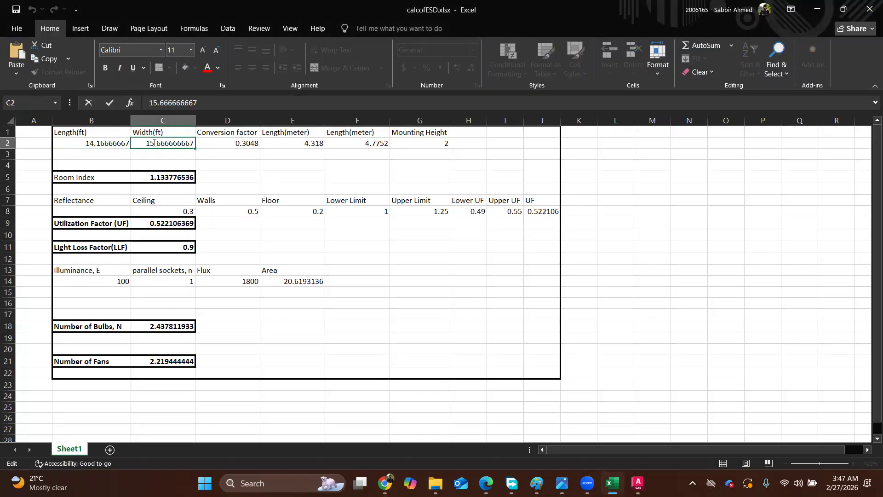
key("BackSpace")
type("2.1")
key("Return")
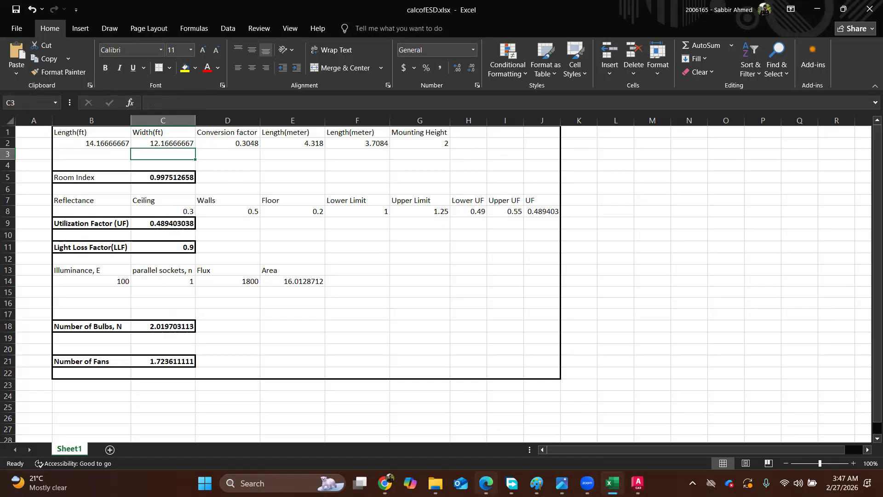
Check the utilization factor chart in the PDF and set Lower Limit to 0.75 and Upper Limit to 1 in Excel.
left_click(486, 483)
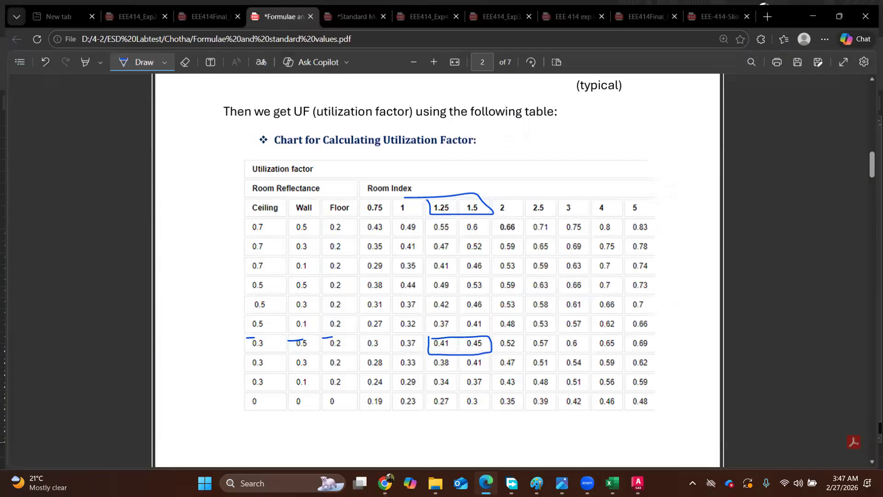
key("alt+Tab")
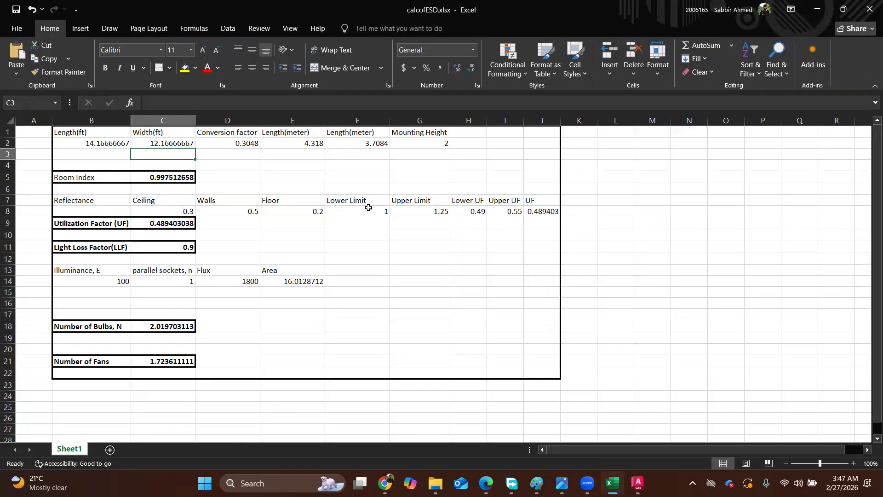
left_click(368, 208)
type("0.75")
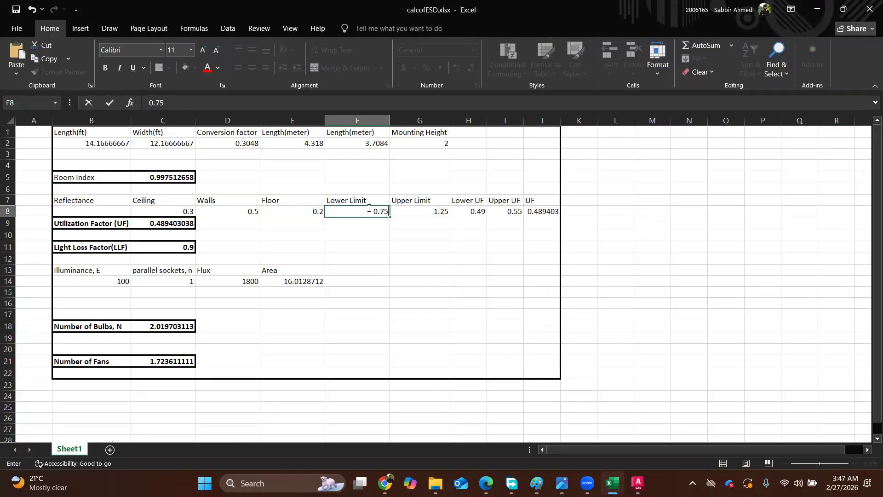
key("Tab")
type("1")
key("Return")
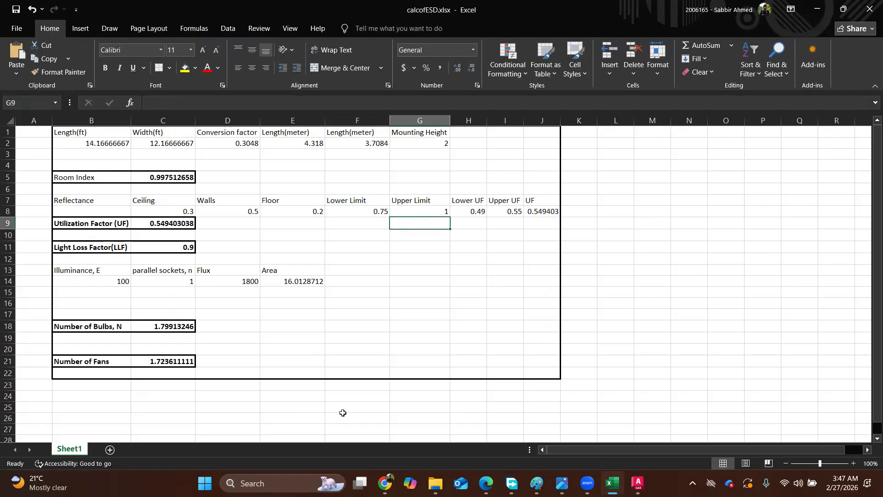
Read the chart's factors for the bracketing room indices and set Lower UF to 0.43 and Upper UF to 0.49 in Excel.
key("alt+Tab")
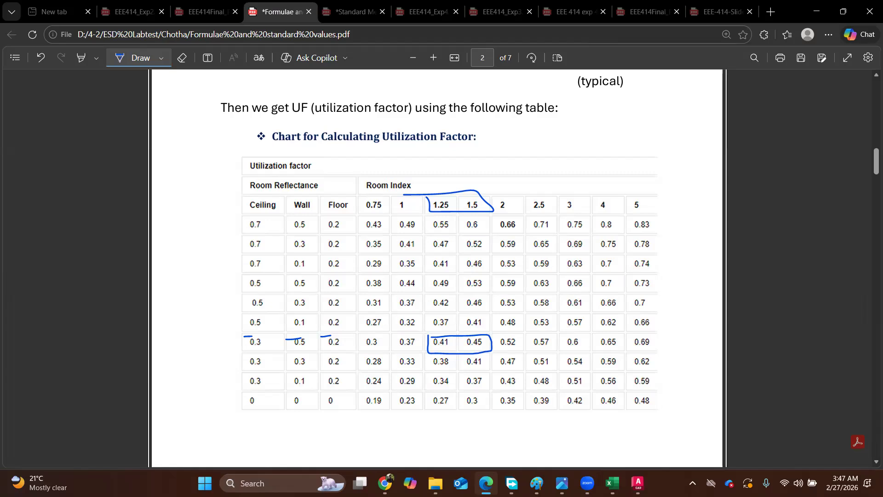
key("alt+Tab")
left_click(474, 209)
type("0.43")
key("Tab")
type("0.49")
key("Return")
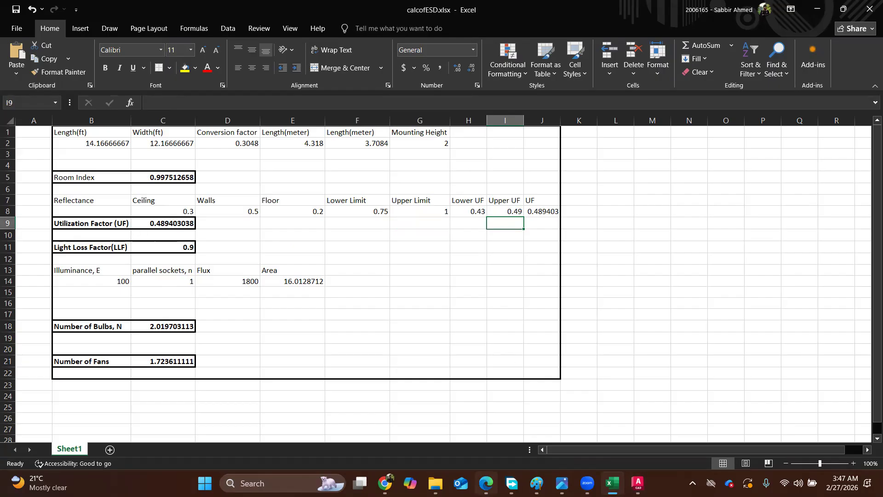
Switch to AutoCAD, make Fittings the current layer, and insert a Light Bulb Lintel block on Washroom 2's inner left wall.
left_click(486, 482)
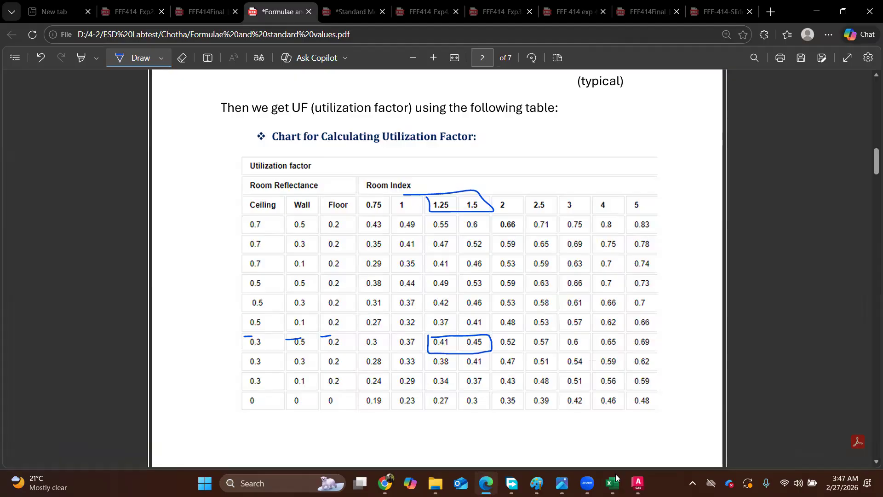
key("alt+Tab")
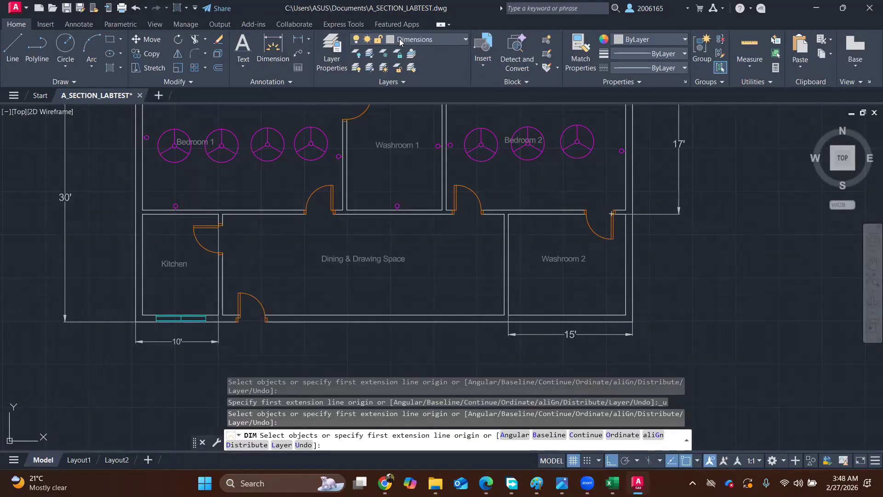
left_click(404, 40)
left_click(403, 108)
left_click(483, 48)
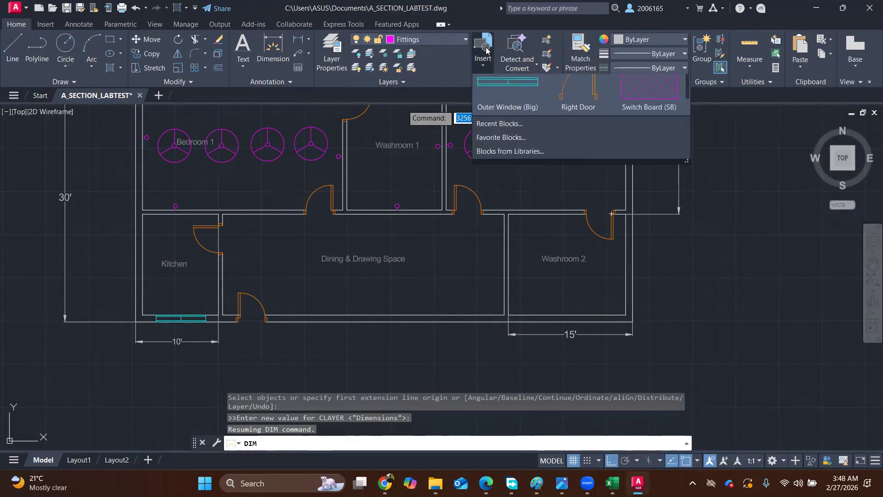
left_click(491, 100)
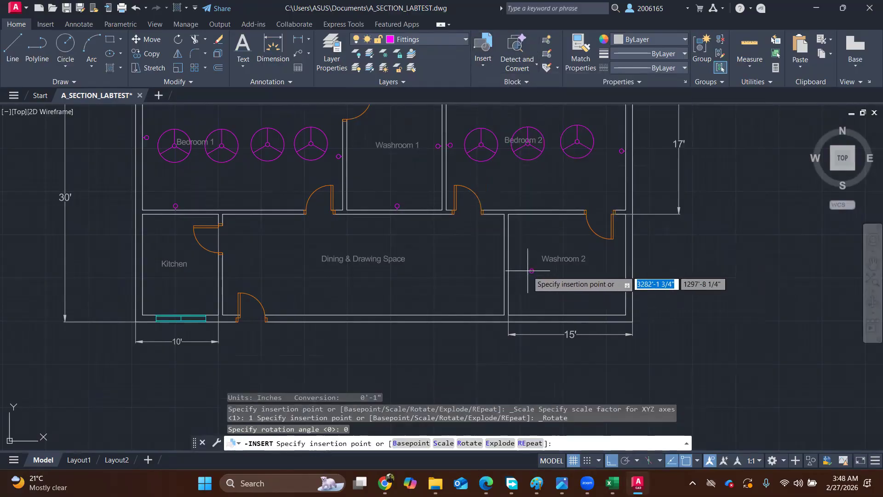
scroll(515, 273, "up", 5)
scroll(455, 266, "down", 5)
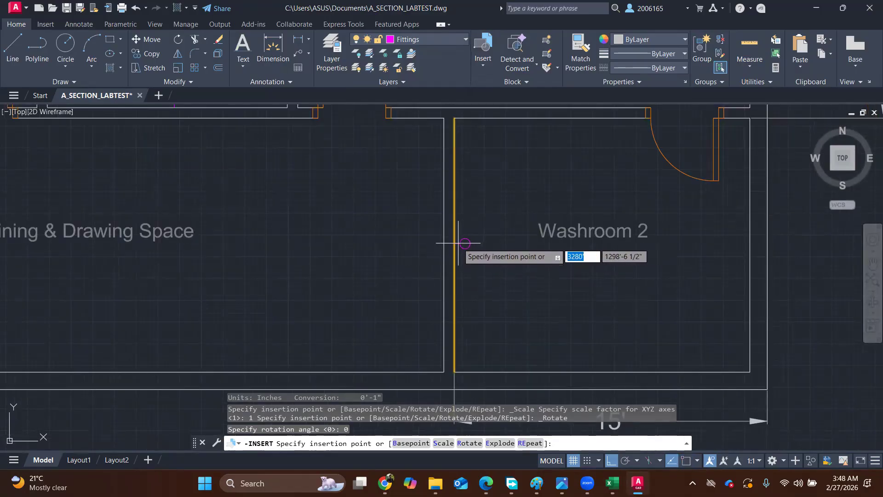
left_click(457, 245)
Insert a second Light Bulb Lintel block near the middle of Washroom 2's lower wall.
left_click(480, 57)
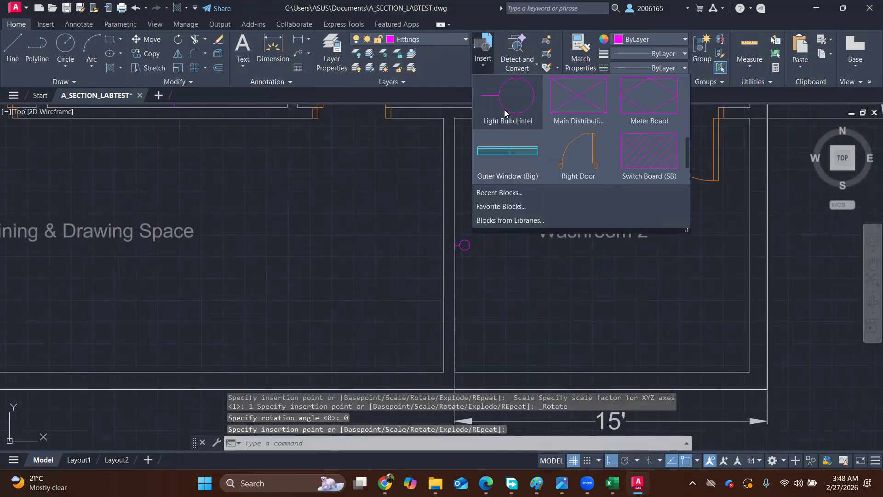
left_click(501, 110)
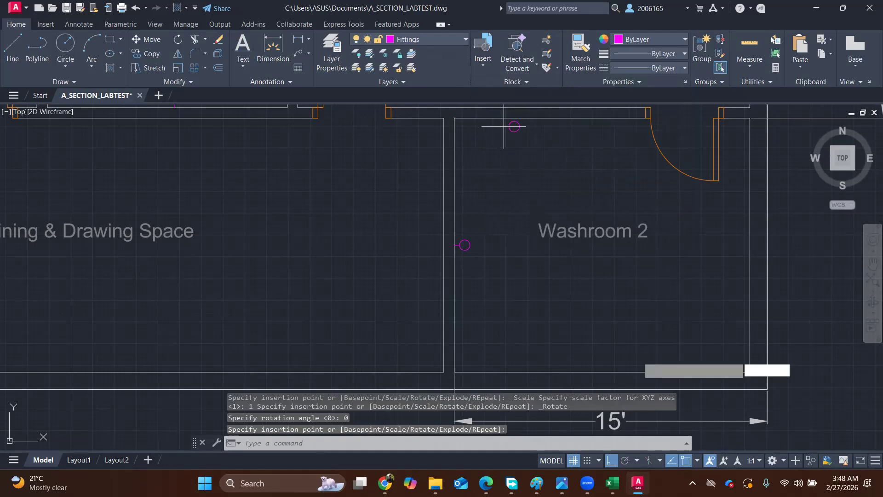
left_click(610, 361)
scroll(613, 266, "down", 4)
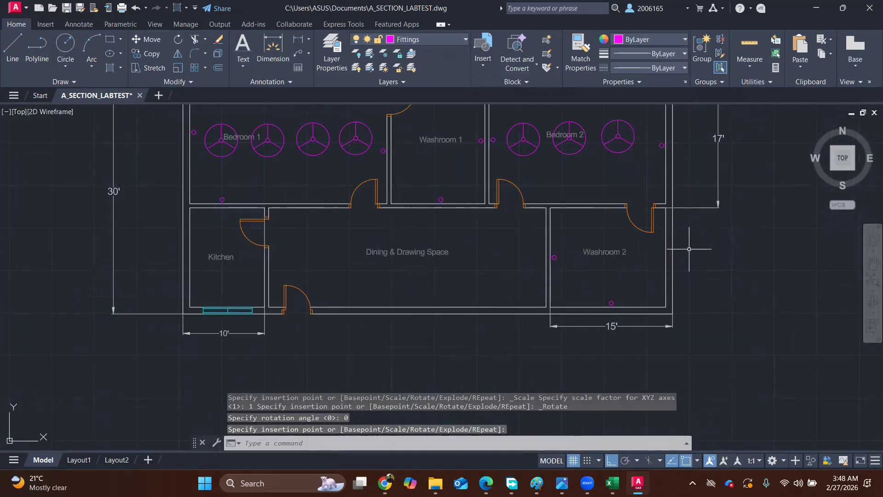
middle_click_drag(741, 227, 751, 245)
middle_click_drag(428, 234, 499, 270)
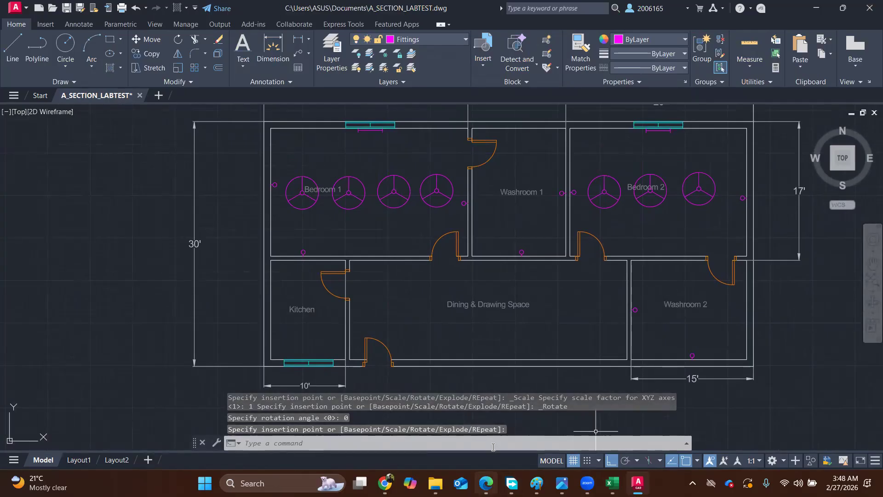
Make Dimensions the current layer and measure the Kitchen's inner vertical side with a dimension preview, cancelling it unplaced.
left_click(421, 40)
left_click(411, 80)
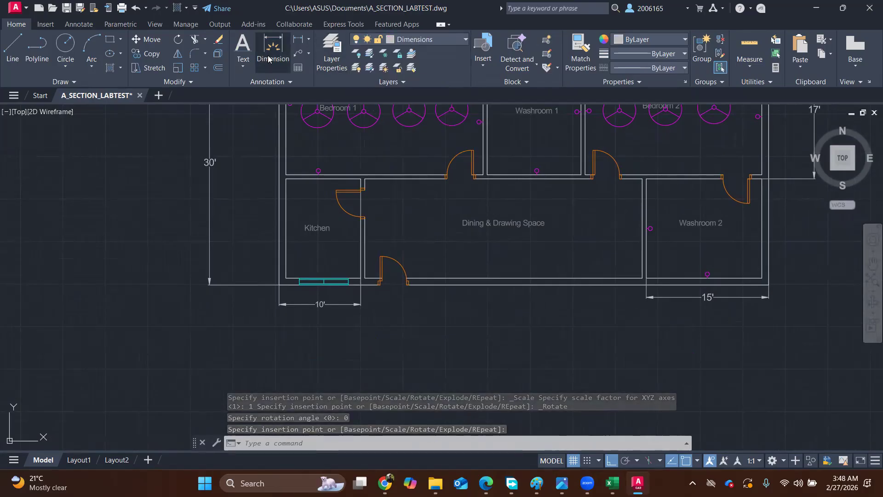
left_click(264, 69)
scroll(278, 193, "up", 2)
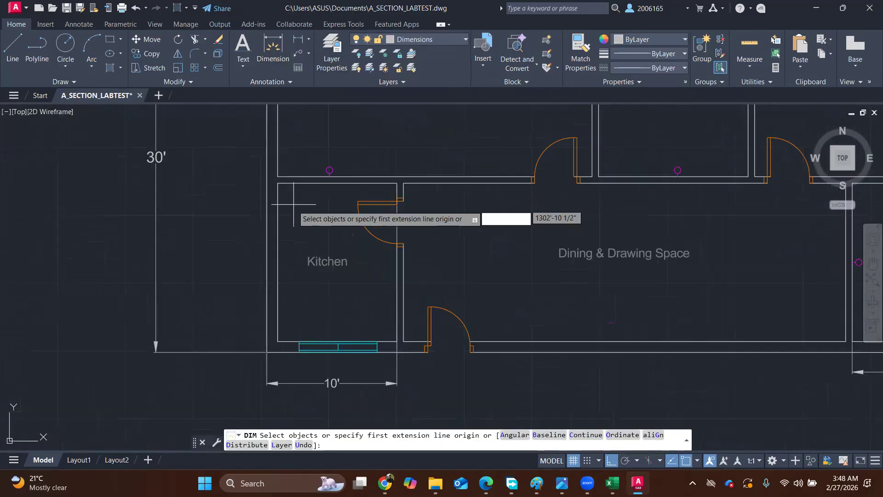
left_click(278, 184)
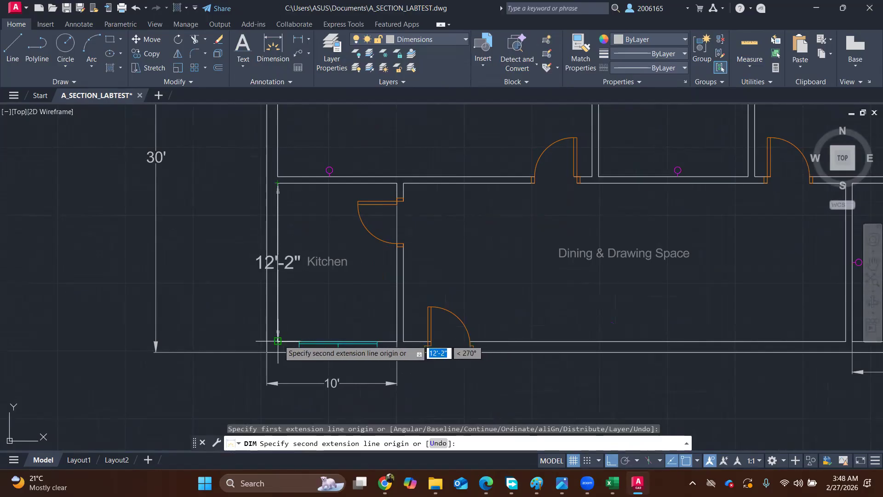
key("Escape")
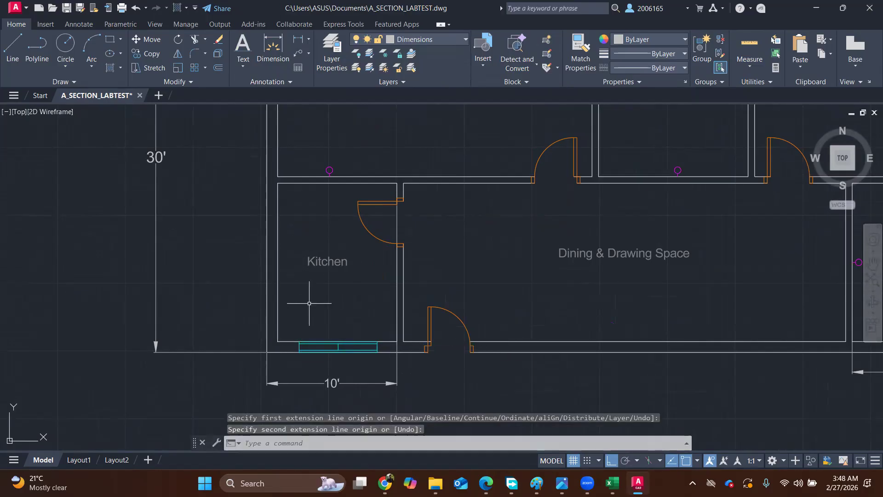
Measure the Kitchen's inner horizontal side along the window wall with a dimension preview, cancelling it unplaced.
left_click(273, 49)
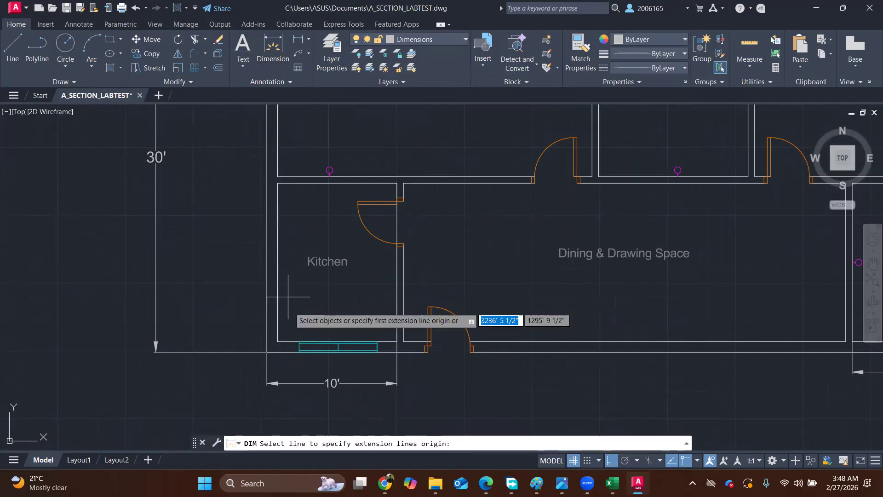
left_click(278, 340)
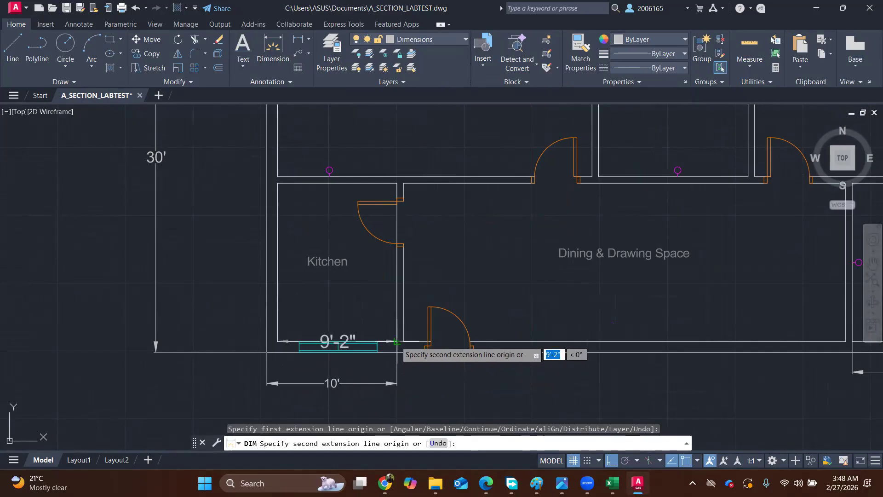
key("Escape")
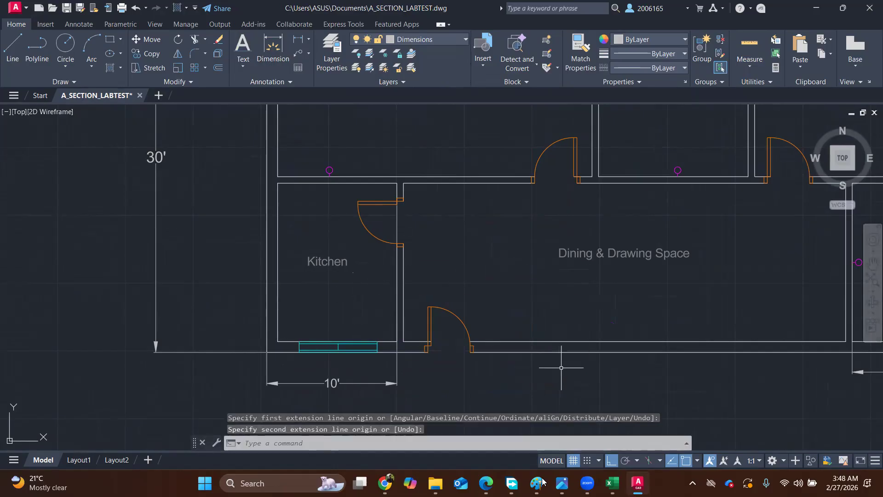
Switch to Excel and set Length(ft) for the Kitchen to 9.166666667.
left_click(612, 483)
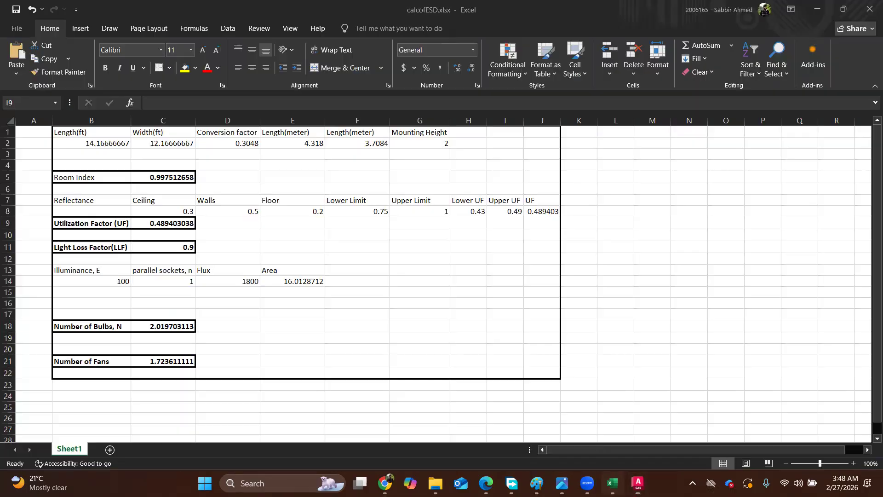
left_click(92, 143)
double_click(92, 142)
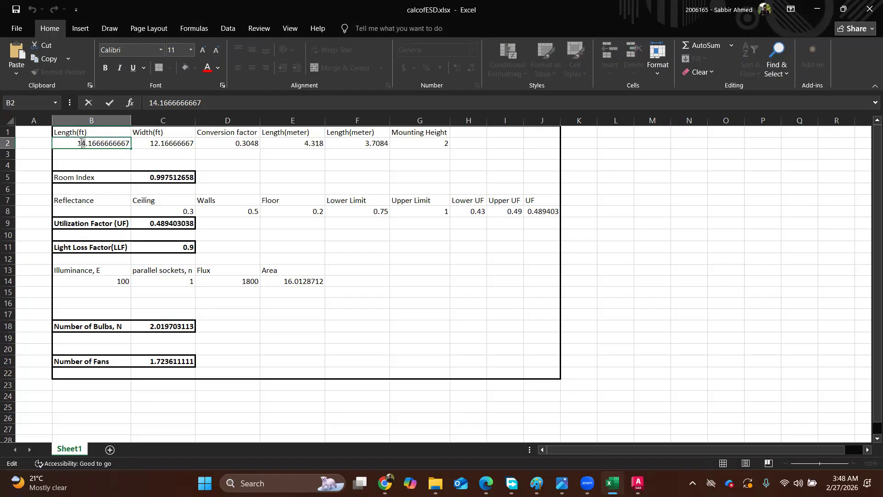
double_click(81, 143)
type("9")
left_click(151, 143)
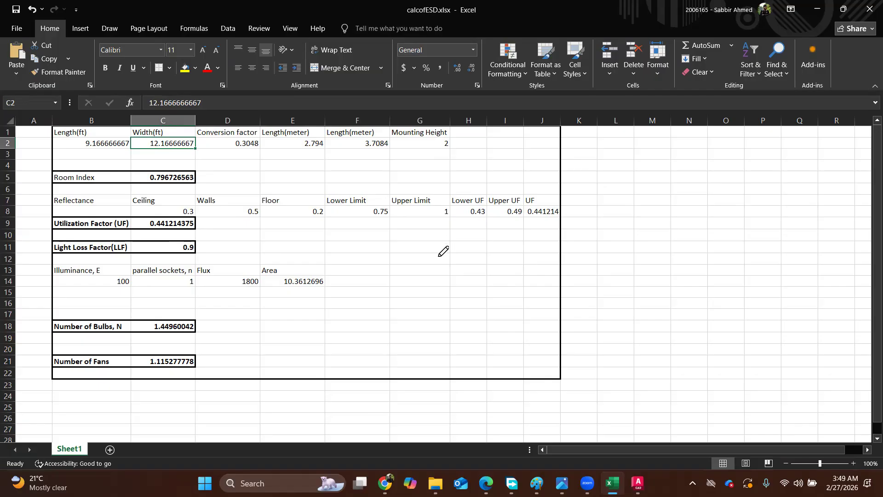
Check the room illuminance table in the PDF and set Illuminance, E for the Kitchen to 160 in Excel.
key("alt+Tab")
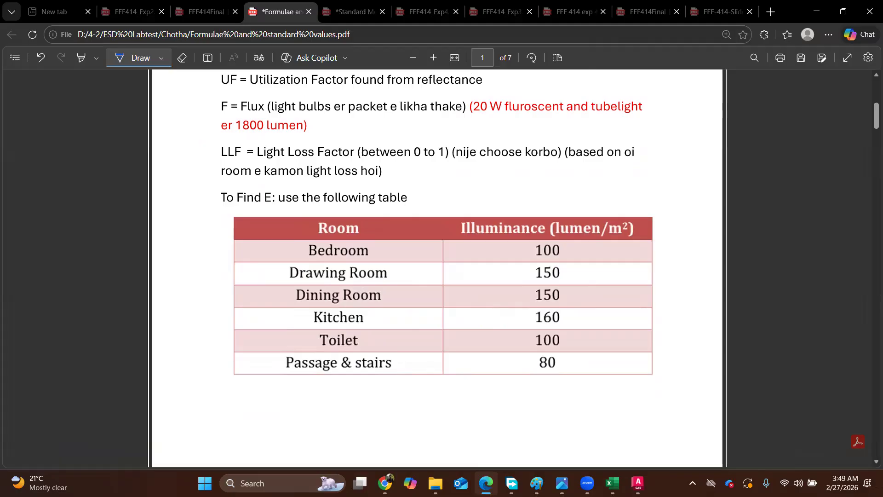
key("alt+Tab")
left_click(119, 286)
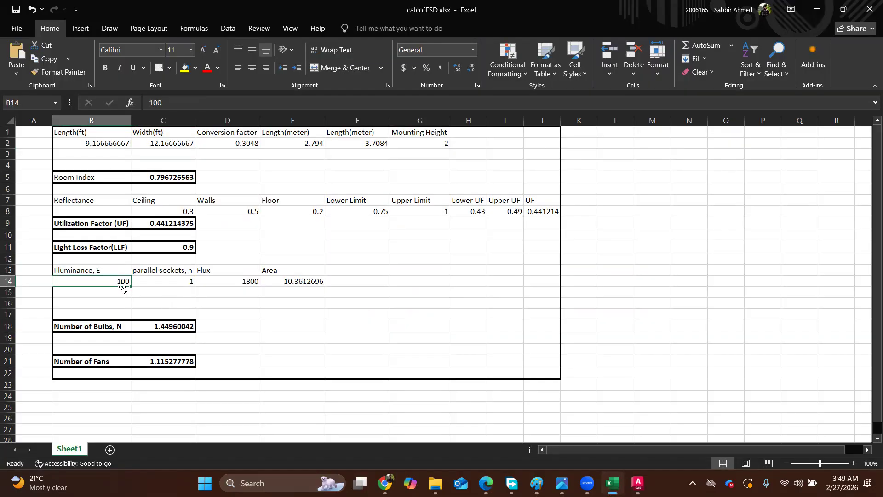
type("1")
key("Return")
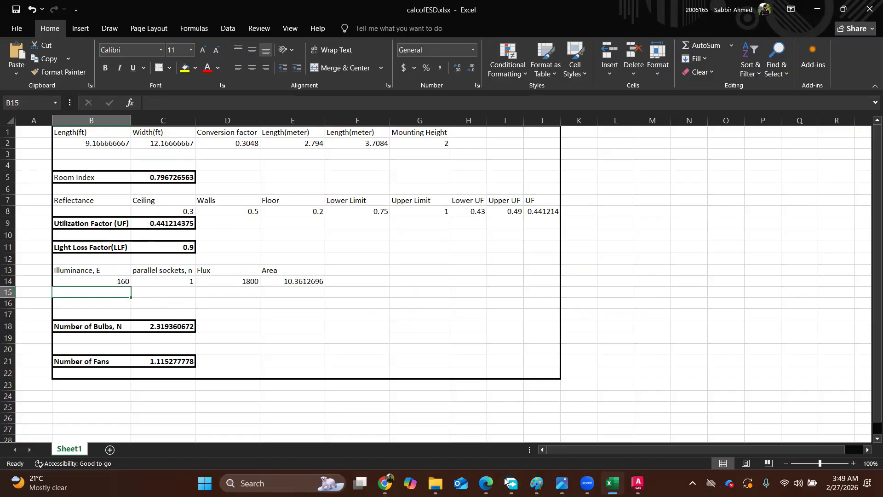
Switch to the AutoCAD floor plan showing the Kitchen.
key("alt+Tab")
key("alt+Tab")
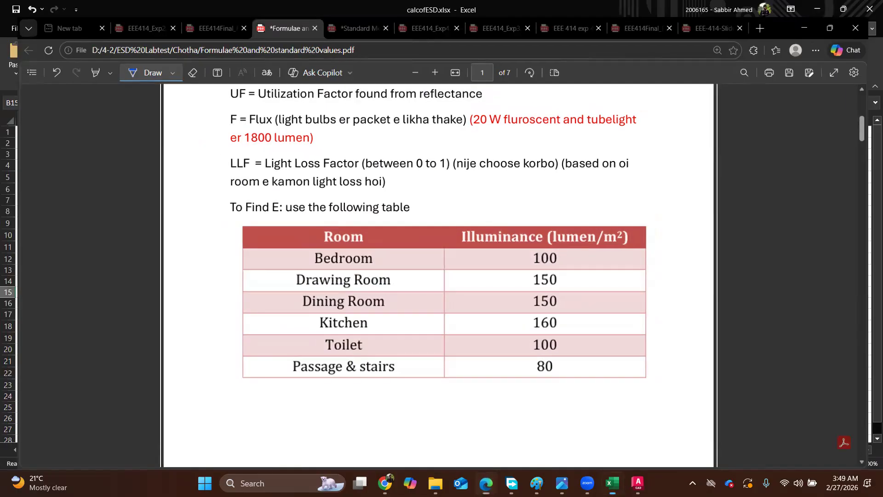
key("alt+Tab")
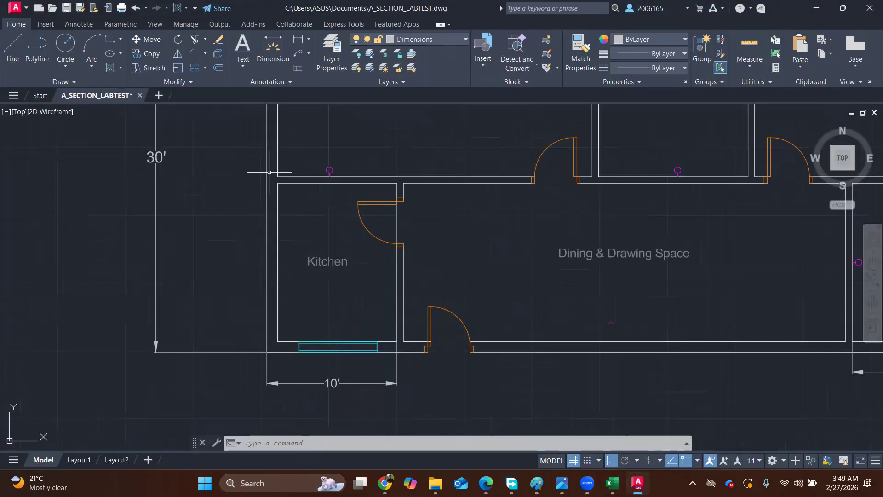
Try to insert a Tube light block at the Kitchen window and undo the insertion.
left_click(483, 62)
scroll(539, 145, "down", 2)
left_click(507, 152)
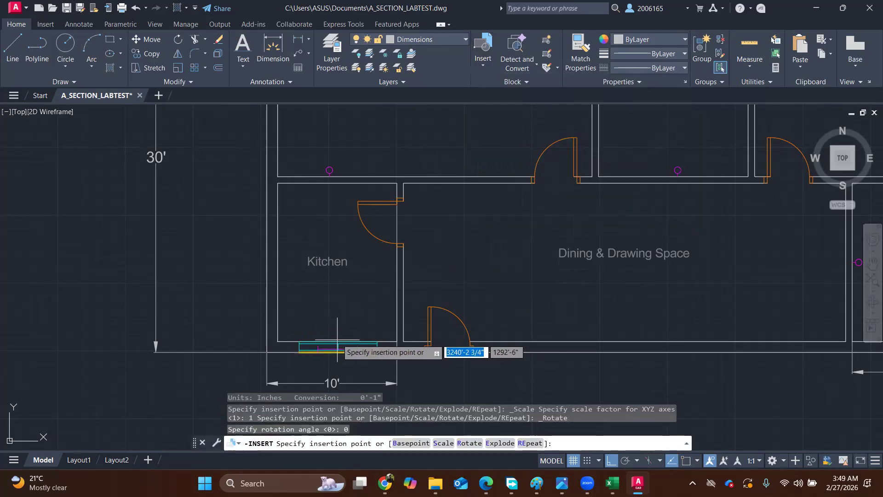
scroll(338, 346, "up", 5)
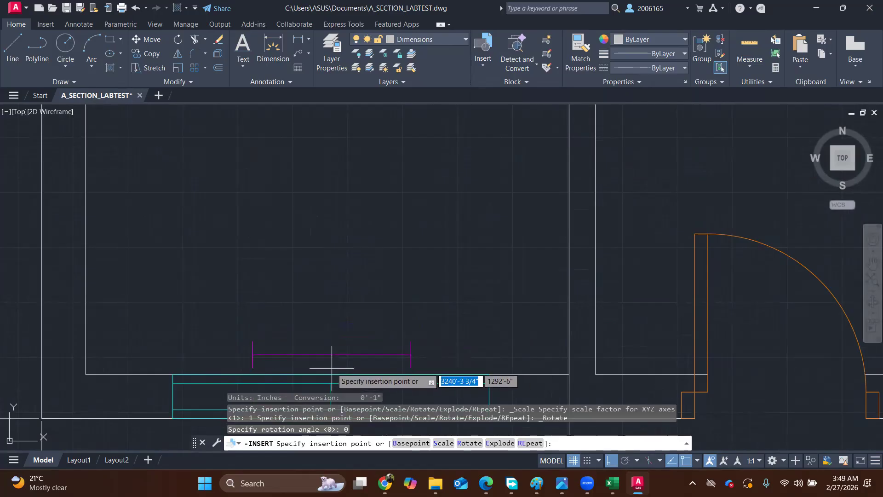
left_click(331, 369)
scroll(340, 354, "down", 3)
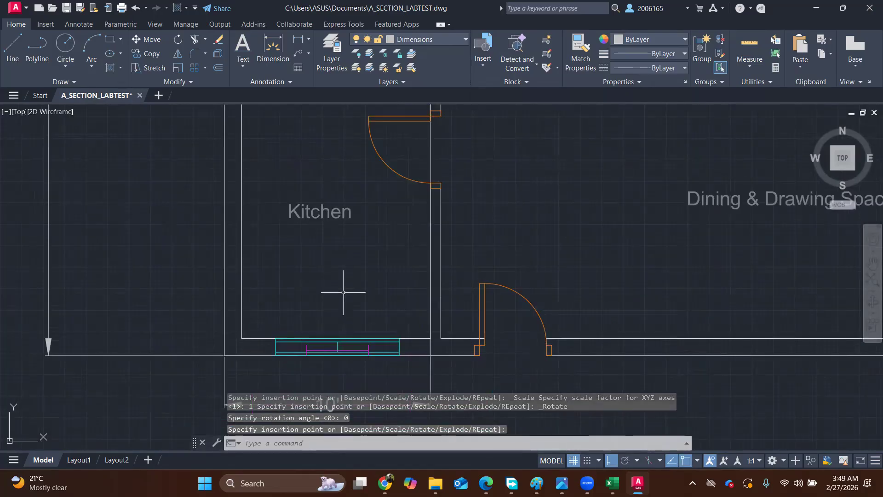
key("ctrl+z")
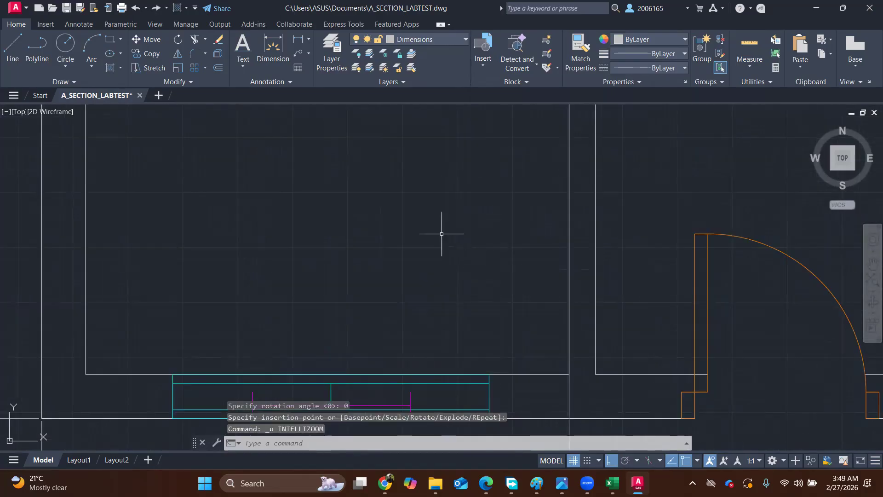
key("ctrl+z")
Insert a Tube light block centred on the Kitchen window.
left_click(489, 58)
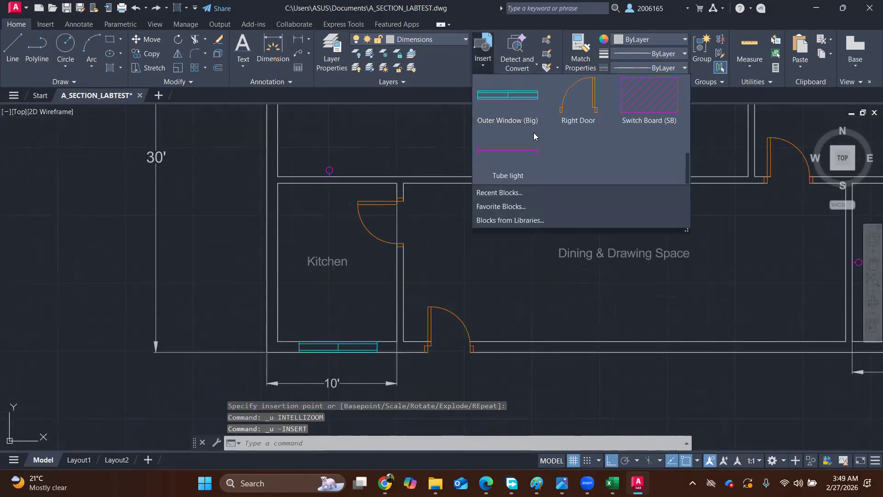
left_click(510, 103)
scroll(416, 315, "up", 3)
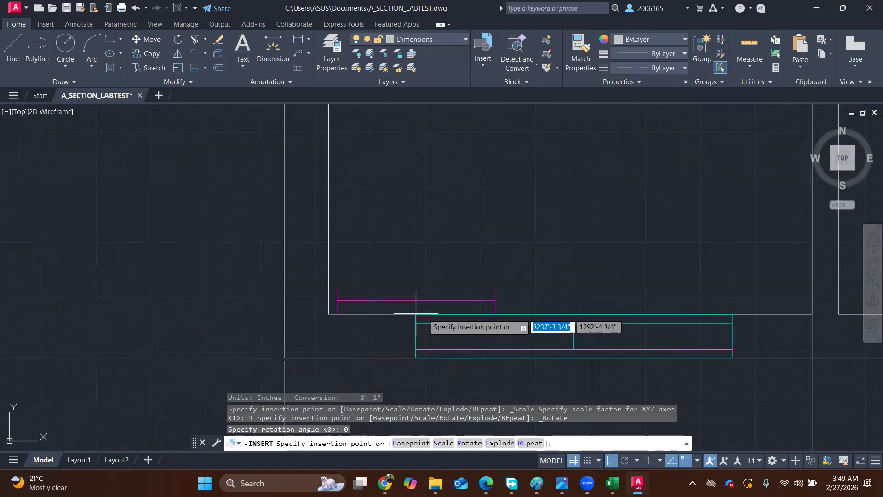
left_click(574, 306)
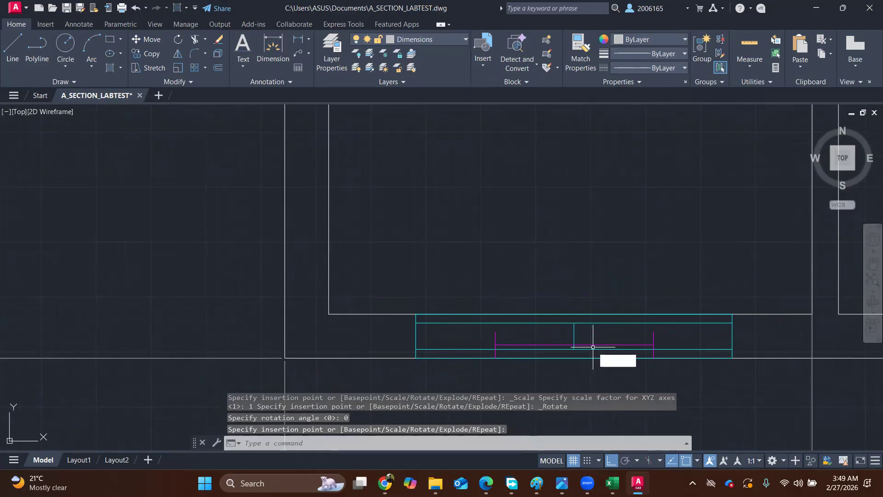
Move the Kitchen tube light straight up about 10 inches so it sits against the inner wall face above the window.
type("m")
key("Return")
left_click(594, 345)
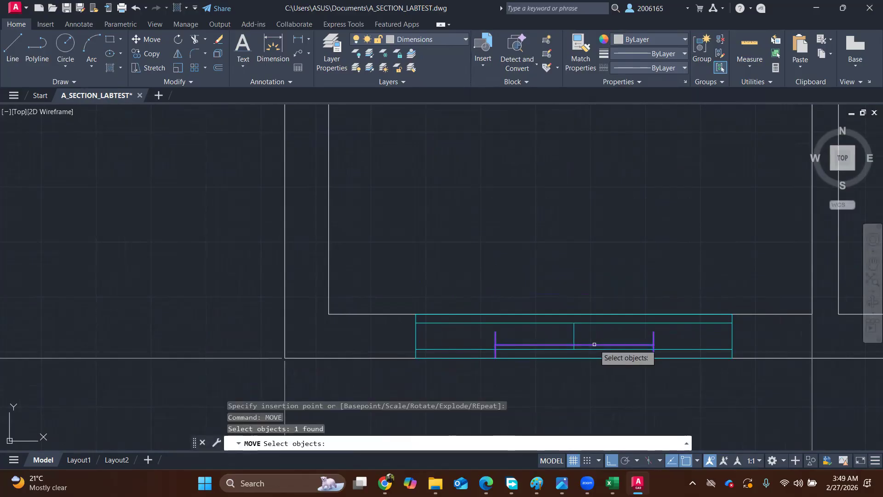
key("Return")
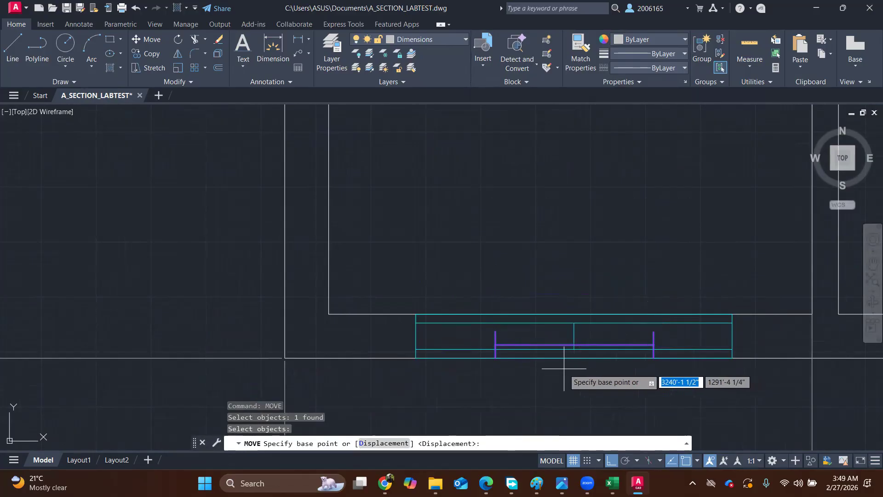
left_click(575, 344)
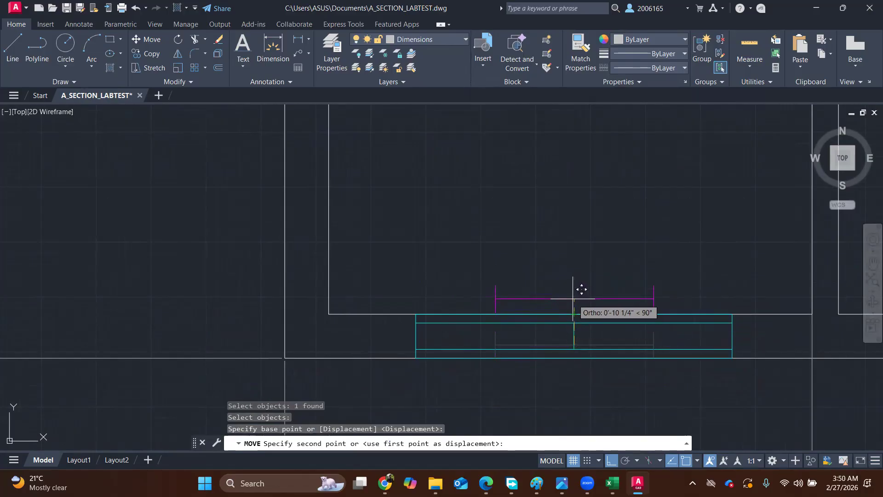
left_click(574, 300)
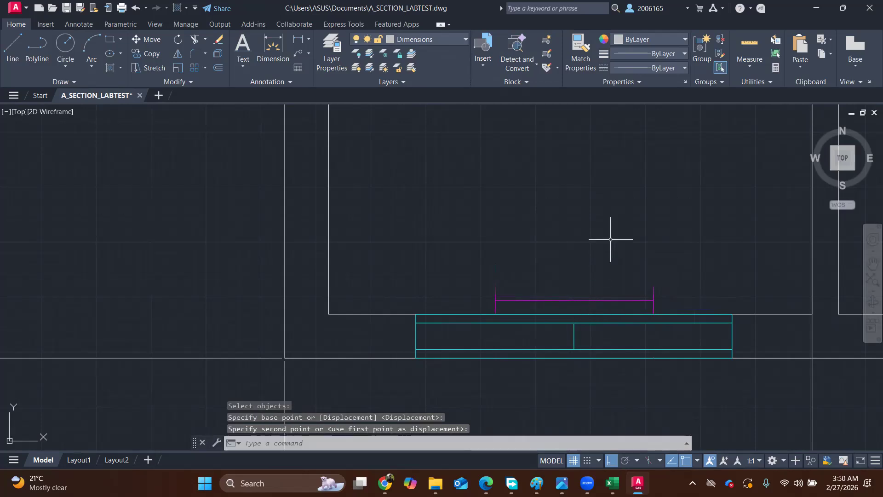
Insert a light bulb block on the inner face of the Kitchen's left wall, about level with the room label.
scroll(629, 240, "down", 4)
middle_click_drag(627, 240, 603, 282)
scroll(604, 282, "down", 2)
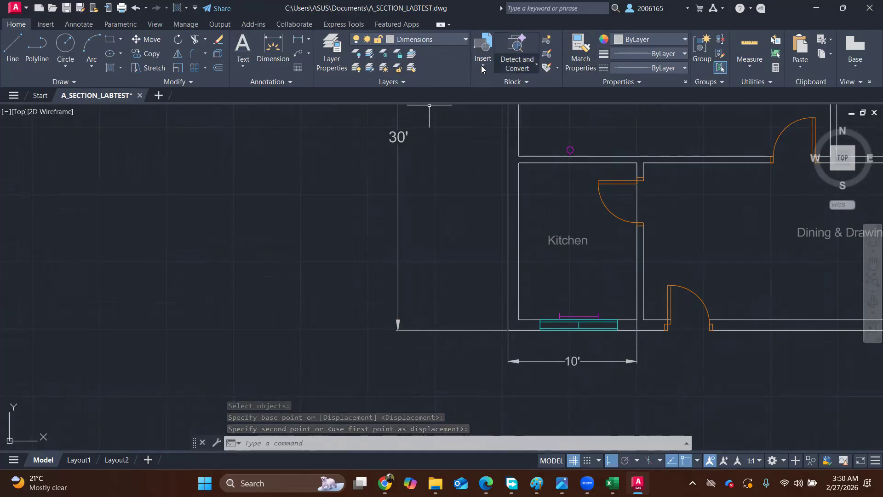
left_click(481, 64)
scroll(529, 115, "up", 1)
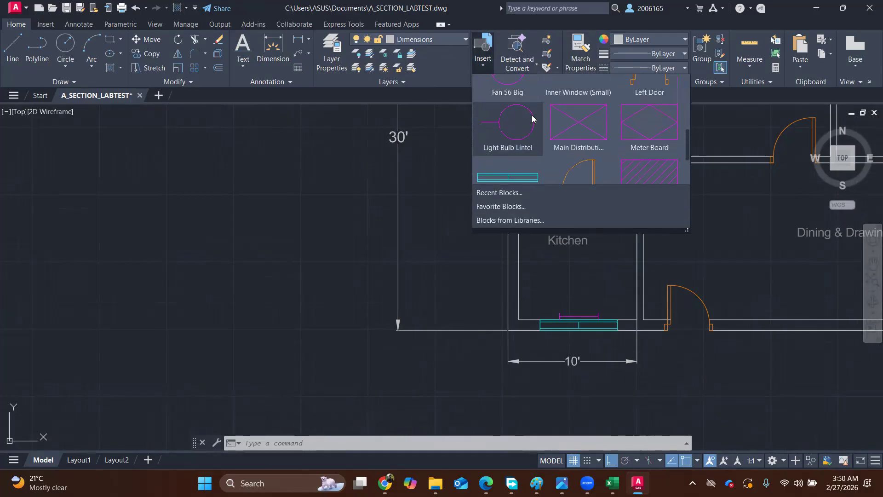
left_click(505, 87)
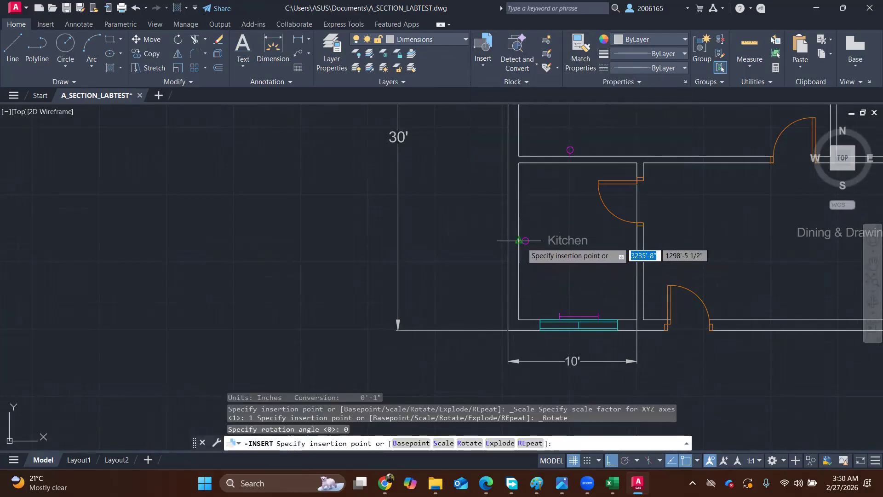
left_click(519, 242)
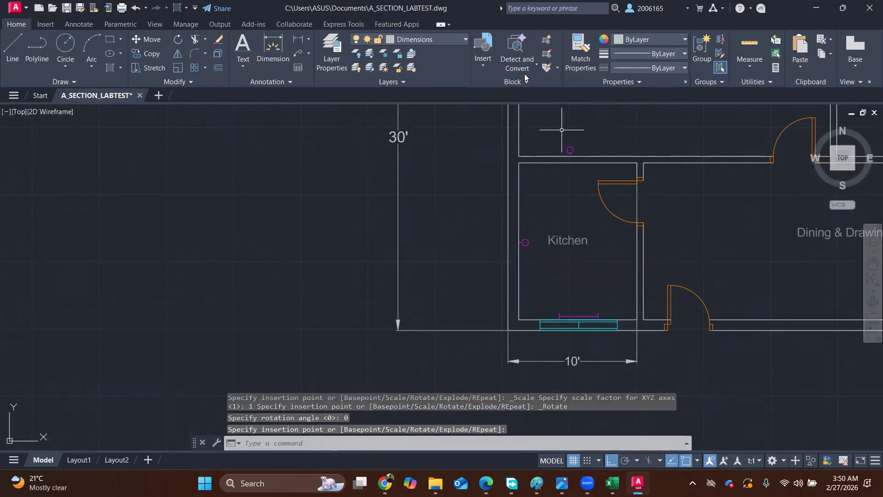
Insert a light bulb block on the inner face of the Kitchen's right wall, below the kitchen door.
left_click(482, 64)
left_click(520, 150)
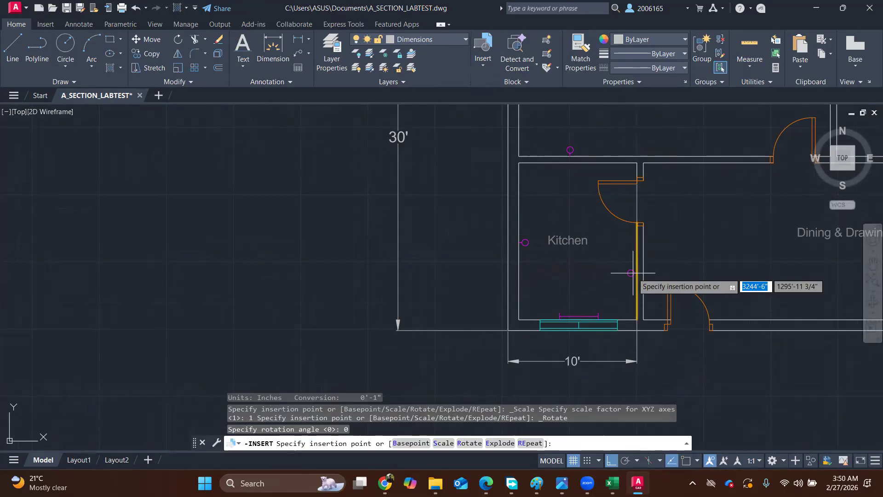
left_click(629, 271)
Check the Drawing and Dining Room illuminance in the formulae PDF and set Illuminance, E to 150 in the Excel sheet.
scroll(640, 186, "down", 2)
middle_click_drag(773, 217, 524, 198)
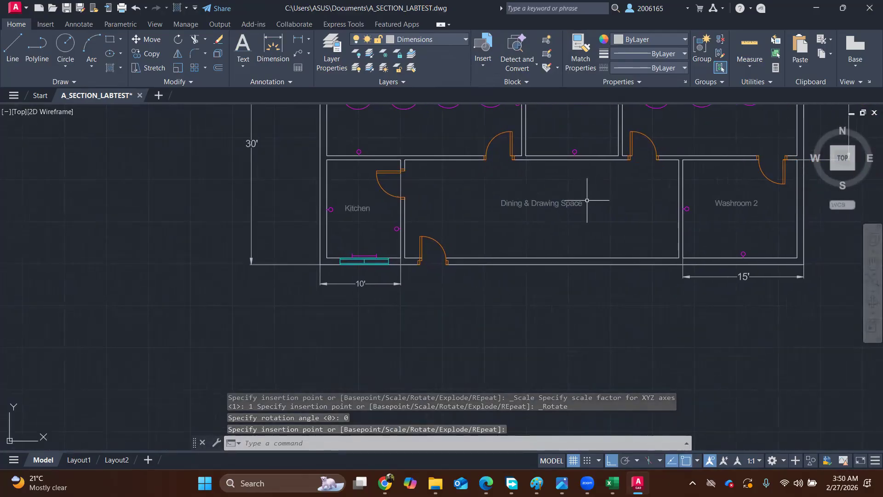
middle_click_drag(576, 200, 572, 235)
middle_click_drag(523, 217, 517, 267)
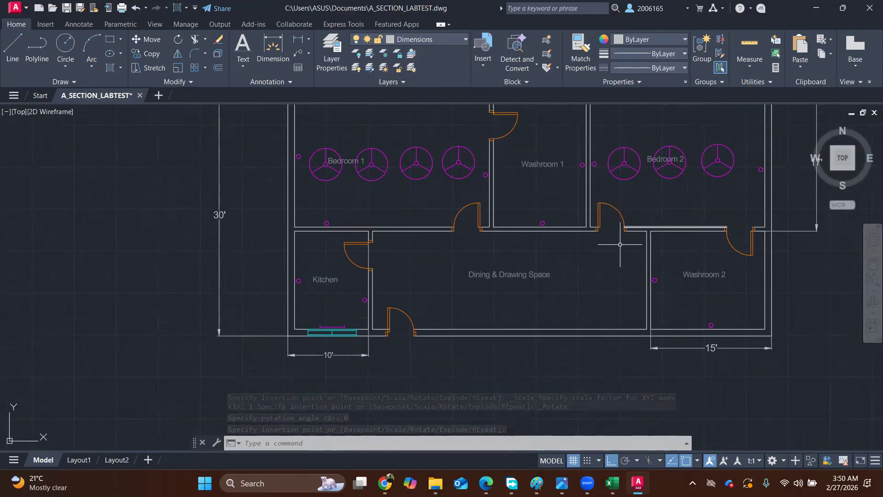
key("alt+Tab")
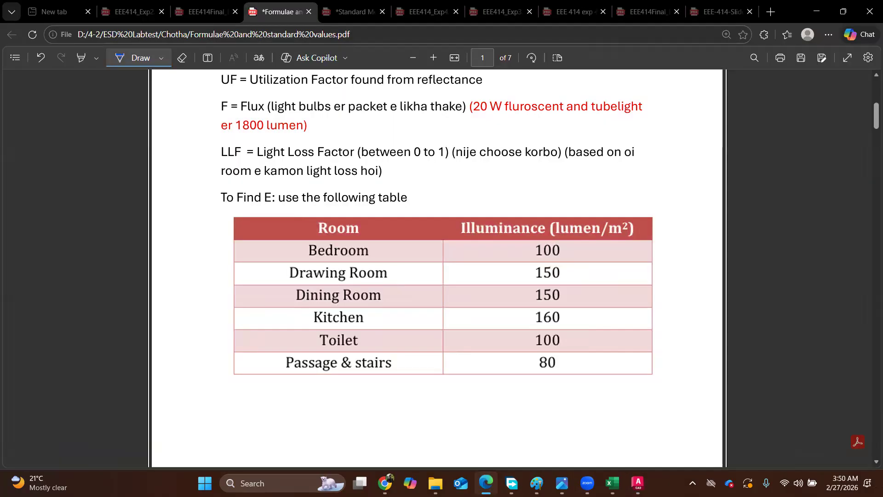
left_click(493, 481)
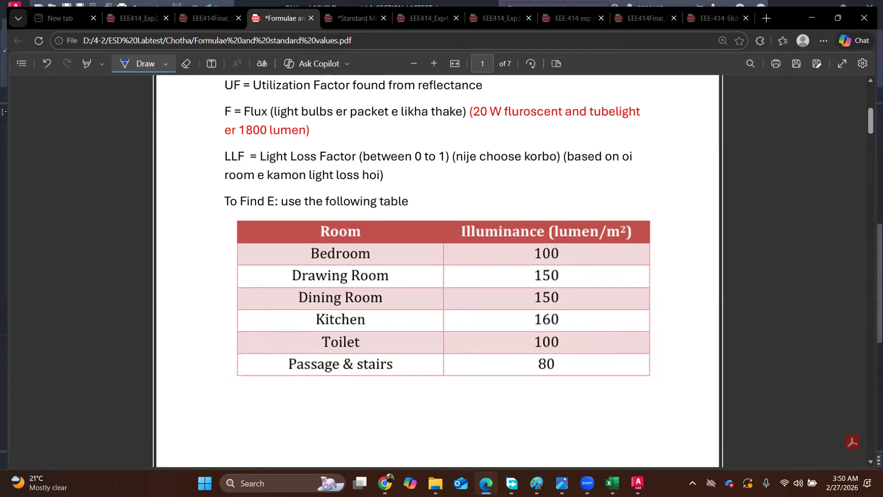
key("alt+Tab")
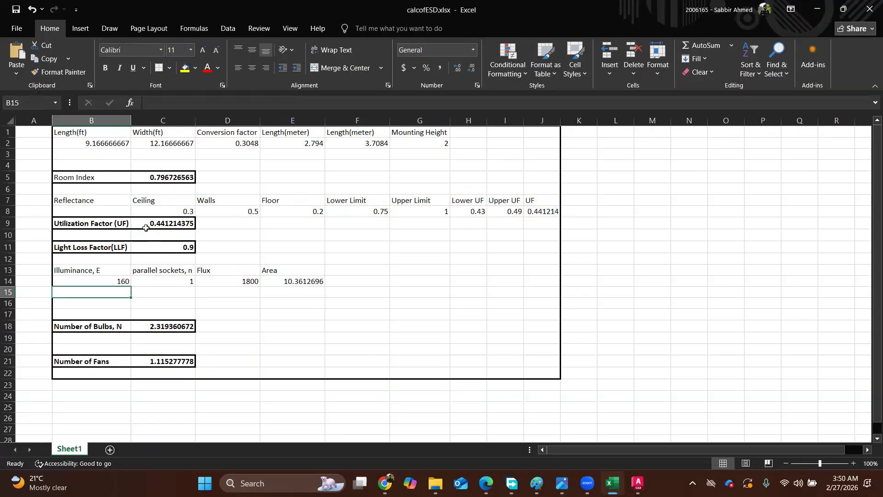
left_click(115, 278)
type("150")
left_click(284, 298)
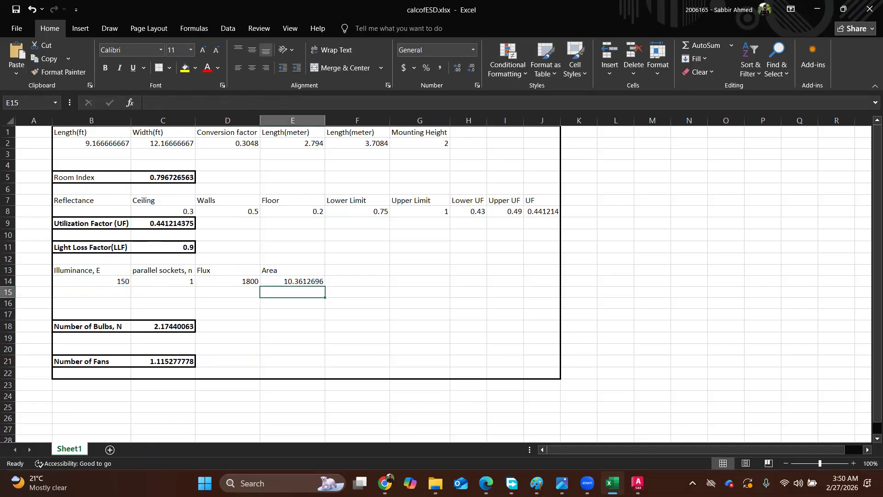
Switch to AutoCAD, dimension the inner horizontal length of the Dining & Drawing Space, and undo the dimension.
key("alt+Tab")
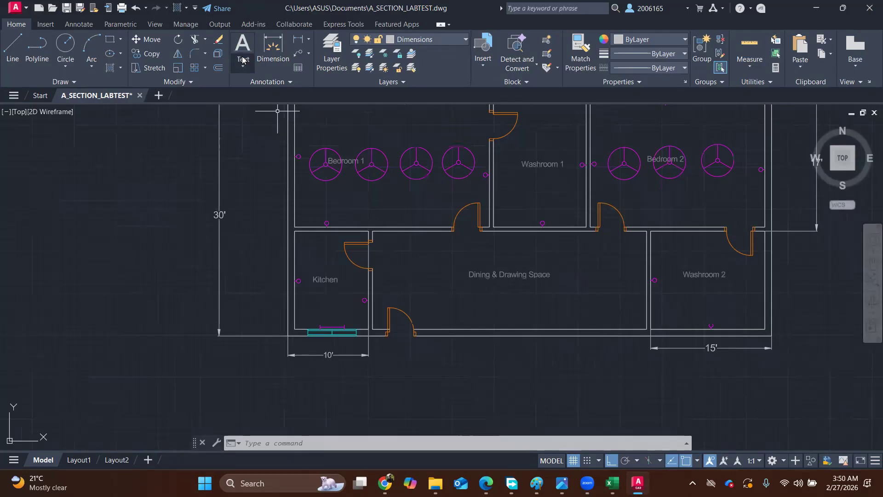
left_click(285, 46)
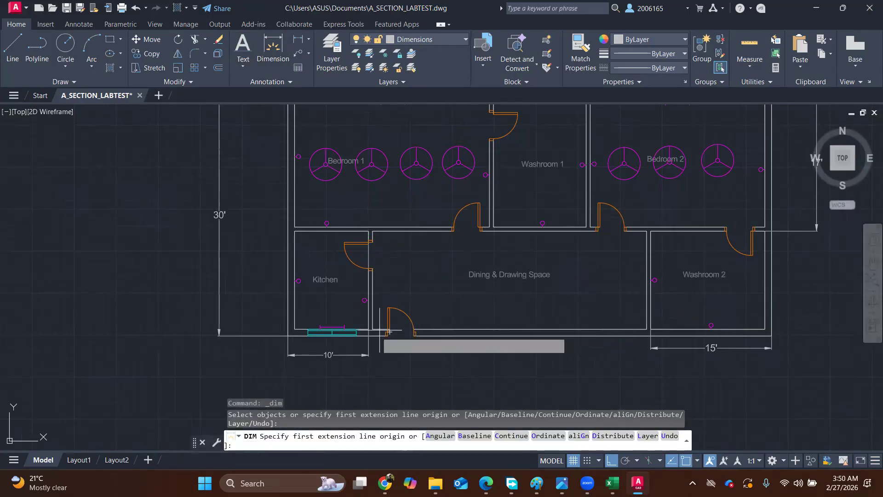
left_click(373, 329)
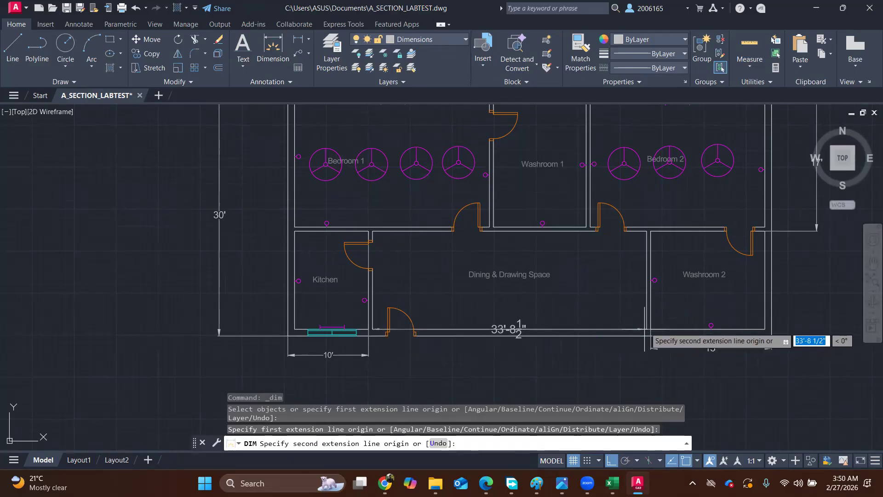
left_click(647, 330)
left_click(646, 302)
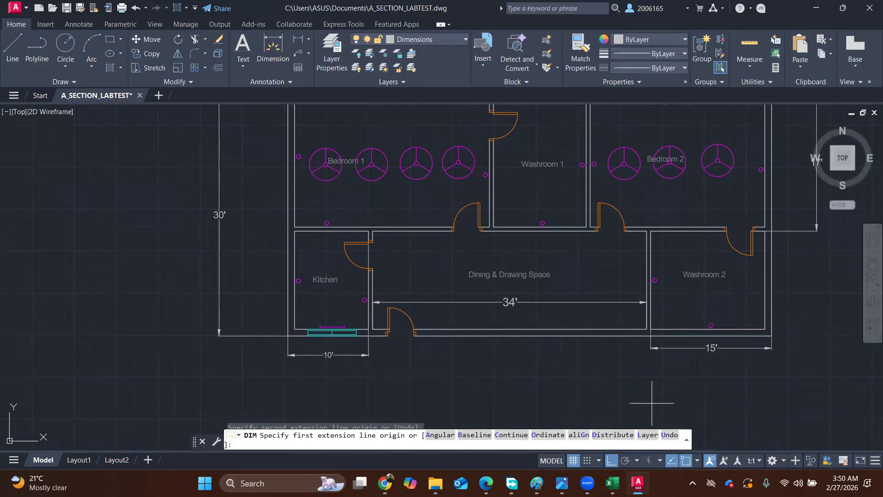
key("ctrl+z")
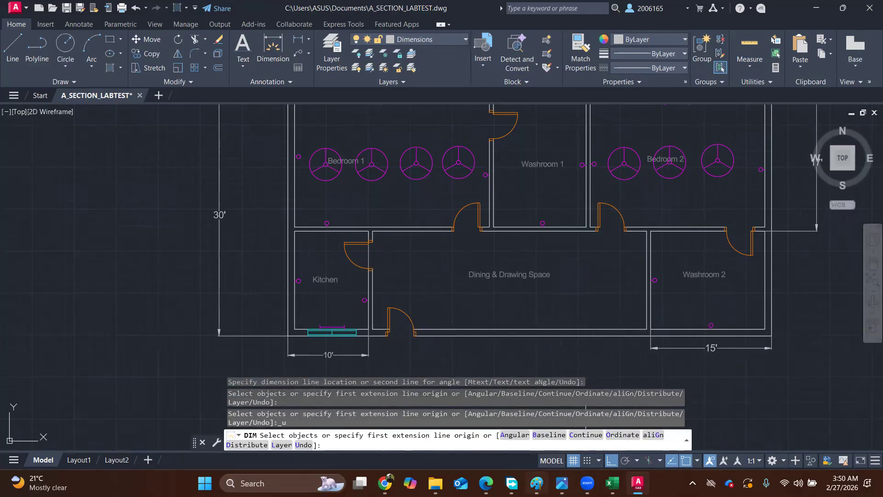
Switch to the Excel sheet and set Length(ft) to 34 for the Dining & Drawing Space.
mouse_move(612, 483)
left_click(609, 429)
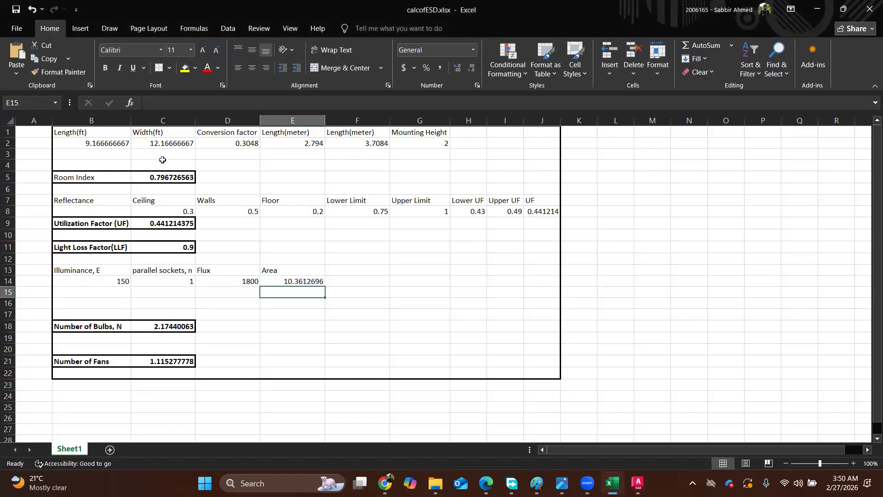
left_click(124, 143)
type("3")
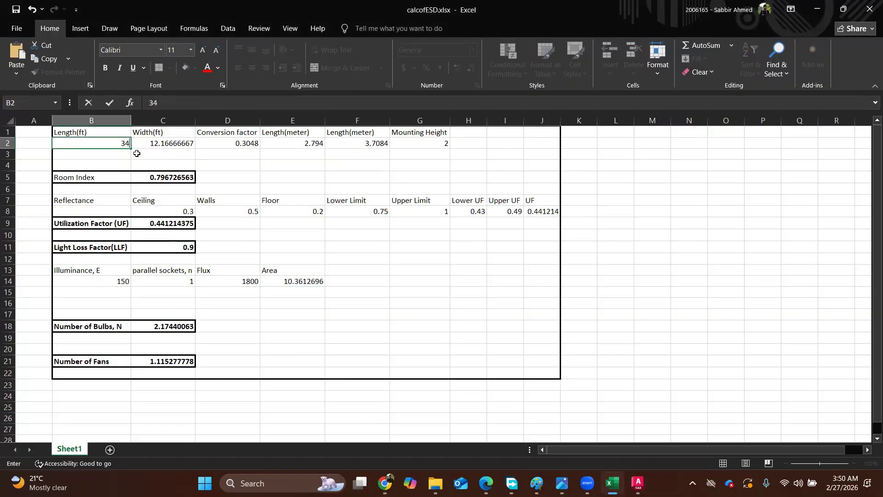
type("4")
key("Return")
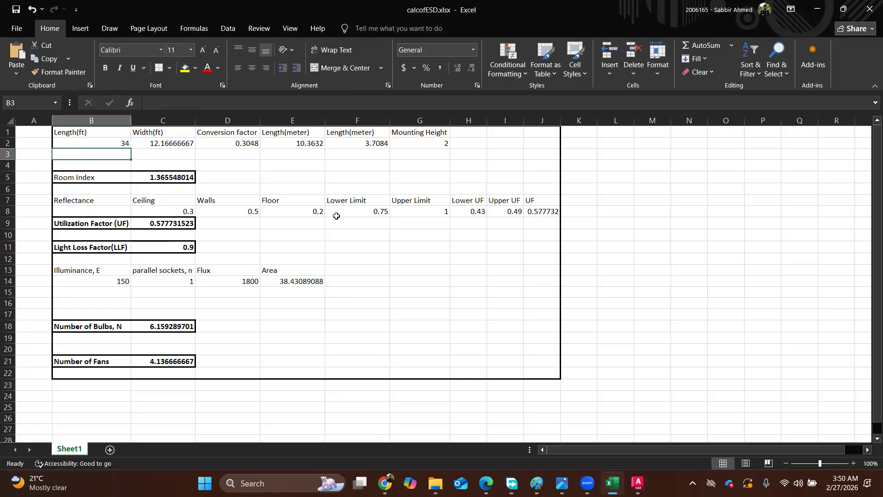
Set the room index Lower Limit to 1.25 and the Upper Limit to 1.5.
left_click(364, 213)
type("1")
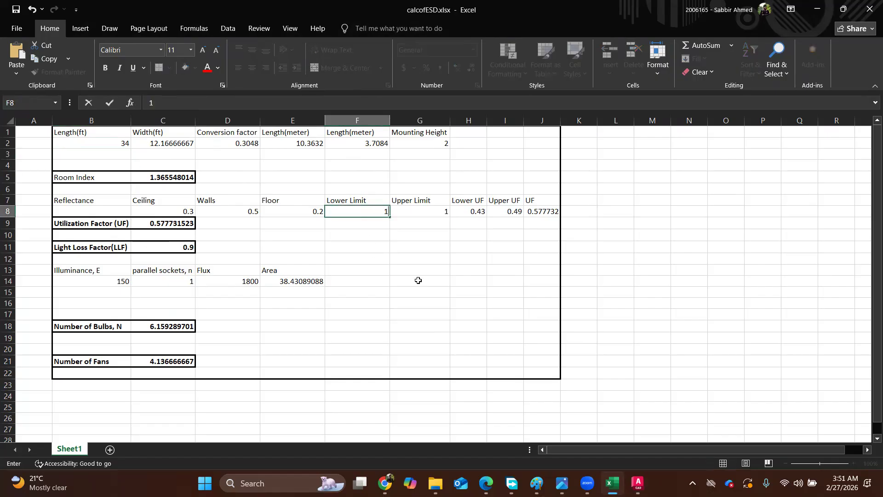
left_click(434, 209)
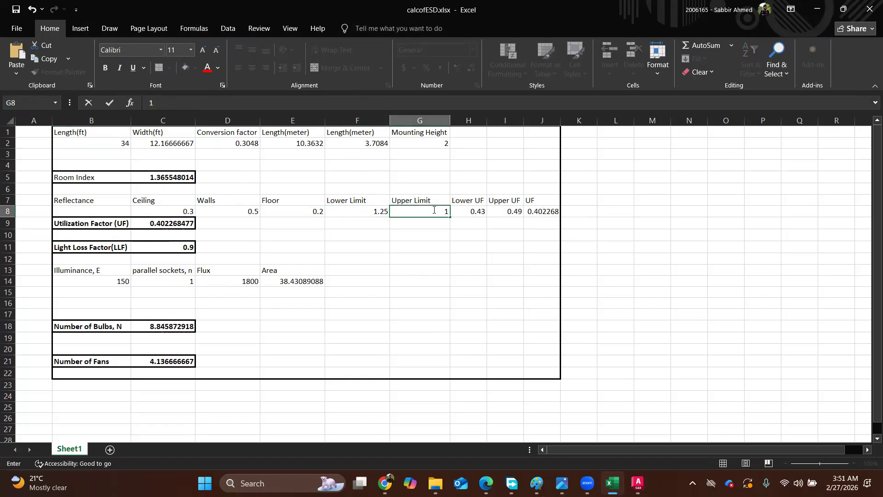
type("1.5")
key("Tab")
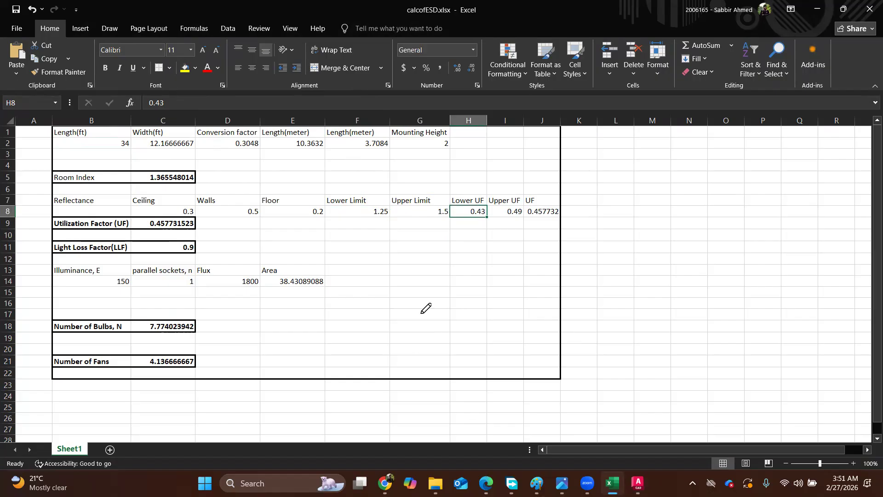
Look up the utilization factors in the PDF chart and set Lower UF to 0.55 and Upper UF to 0.6 in Excel.
key("alt+Tab")
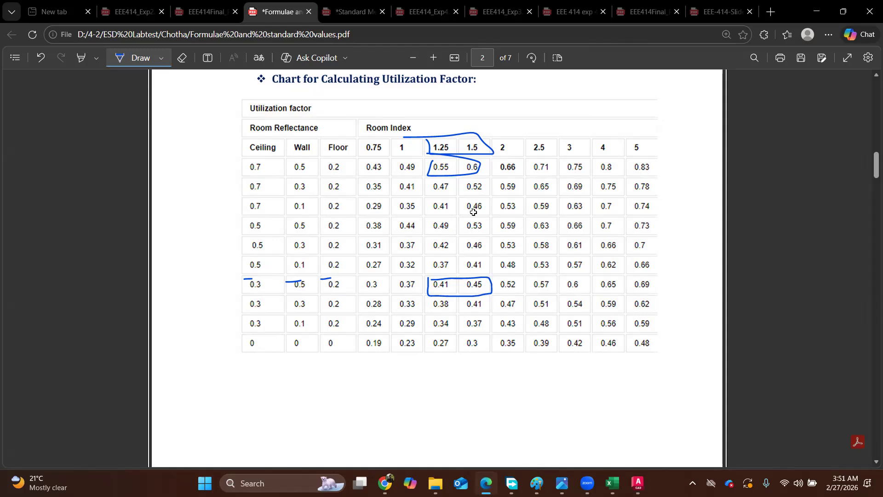
key("alt+Tab")
left_click(507, 210)
type(".")
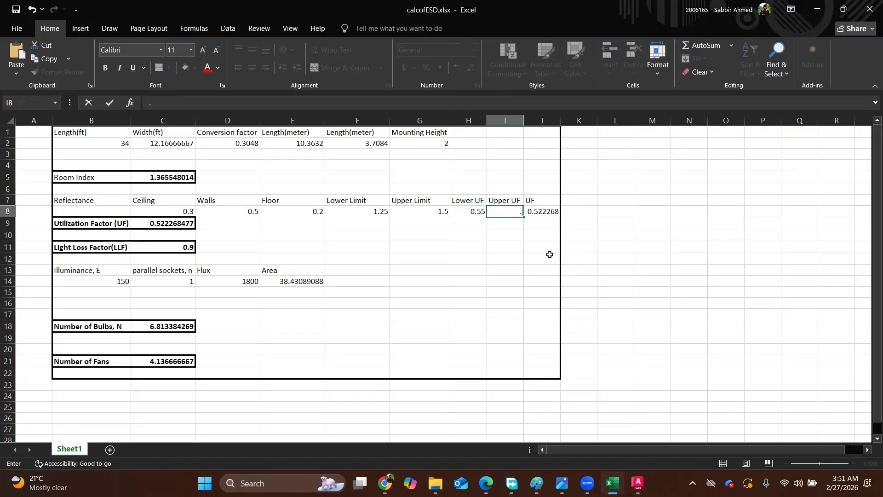
type("6")
left_click(602, 235)
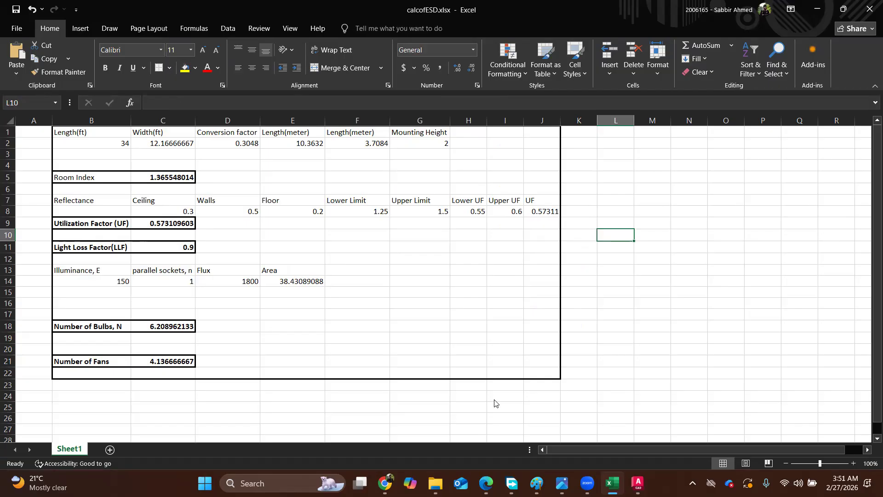
Switch to AutoCAD and insert a Tube light block below the Dining & Drawing Space's upper wall, near its left end.
left_click(492, 483)
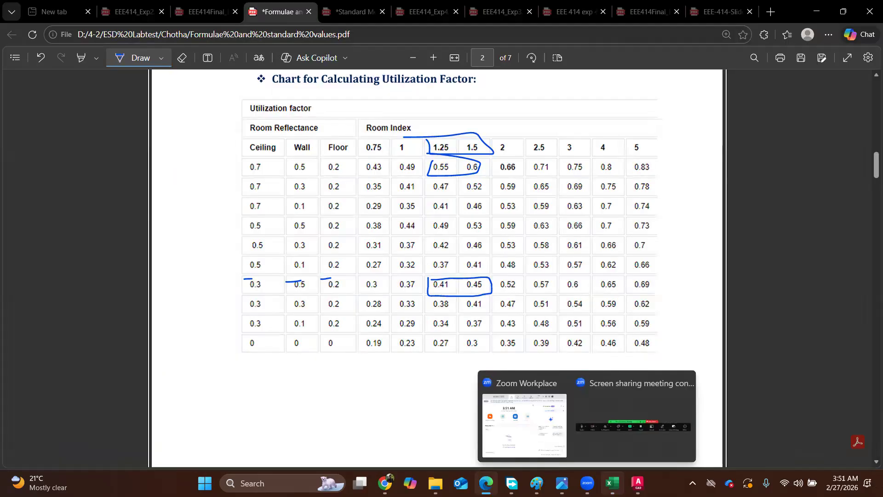
left_click(638, 483)
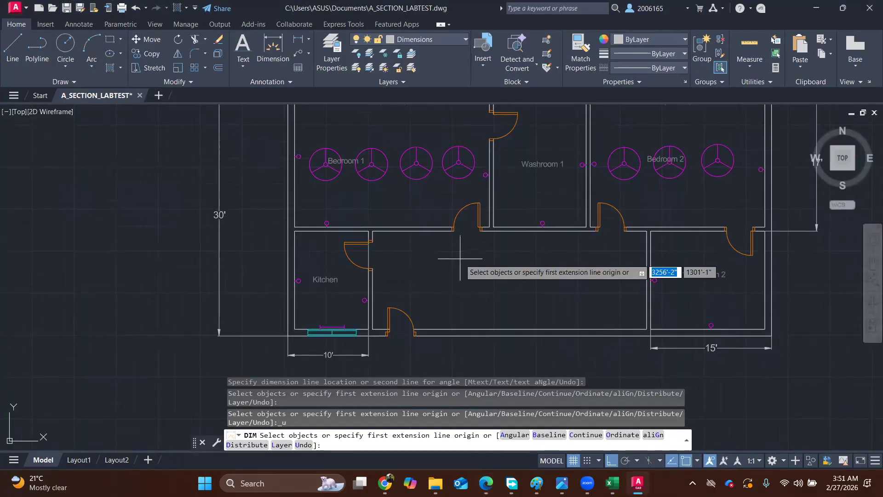
scroll(518, 325, "up", 2)
left_click(482, 69)
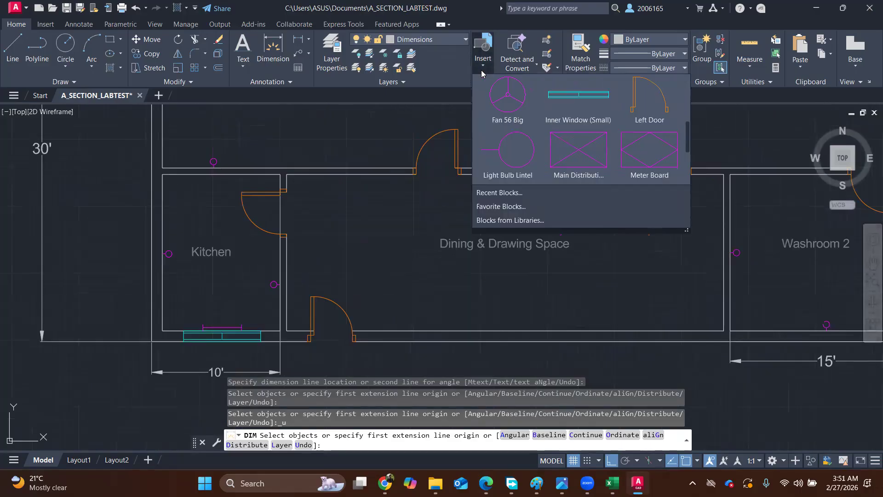
scroll(522, 126, "down", 1)
left_click(517, 130)
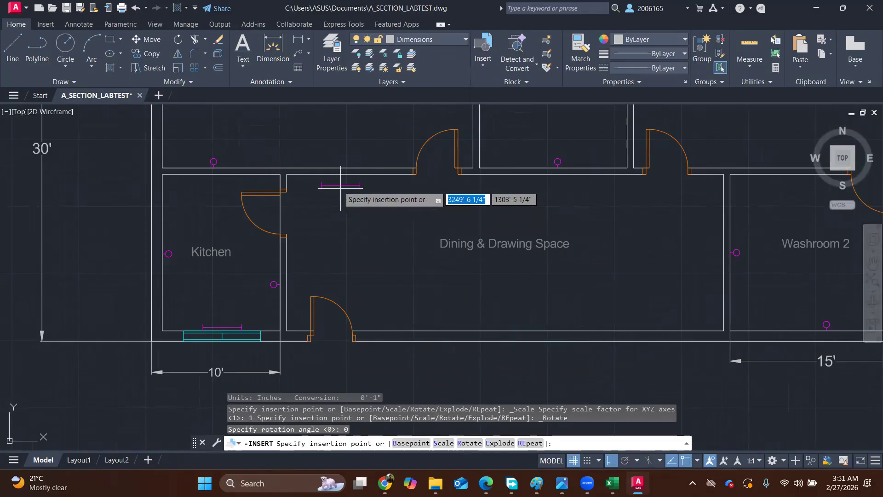
left_click(348, 183)
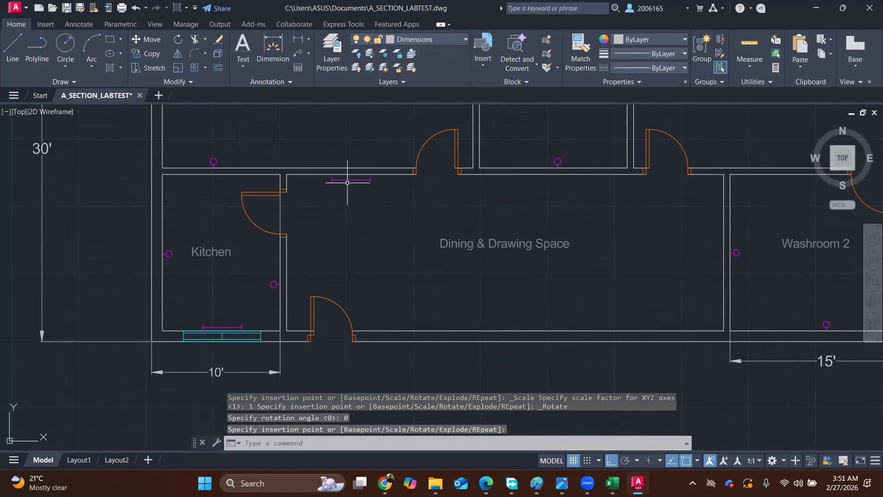
Insert a Light Bulb Lintel block on the Dining & Drawing Space's left wall, below the kitchen door.
left_click(482, 63)
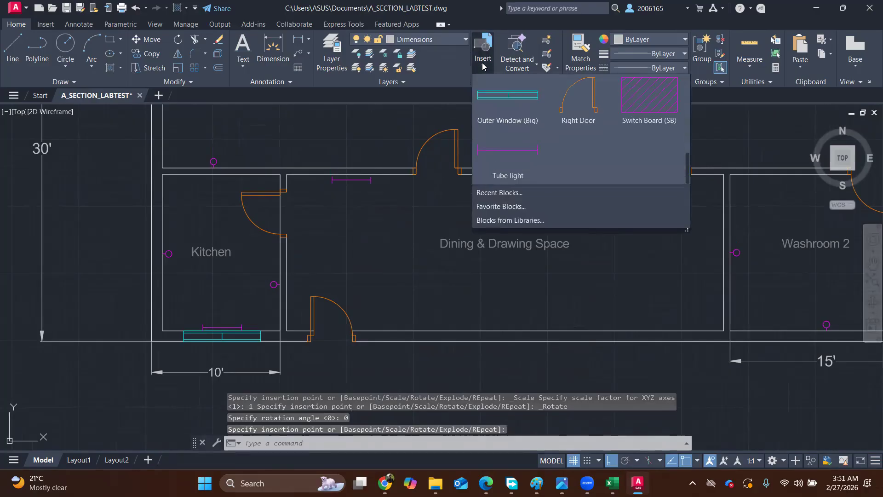
scroll(512, 147, "up", 2)
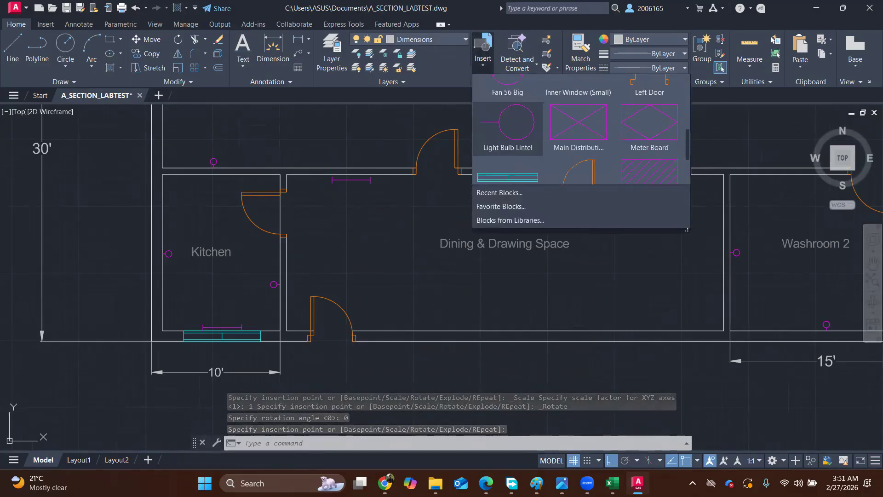
left_click(517, 122)
left_click(293, 272)
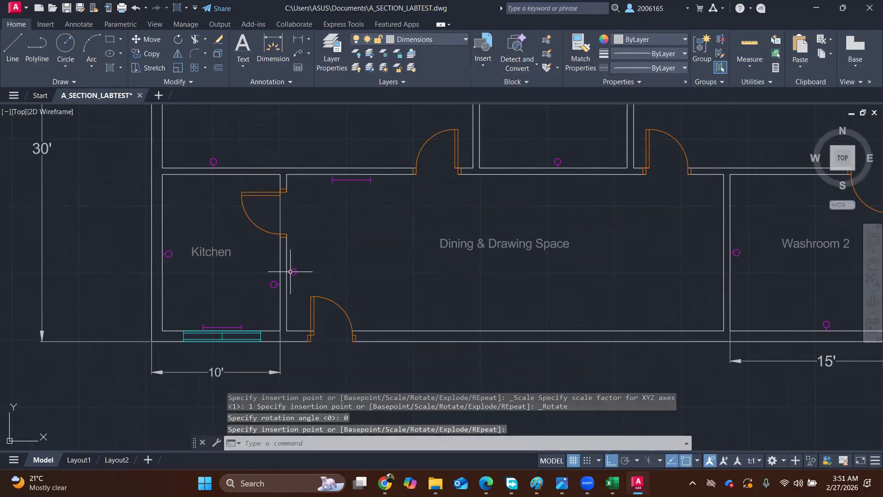
Insert a Light Bulb Lintel block on the Dining & Drawing Space's lower wall, just right of the entrance door.
left_click(480, 65)
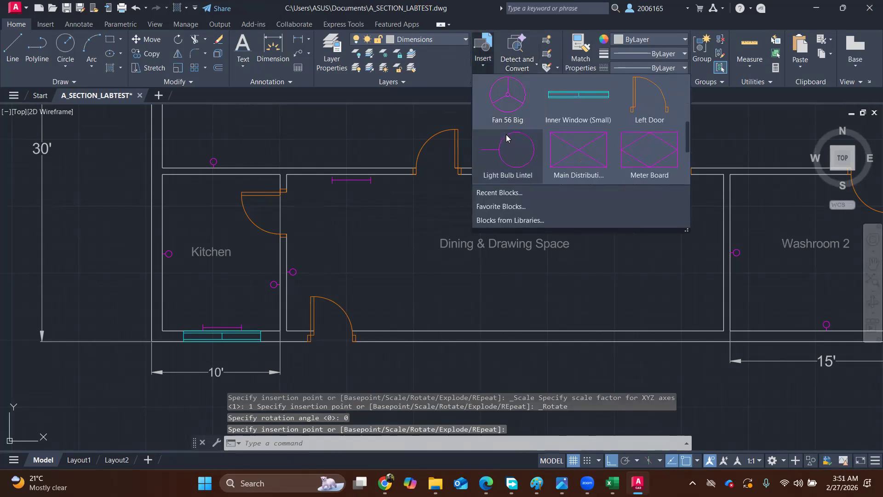
left_click(510, 117)
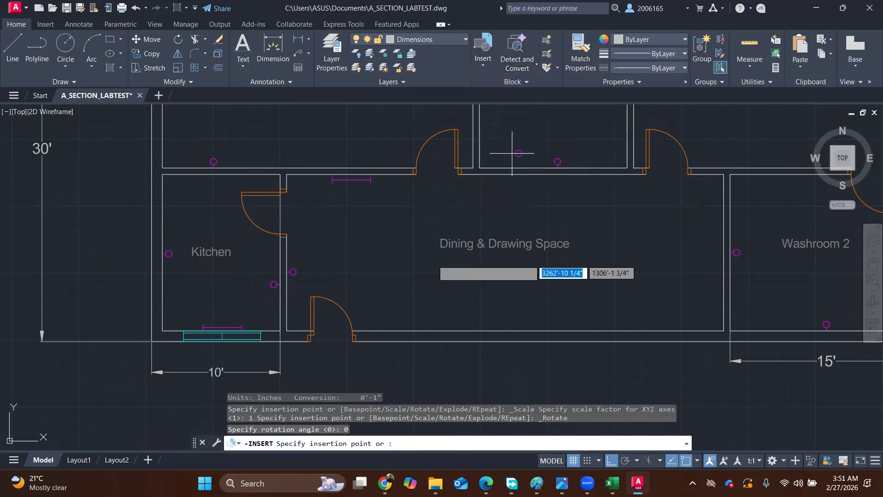
left_click(383, 323)
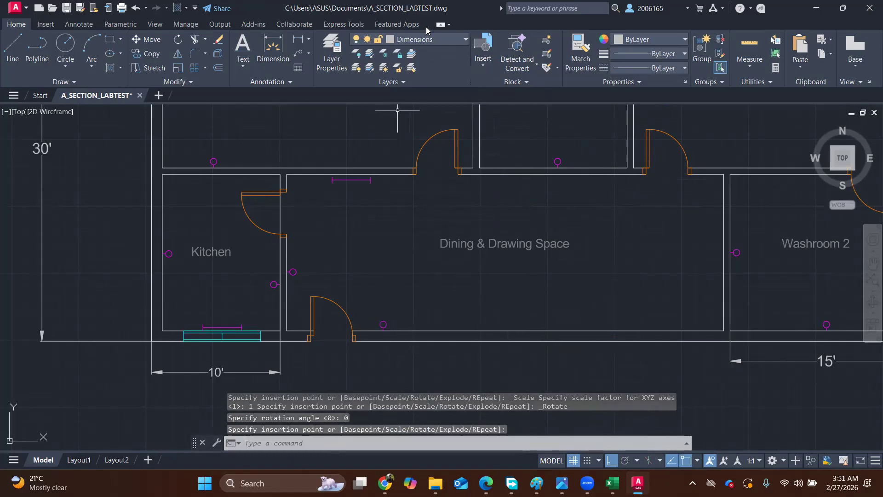
Insert a Tube light block rotated 90 degrees at the middle of the Dining & Drawing Space's right wall.
left_click(483, 64)
scroll(543, 139, "down", 2)
left_click(507, 158)
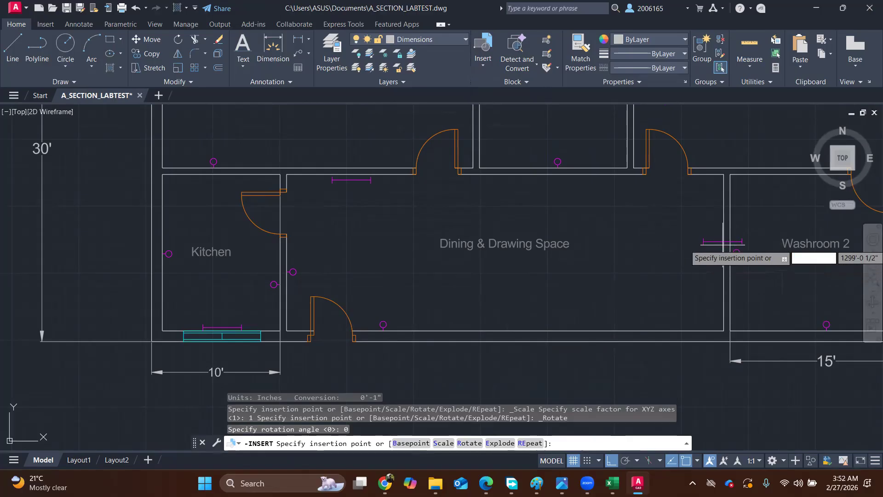
type("r")
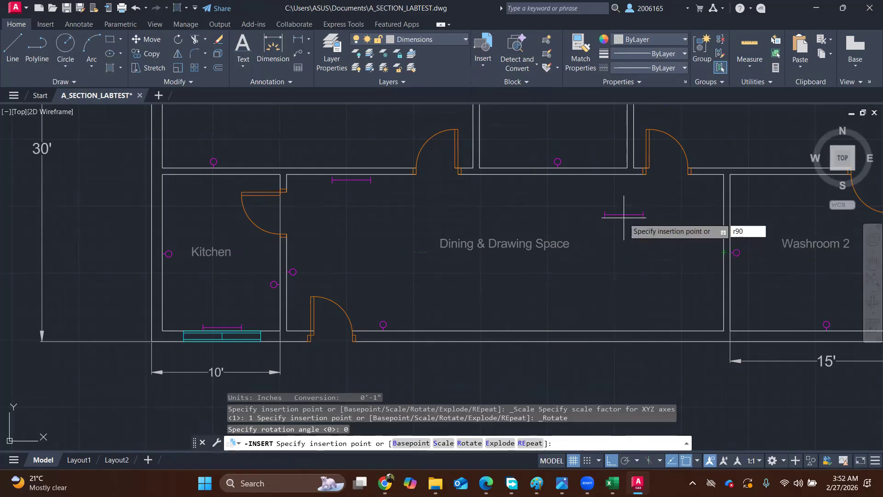
key("Return")
type("90")
key("Return")
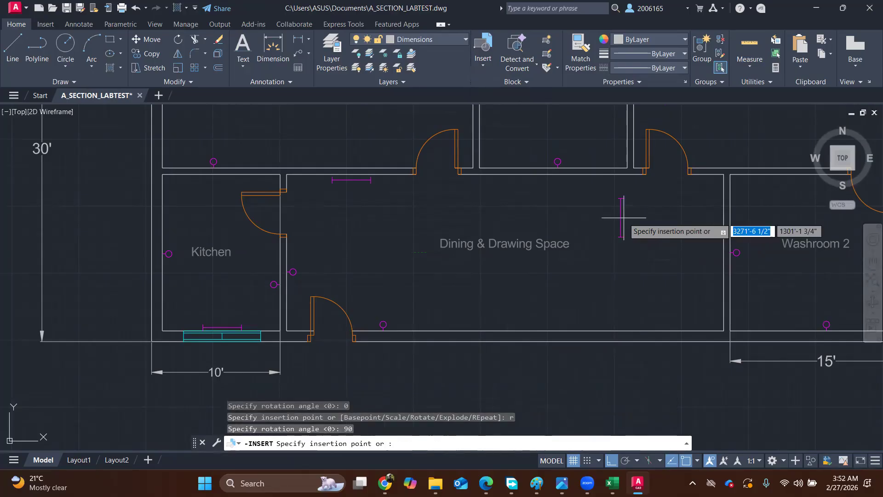
left_click(723, 252)
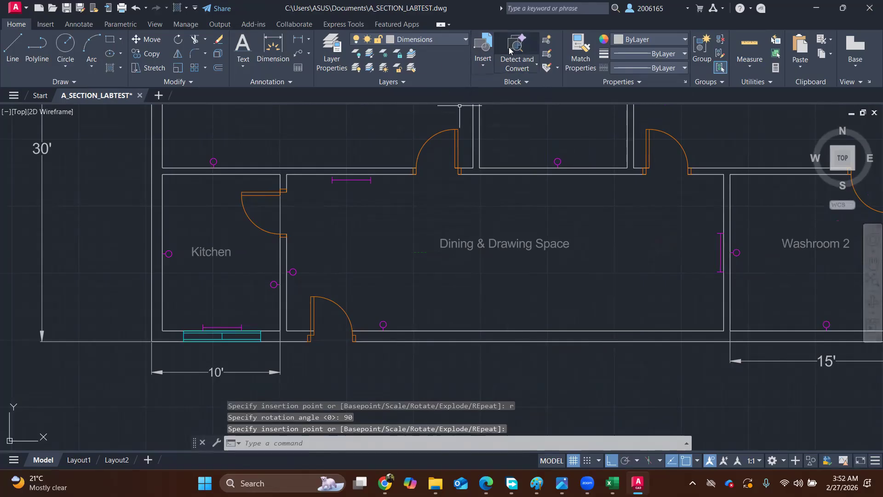
Insert Light Bulb Lintel blocks on the Dining & Drawing Space's upper wall between the two doors and on the lower wall opposite.
left_click(478, 66)
scroll(515, 149, "up", 2)
left_click(514, 157)
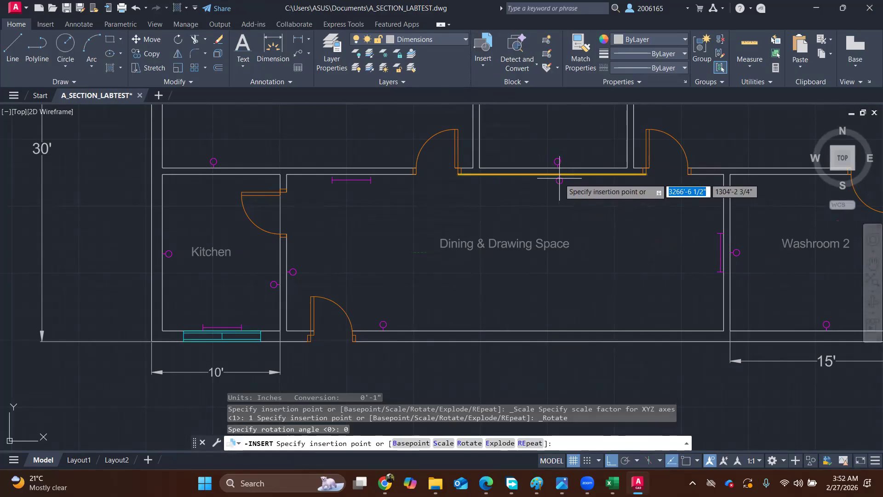
left_click(559, 180)
left_click(483, 48)
left_click(515, 148)
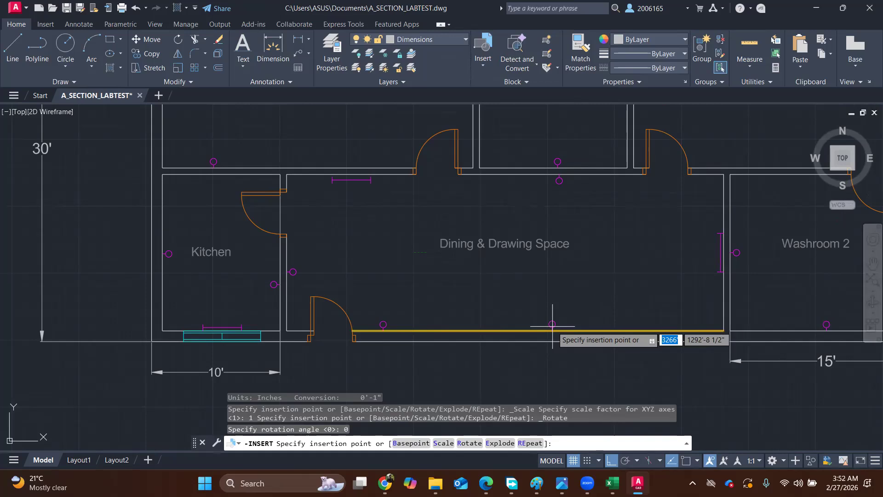
left_click(553, 326)
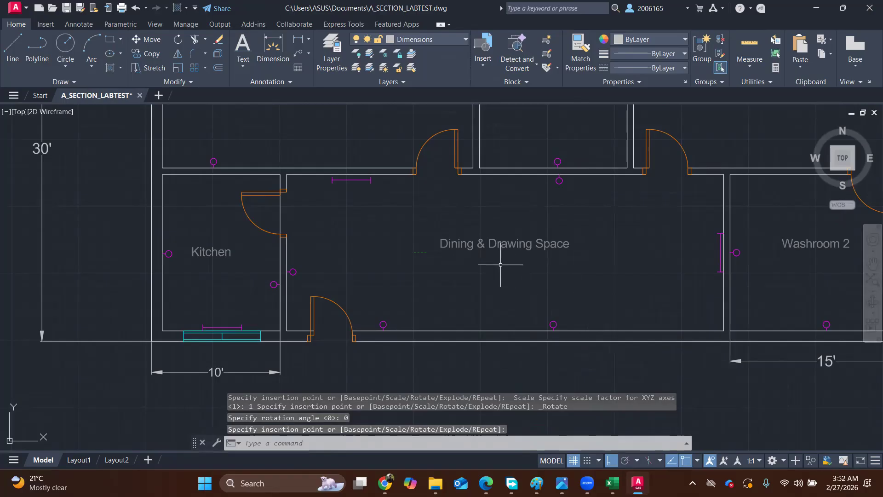
Insert two Fan 48 (Small) blocks side by side at mid-height in the left part of the Dining & Drawing Space.
left_click(483, 50)
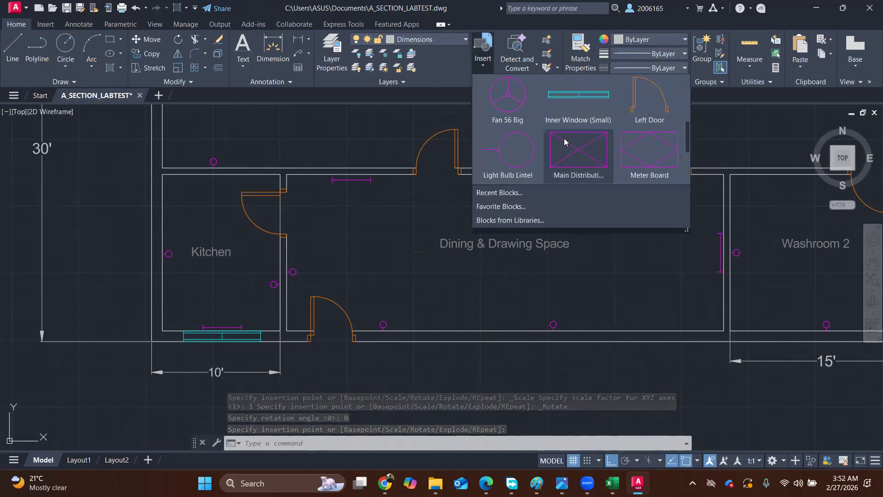
scroll(505, 105, "up", 2)
left_click(657, 102)
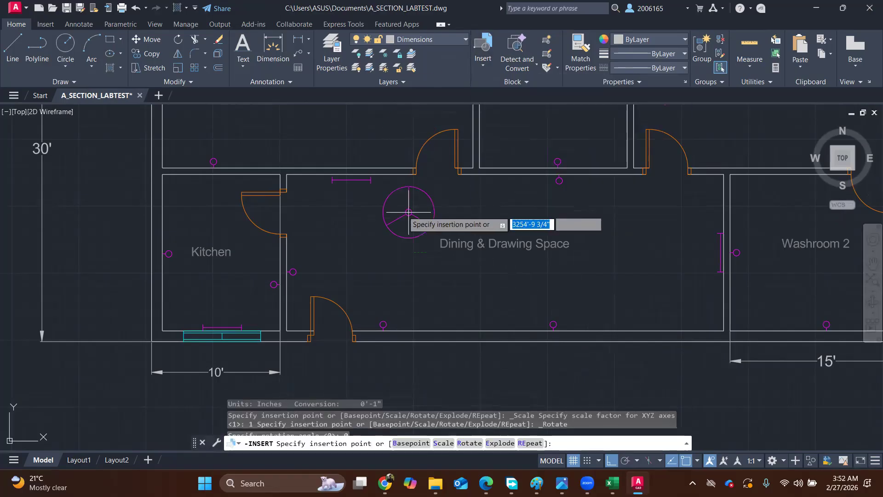
left_click(336, 248)
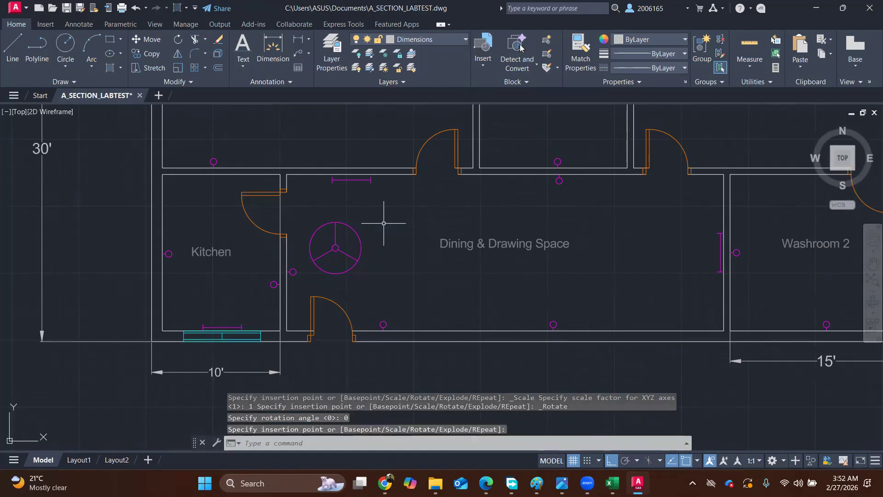
left_click(483, 67)
left_click(633, 99)
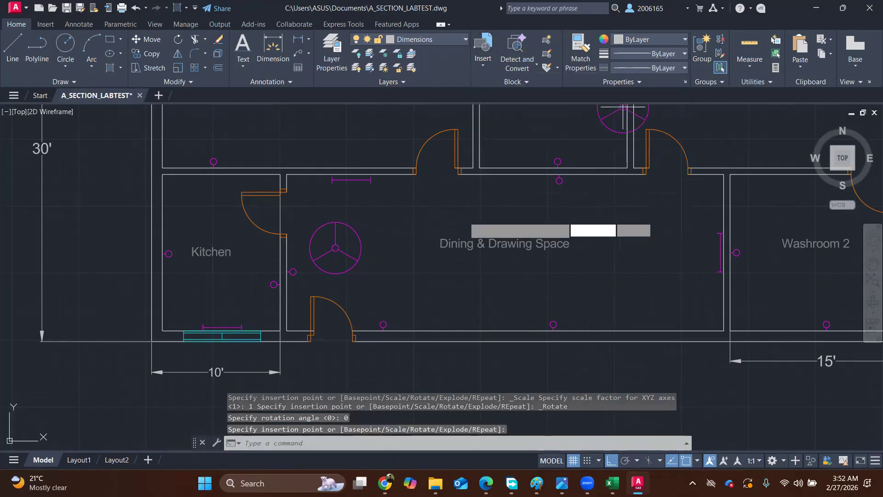
left_click(408, 249)
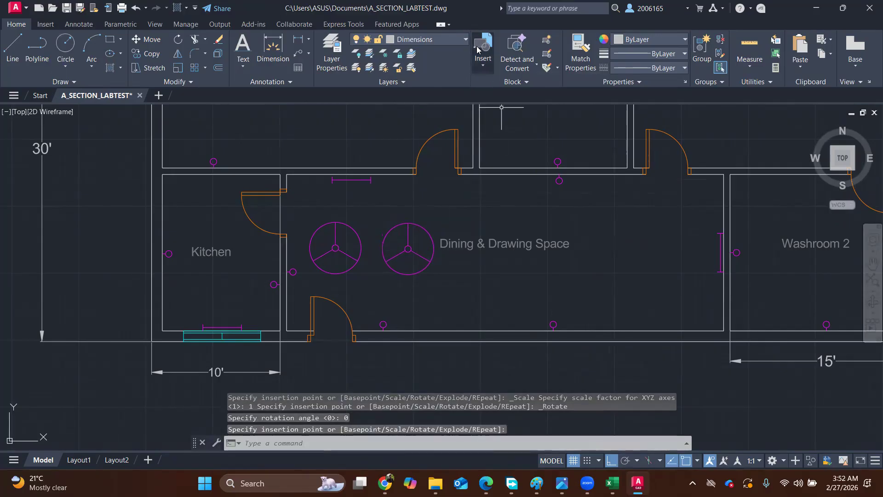
Continue the fan row rightward across the Dining & Drawing Space's label with two more Fan 48 (Small) blocks.
left_click(483, 67)
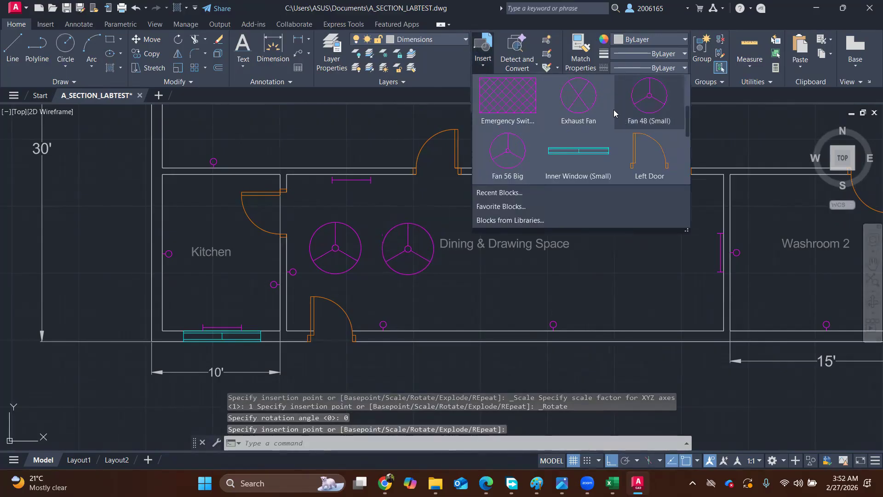
left_click(633, 99)
left_click(484, 252)
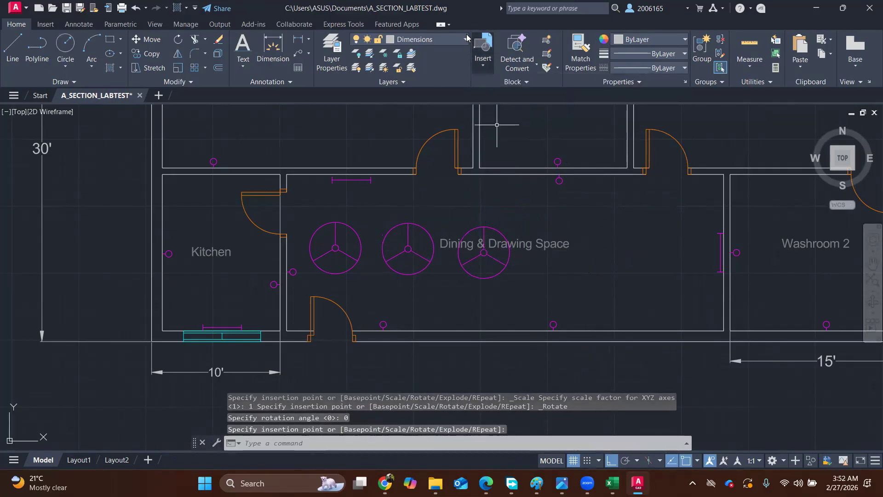
left_click(487, 65)
left_click(632, 99)
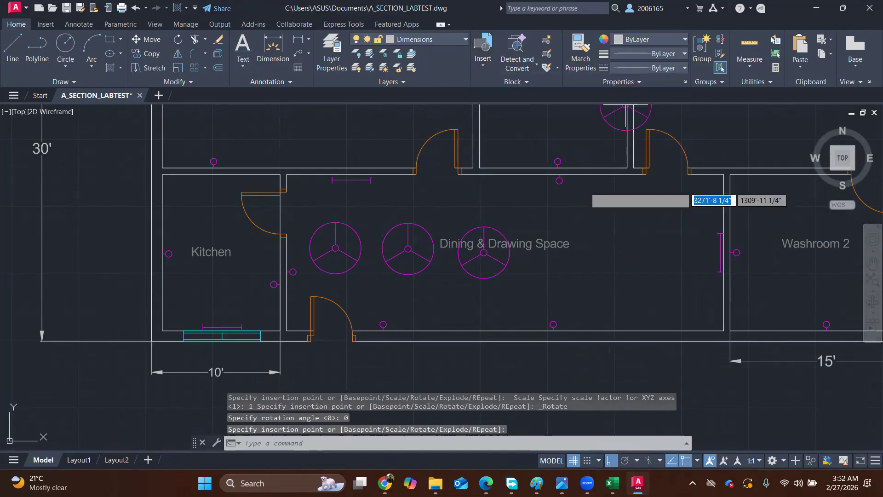
left_click(552, 252)
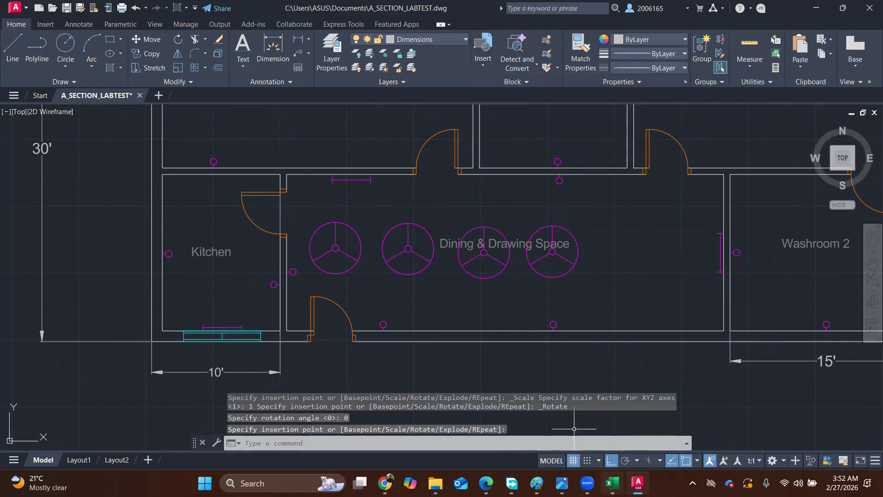
Check the required number of fans in Excel, return to AutoCAD and insert a fifth Fan 48 (Small) at the row's right end.
left_click(611, 483)
left_click(638, 483)
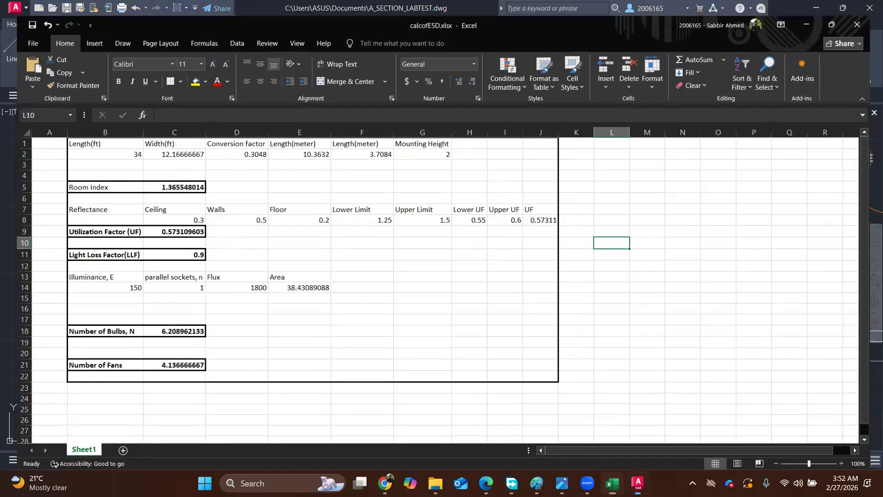
left_click(483, 60)
left_click(581, 101)
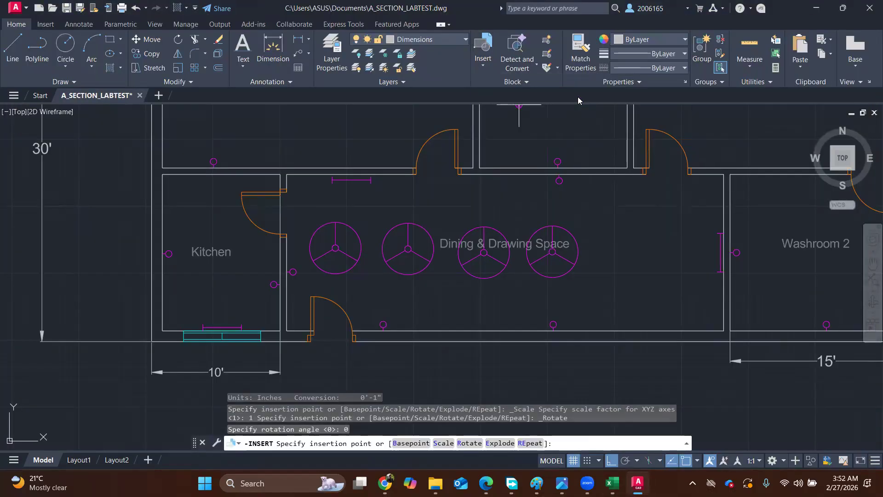
left_click(482, 50)
left_click(662, 110)
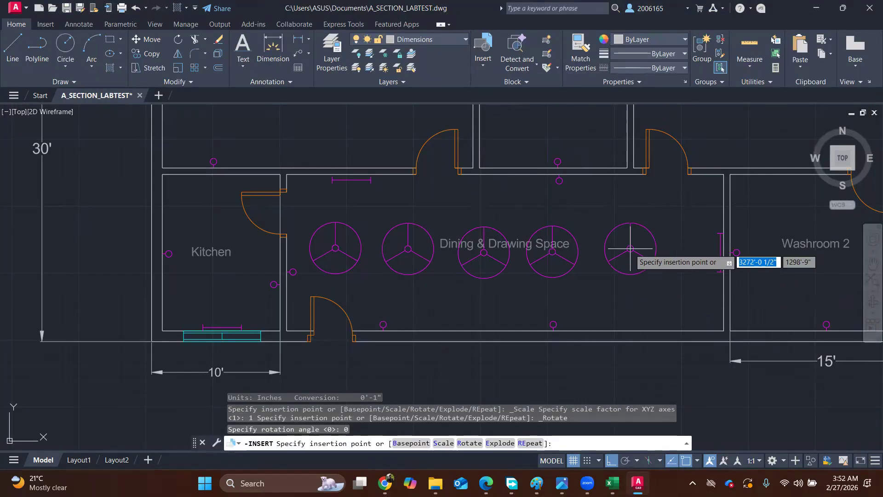
left_click(624, 248)
Make Fittings the current layer and save the drawing.
scroll(655, 175, "down", 4)
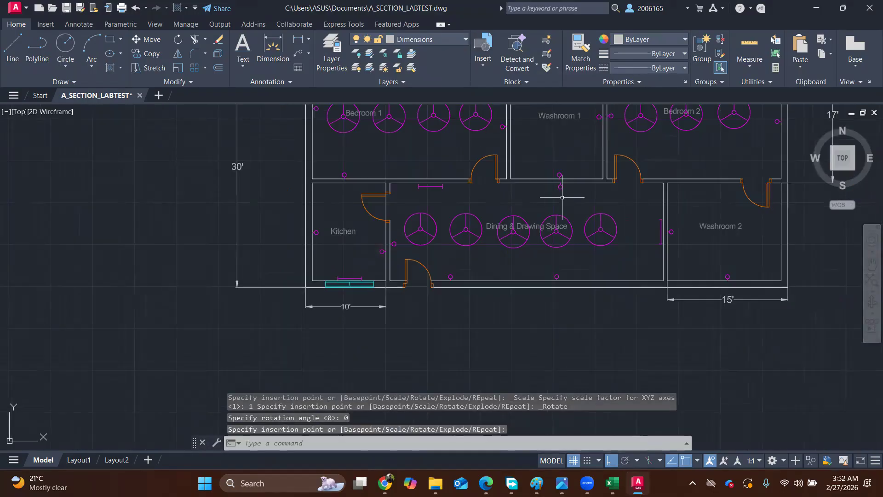
scroll(531, 207, "up", 2)
scroll(575, 202, "down", 2)
middle_click_drag(602, 194, 572, 208)
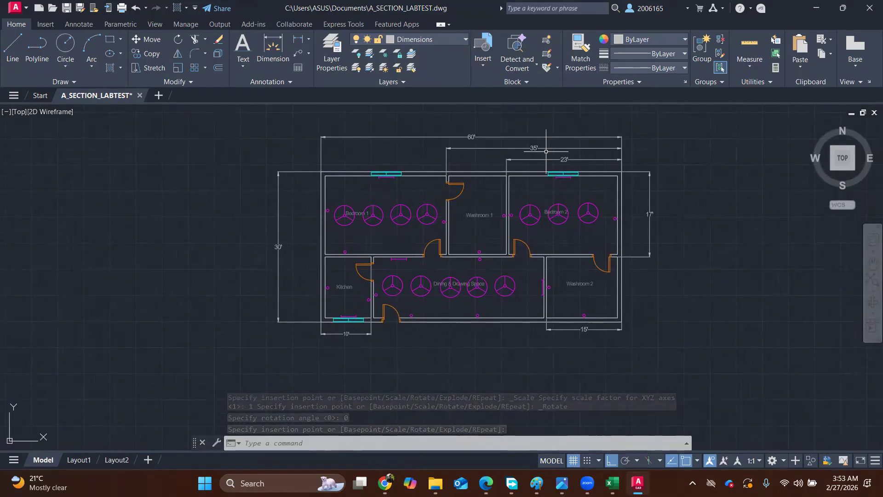
left_click(428, 38)
left_click(414, 109)
left_click(426, 38)
left_click(426, 38)
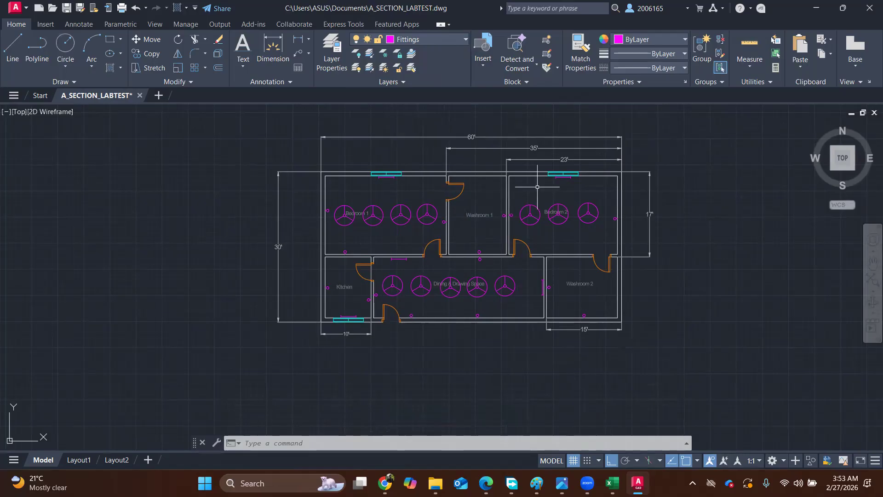
key("ctrl+s")
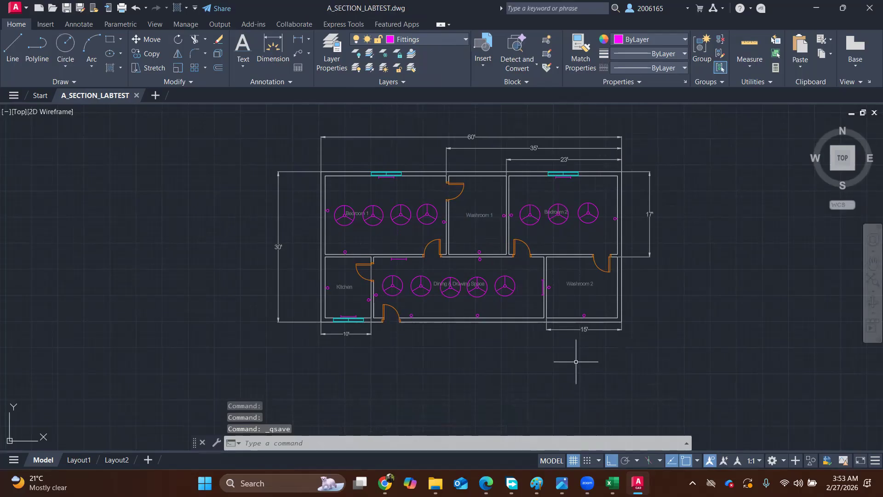